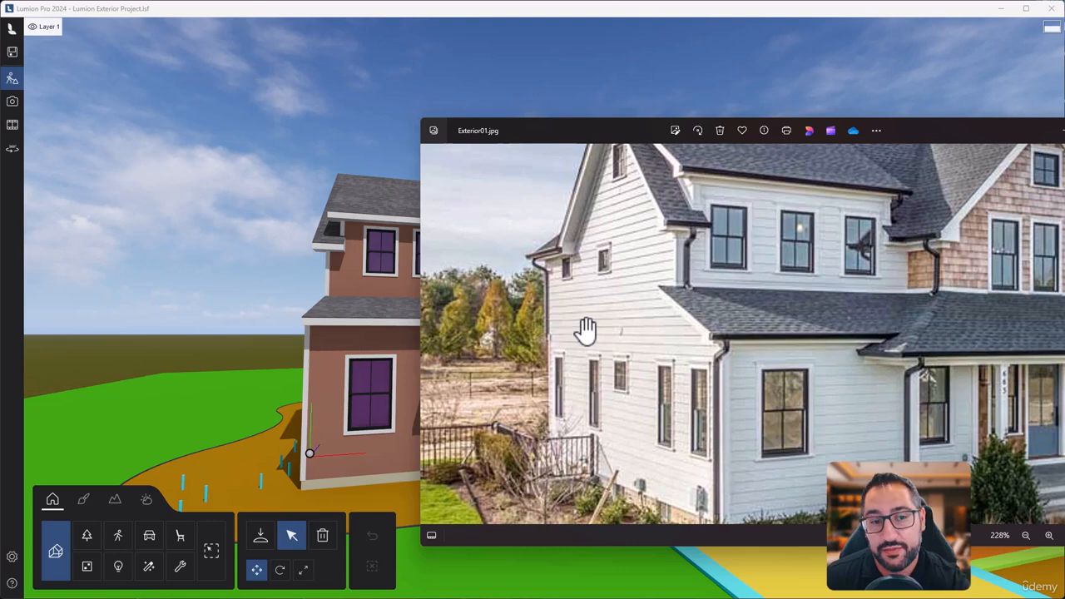
Select the Horizontal Wall surface of the house in the material editor and search the material library for siding
click(1063, 131)
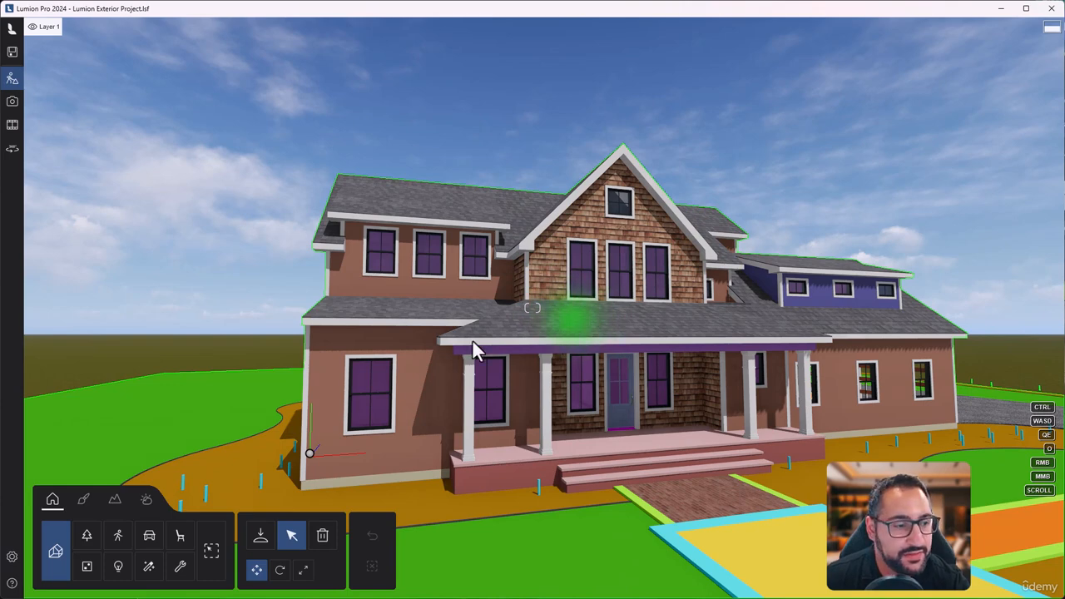
click(84, 498)
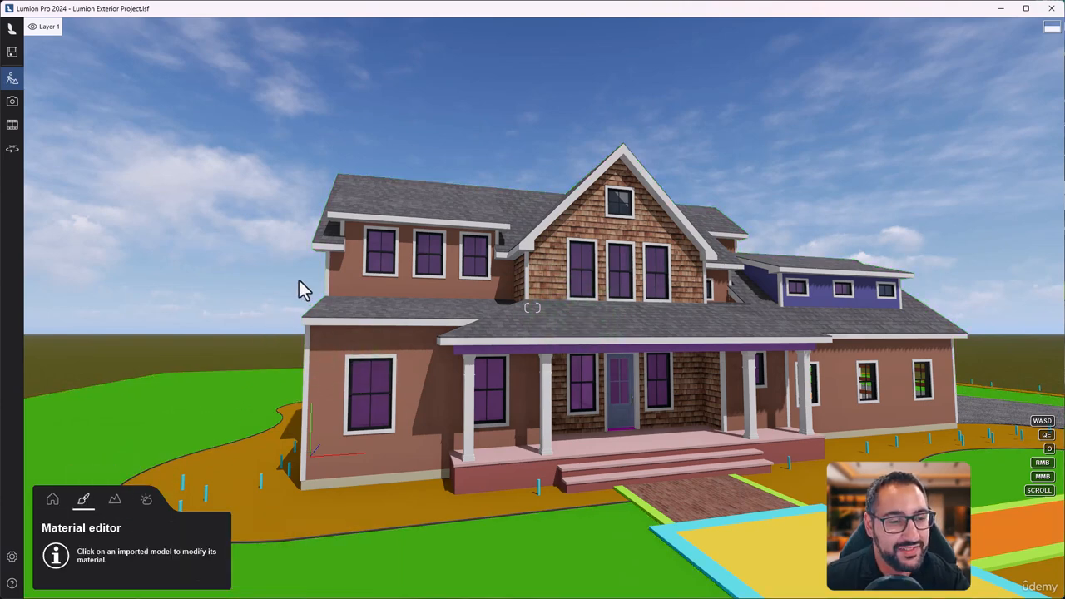
click(380, 285)
click(43, 66)
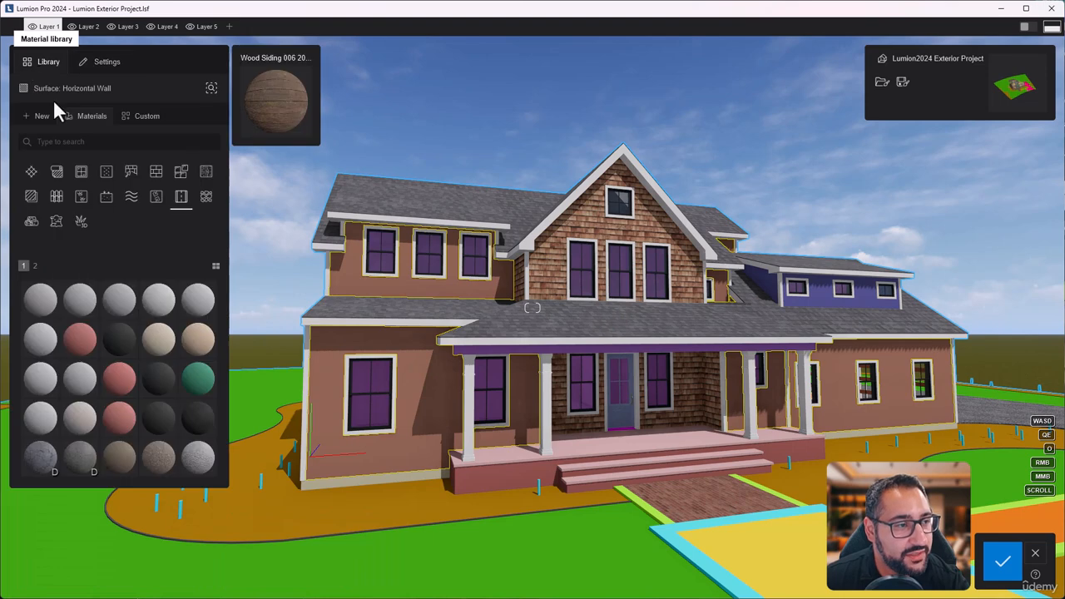
click(81, 141)
text(siding)
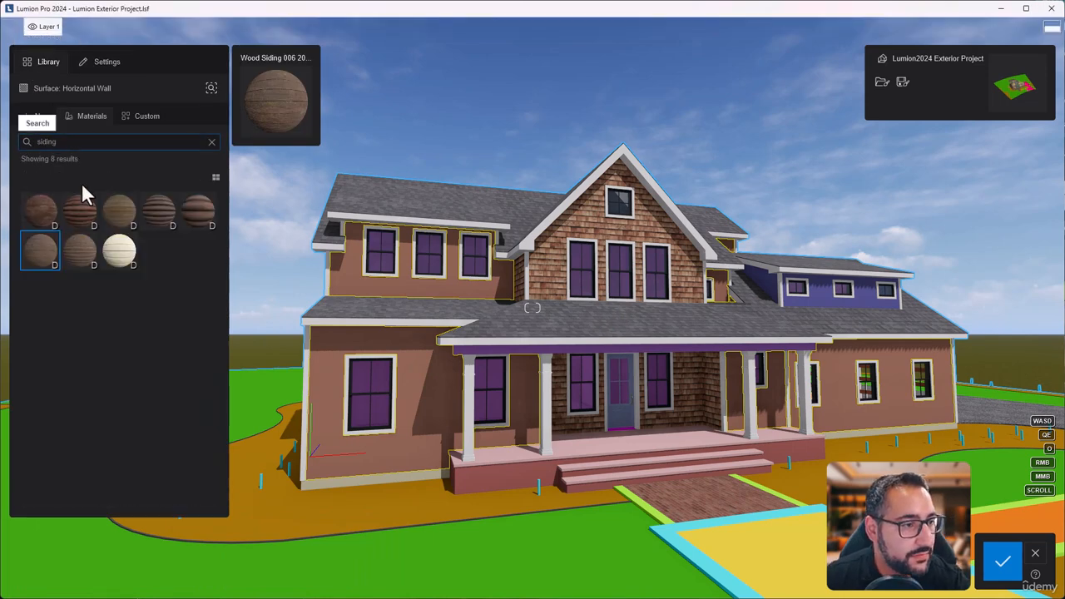
Apply Wood Siding 006 2048 to the Horizontal Wall surface and compare the board pattern with the Exterior01.jpg reference photo
click(43, 218)
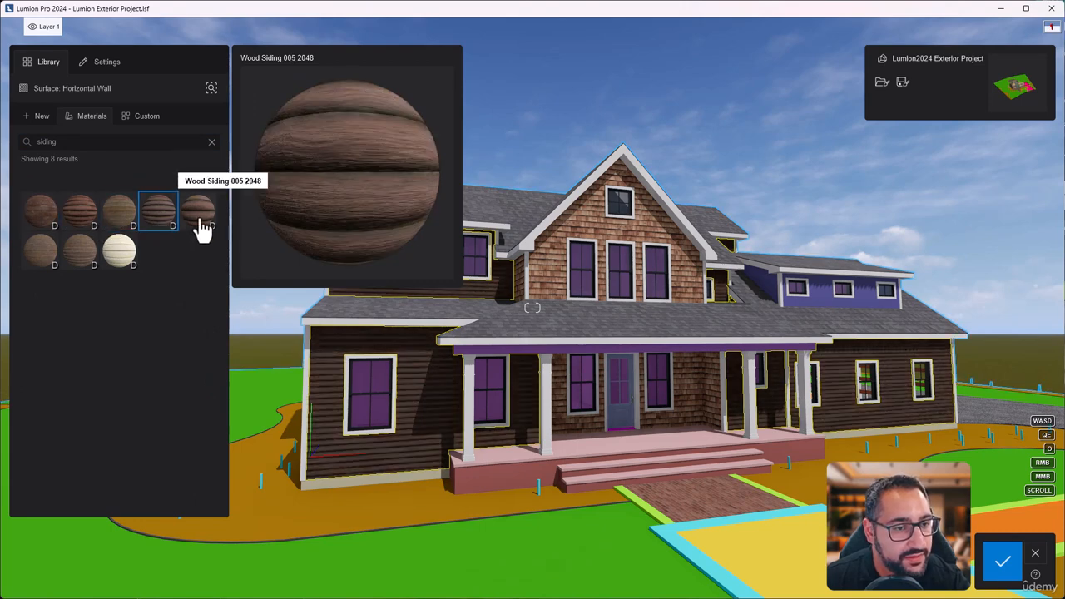
click(47, 261)
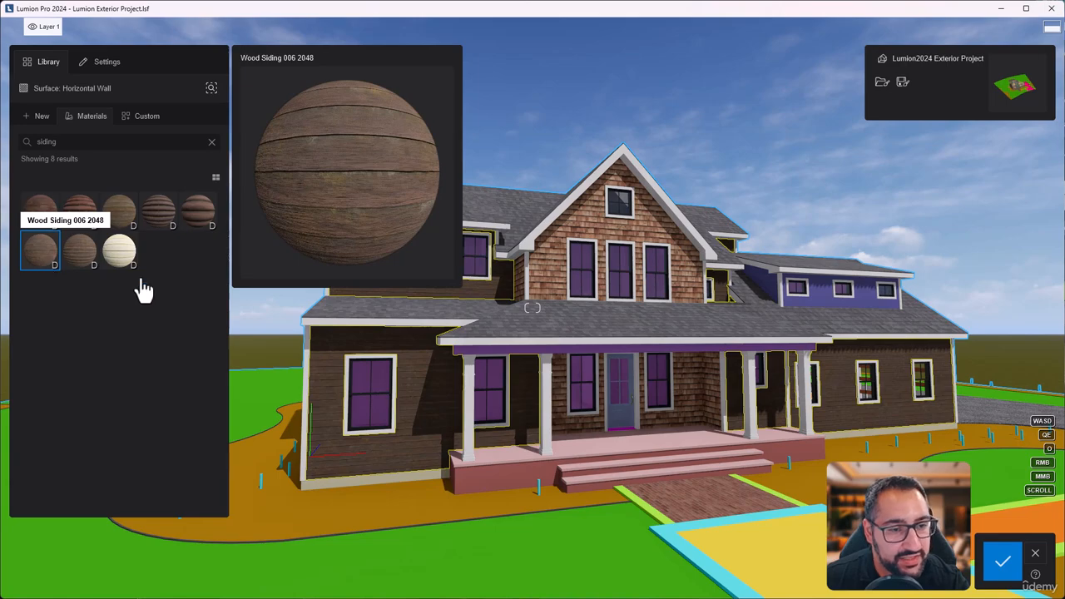
key(w)
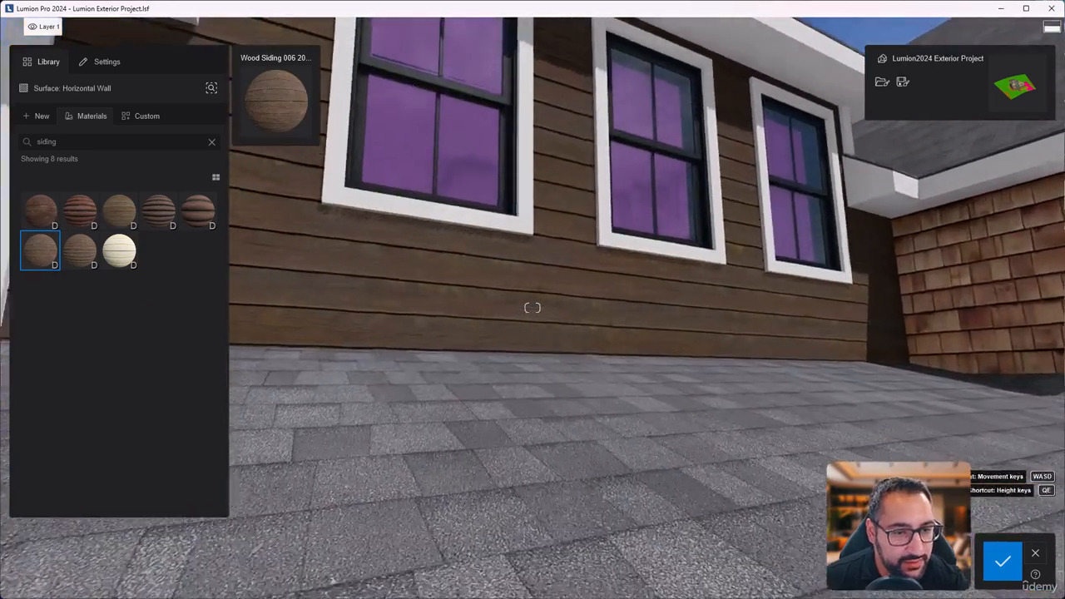
key(w)
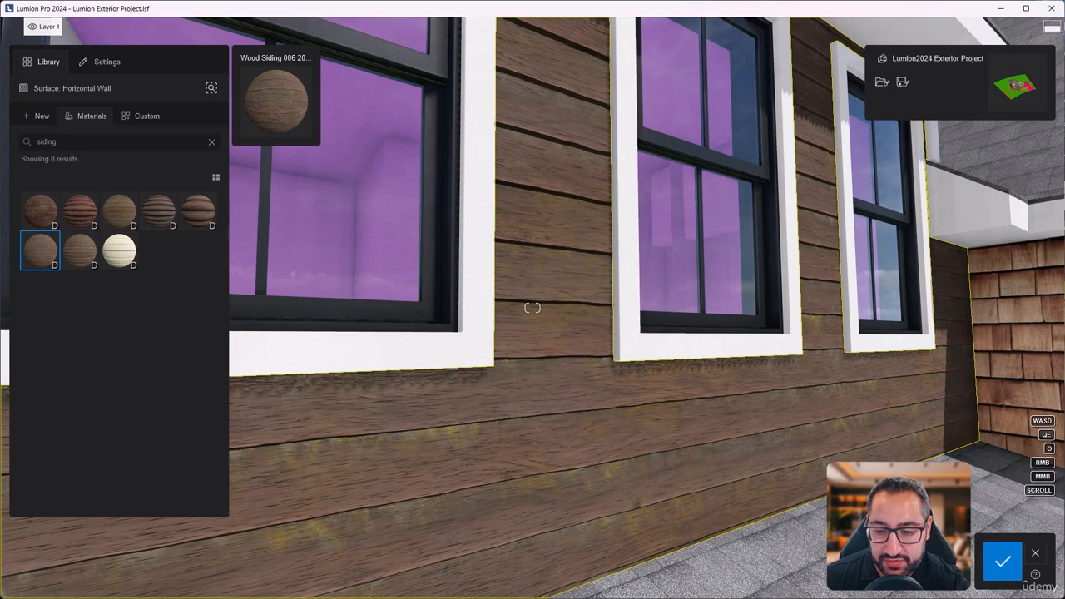
key(alt+Tab)
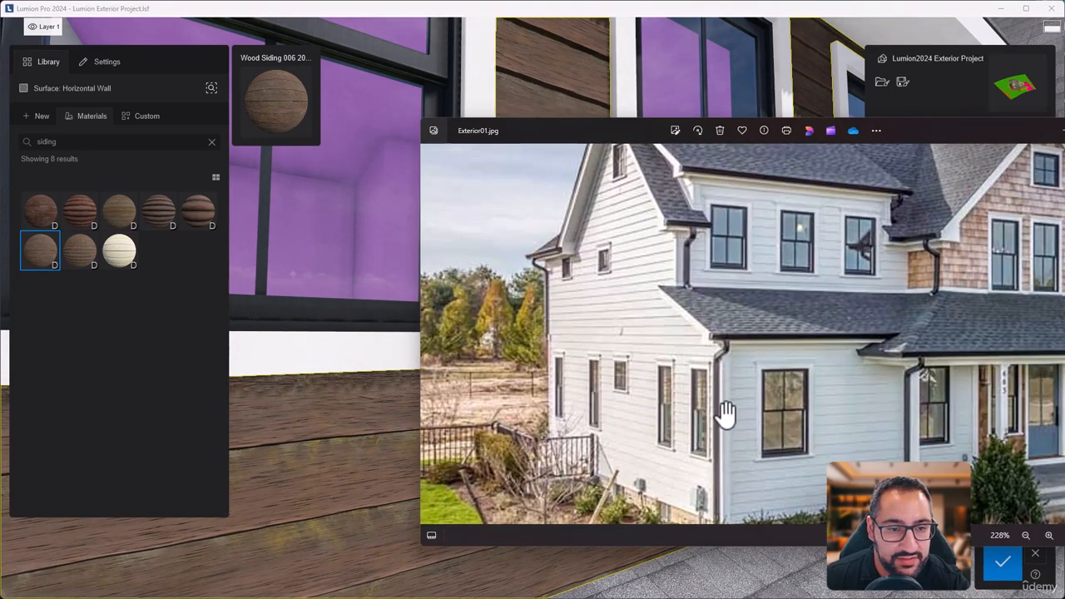
click(331, 455)
right_drag(593, 405, 143, 359)
key(s)
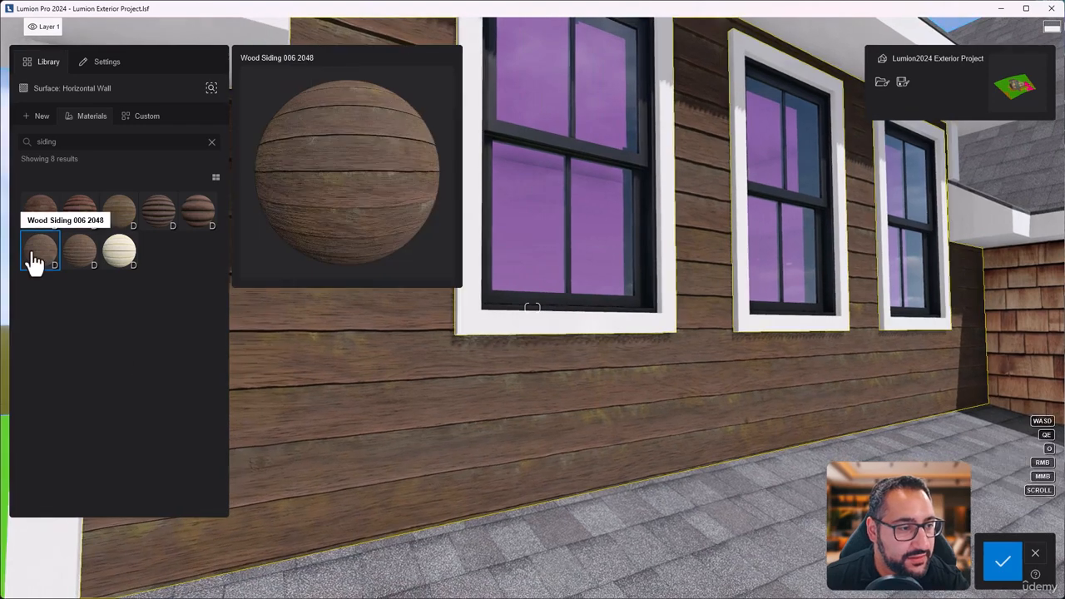
Set the siding's color to white and reduce its texture strength to about 9%
click(30, 258)
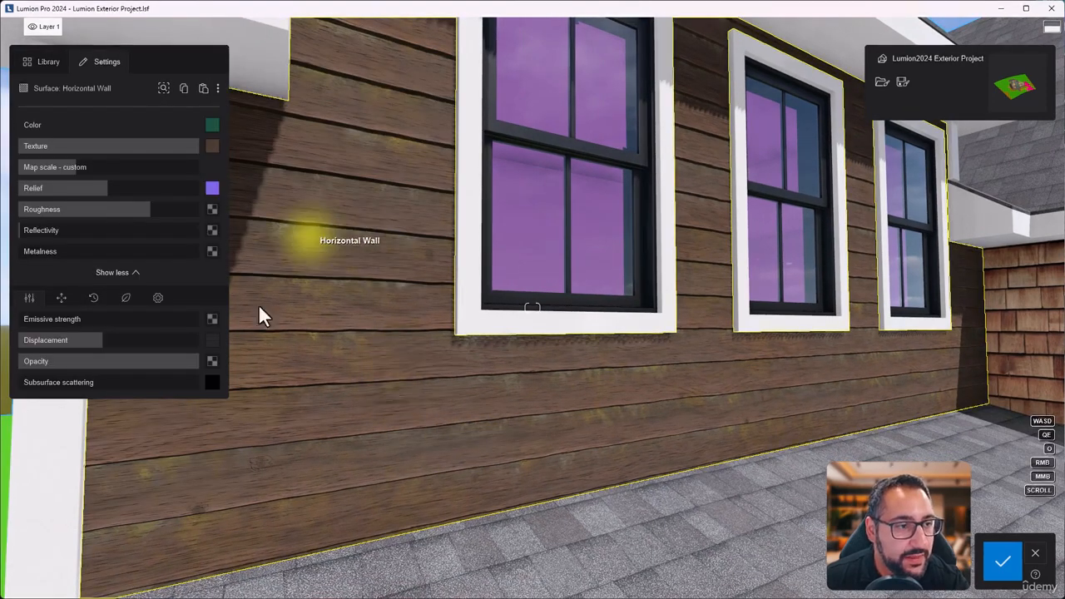
click(212, 124)
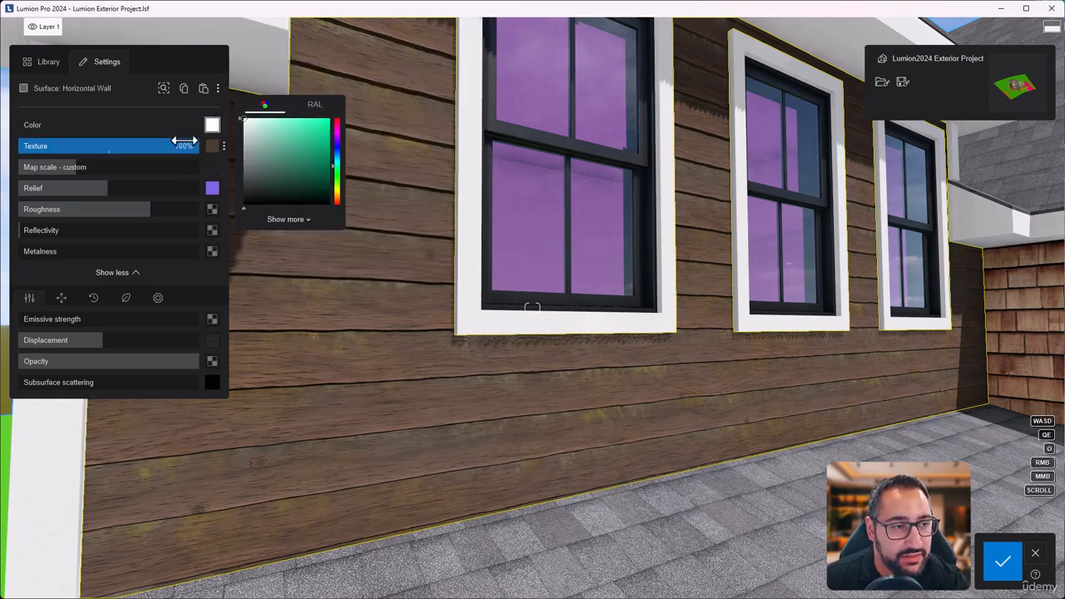
mouse_move(213, 159)
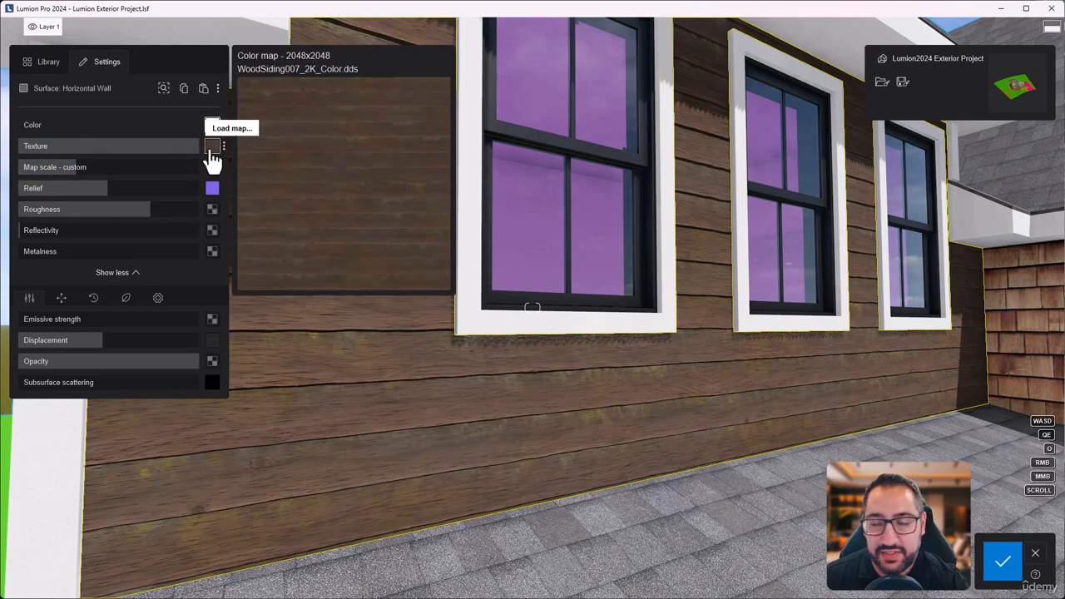
drag(187, 148, 18, 162)
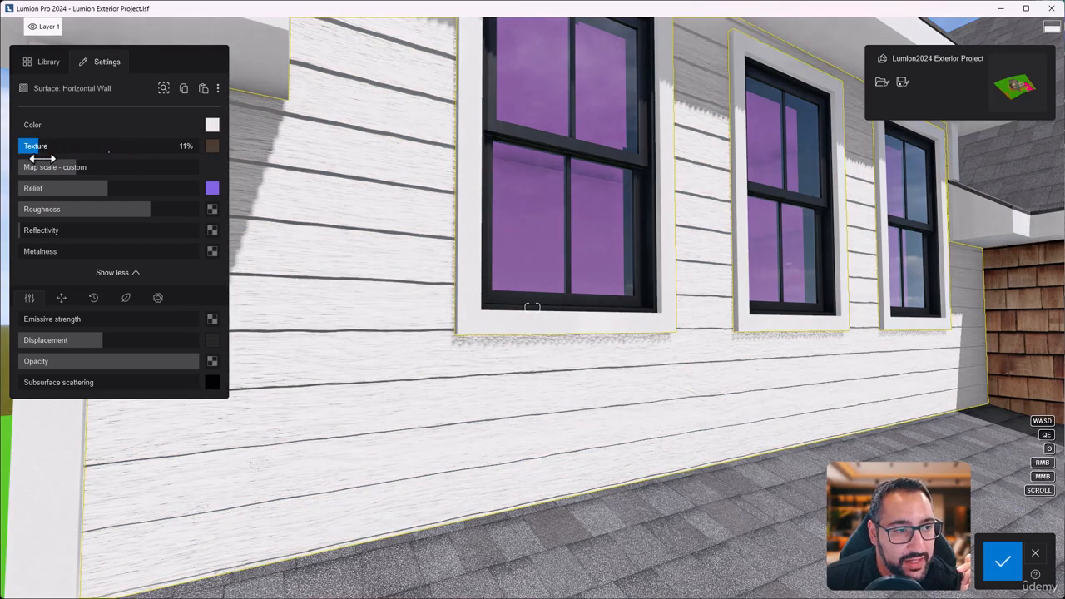
mouse_move(215, 163)
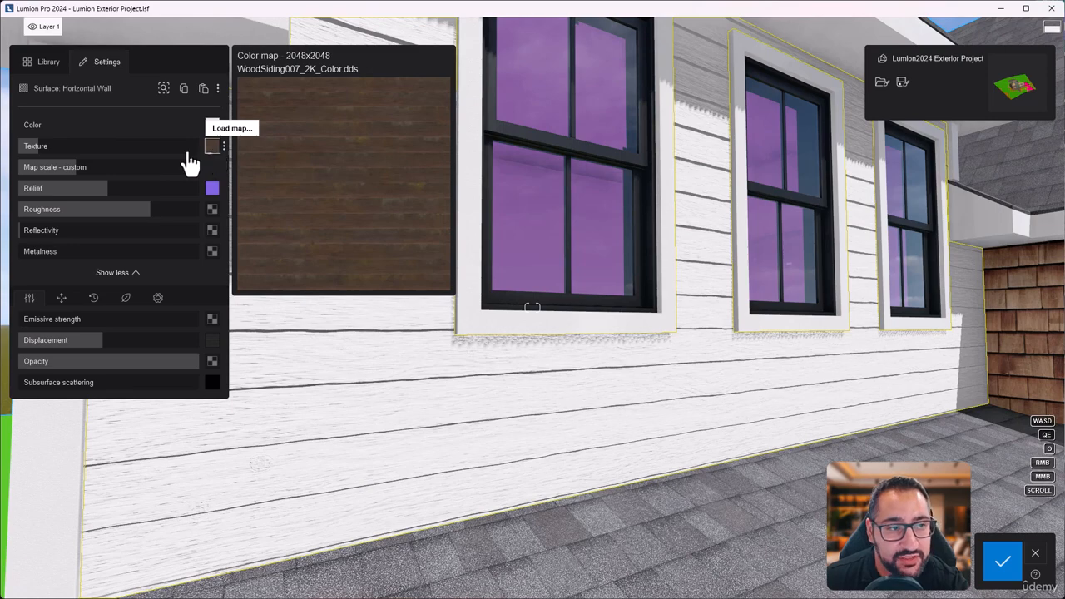
mouse_move(32, 146)
mouse_down()
mouse_move(73, 145)
mouse_move(12, 145)
mouse_move(35, 146)
mouse_up()
mouse_move(215, 152)
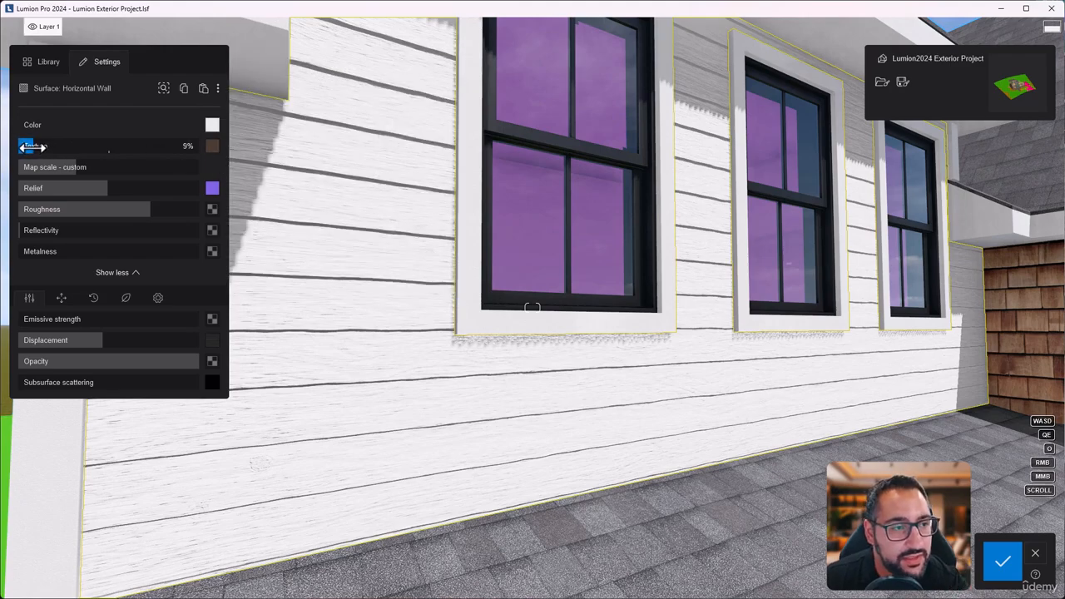
Lower the siding's relief to about 38% to soften the wood grain
mouse_move(554, 283)
right_down()
mouse_move(393, 315)
mouse_move(537, 284)
mouse_move(539, 242)
right_up()
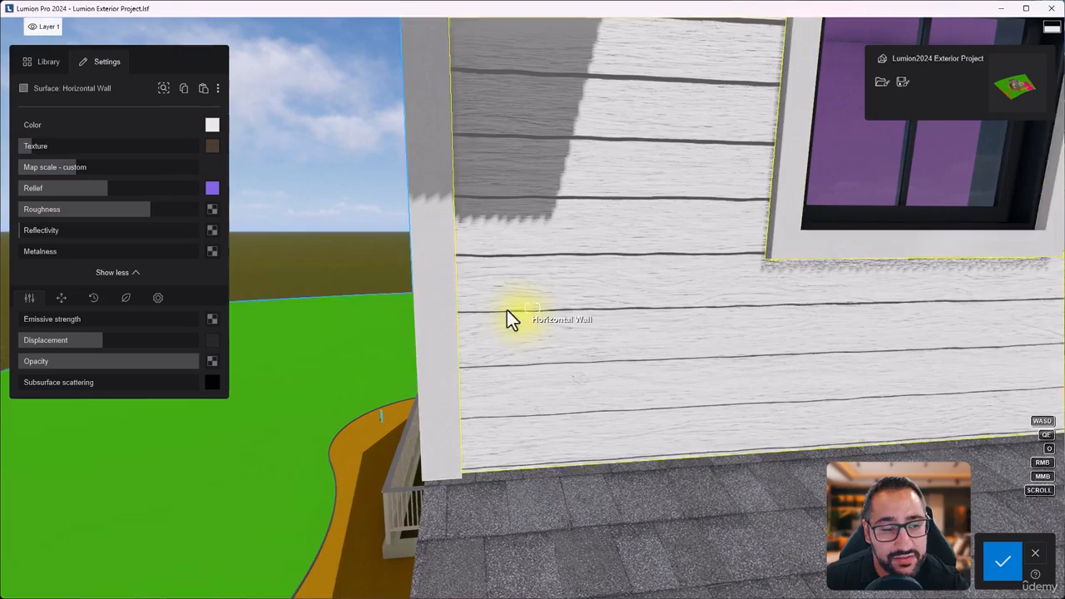
right_drag(434, 250, 460, 216)
key(s)
key(w)
right_drag(539, 329, 559, 313)
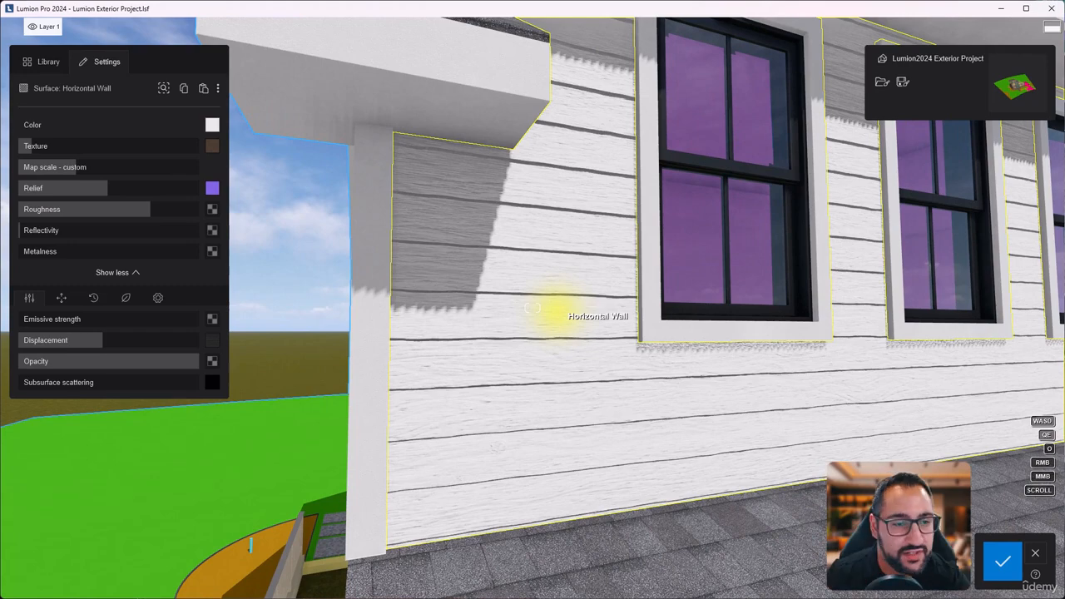
key(w)
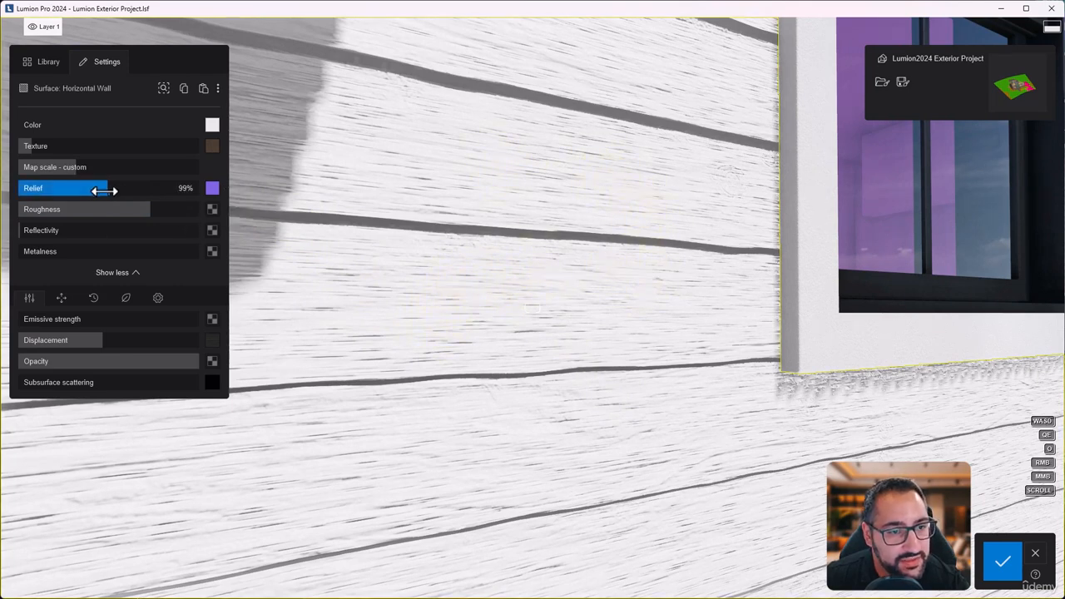
drag(104, 191, 62, 190)
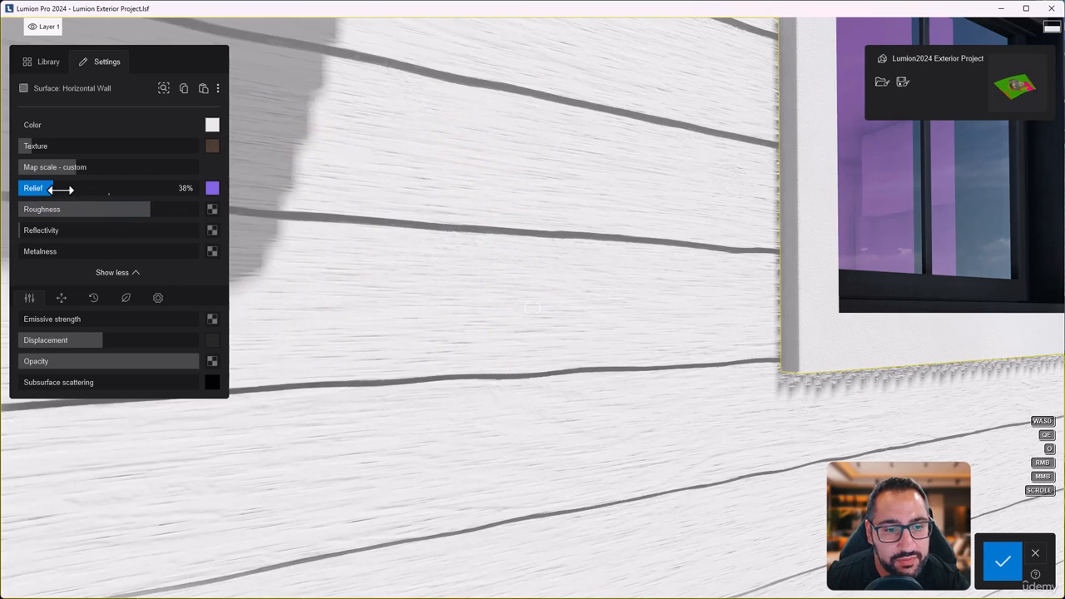
drag(100, 186, 56, 185)
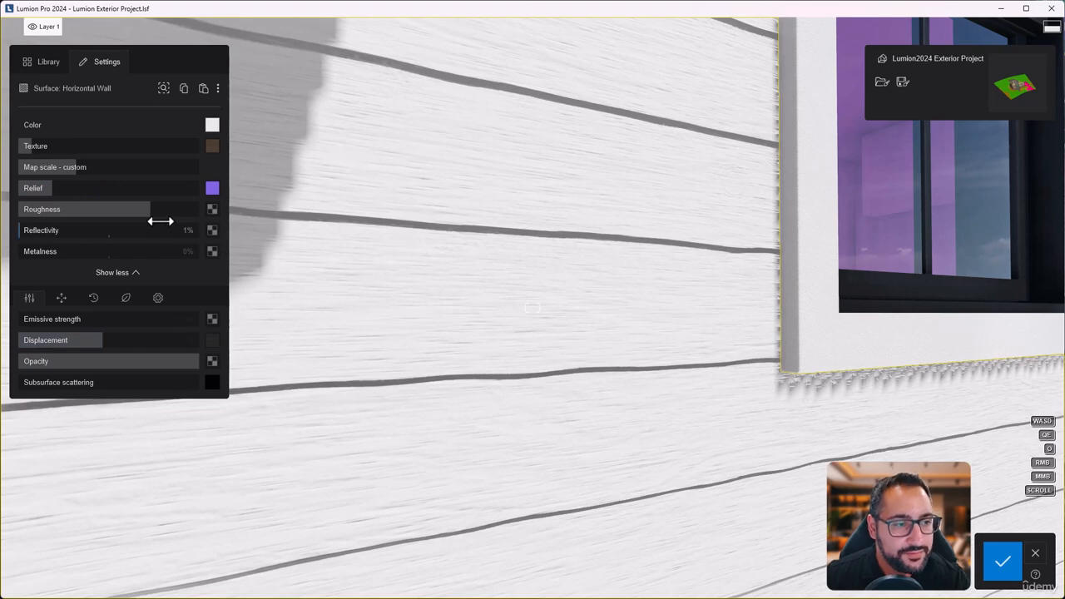
Increase the roughness of the white siding and check it on the side wall
click(151, 209)
key(s)
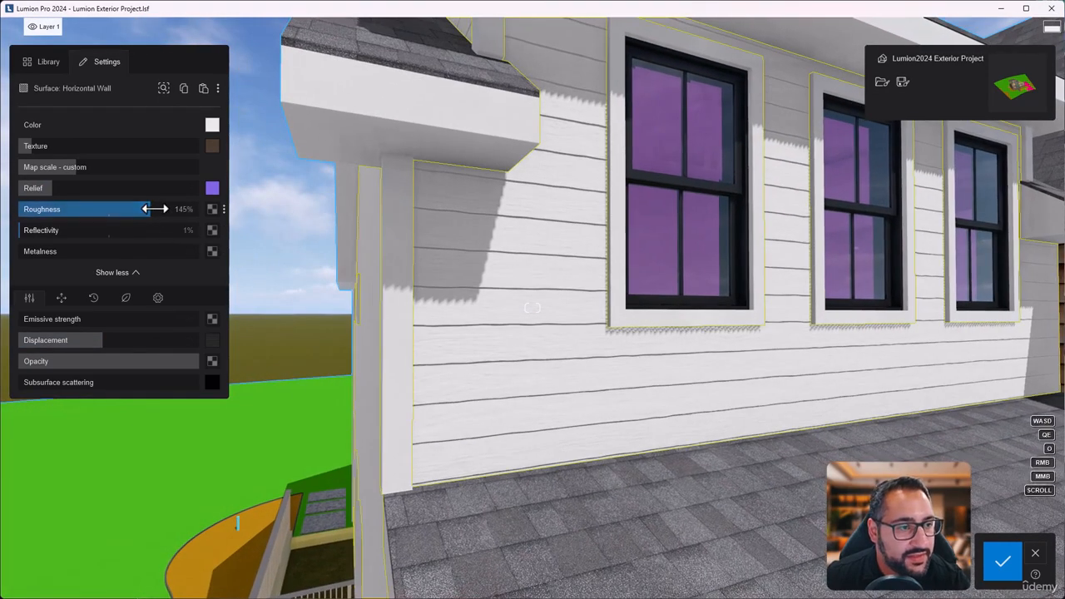
mouse_move(147, 209)
mouse_down()
mouse_move(19, 209)
mouse_move(137, 211)
mouse_up()
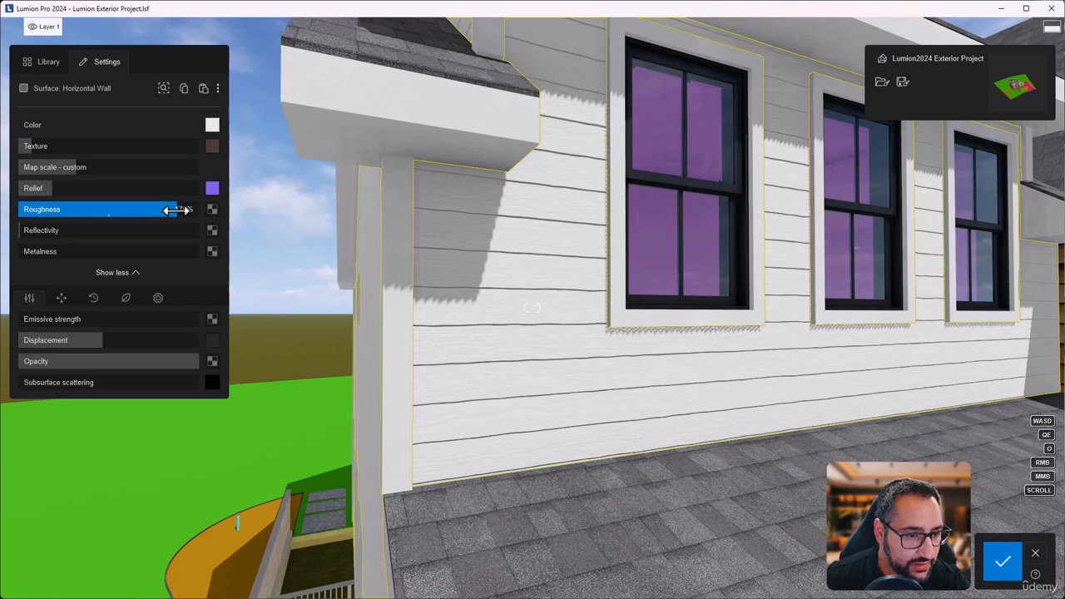
key(a)
key(w)
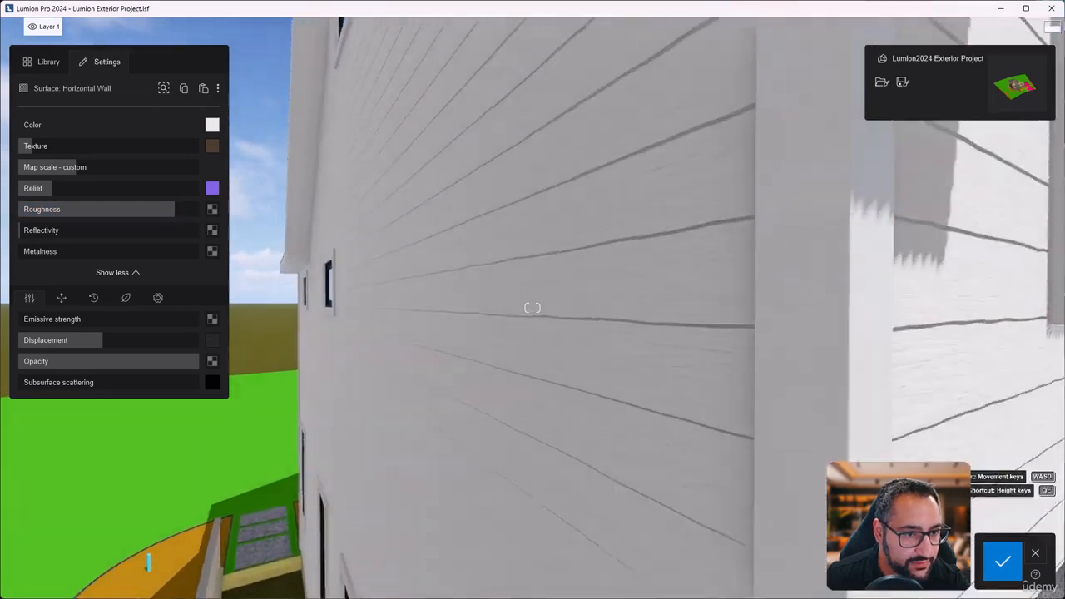
key(s)
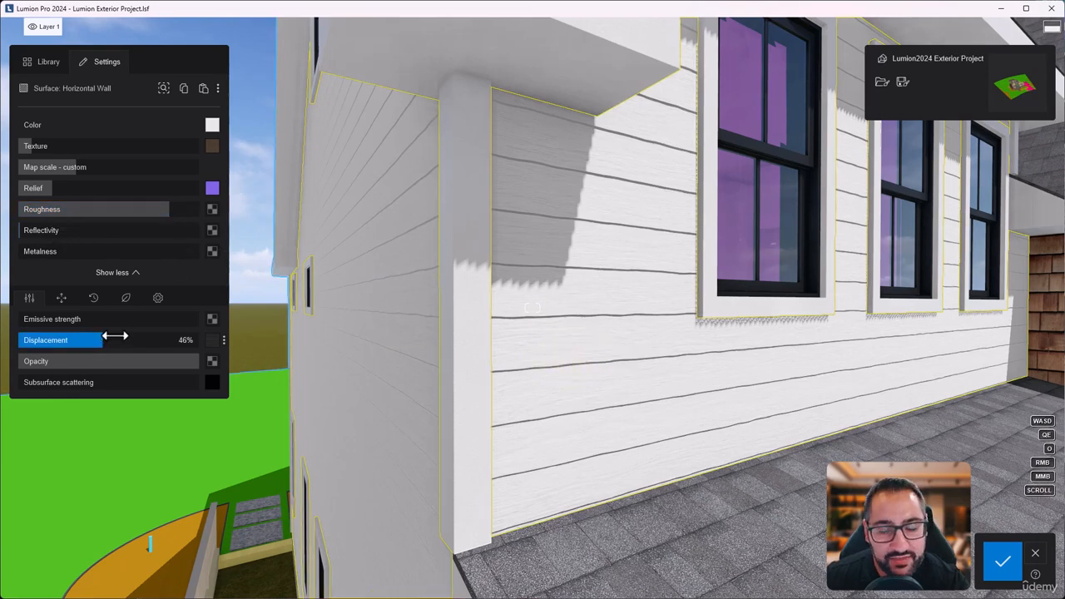
Try high displacement on the siding, then reduce it below its original level
key(w)
mouse_move(511, 384)
right_down()
mouse_move(533, 385)
mouse_move(511, 382)
right_up()
key(s)
drag(107, 338, 231, 328)
drag(156, 339, 75, 340)
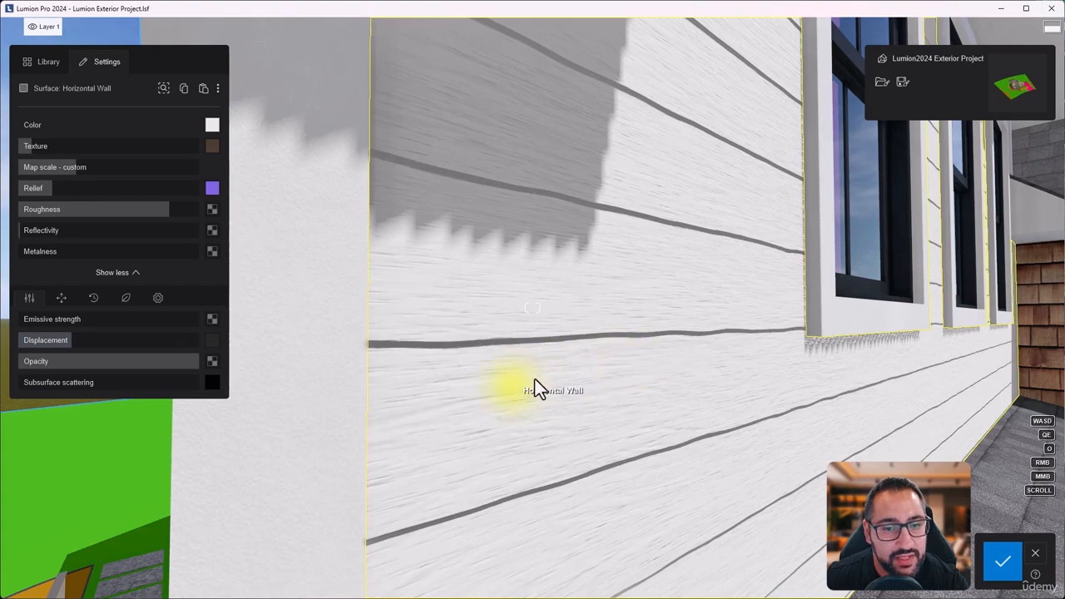
Examine the white siding around the upper windows and front facade from close up and from a distance
key(s)
key(w)
right_drag(588, 373, 616, 375)
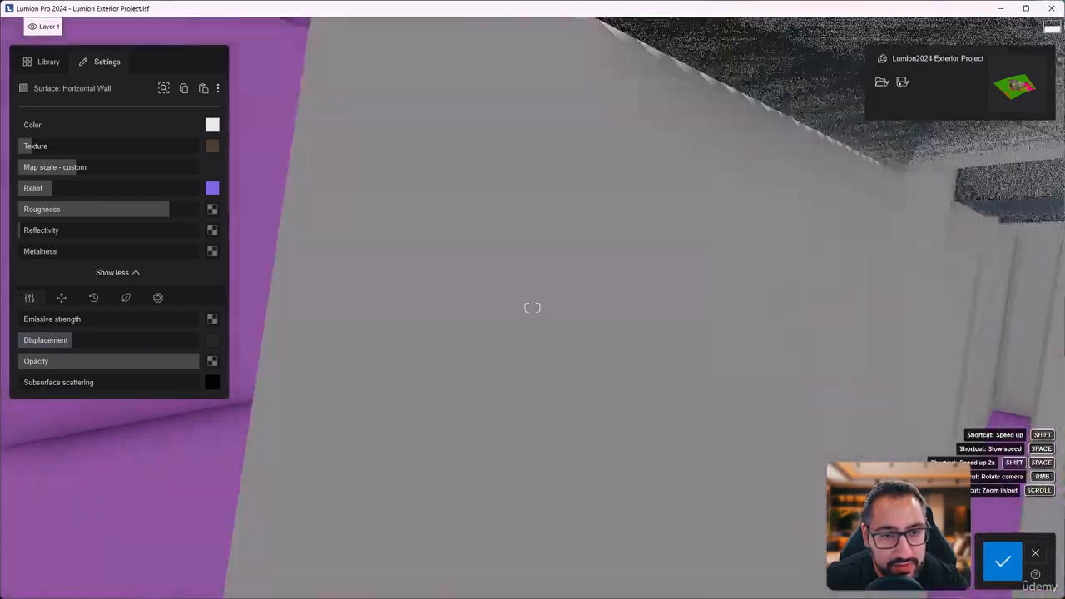
key(s)
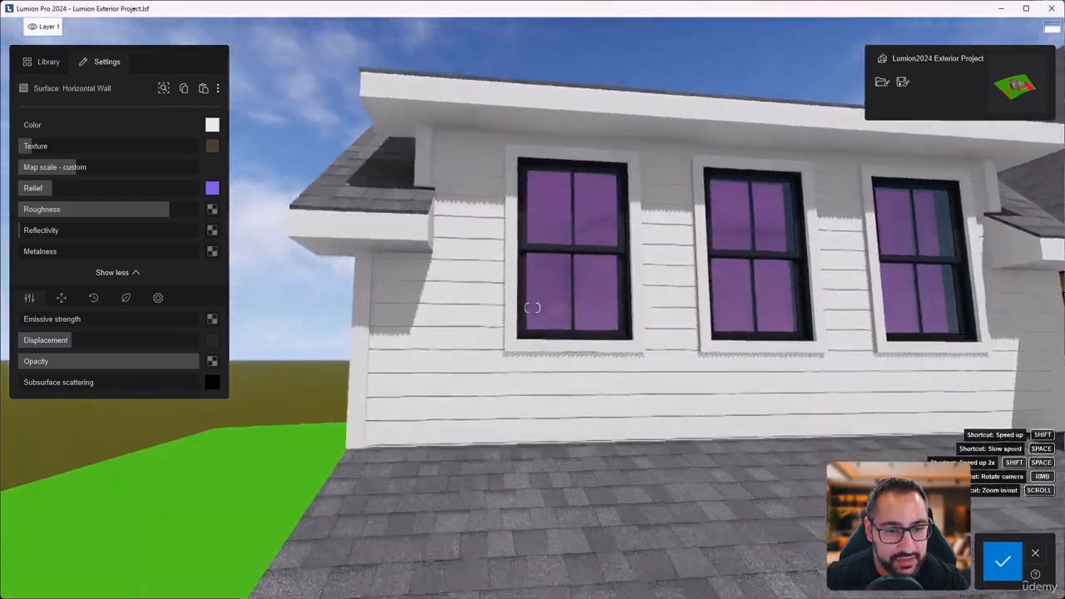
key(s)
mouse_move(533, 307)
right_down()
mouse_move(512, 308)
mouse_move(532, 326)
mouse_move(540, 316)
right_up()
key(w)
key(w)
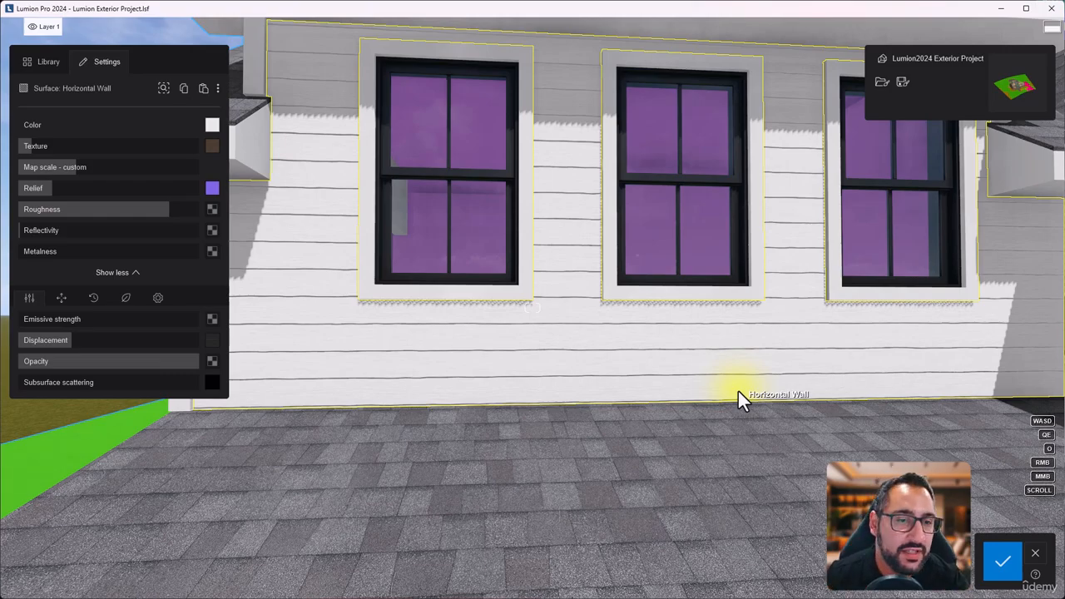
key(w)
right_drag(706, 360, 761, 359)
key(s)
key(e)
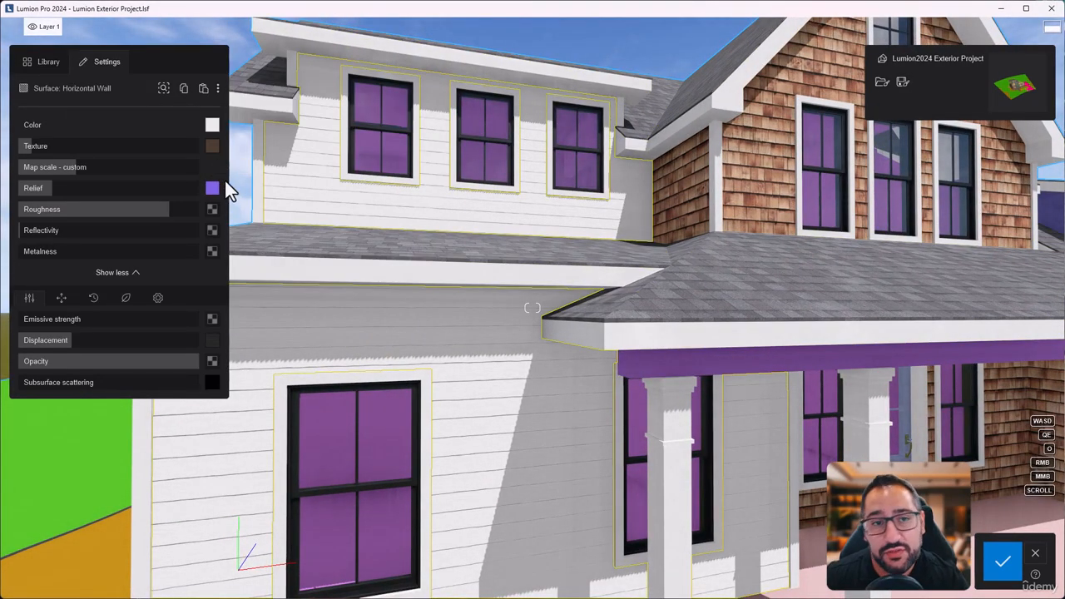
Check the siding around the house corner and save the Horizontal Wall material changes
click(218, 89)
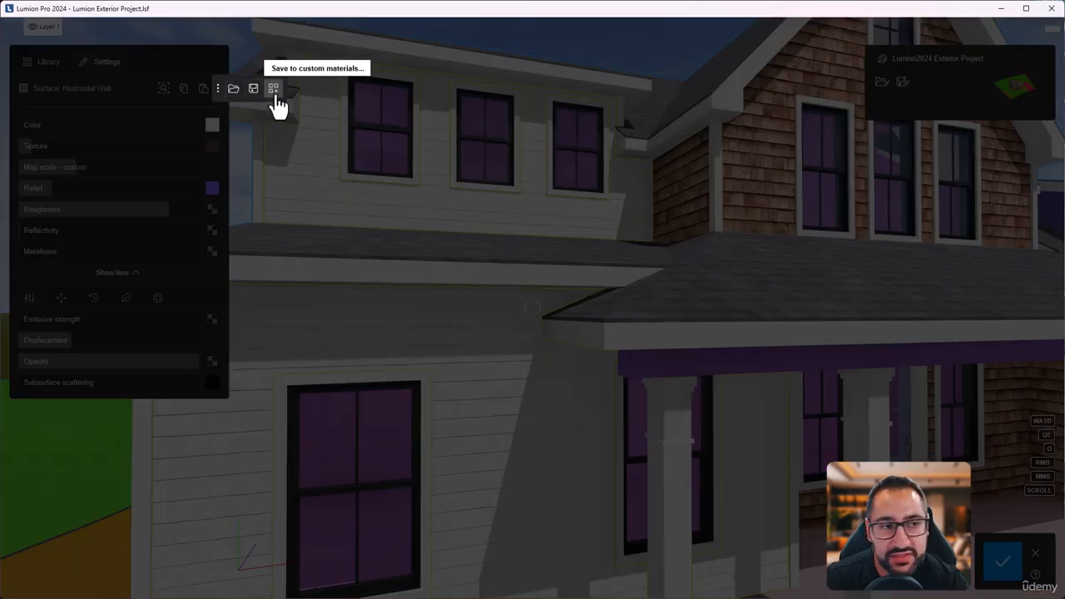
right_drag(275, 98, 316, 145)
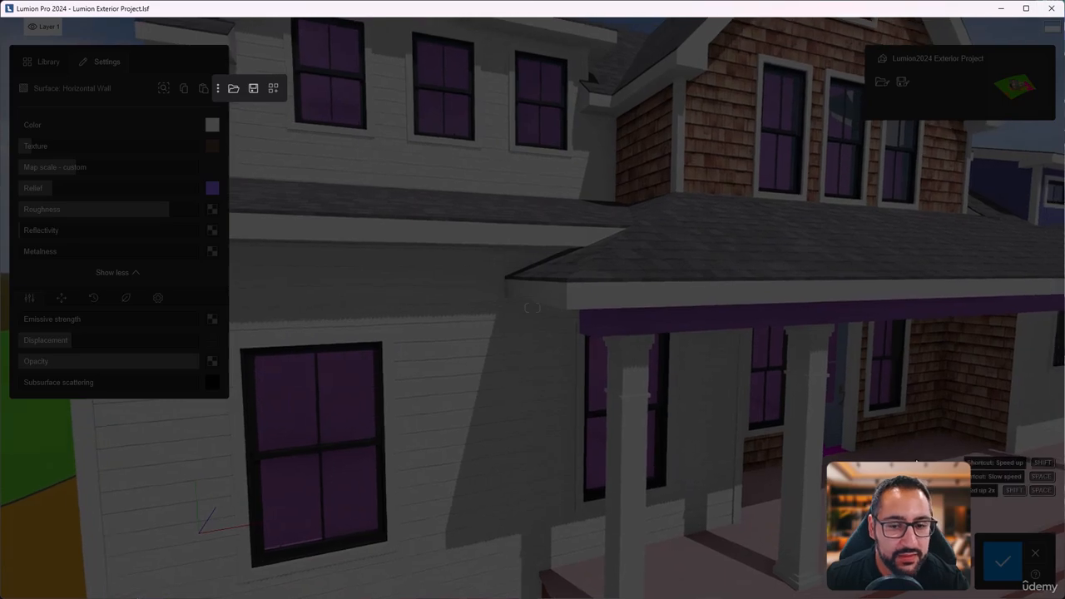
click(1012, 574)
key(s)
right_drag(428, 216, 618, 310)
key(a)
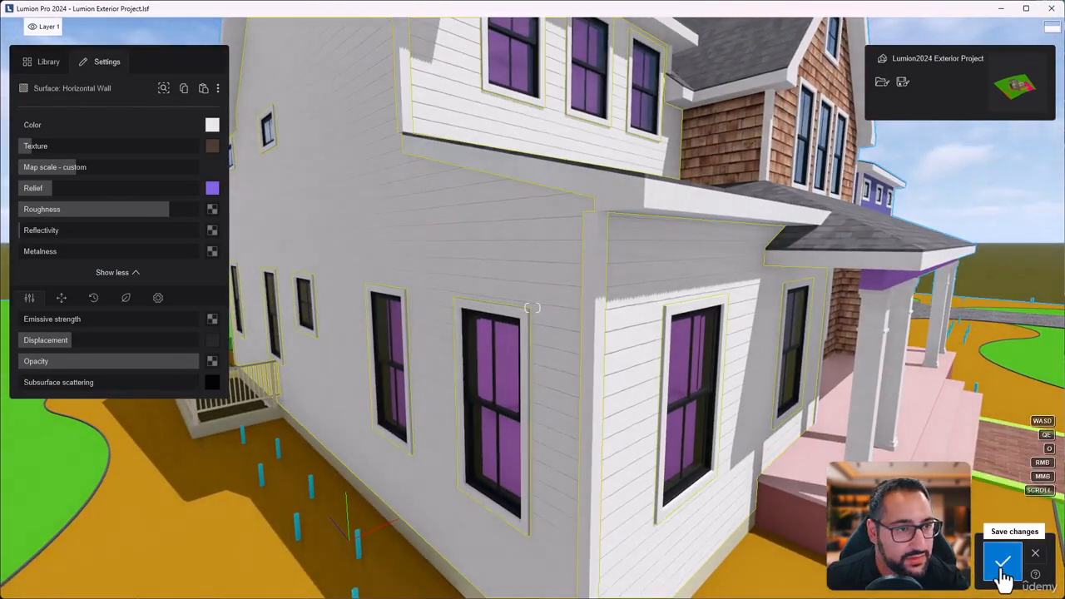
click(1004, 573)
Compare the front facade with the Exterior01.jpg reference photo
right_drag(860, 447, 748, 416)
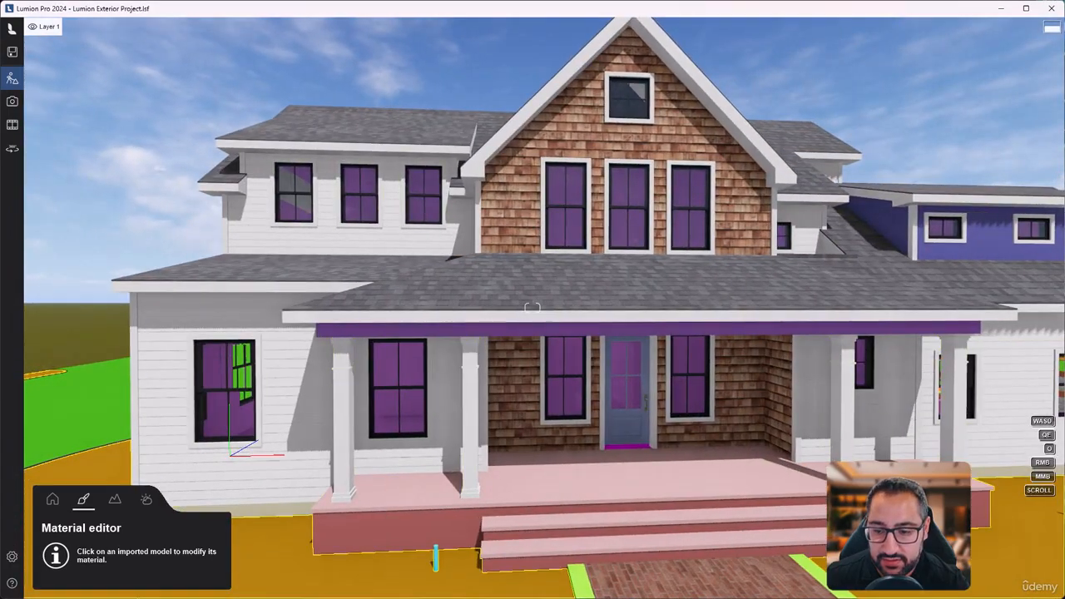
key(alt+Tab)
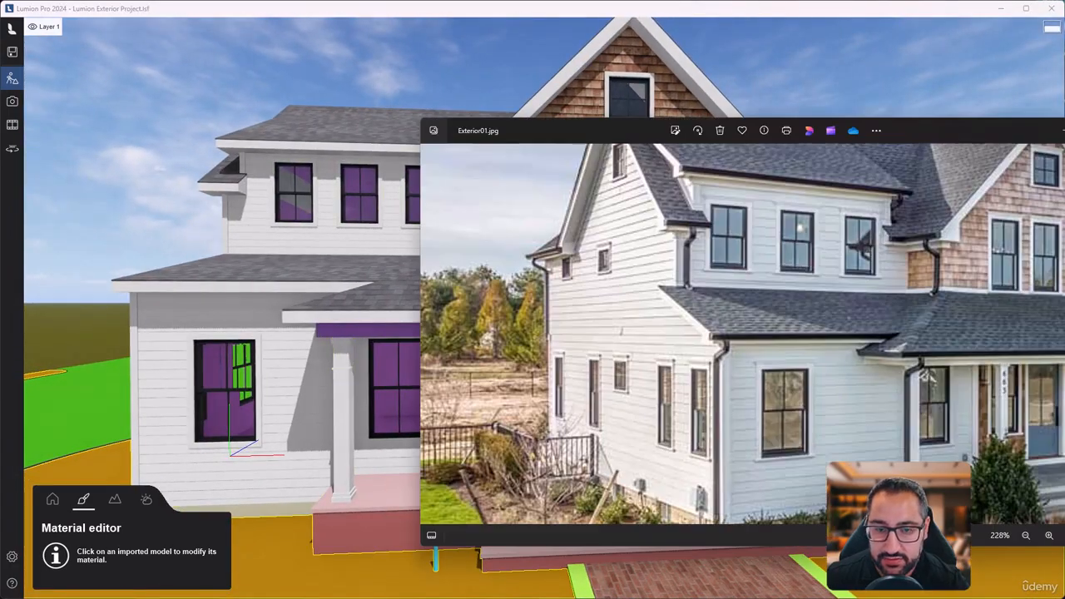
Reduce the texture saturation of the wood shingle material on the front gable to 50% and save the material changes
drag(885, 127, 512, 232)
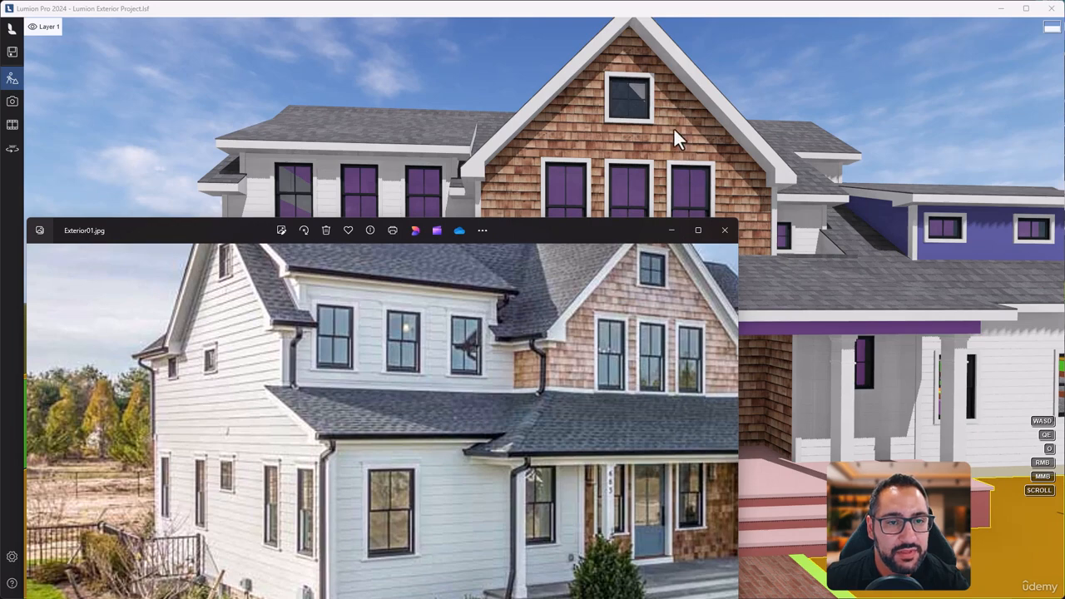
click(677, 162)
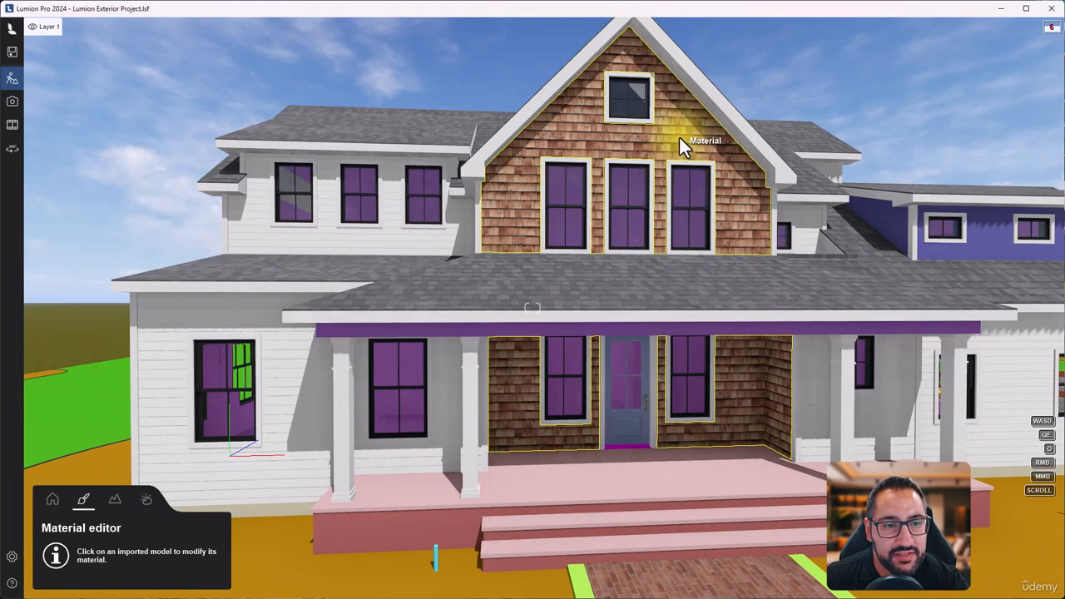
click(679, 138)
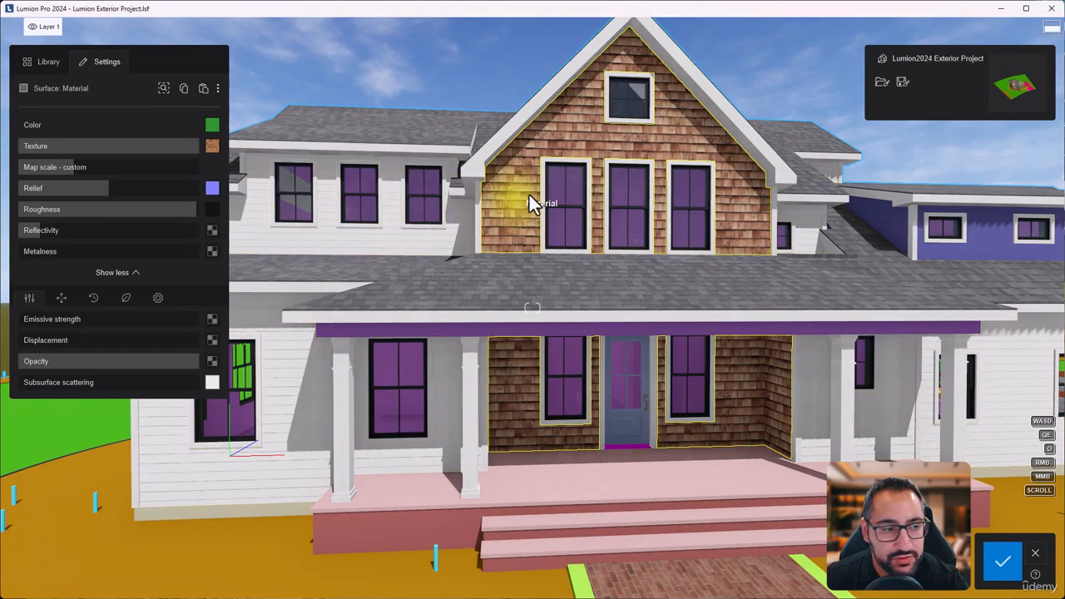
click(158, 298)
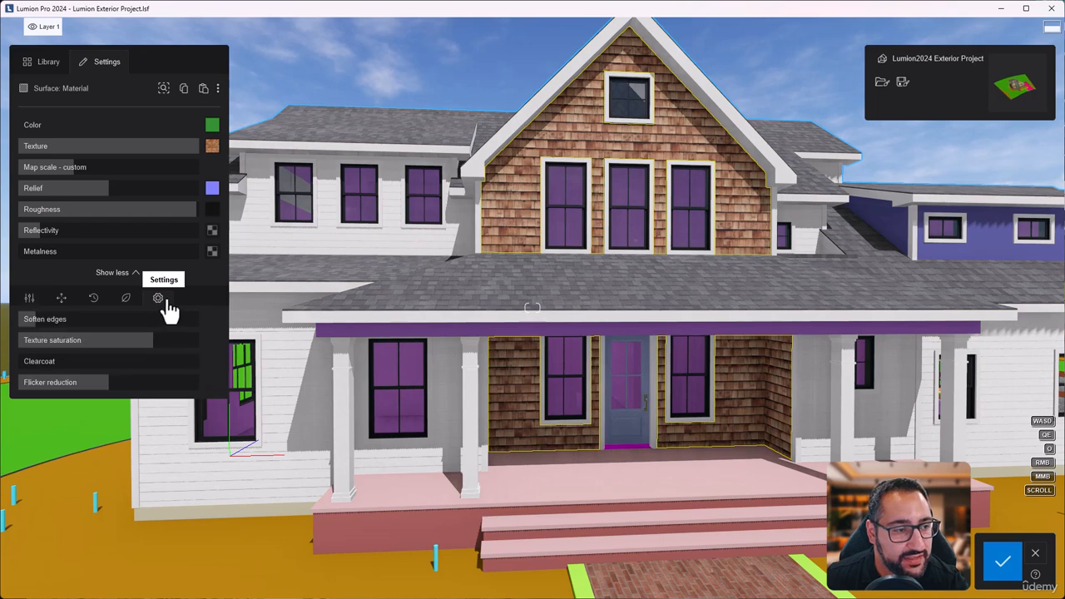
drag(152, 342, 137, 348)
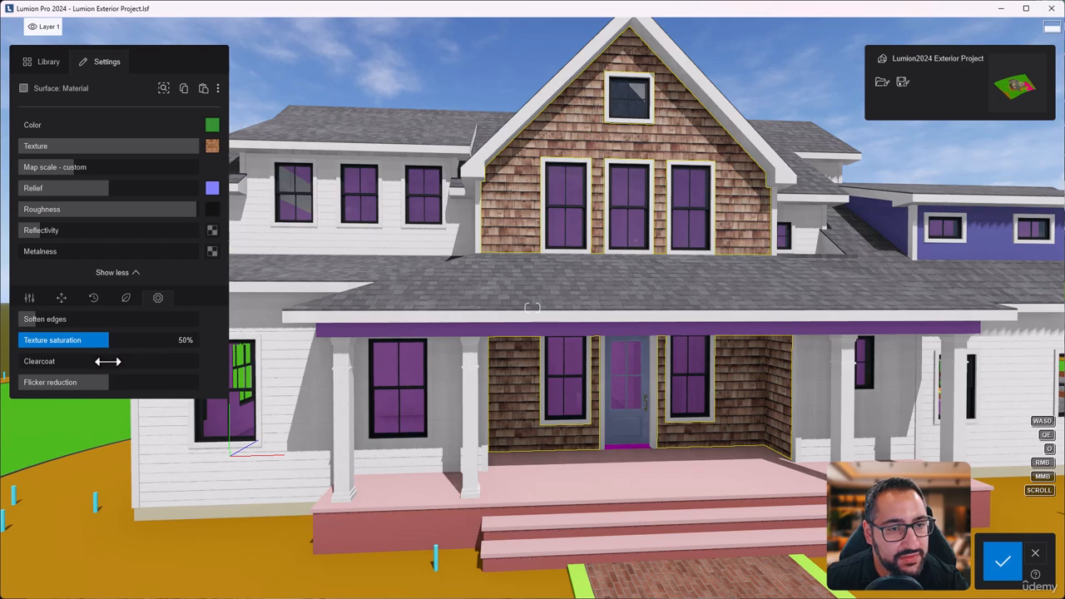
click(1003, 561)
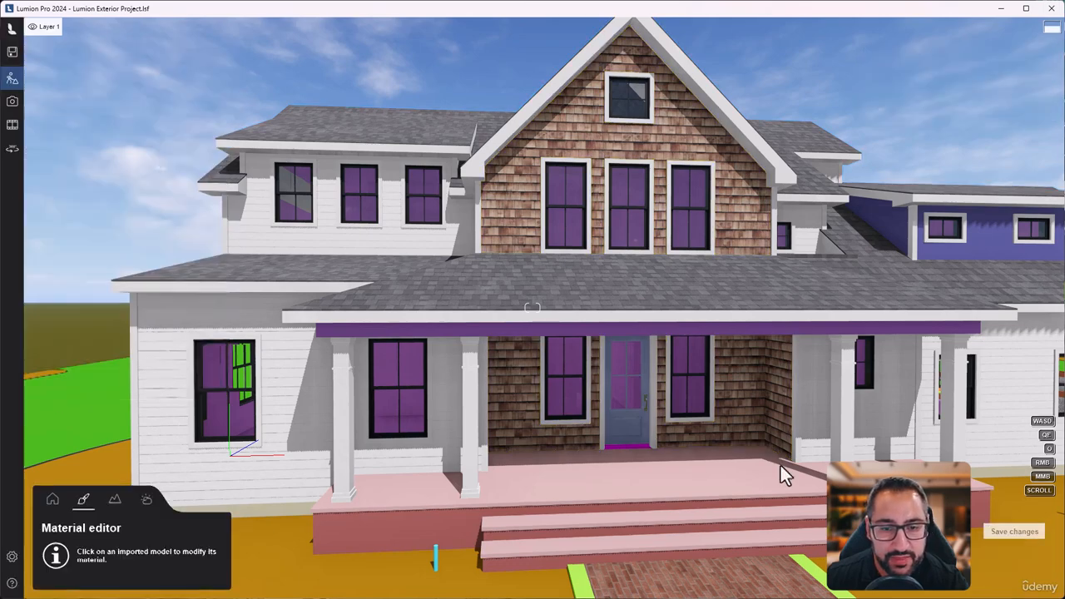
Examine the shingles, porch, siding and ground around the house in the Exterior01.jpg reference photo
key(alt+Tab)
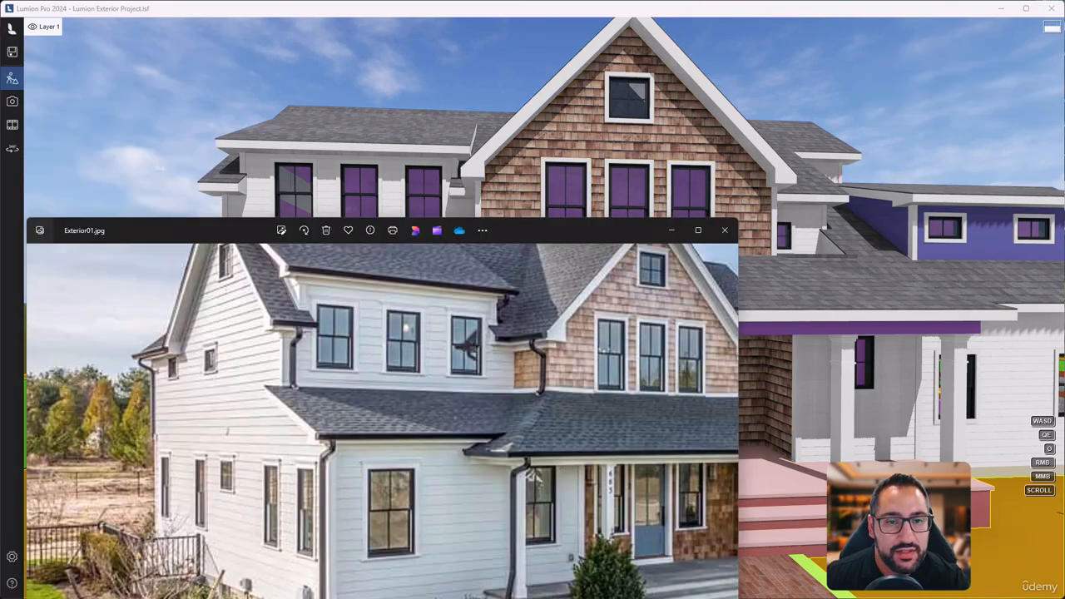
drag(527, 409, 509, 453)
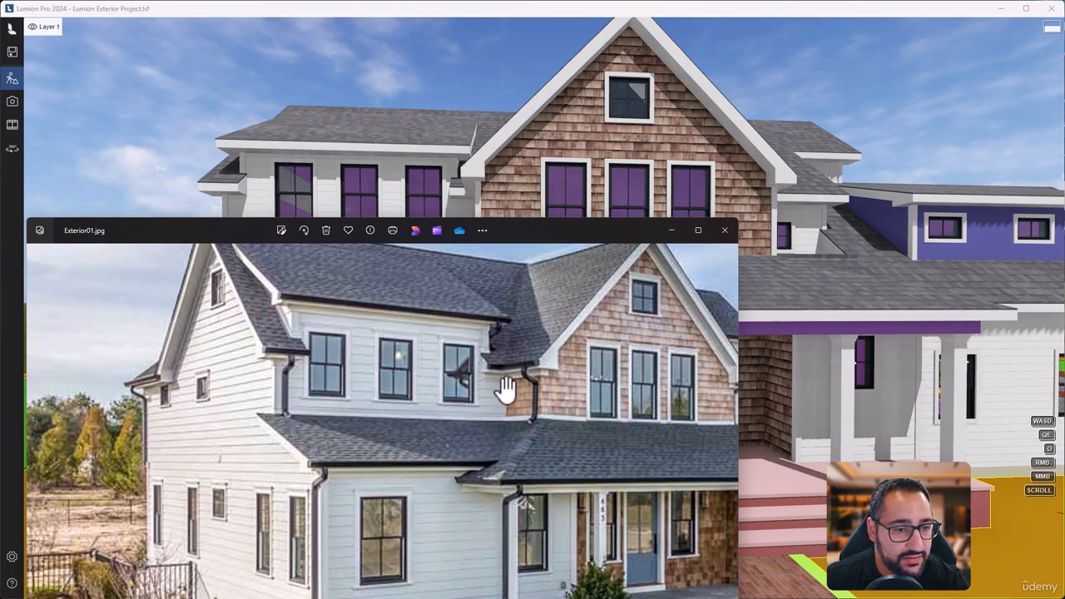
drag(519, 510, 465, 377)
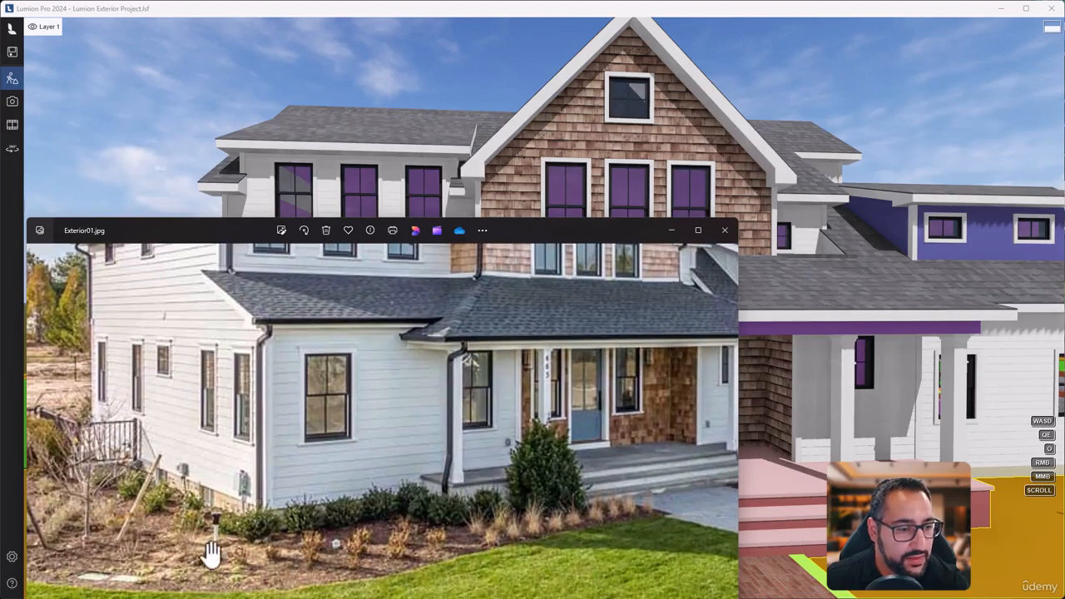
drag(325, 504, 240, 532)
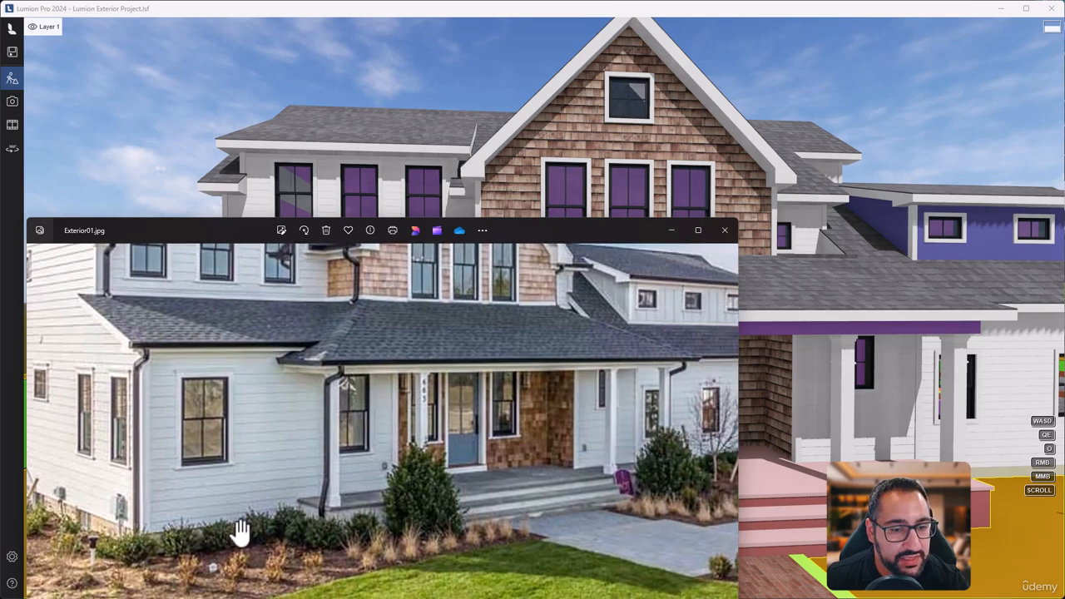
drag(527, 486, 565, 548)
scroll(564, 532, down, 1)
scroll(354, 516, down, 2)
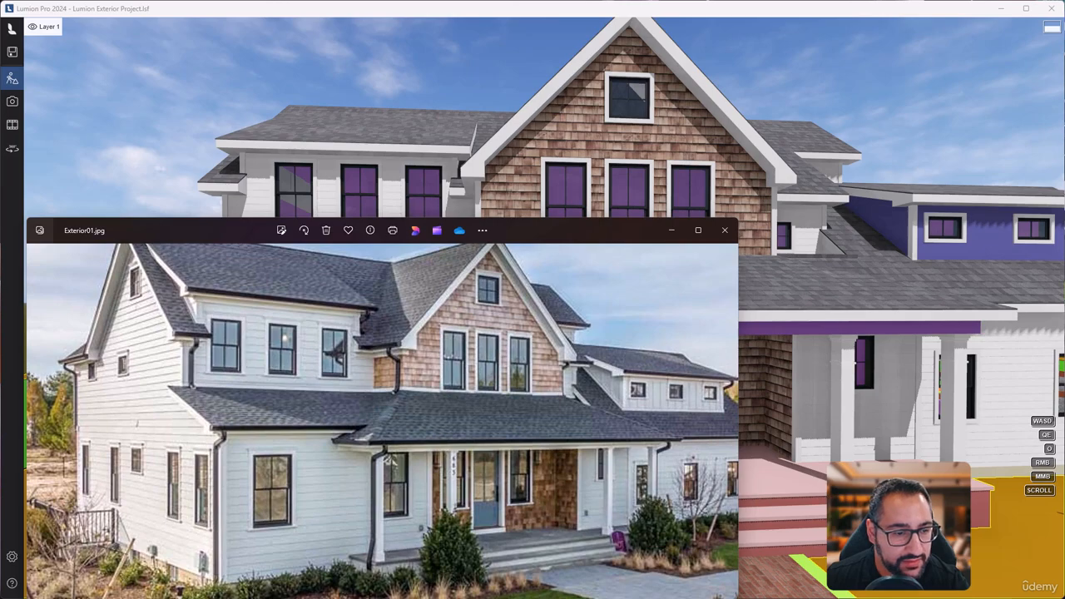
Find concrete in the material library and apply Concrete 001 1024 to the Basement surface at the foot of the house walls
click(844, 386)
key(a)
right_drag(629, 399, 585, 432)
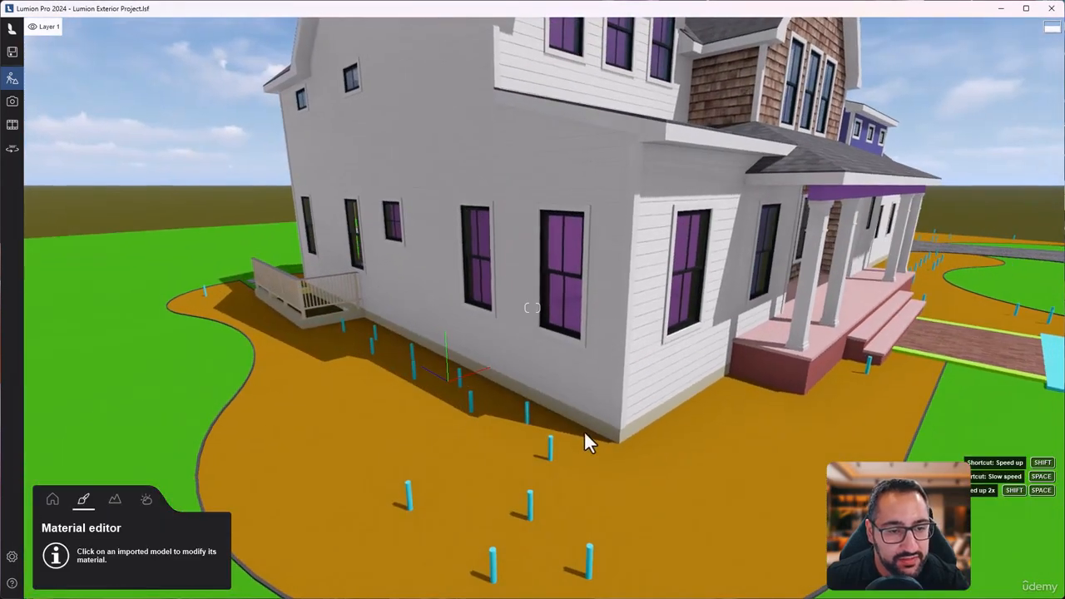
click(583, 421)
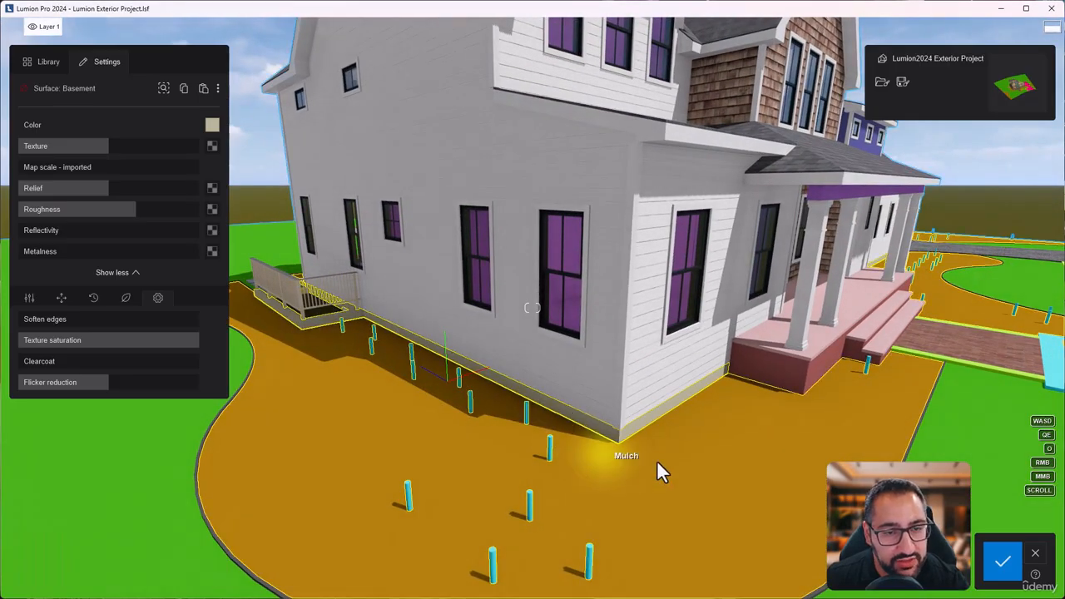
right_drag(656, 459, 692, 425)
key(e)
key(w)
click(45, 63)
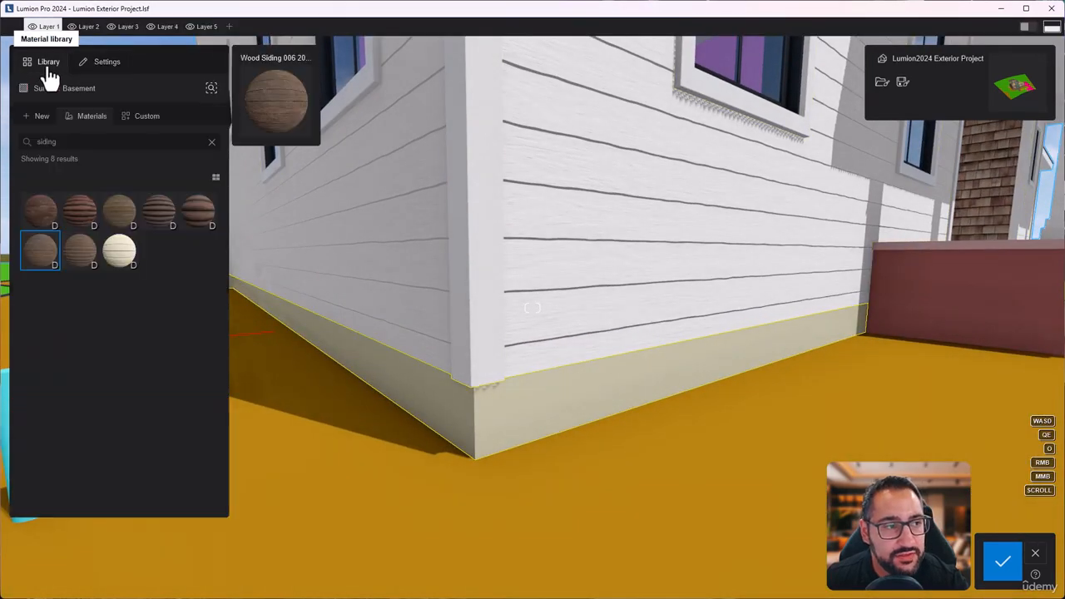
click(212, 142)
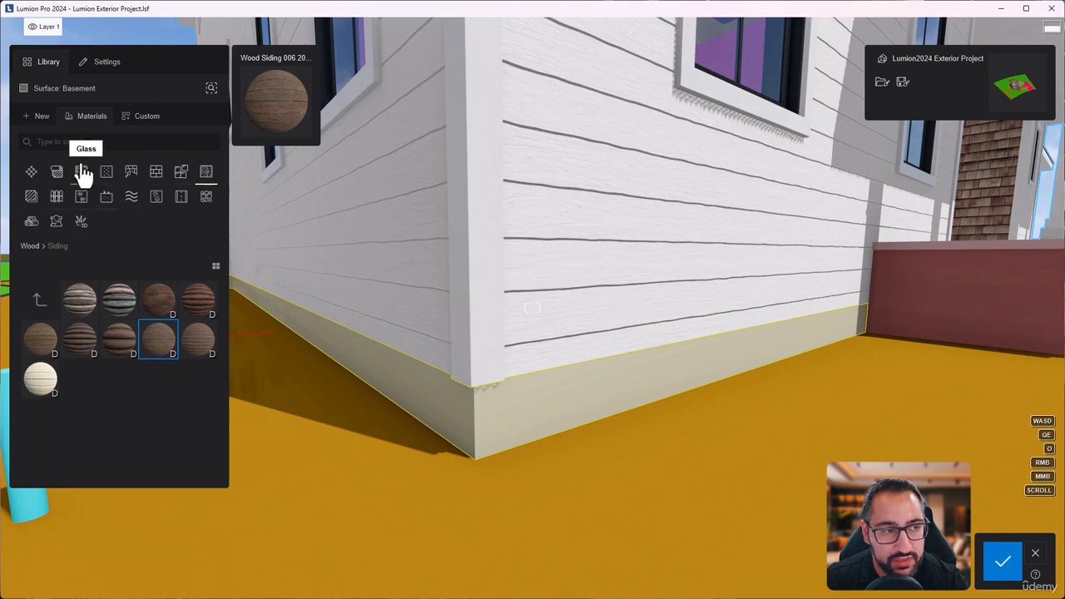
click(103, 143)
text(concrete)
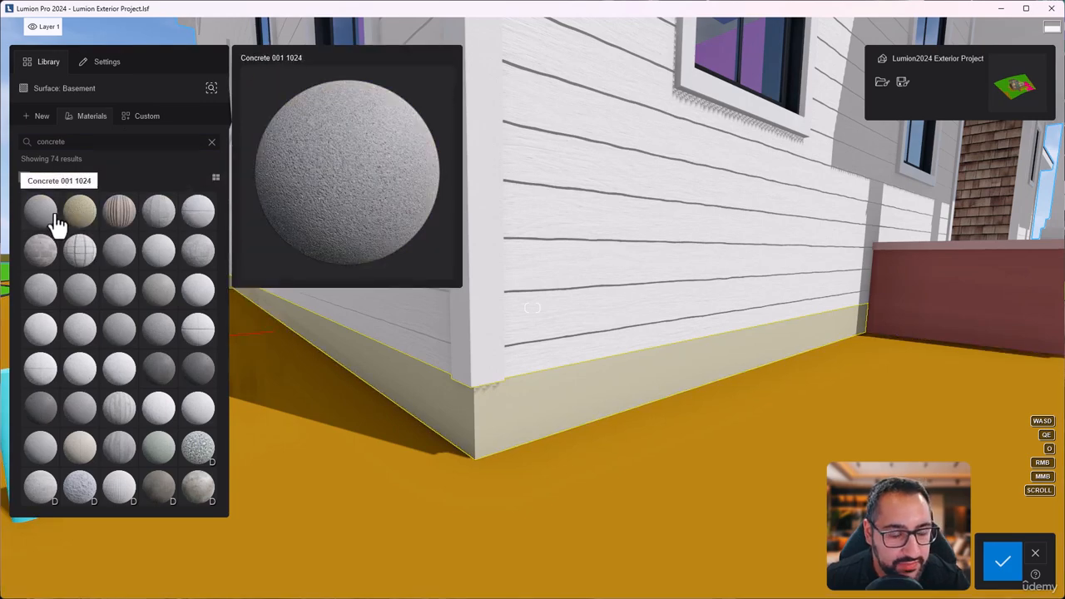
click(57, 223)
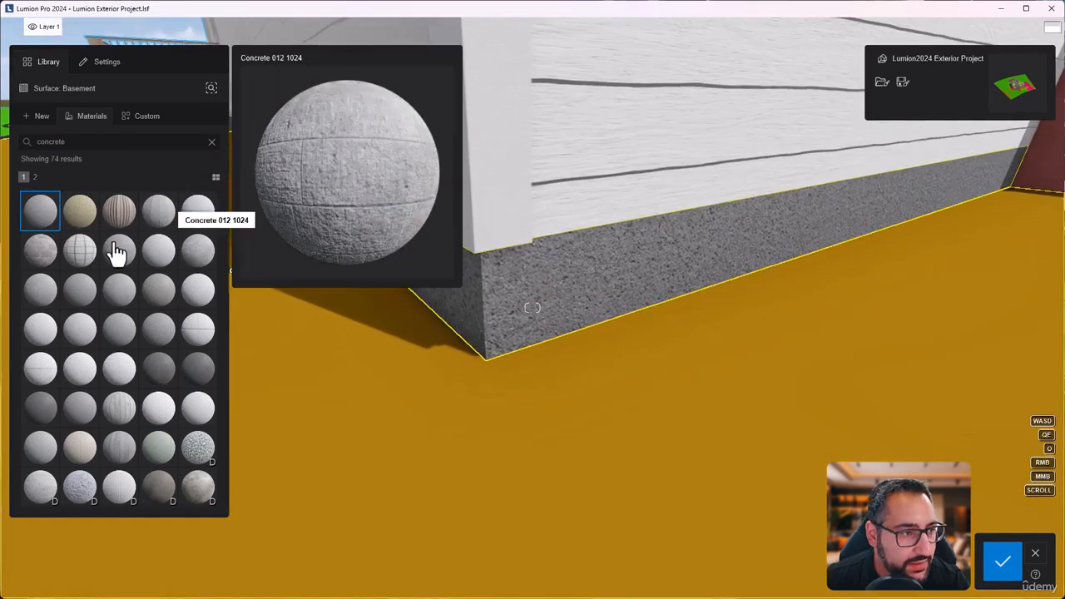
Add a moderate amount of stone weathering to the basement concrete and save the material changes
click(49, 226)
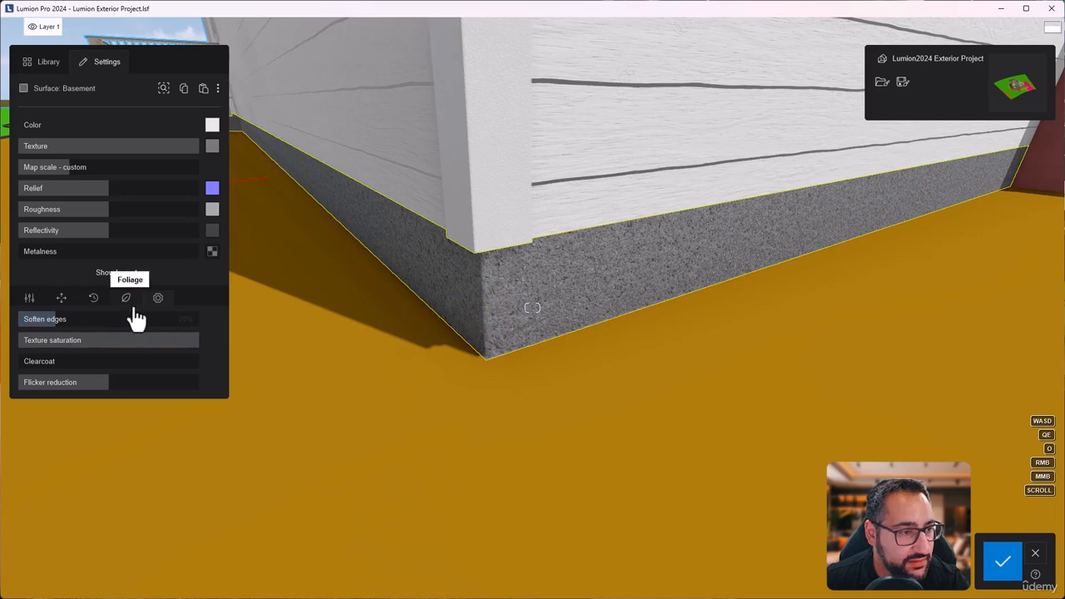
click(93, 296)
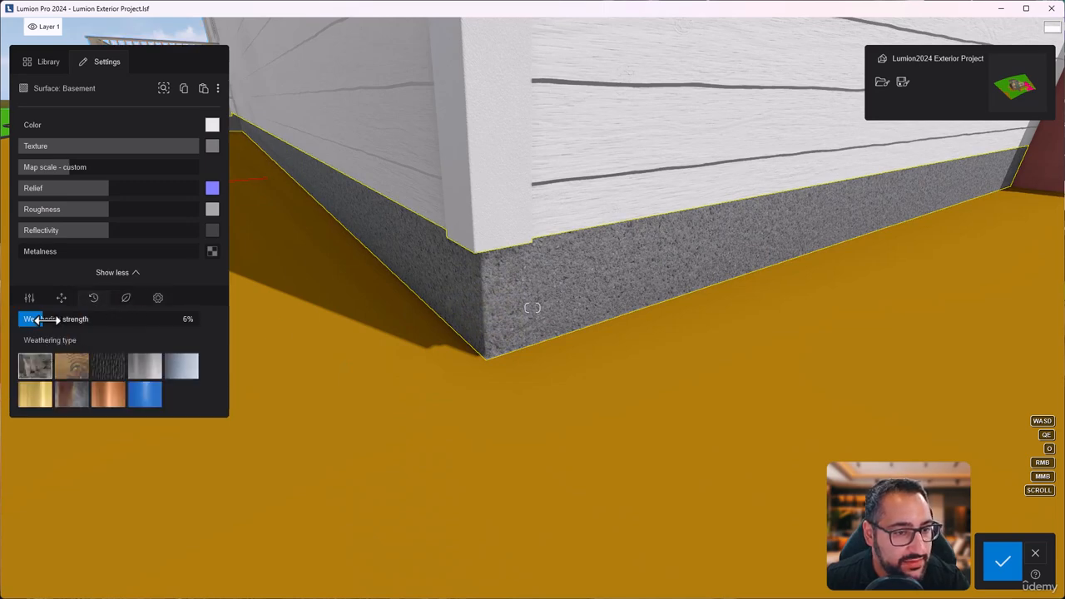
drag(63, 318, 25, 325)
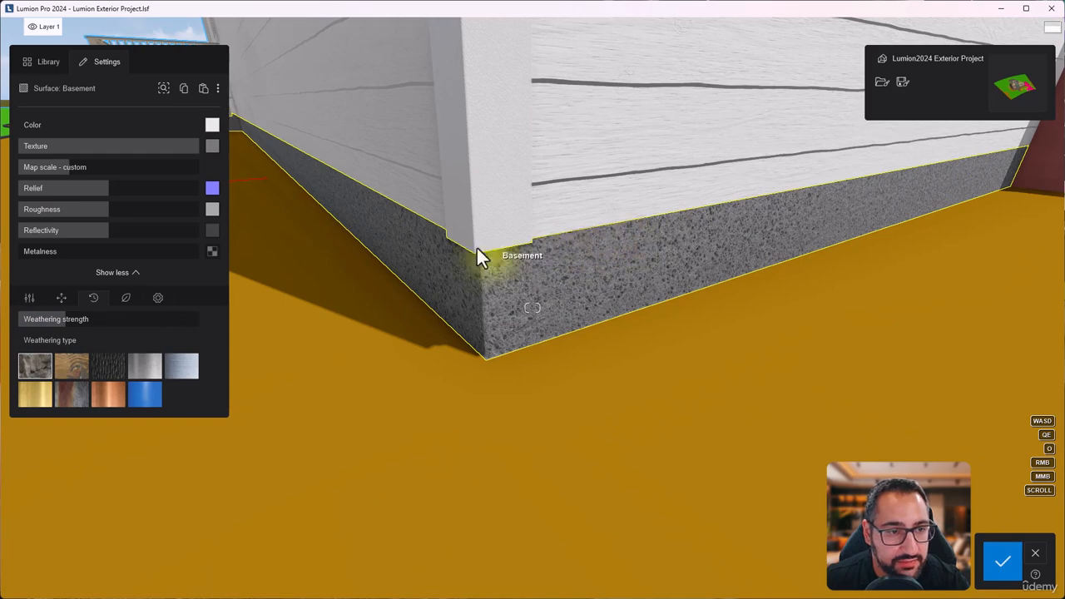
key(s)
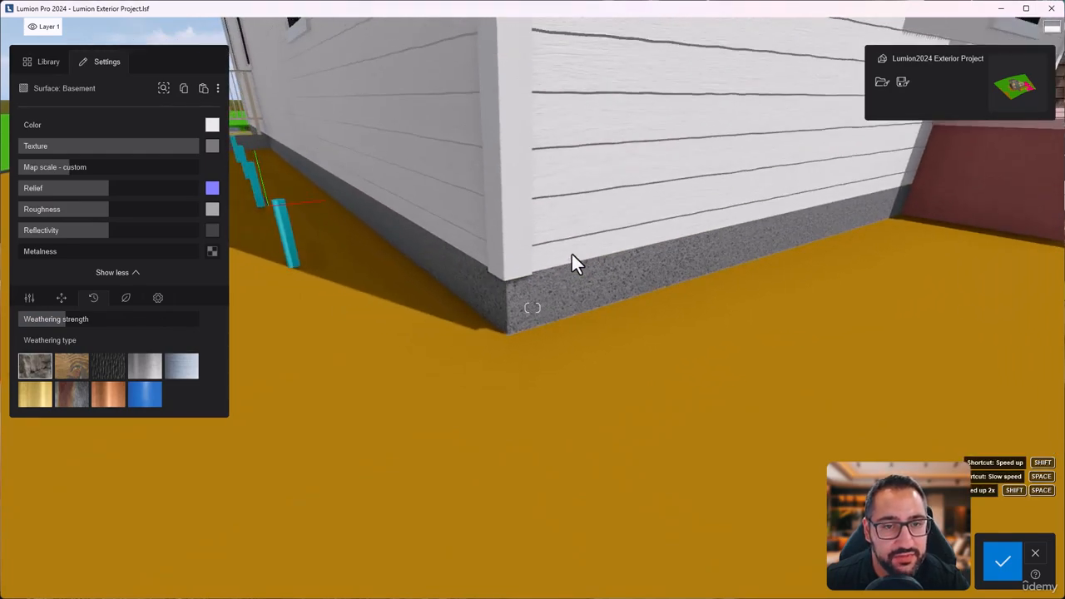
key(s)
right_drag(573, 252, 587, 179)
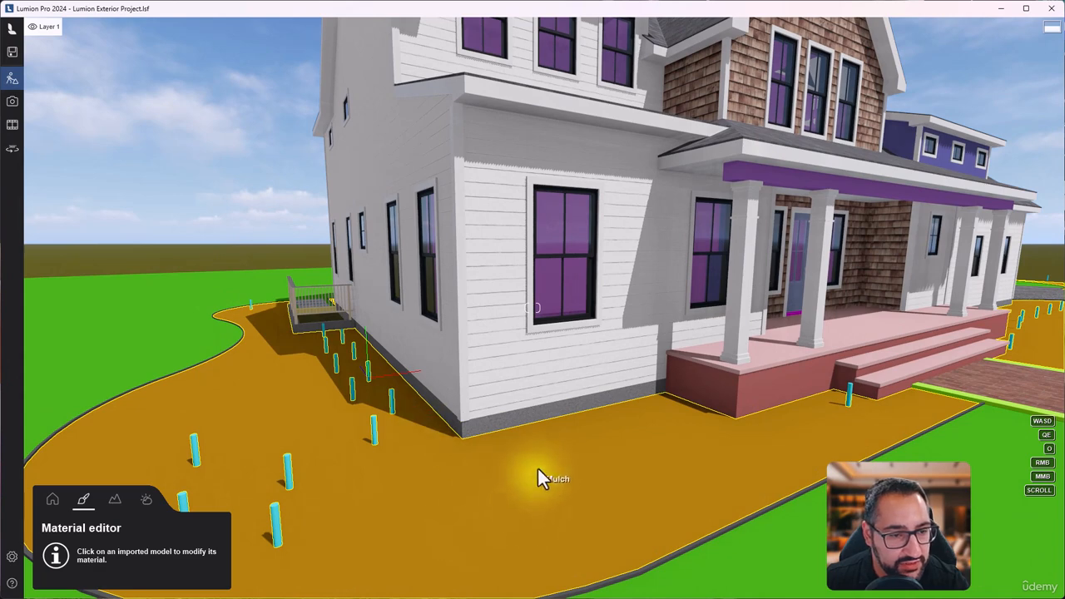
Search the material library for soil and apply Evermotion Soil 001 2048 to the Mulch surface around the house
click(538, 468)
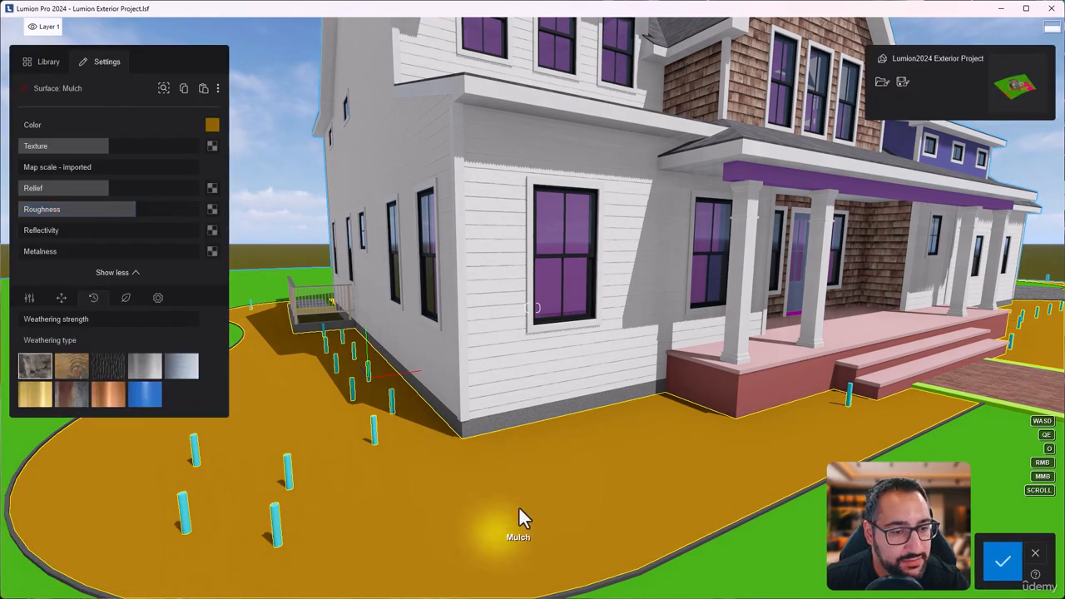
click(46, 66)
click(78, 143)
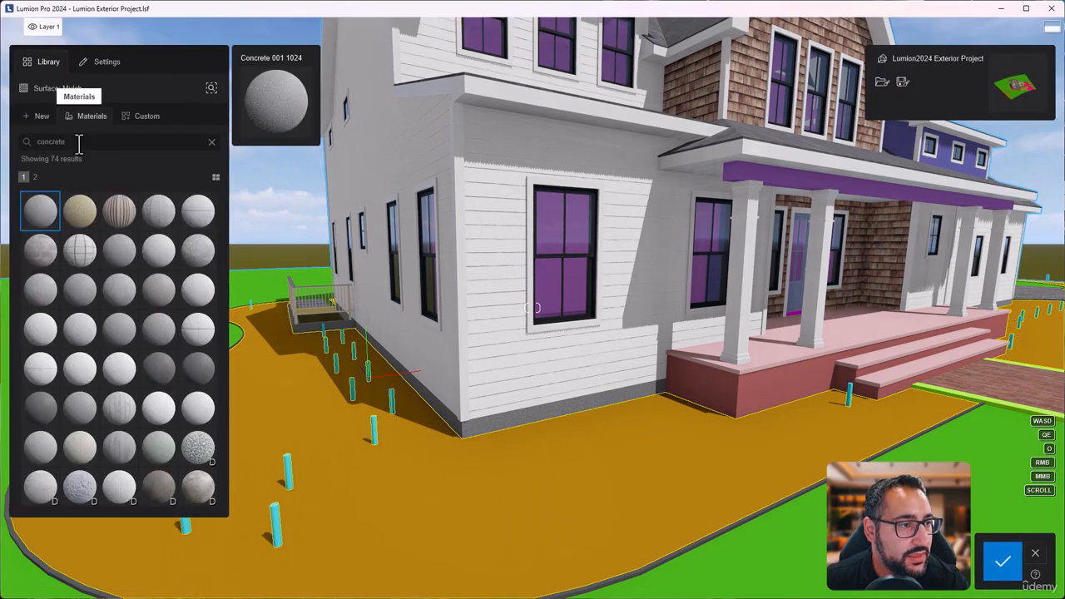
text(concrete)
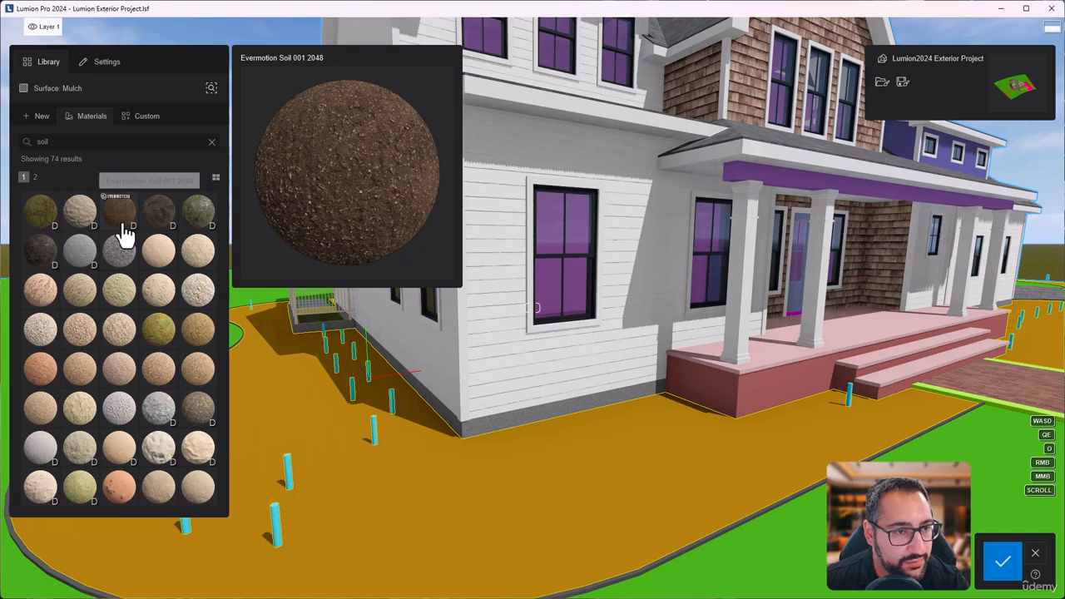
click(120, 223)
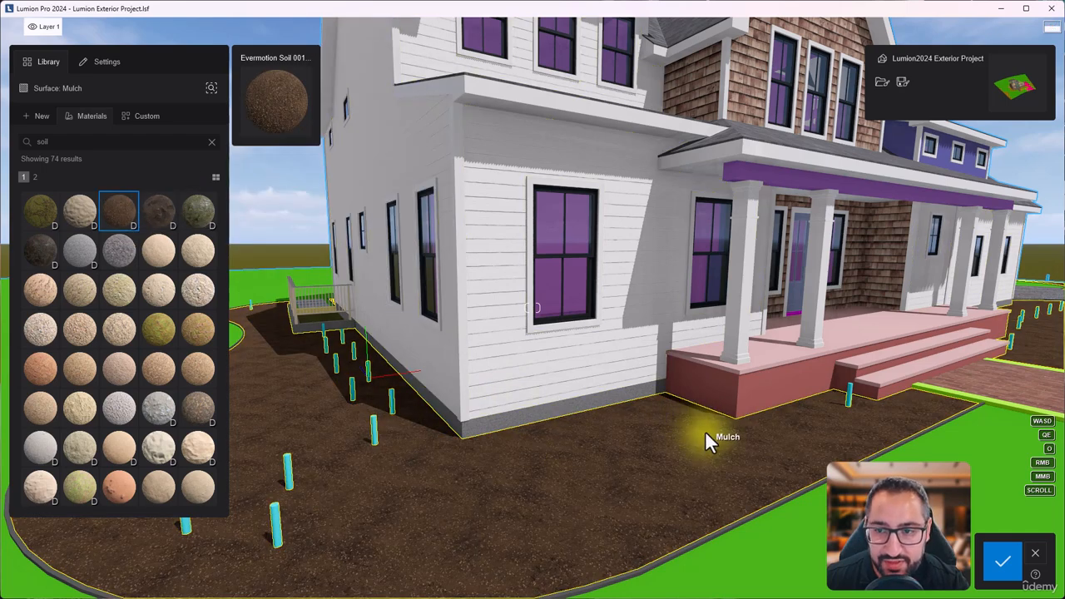
Inspect the mulch soil from close up and compare it with the planting beds in the Exterior01.jpg reference photo
key(w)
right_drag(705, 430, 787, 432)
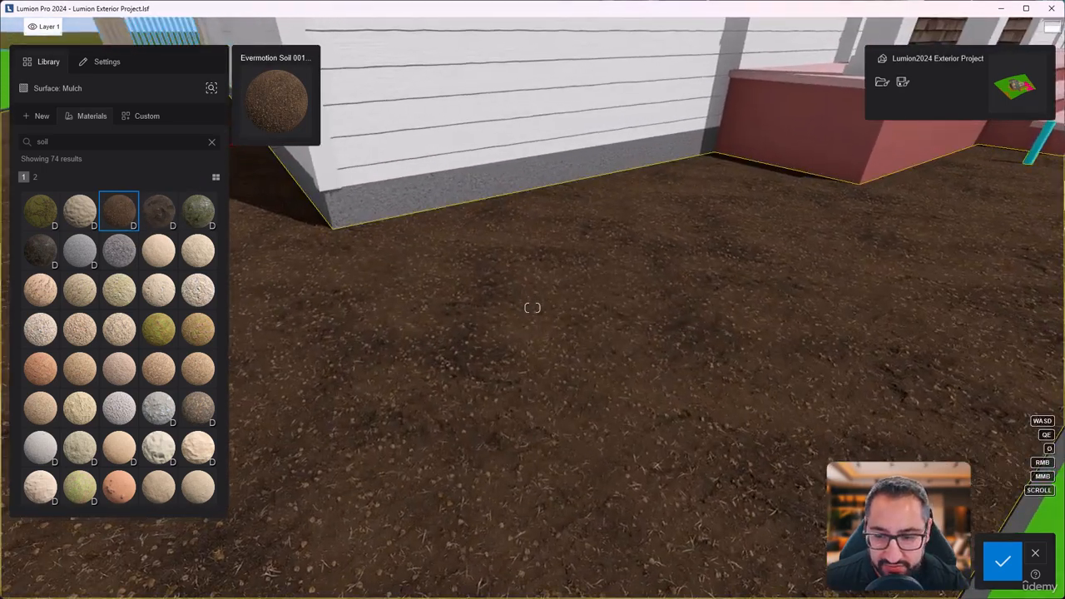
key(alt+Tab)
drag(282, 564, 329, 480)
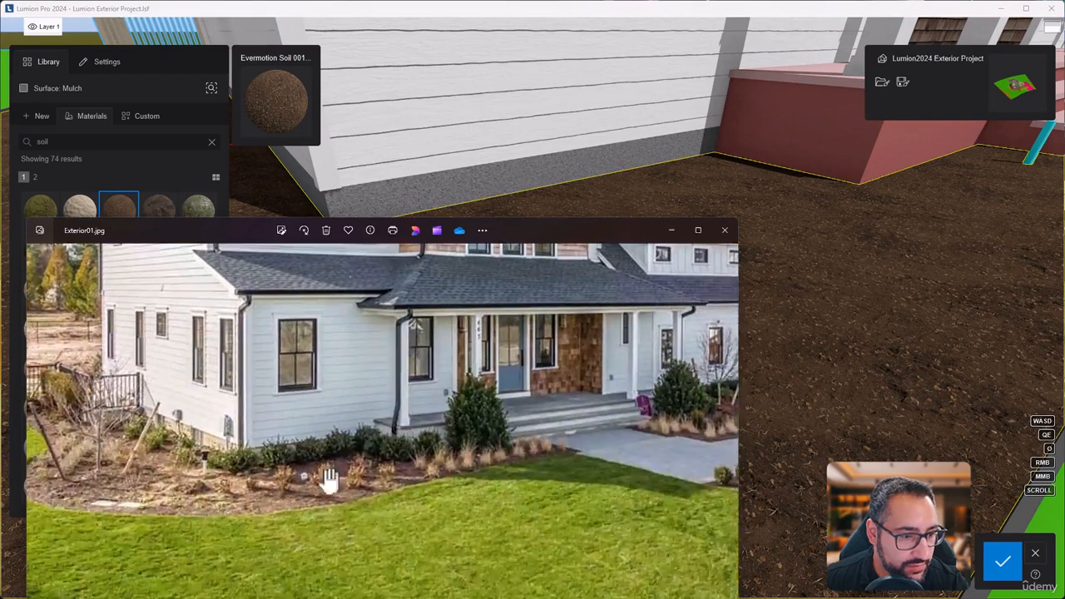
key(alt+Tab)
key(w)
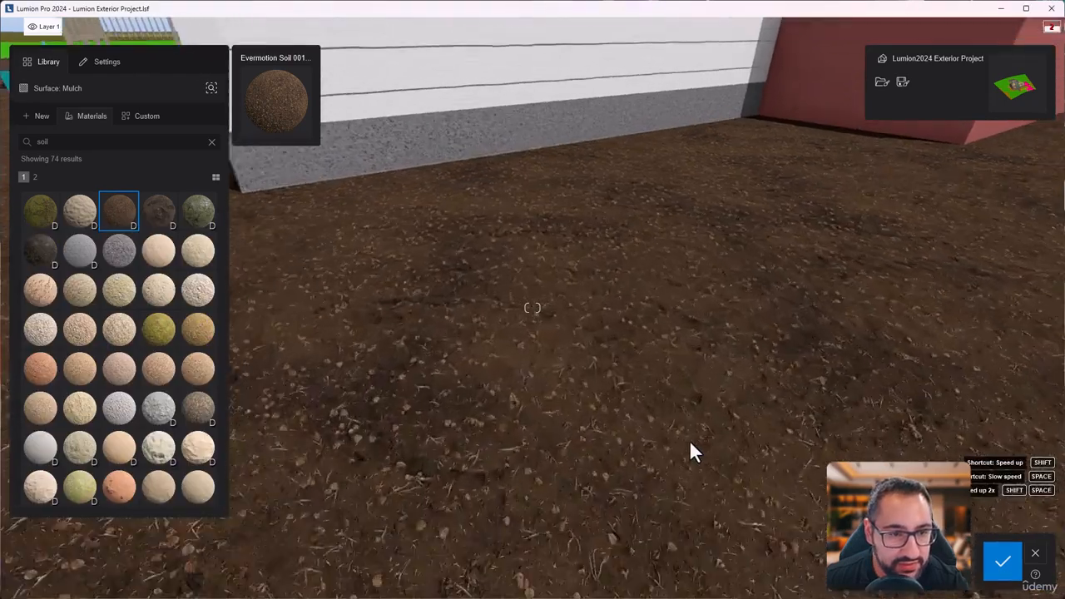
key(s)
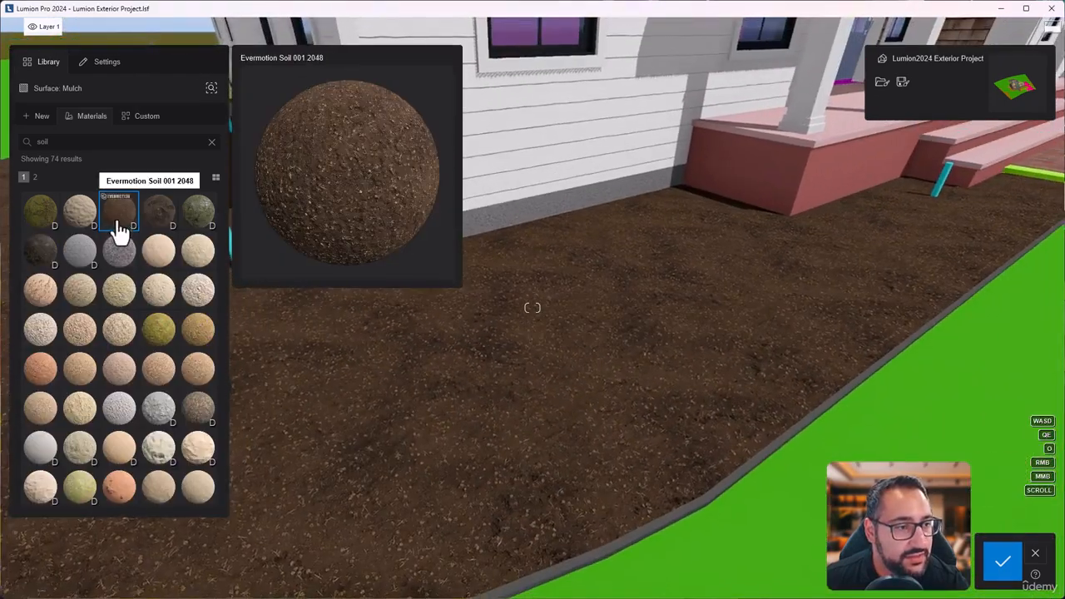
Set the mulch soil's map scale to 2.2 m and its texture strength to 90%
double_click(119, 223)
key(s)
right_drag(369, 345, 395, 332)
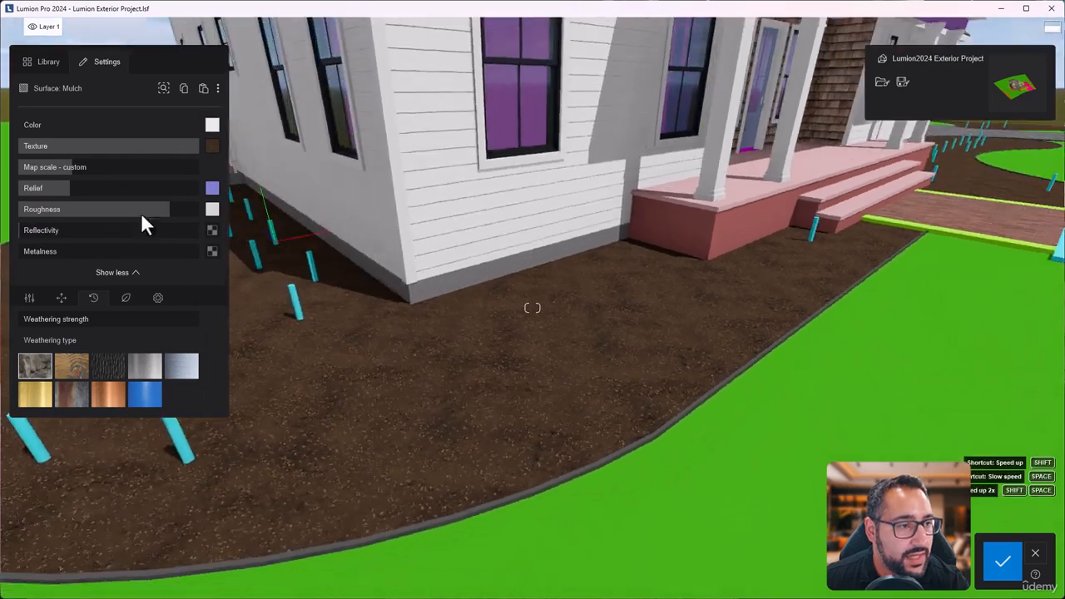
drag(73, 167, 97, 163)
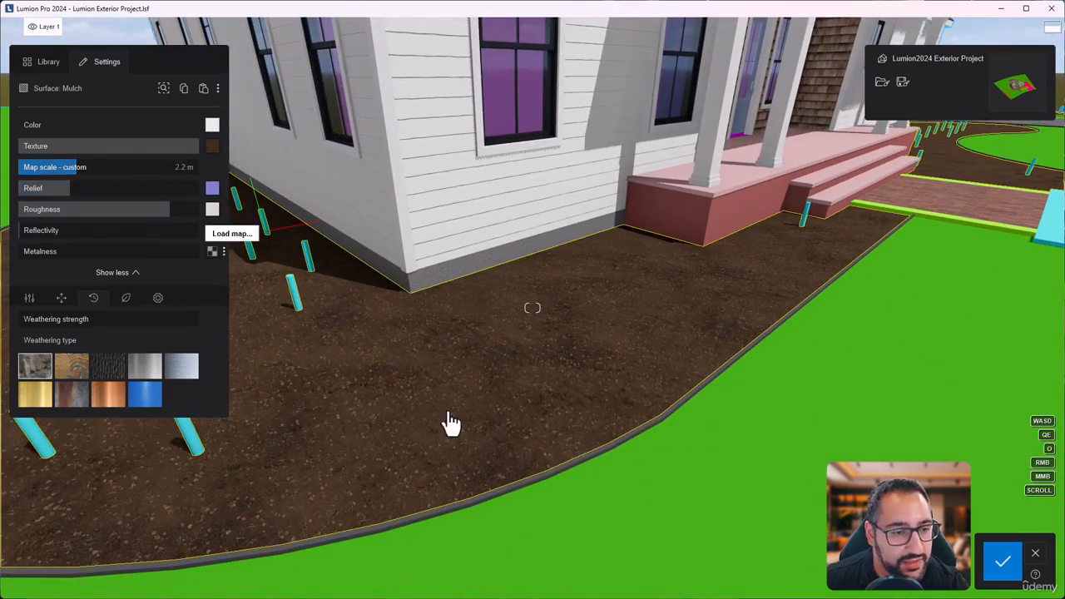
scroll(595, 388, up, 3)
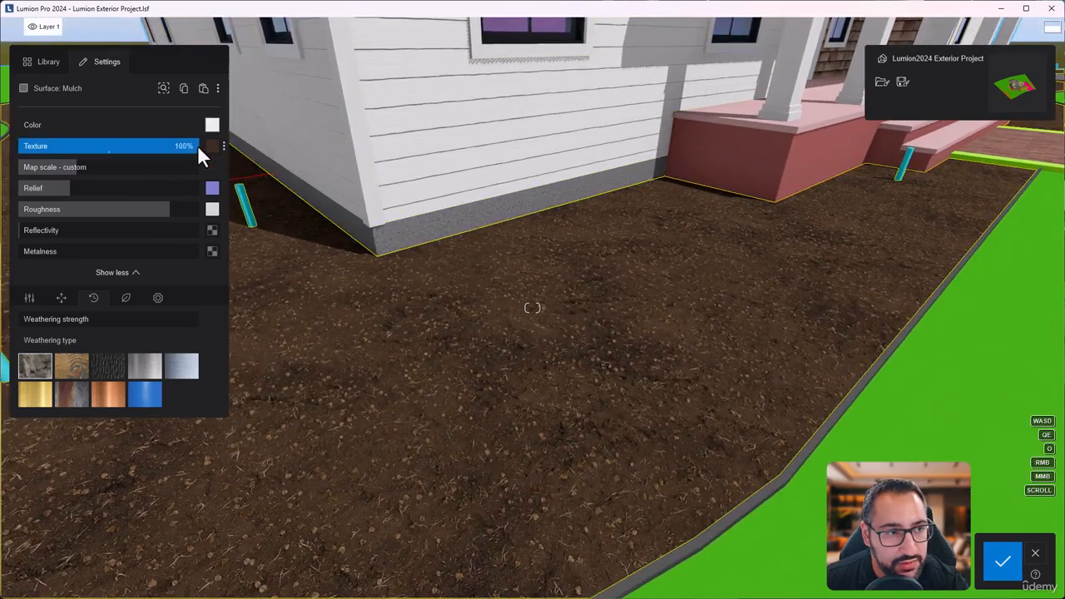
drag(197, 146, 161, 153)
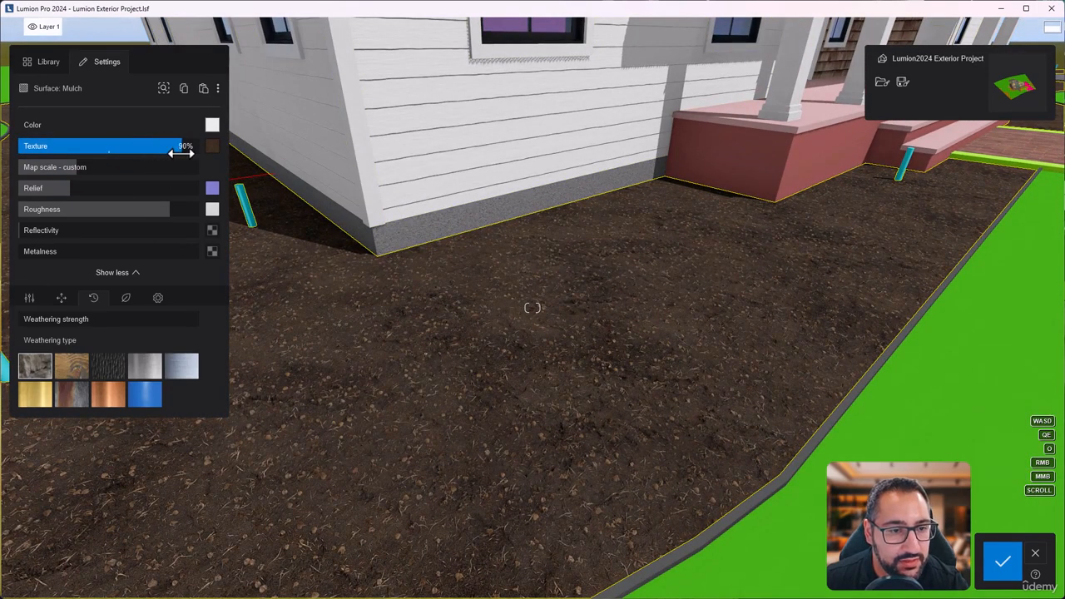
key(s)
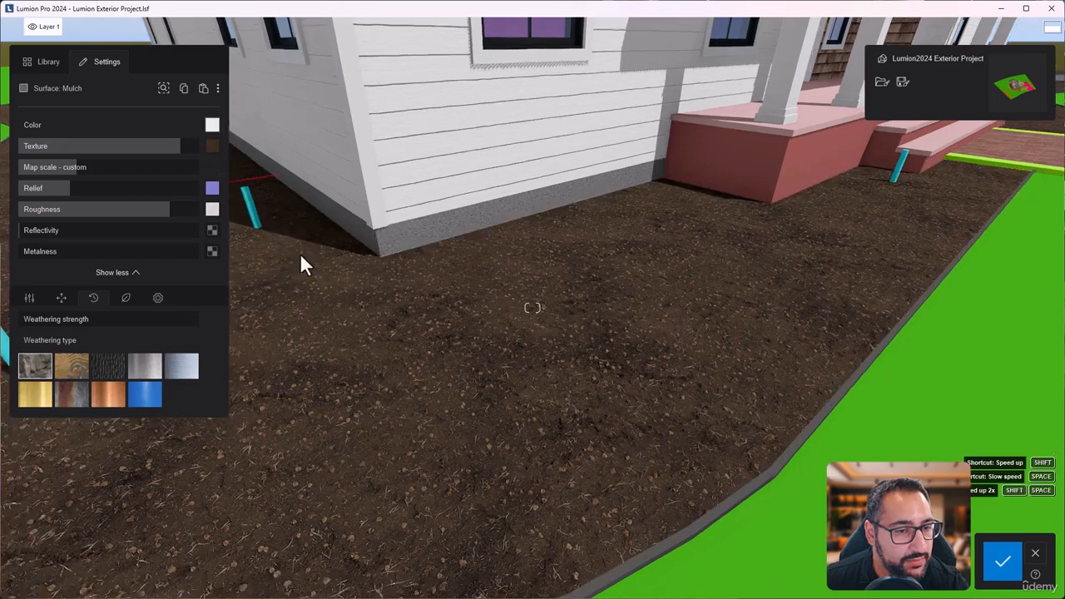
Add stone weathering to the mulch soil at a strength of 36%
key(e)
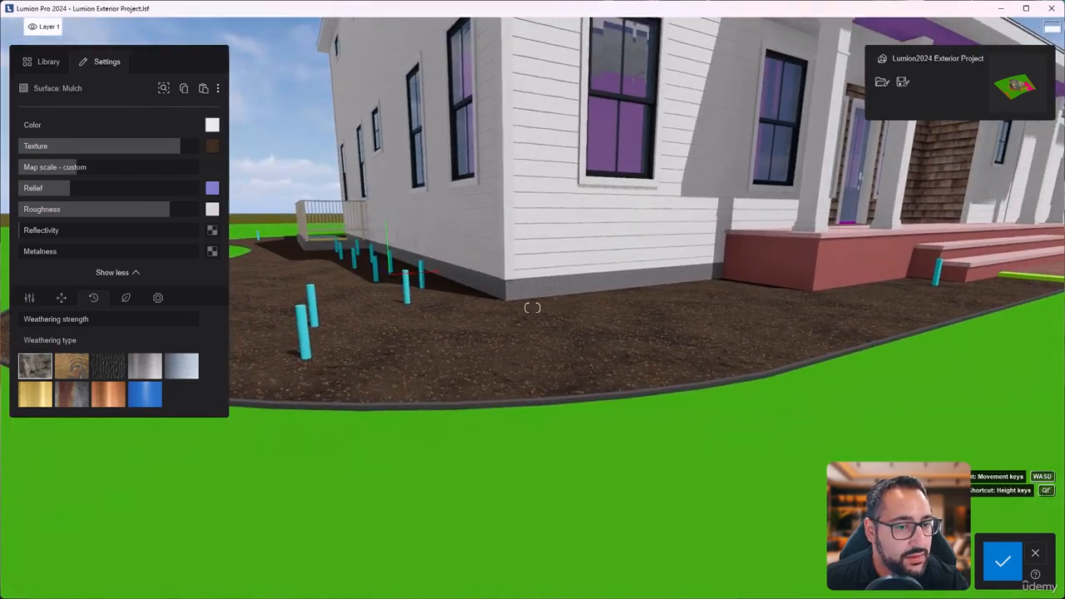
key(q)
drag(32, 318, 83, 319)
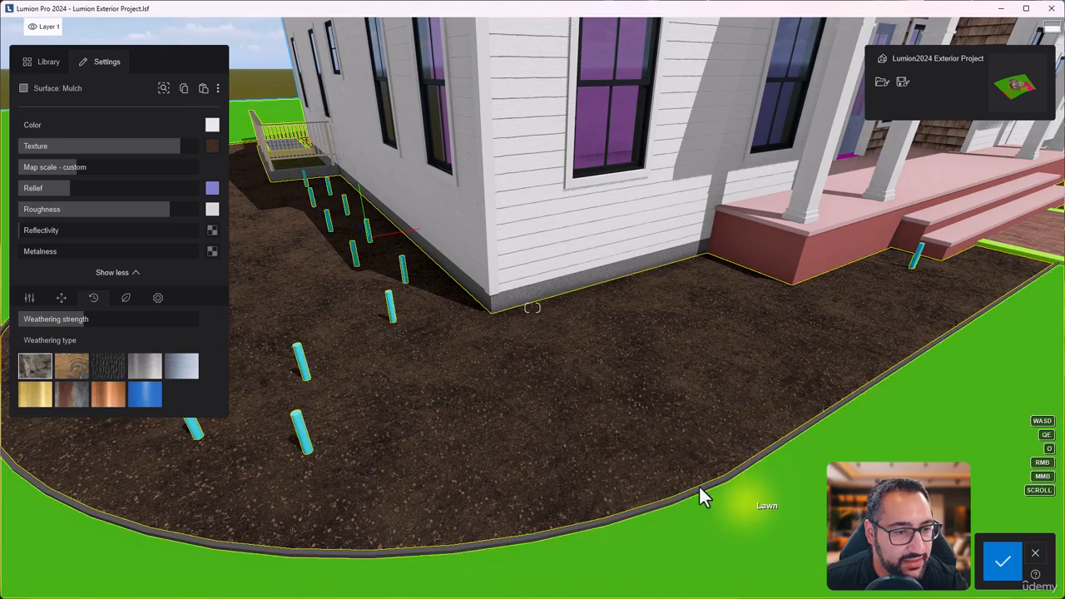
right_drag(698, 485, 704, 459)
key(d)
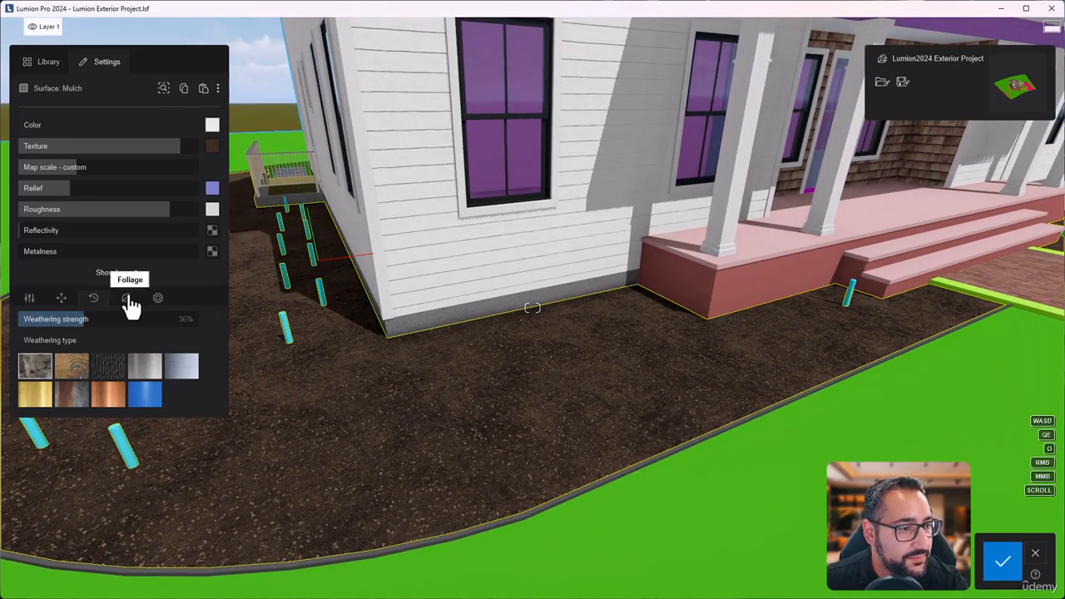
click(129, 304)
click(156, 301)
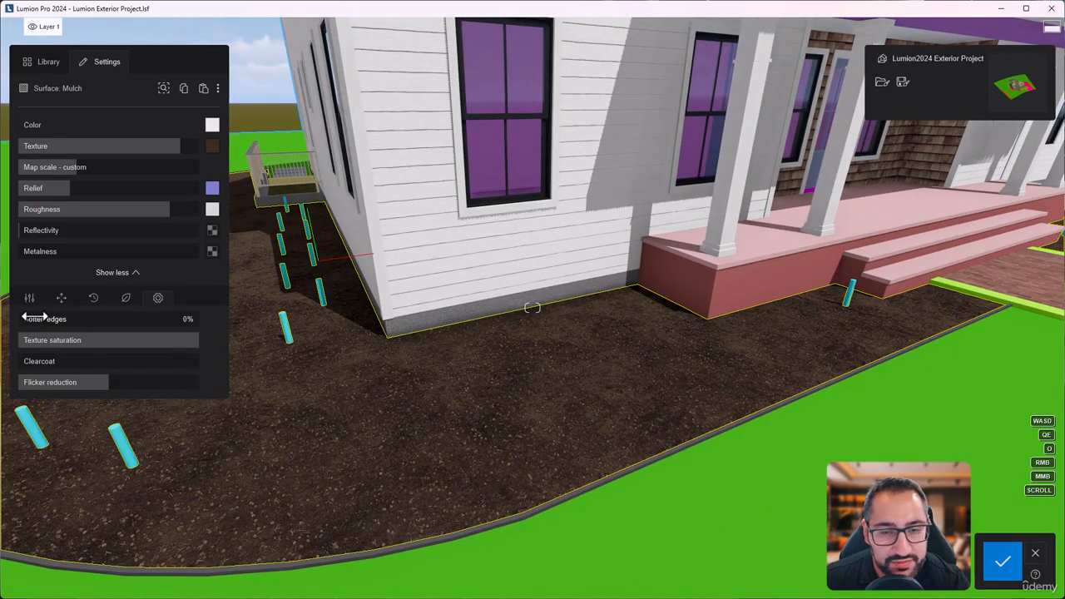
Inspect the mulch along the front porch and entrance steps, and save the material changes
key(w)
right_drag(715, 426, 772, 402)
key(d)
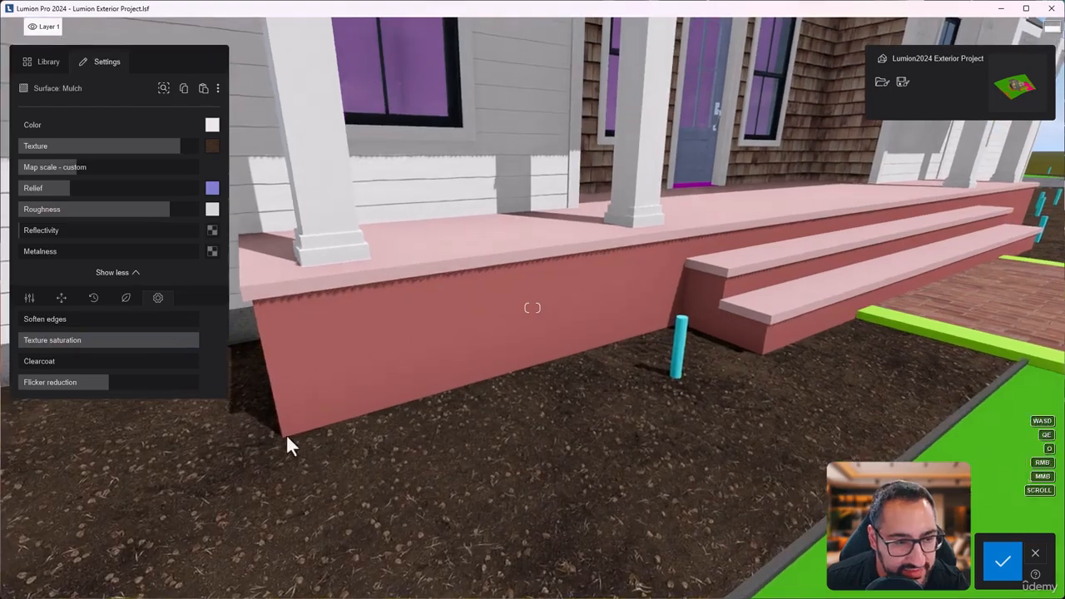
right_drag(664, 433, 587, 399)
key(s)
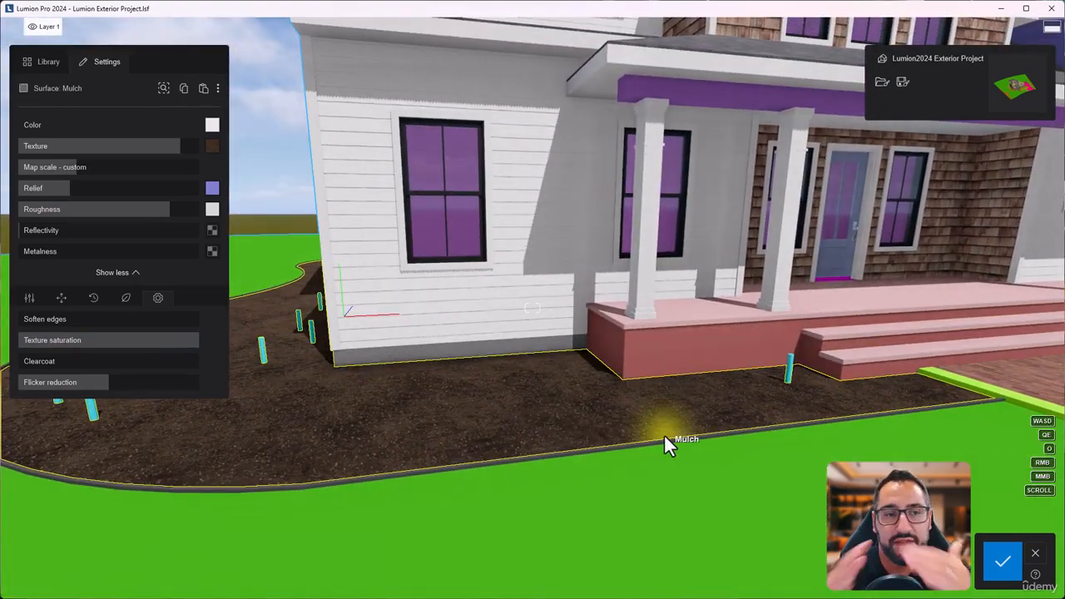
key(s)
right_drag(297, 176, 369, 174)
key(d)
key(w)
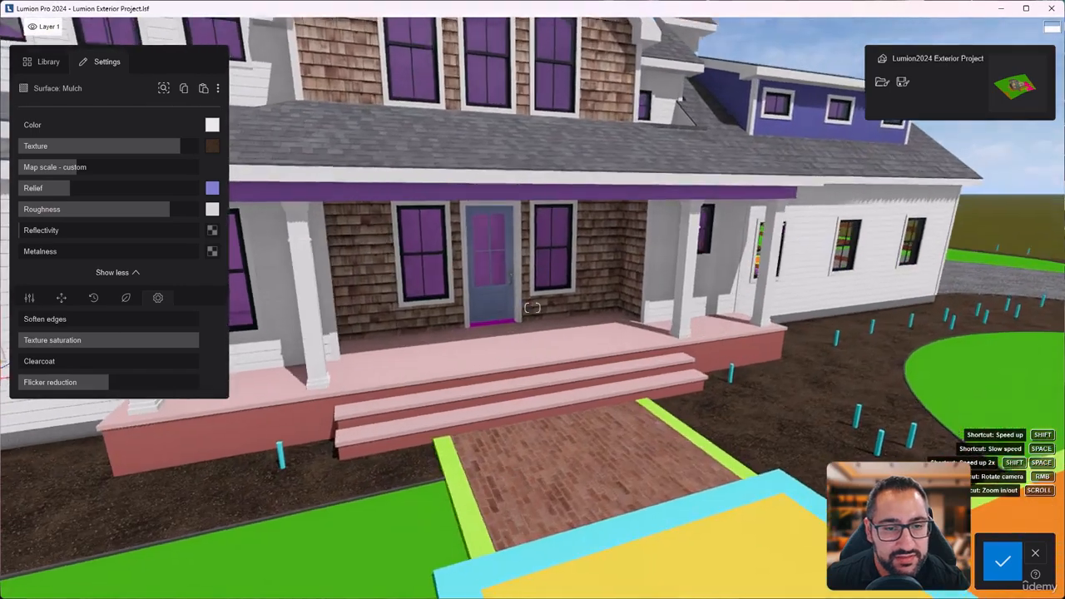
key(d)
key(w)
right_drag(620, 329, 599, 347)
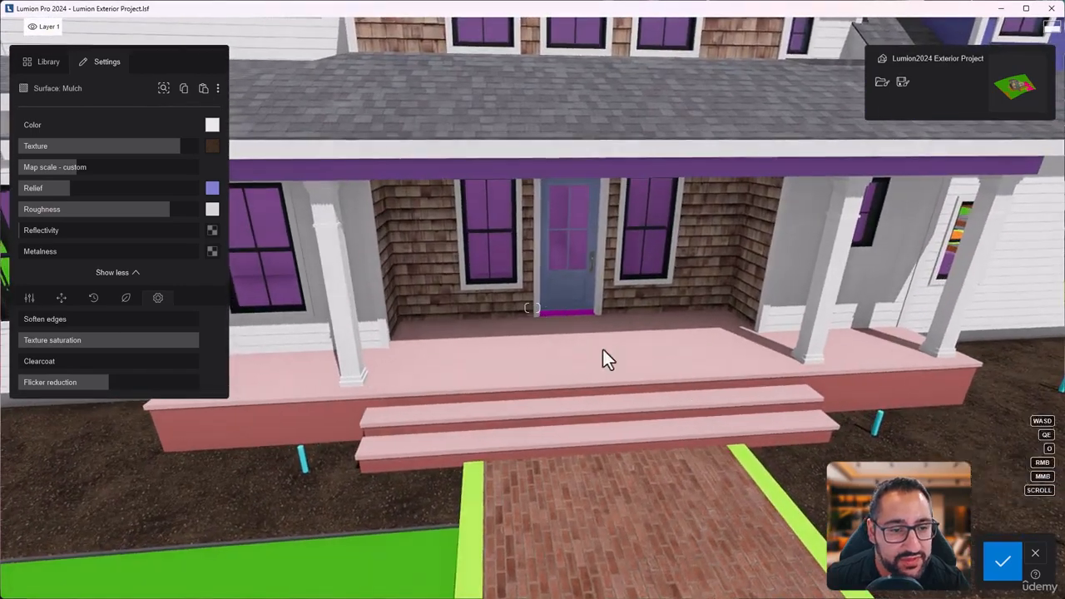
click(1004, 563)
Select the front porch's Deck surface for editing and browse the stone library's cobblestones and pavement stones
key(w)
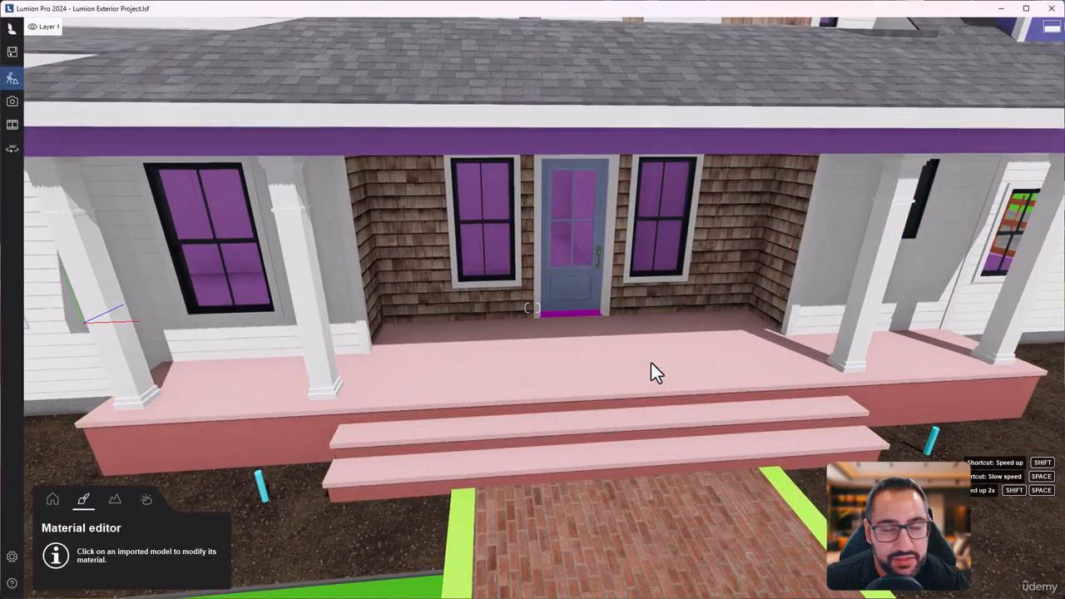
click(650, 364)
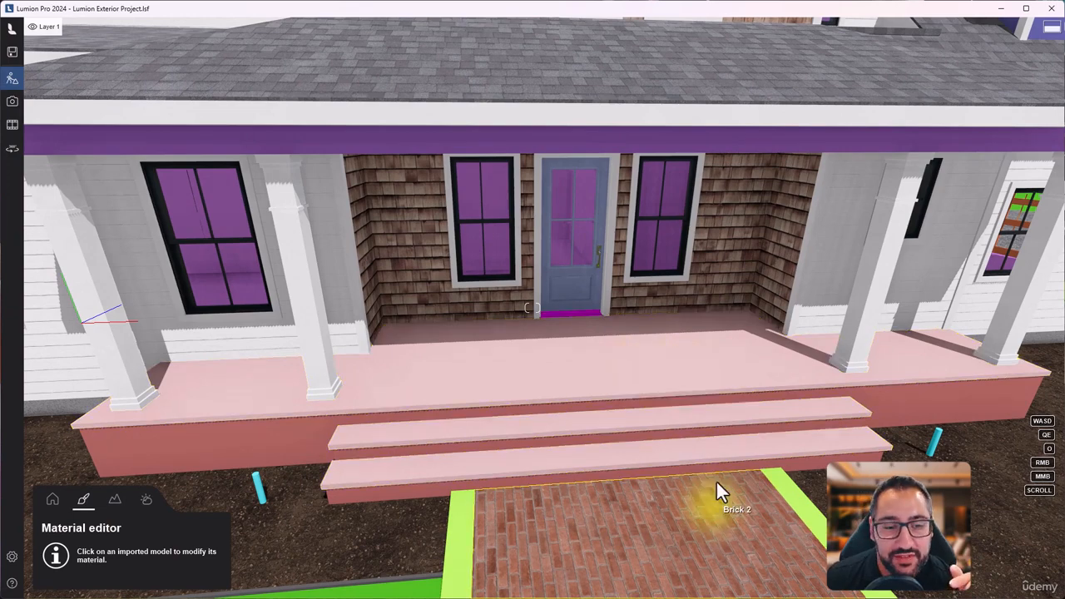
click(783, 488)
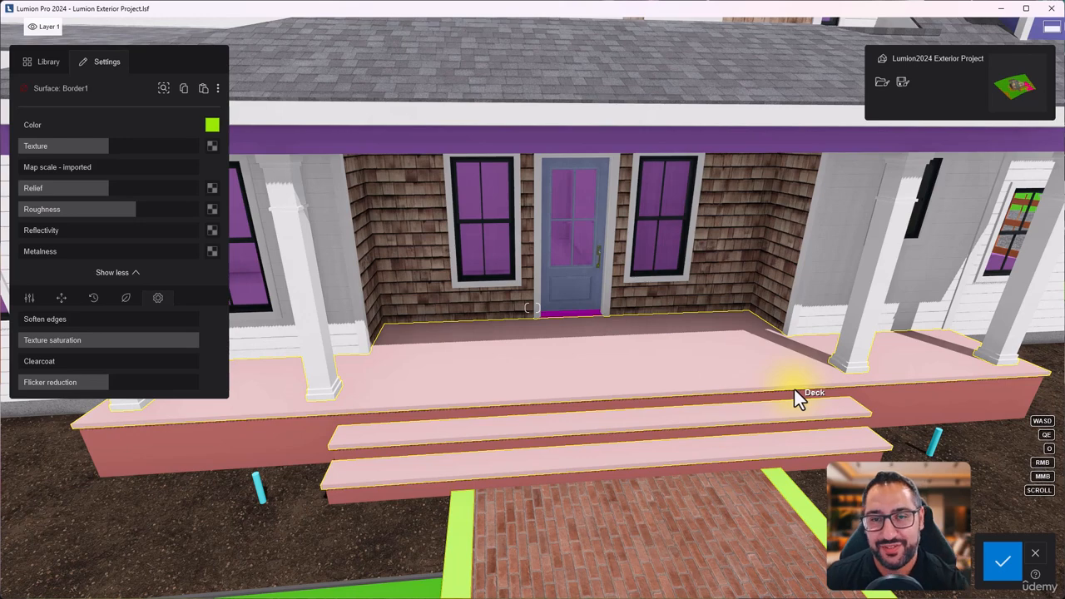
click(713, 371)
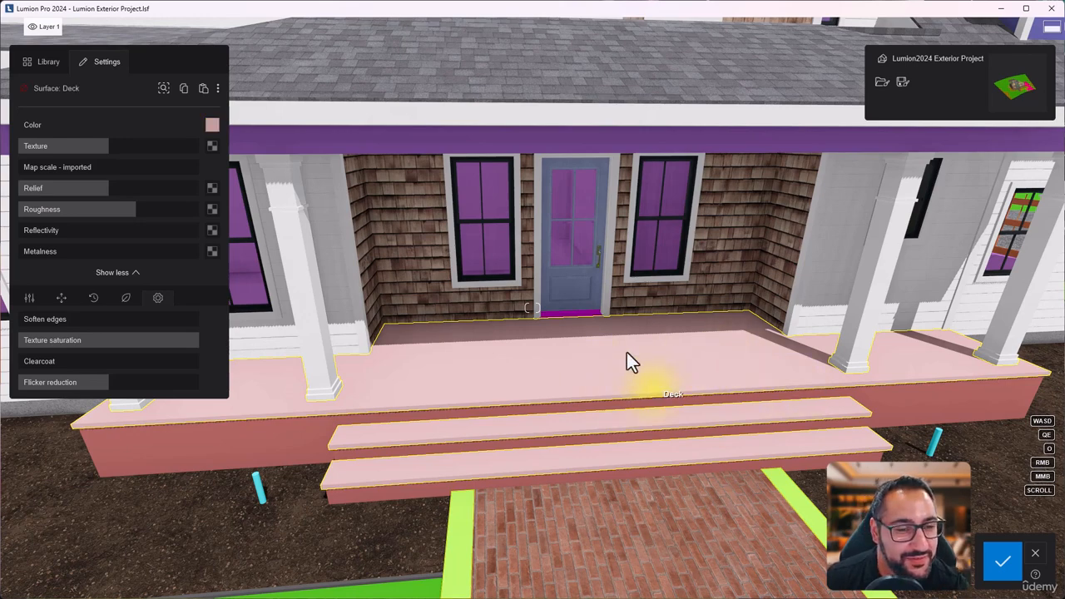
click(48, 67)
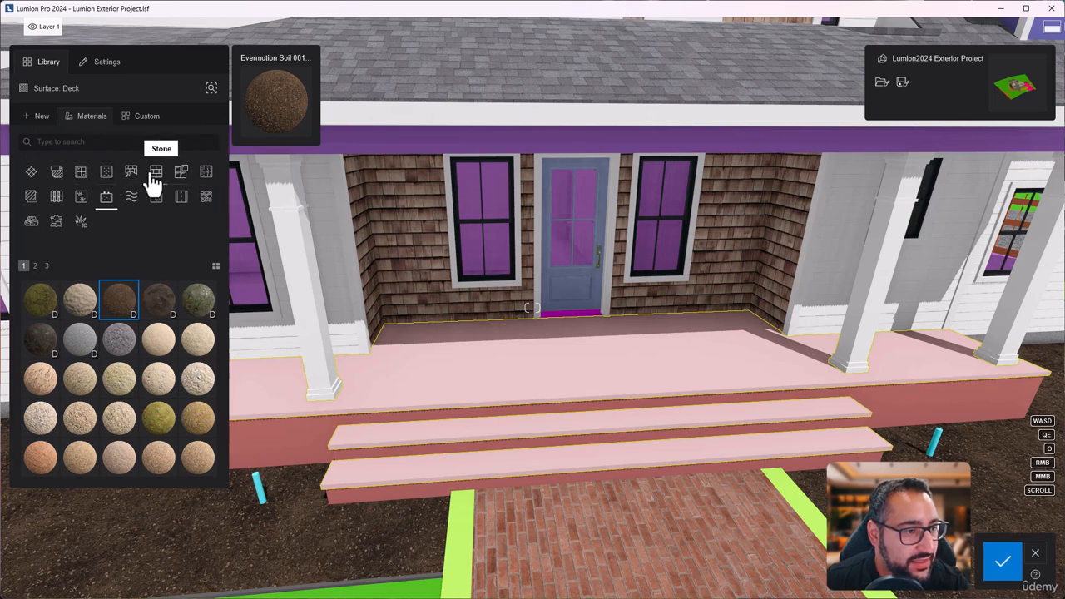
click(155, 179)
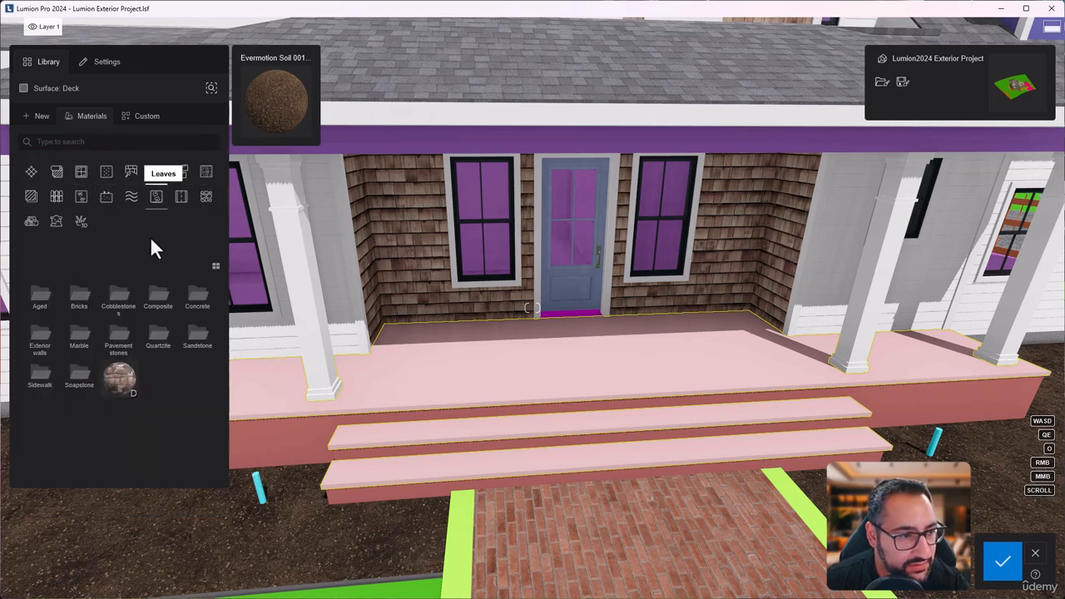
click(125, 306)
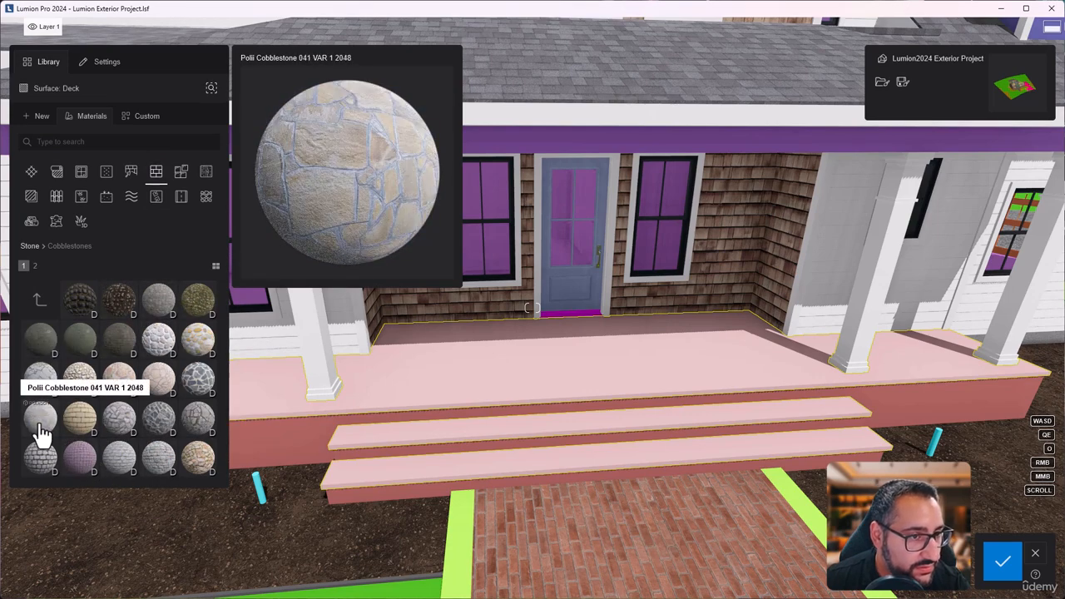
scroll(124, 228, down, 1)
click(34, 247)
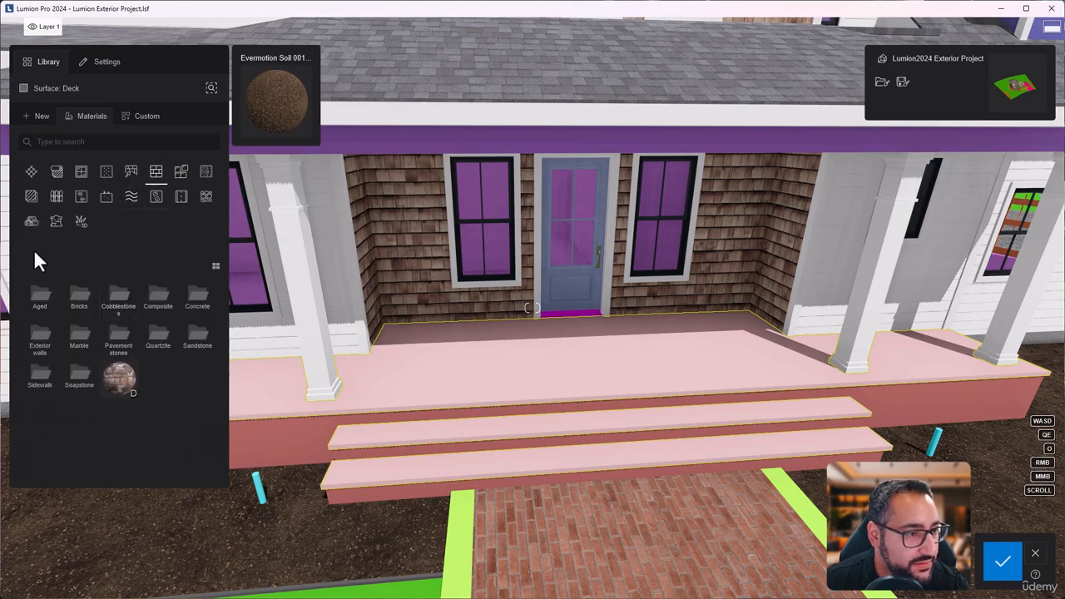
click(129, 330)
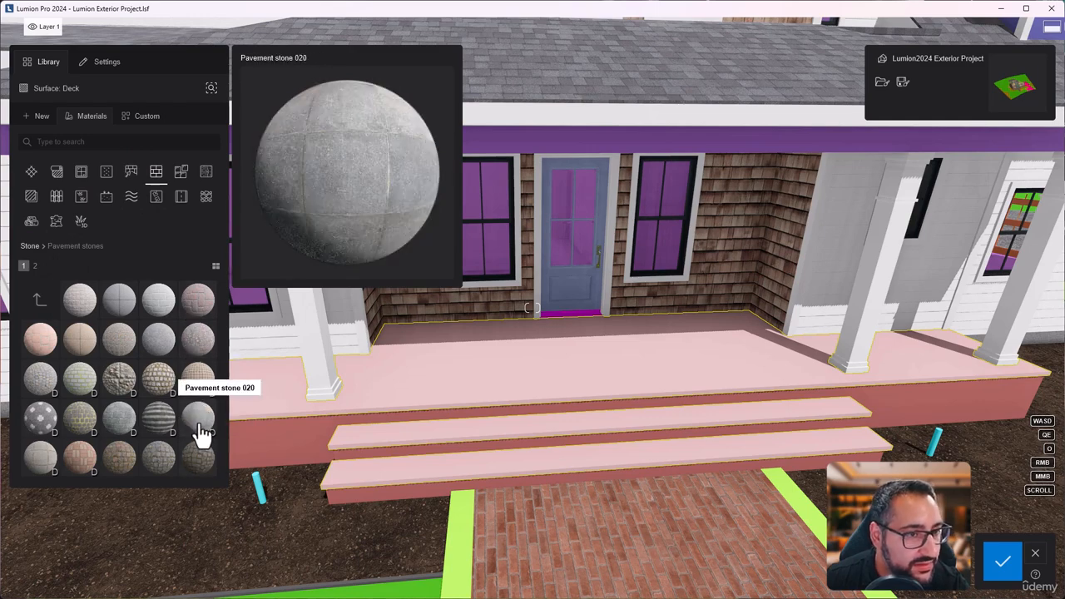
Check the stone finish of the porch floor and steps in the Exterior01.jpg reference photo
key(alt+Tab)
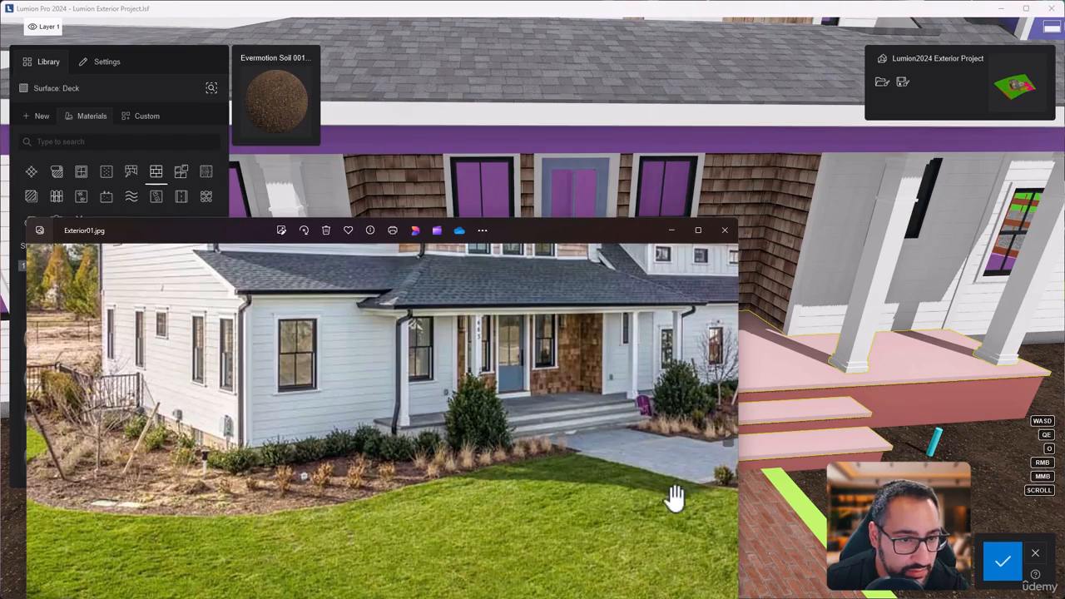
scroll(674, 497, up, 3)
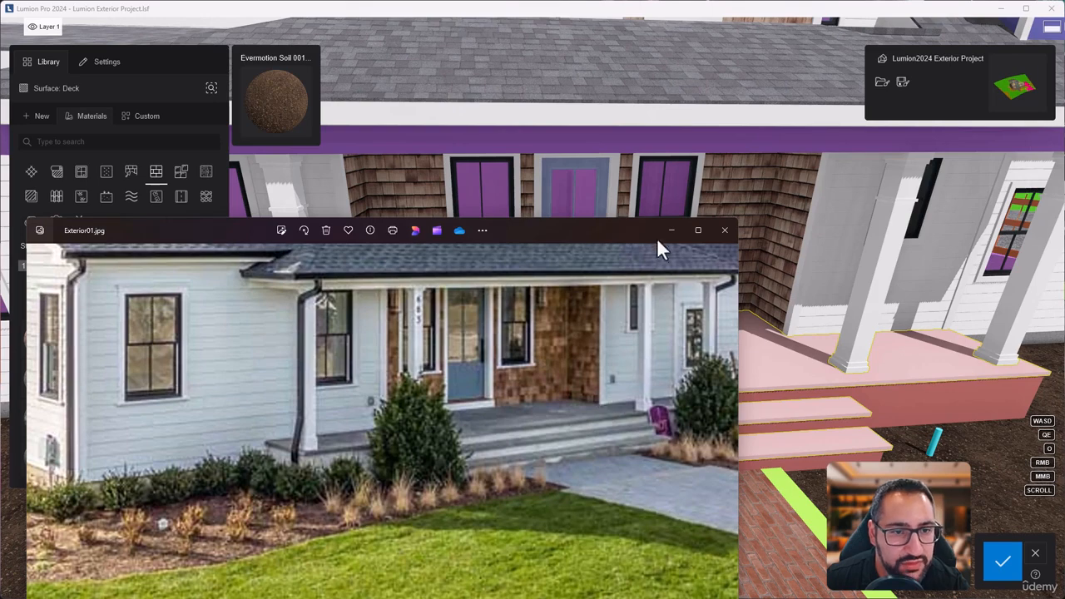
click(671, 229)
Apply Pavement stone 020 to the Deck surface of the porch and steps, and open its material settings
mouse_move(53, 382)
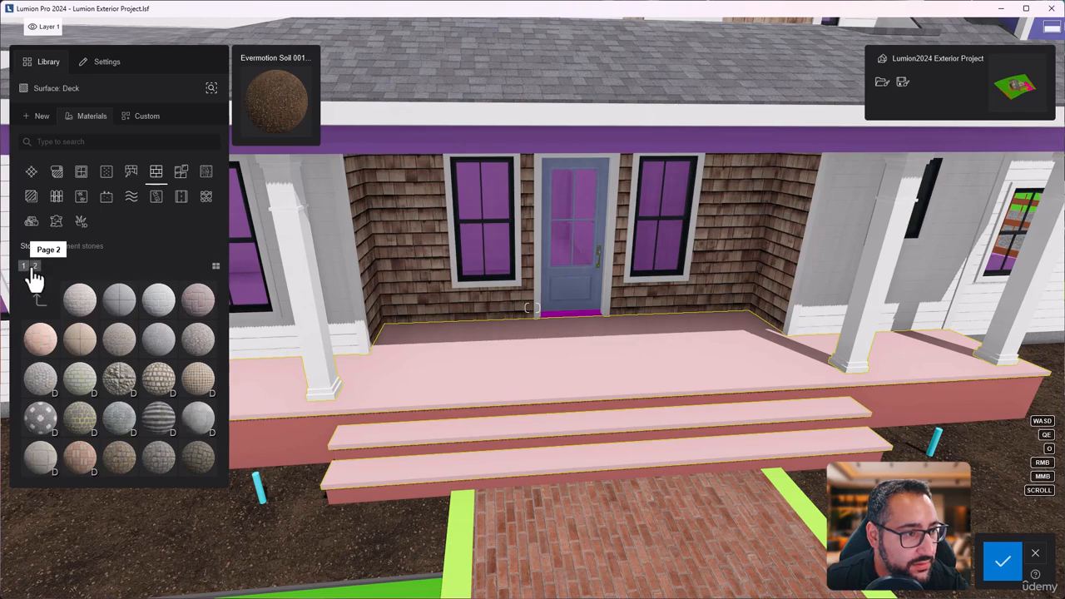
click(34, 266)
click(24, 266)
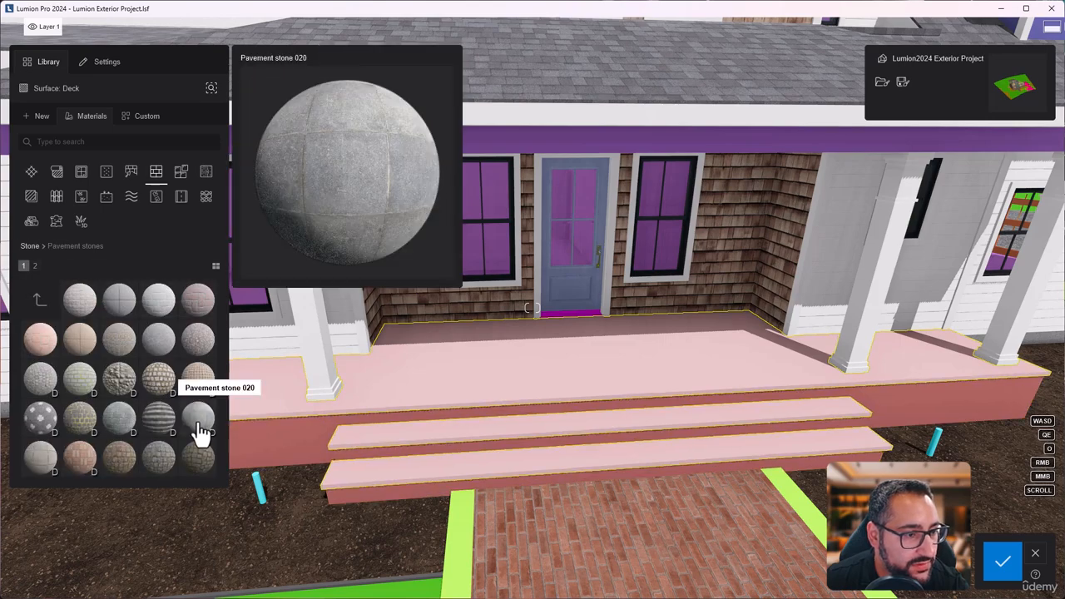
right_drag(569, 459, 641, 508)
key(w)
key(w)
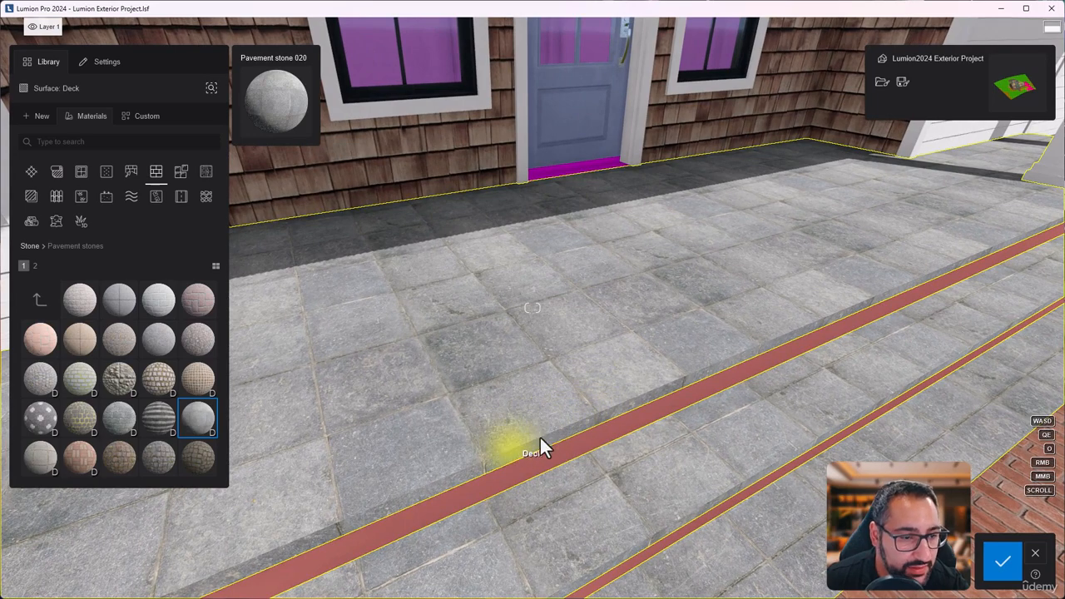
click(196, 414)
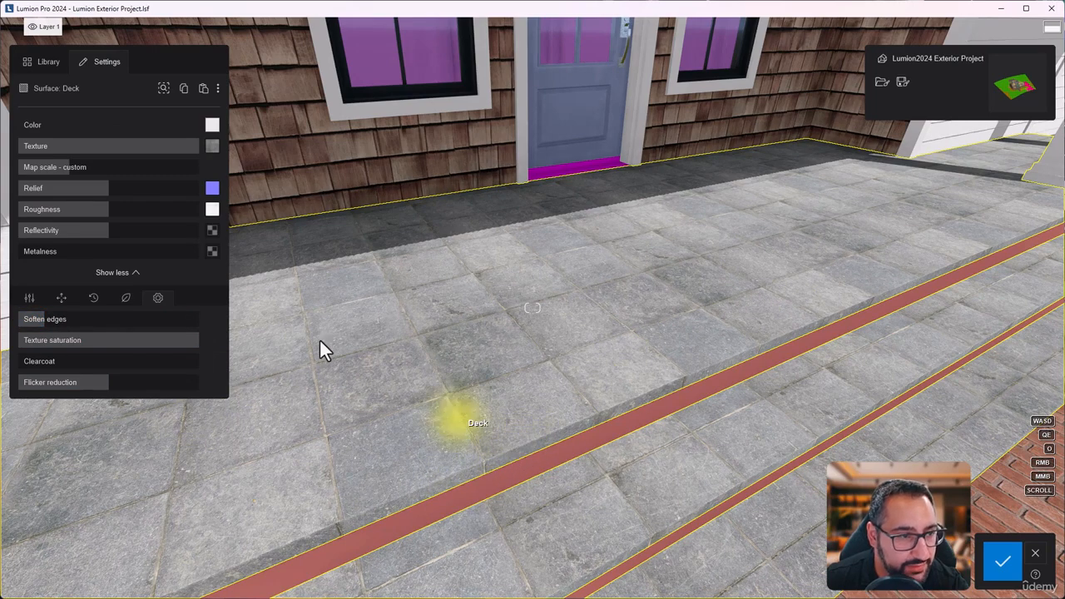
Add a light amount of stone weathering to the Deck's pavement stone
click(93, 299)
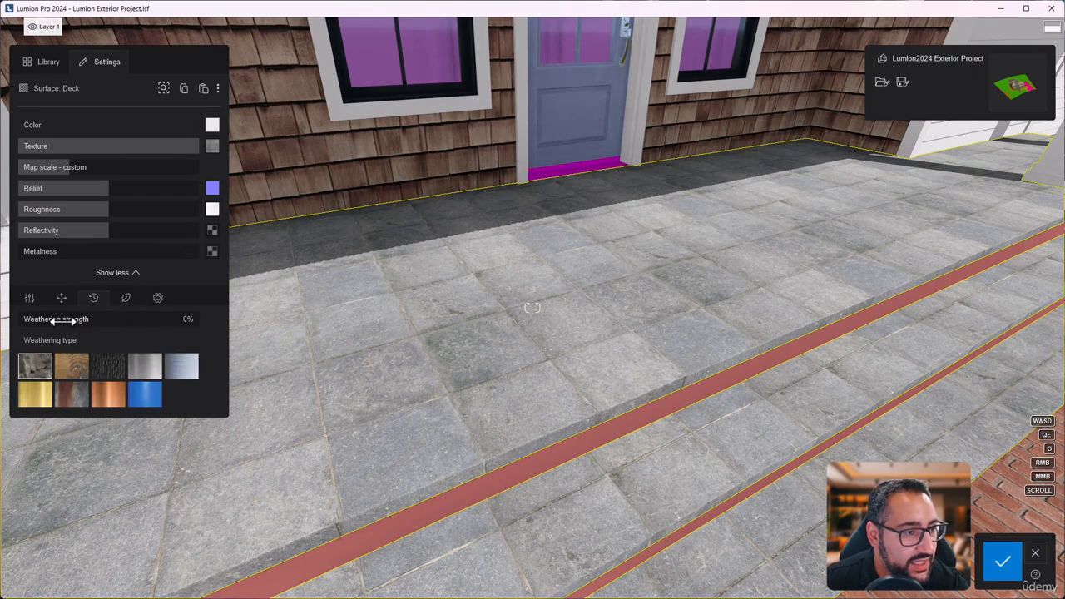
drag(75, 319, 27, 319)
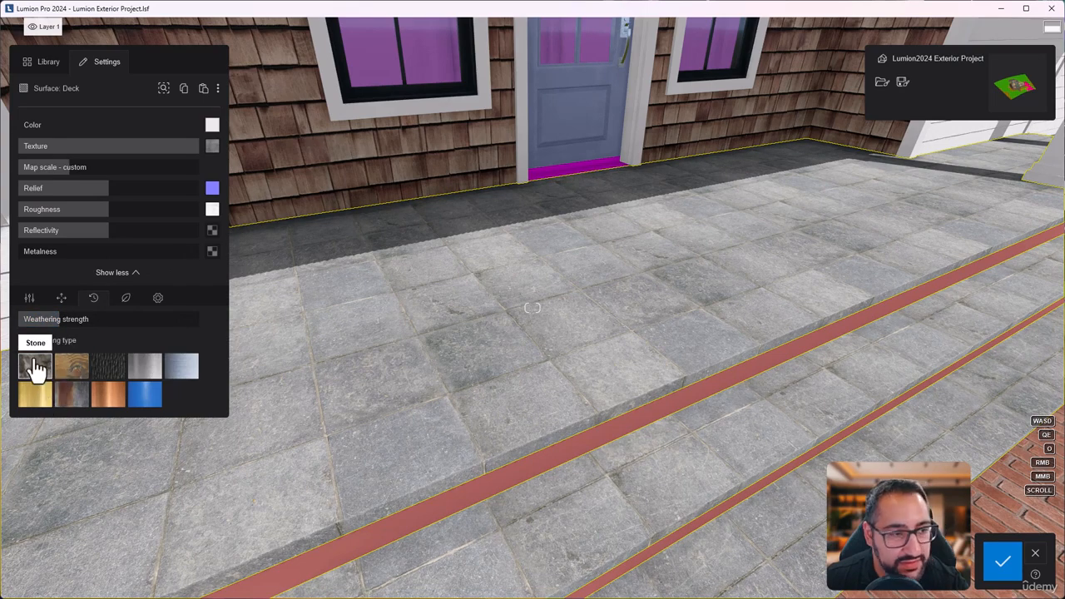
key(s)
Set the relief of the Deck's pavement stone to 133% while checking the joints from close up
mouse_move(214, 215)
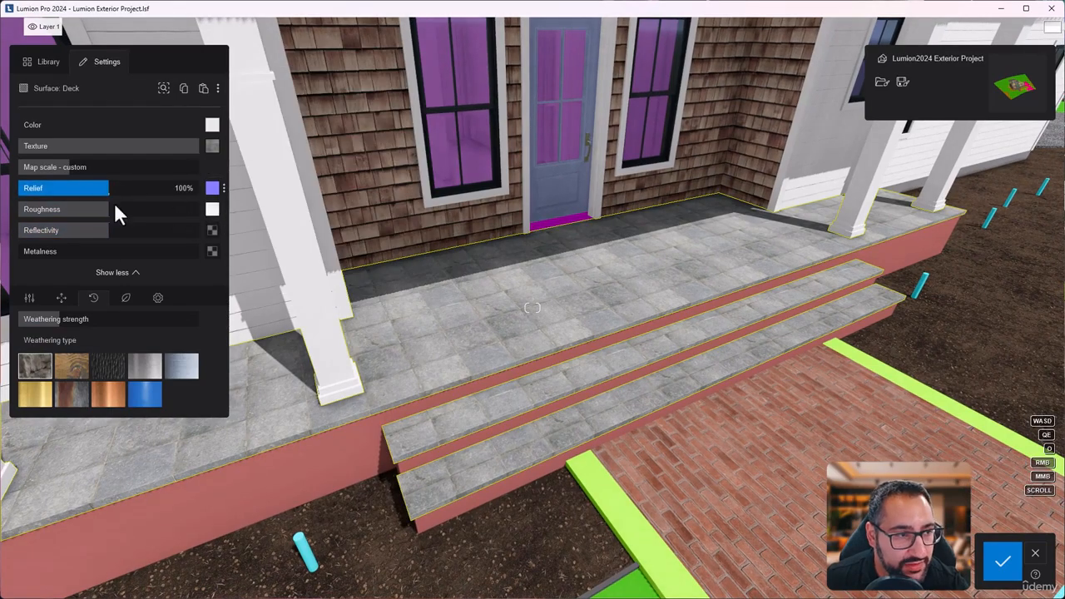
click(571, 321)
key(w)
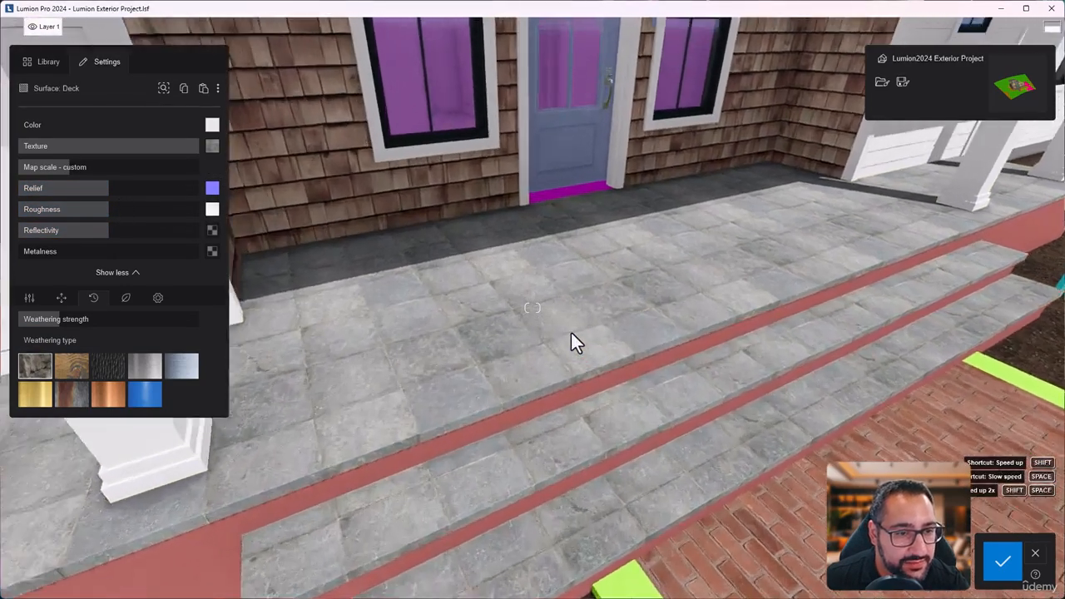
click(409, 307)
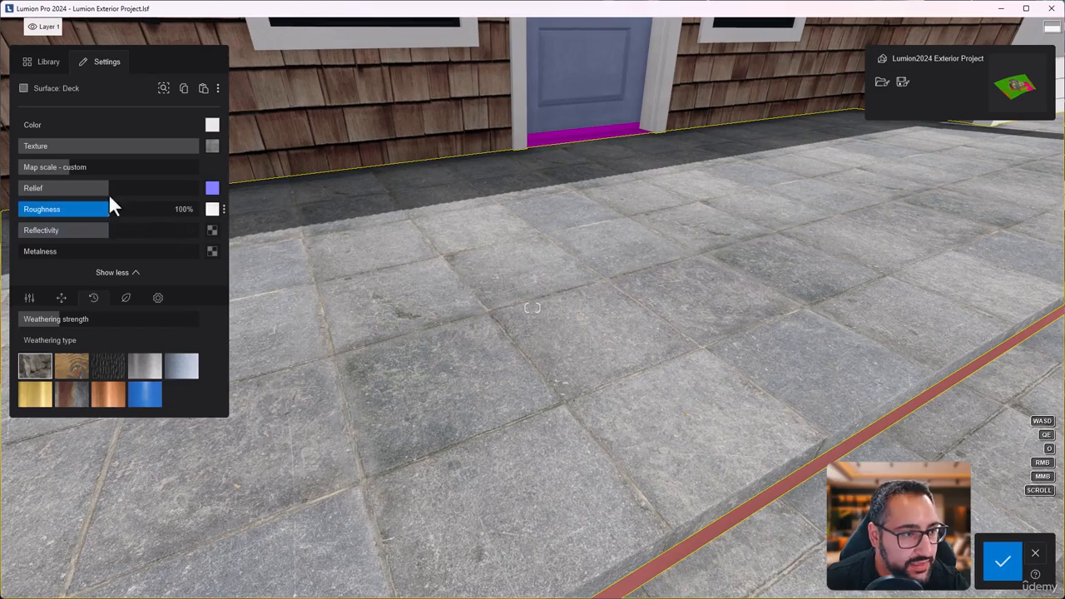
drag(129, 191, 46, 196)
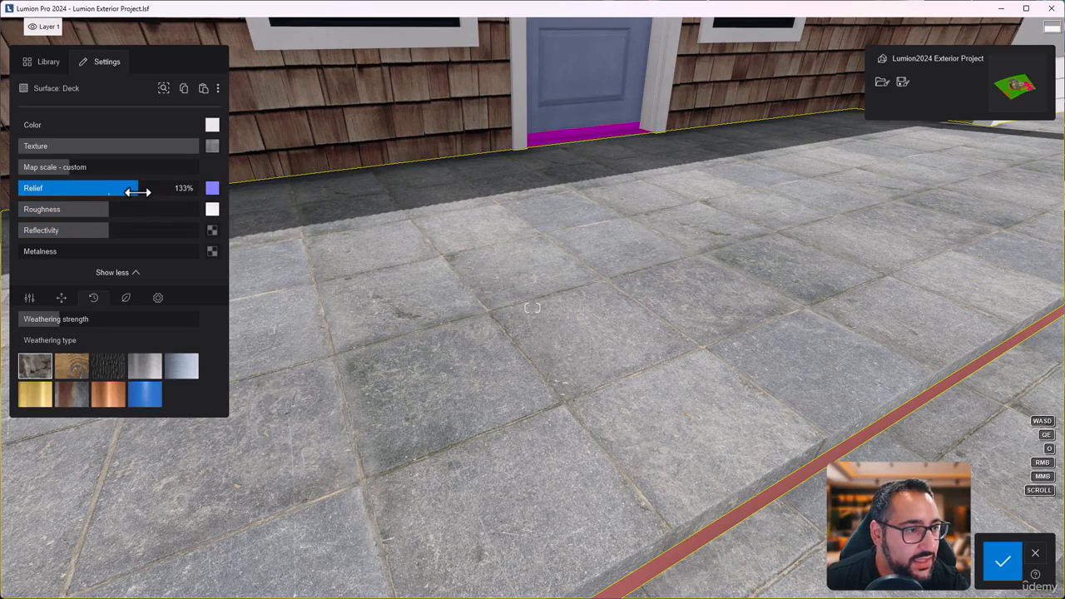
key(s)
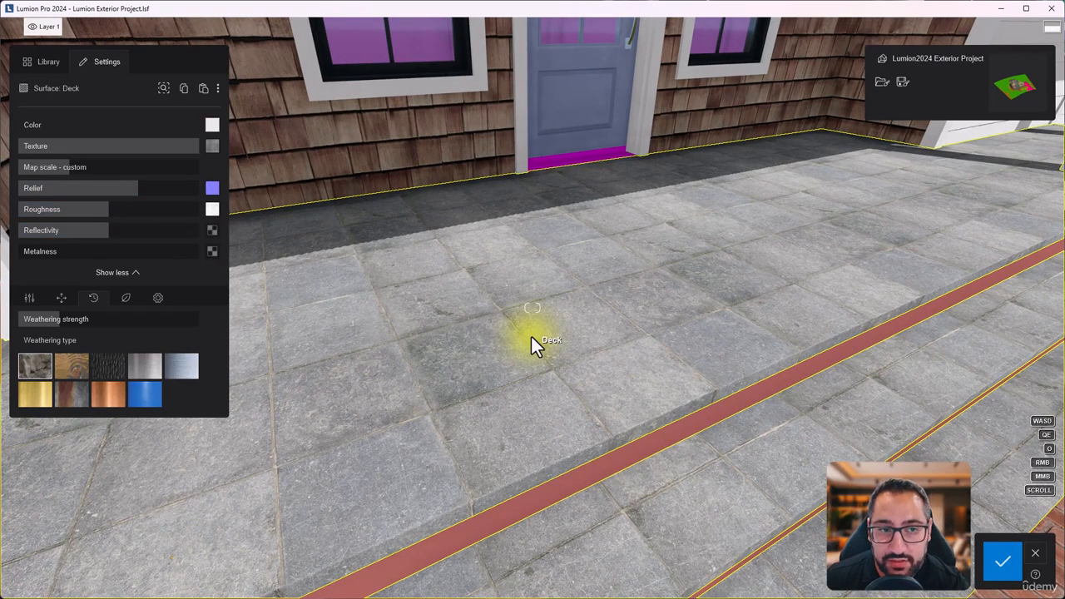
Compare the porch's base, steps and walkway with the Exterior01.jpg reference photo
key(s)
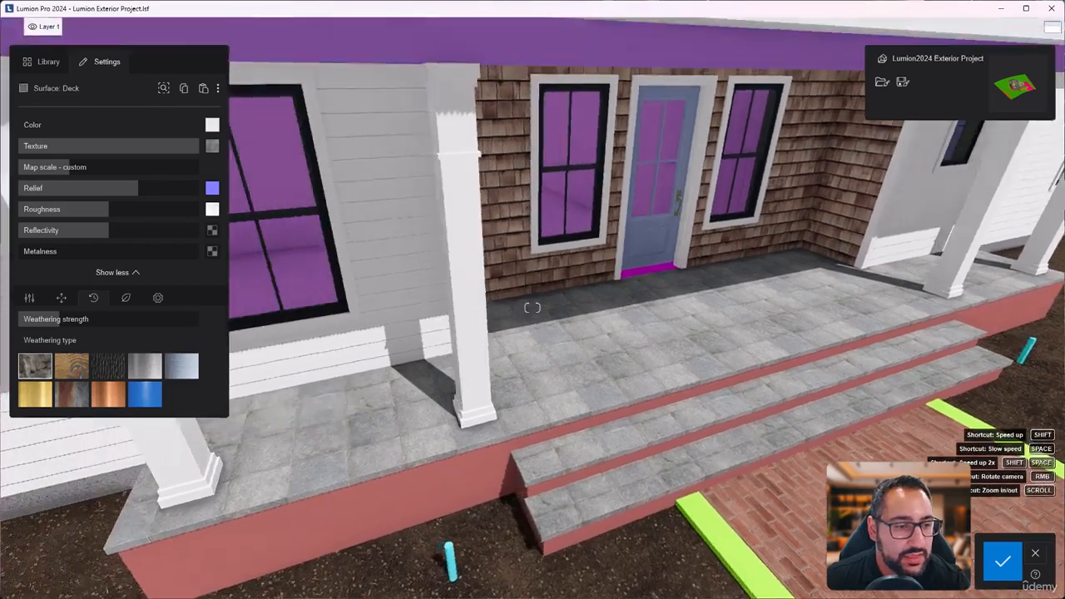
key(s)
right_drag(539, 438, 456, 399)
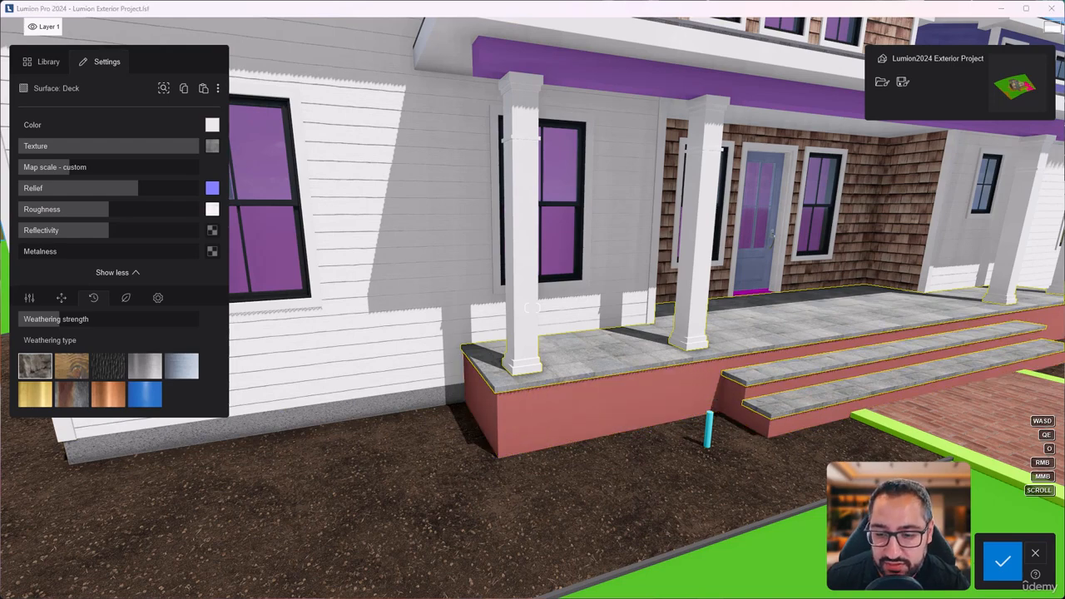
click(480, 596)
scroll(344, 482, up, 2)
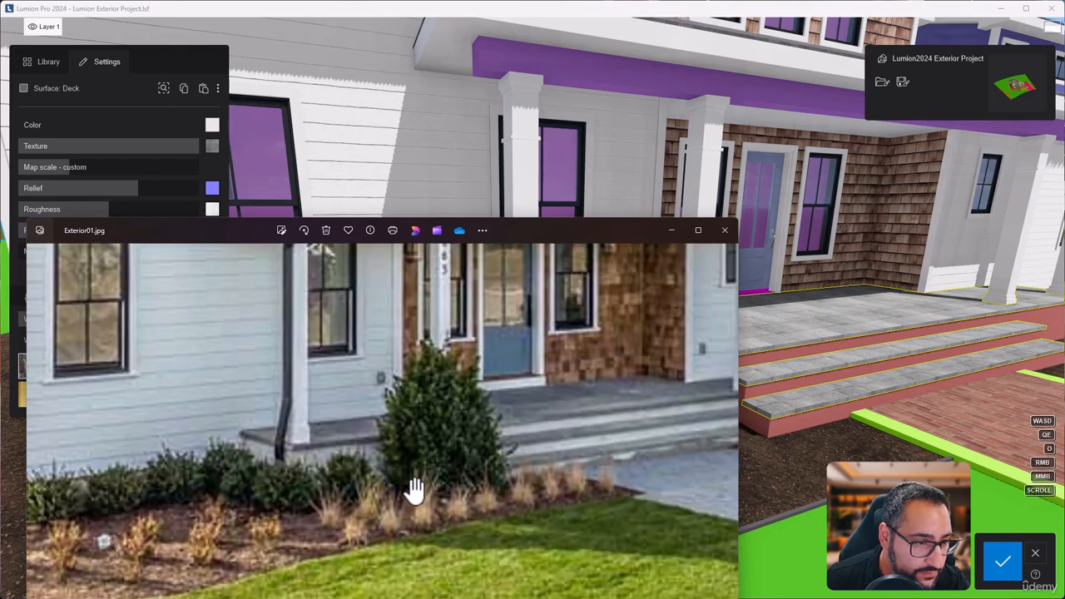
drag(408, 491, 273, 496)
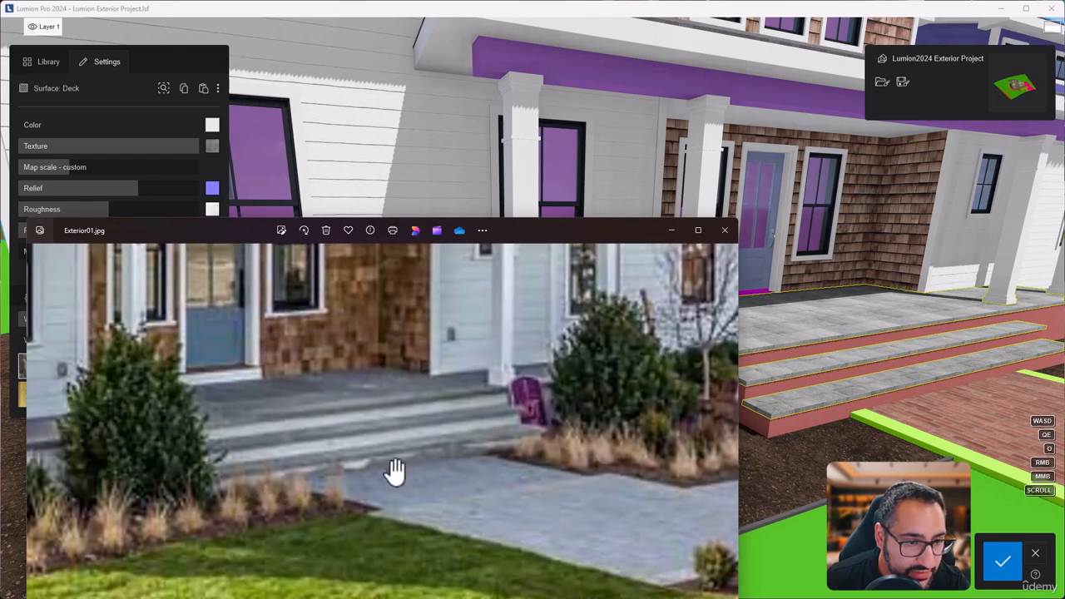
scroll(449, 459, down, 3)
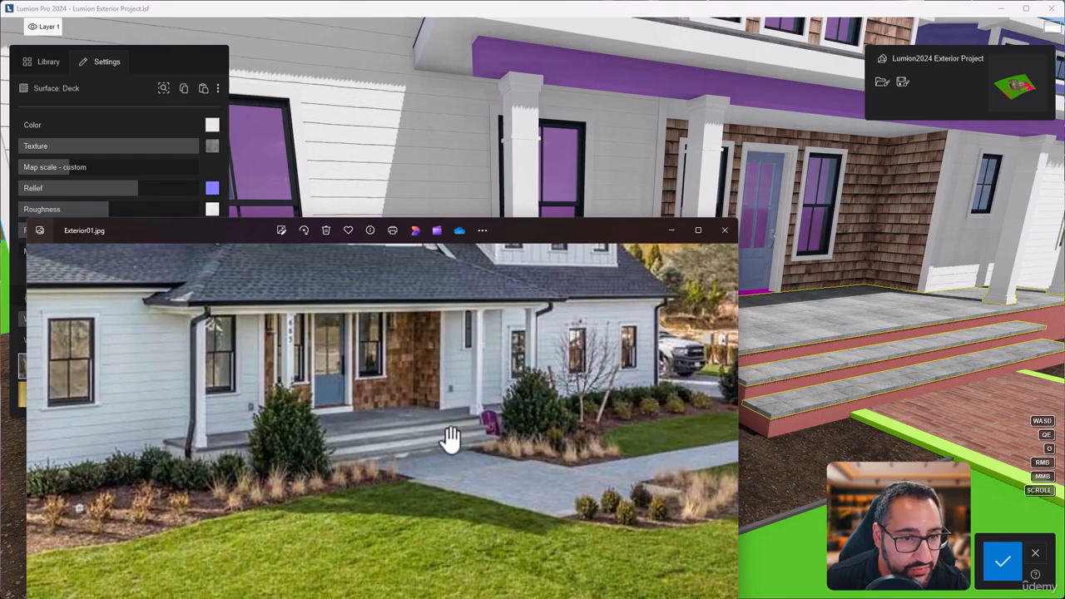
Copy the Basement surface's concrete material onto the red Deck walls around the porch and steps
click(895, 431)
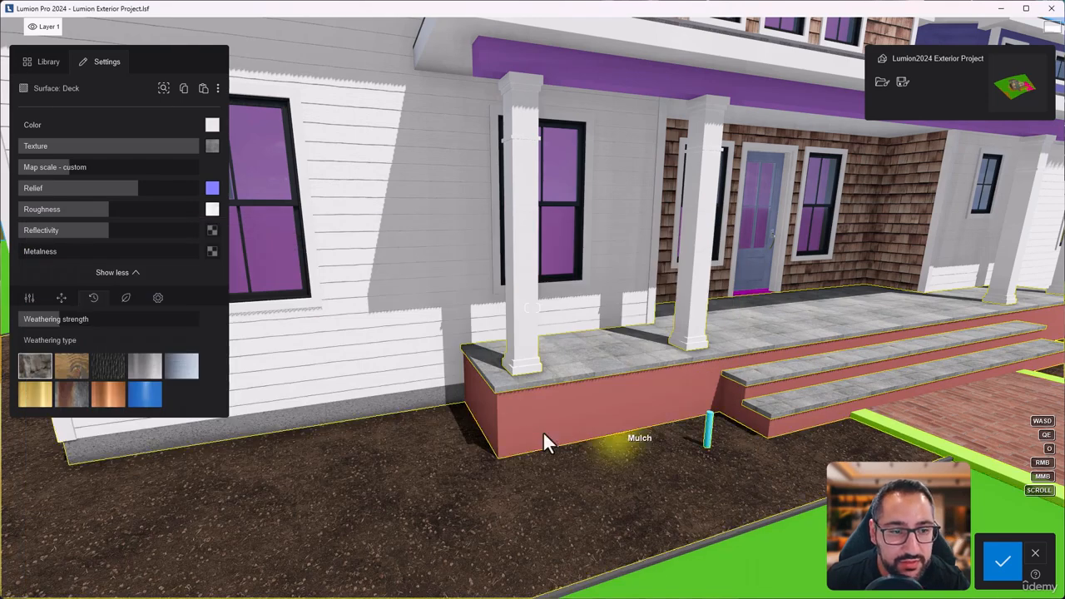
click(450, 395)
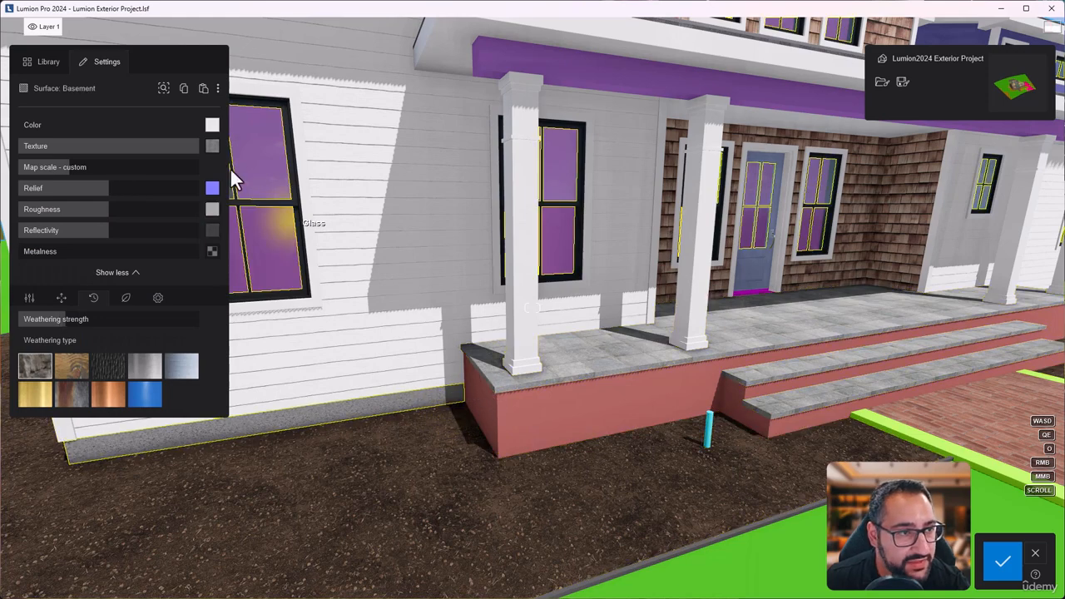
click(521, 414)
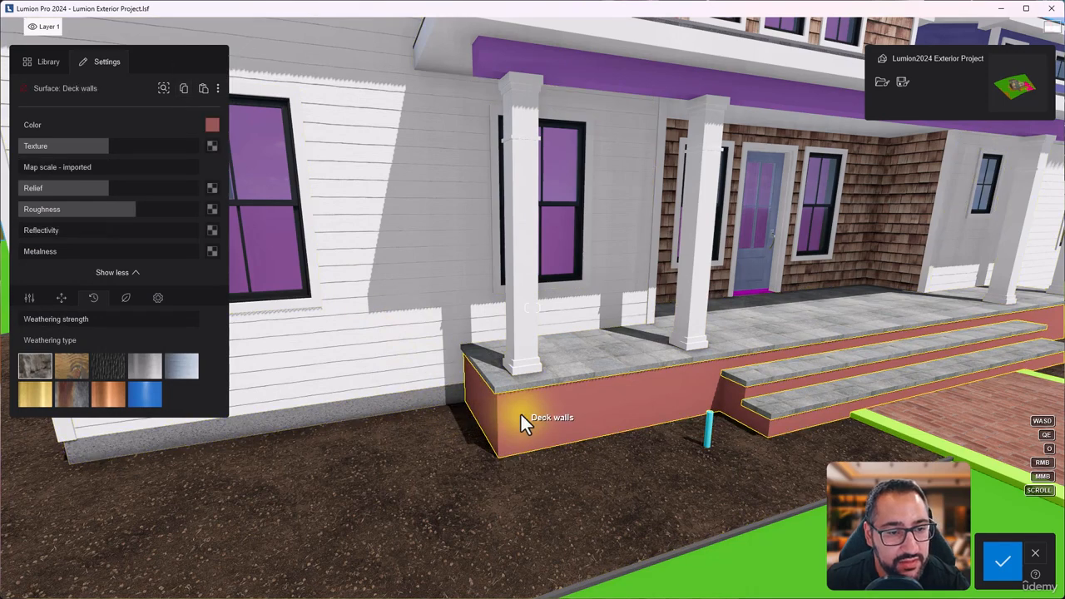
click(203, 89)
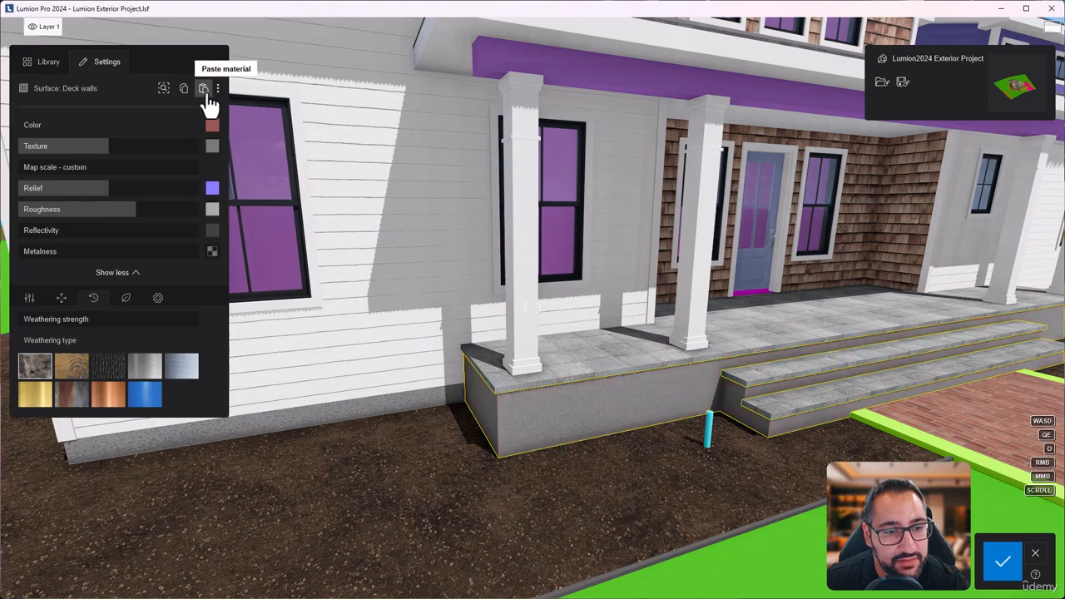
Lighten the Deck walls' concrete by strongly lowering its texture strength, and set its relief to 36%
drag(186, 146, 174, 146)
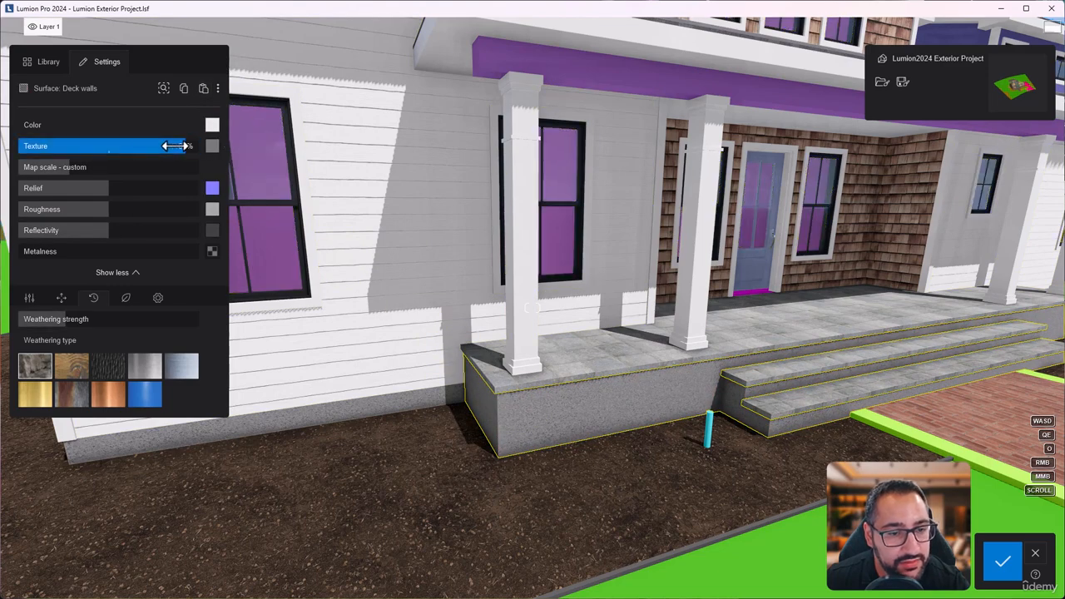
drag(98, 149, 32, 152)
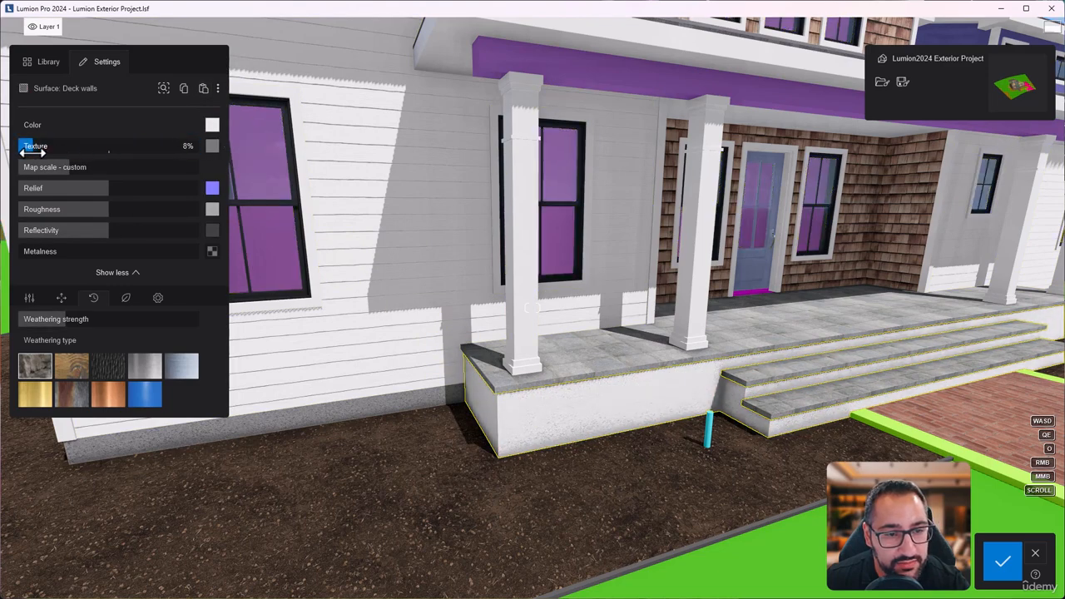
key(s)
right_drag(644, 402, 653, 466)
key(w)
right_drag(519, 241, 509, 256)
key(s)
drag(112, 195, 3, 212)
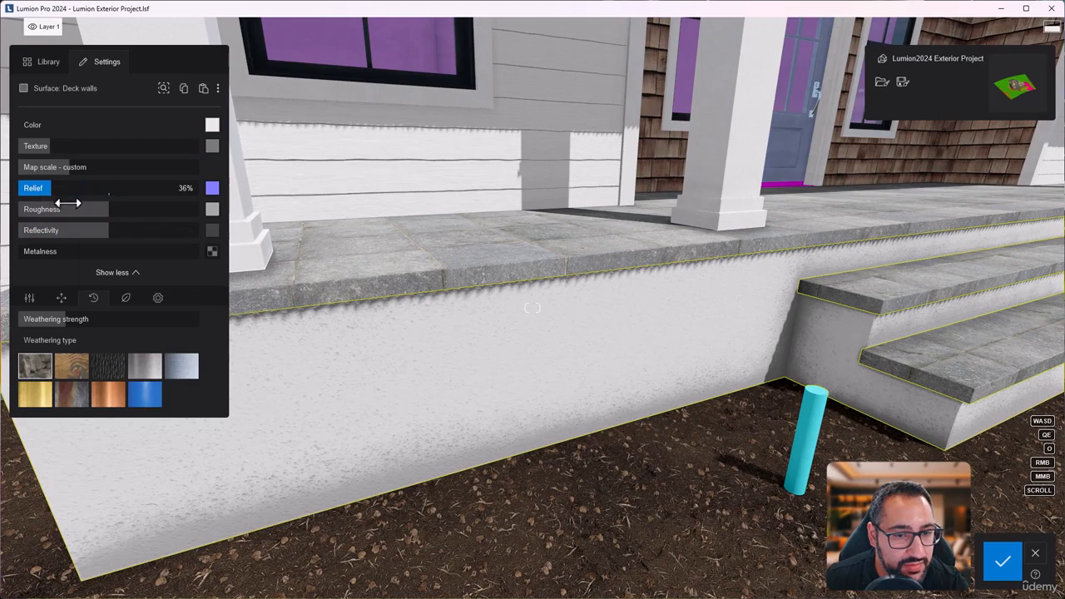
Examine the lightened deck walls together with the porch, steps and siding from a distance and from above
key(s)
right_drag(537, 442, 453, 385)
key(d)
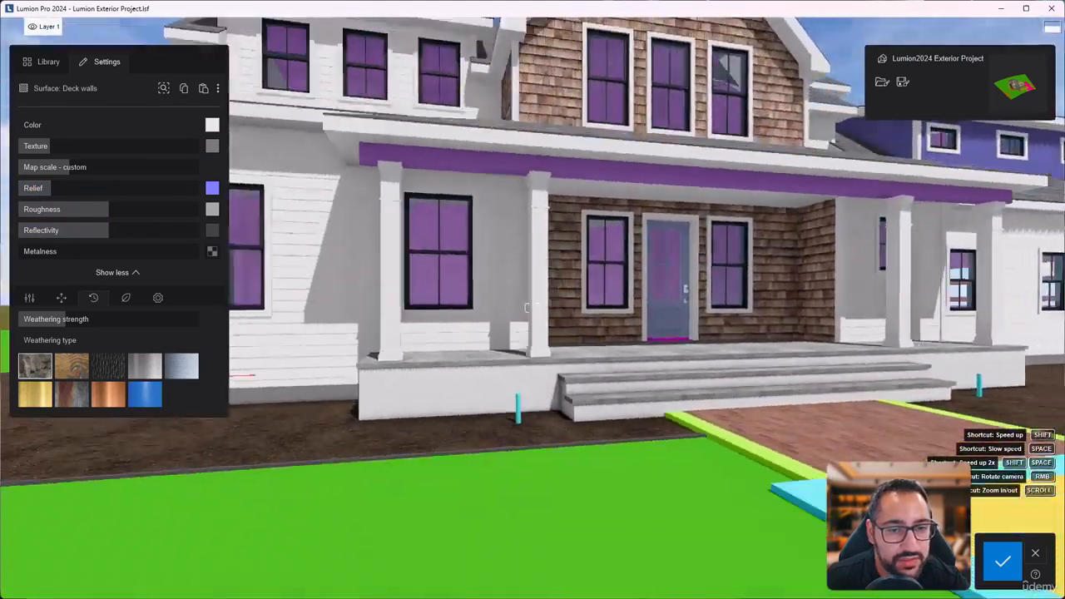
key(s)
key(q)
right_drag(547, 329, 599, 403)
key(w)
key(w)
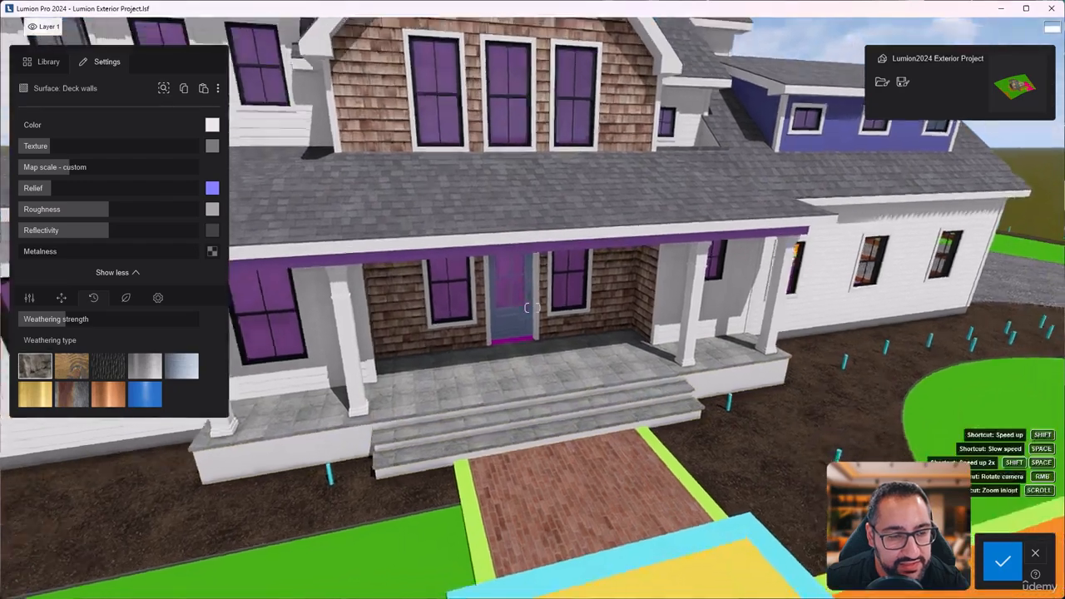
Copy the window frames' Black Metal material onto the magenta Base Door threshold under the front door
key(w)
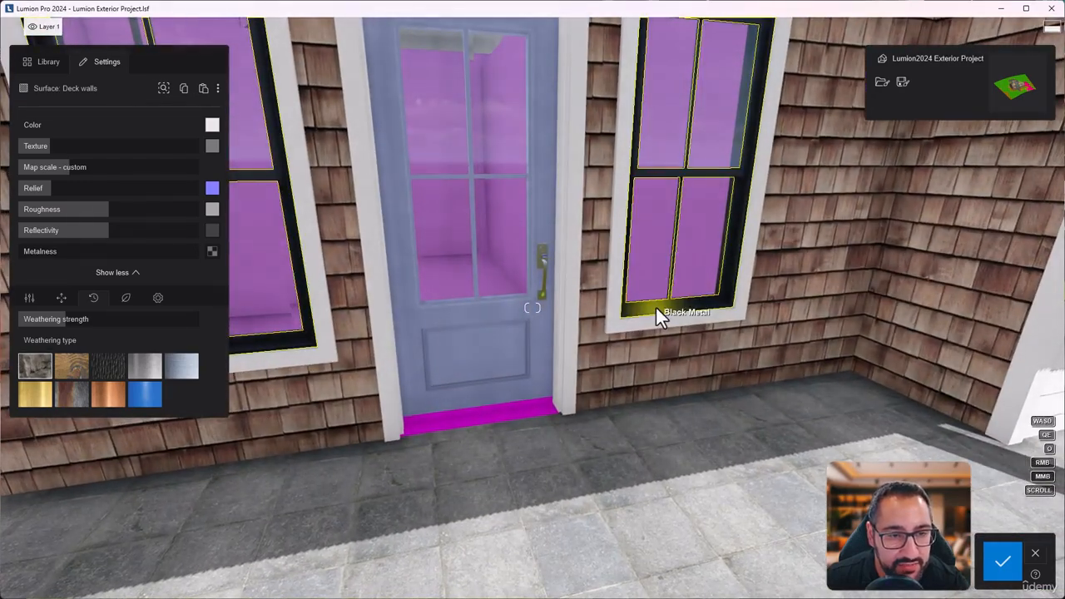
click(656, 309)
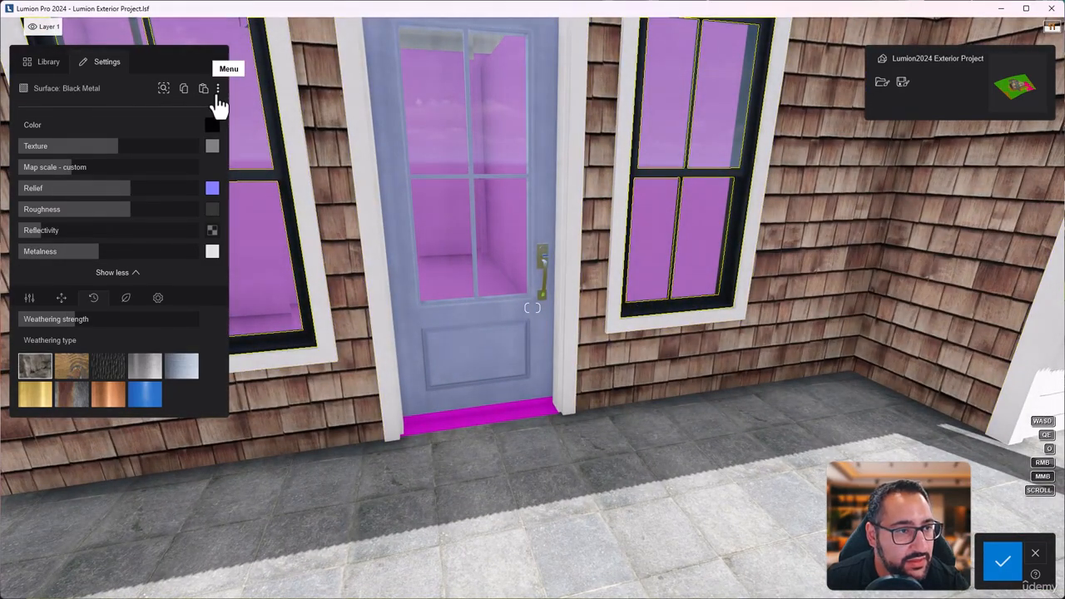
click(473, 414)
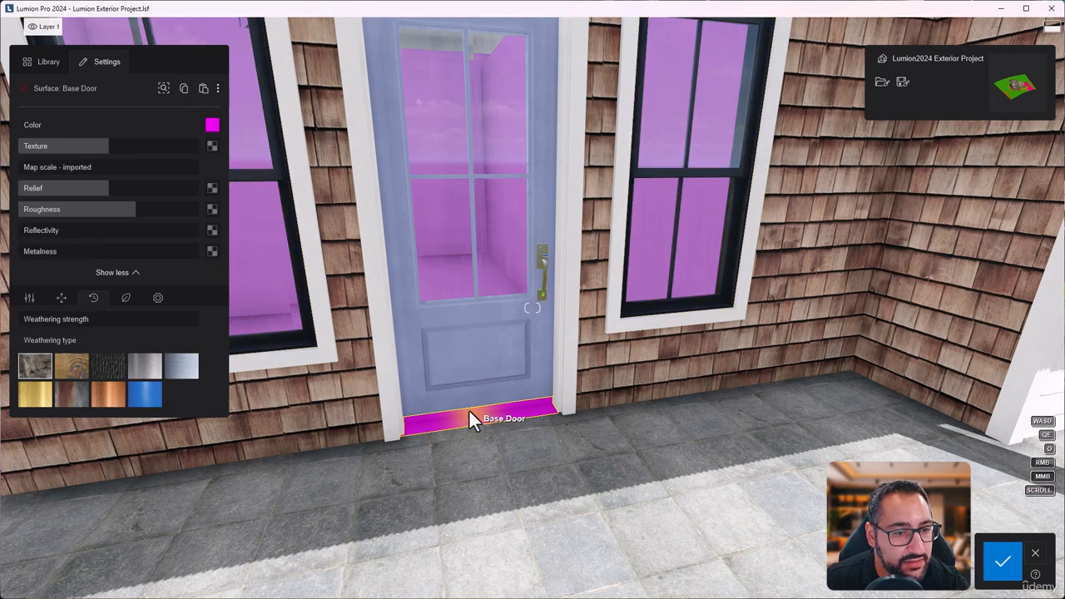
click(203, 89)
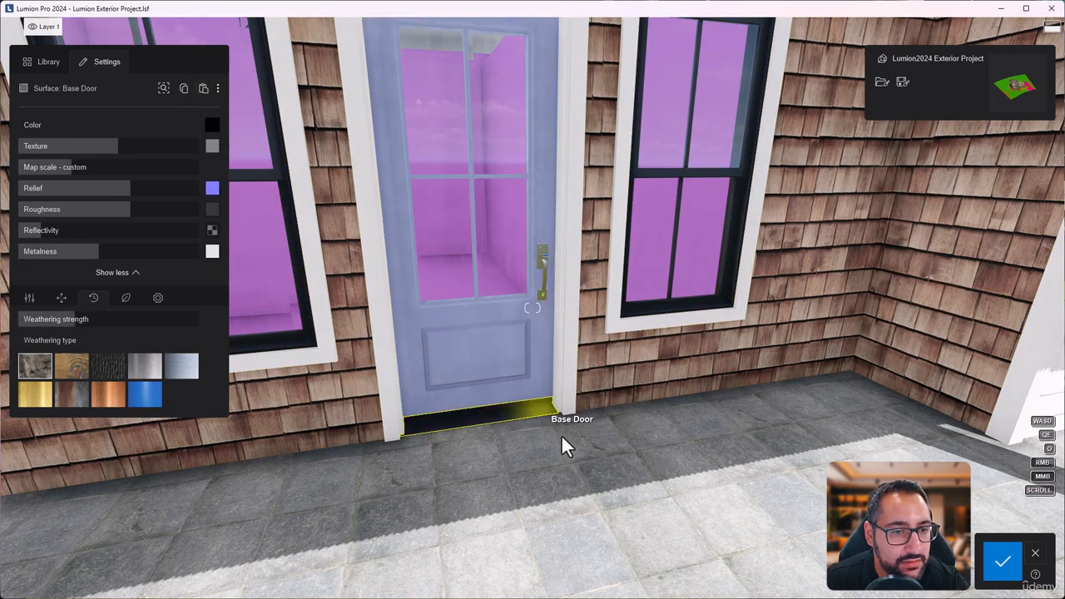
Apply the copied Black Metal material to the front door handle's Black Metal2 surface
right_drag(563, 439, 559, 425)
key(w)
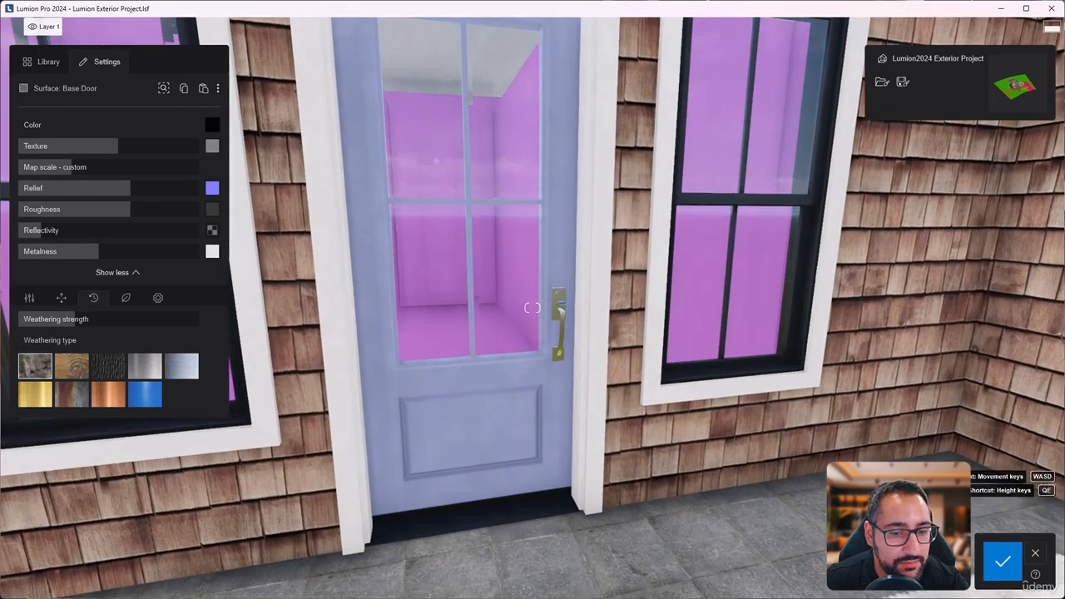
click(548, 332)
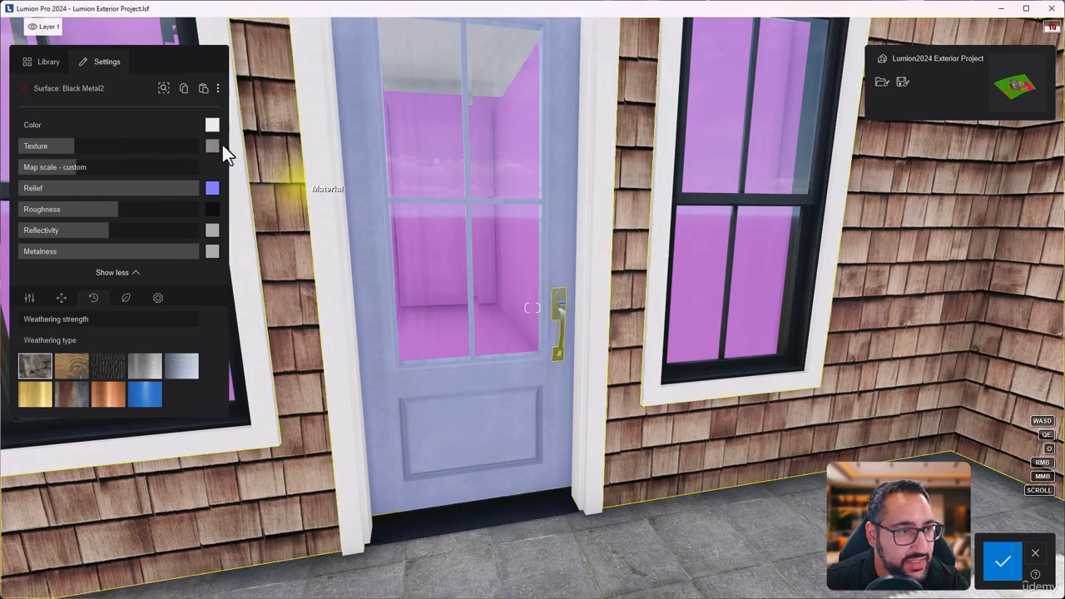
click(203, 88)
key(s)
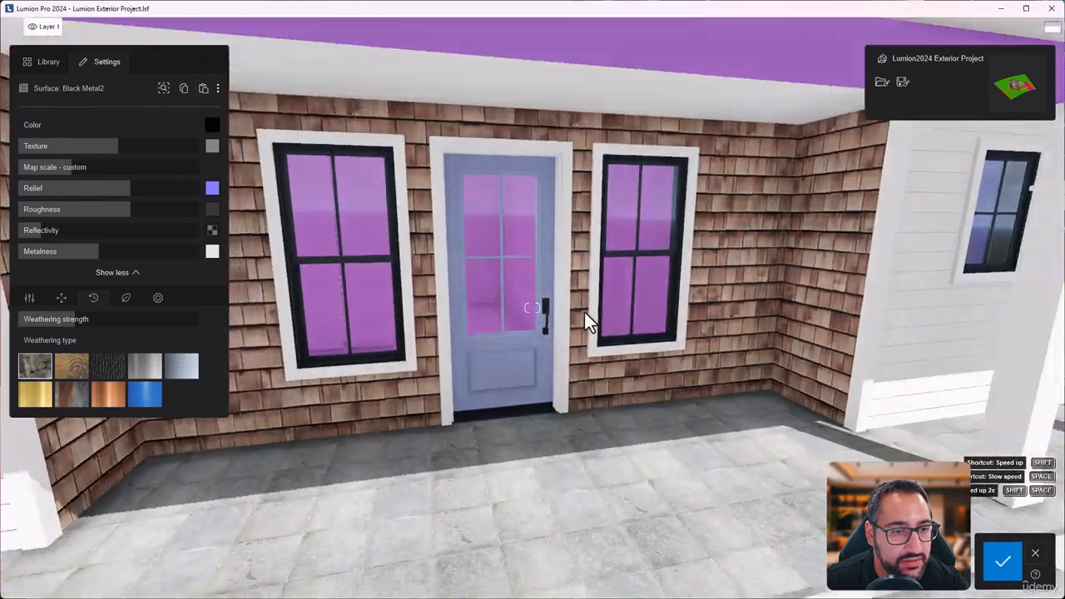
key(s)
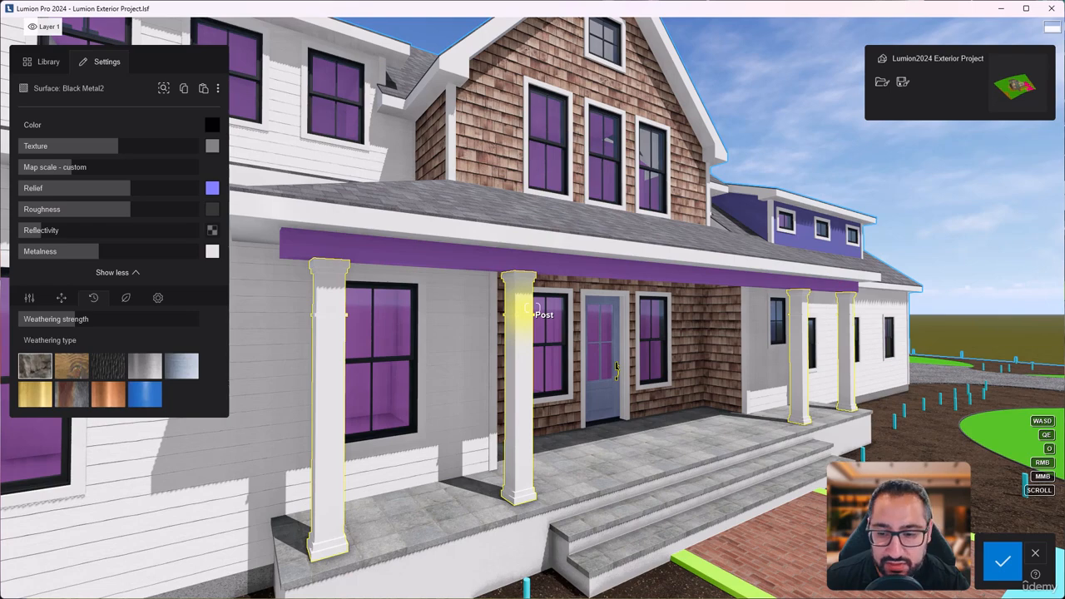
Check the porch beam in the Exterior01.jpg reference, and copy the white Post material onto the purple Beam
key(alt+Tab)
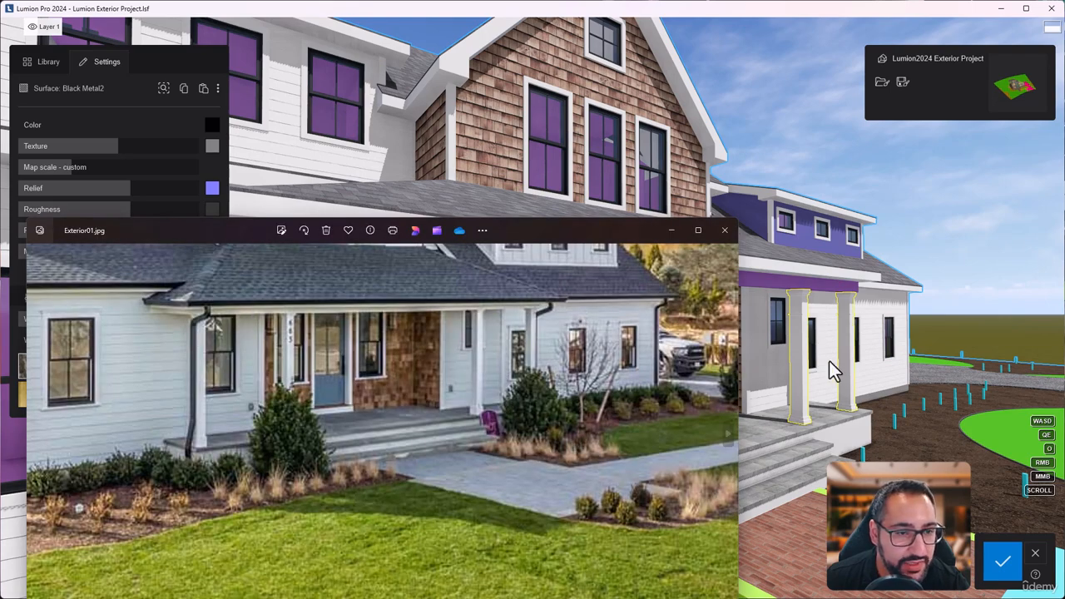
click(672, 230)
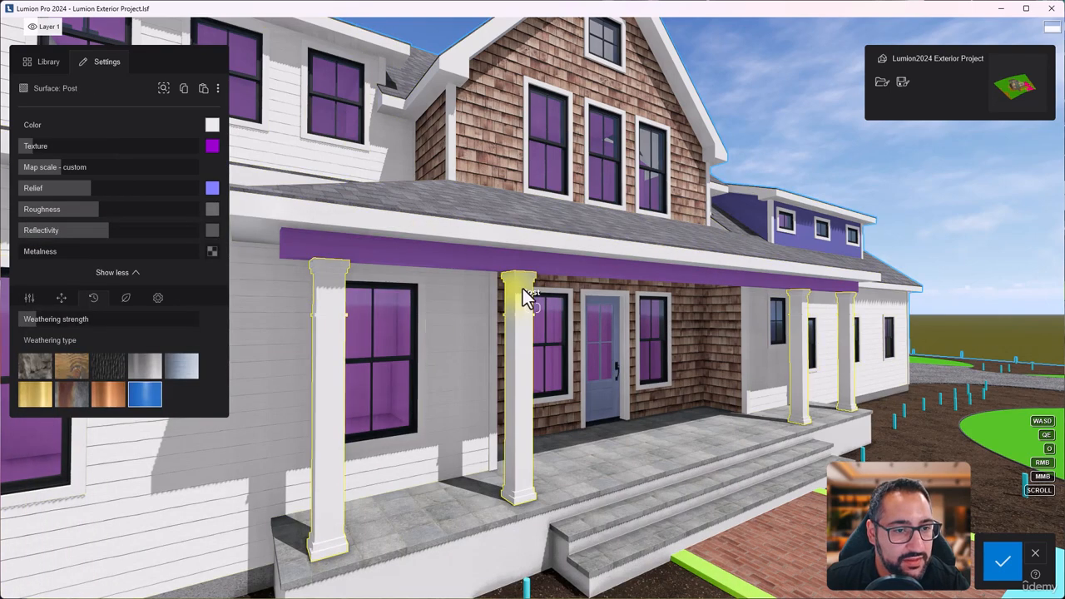
click(183, 89)
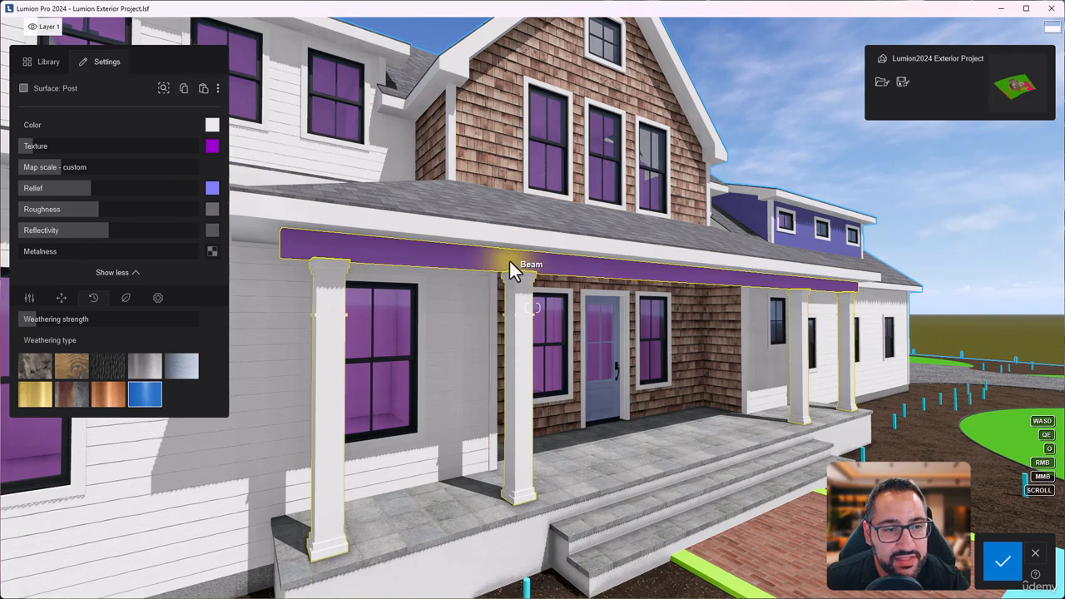
click(509, 260)
click(203, 88)
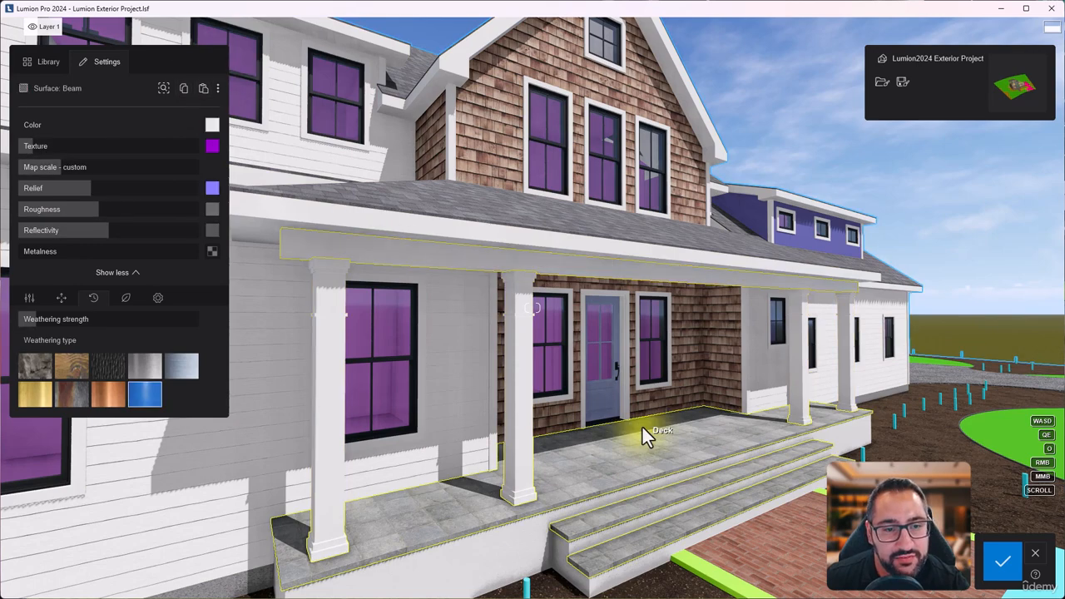
scroll(642, 427, down, 3)
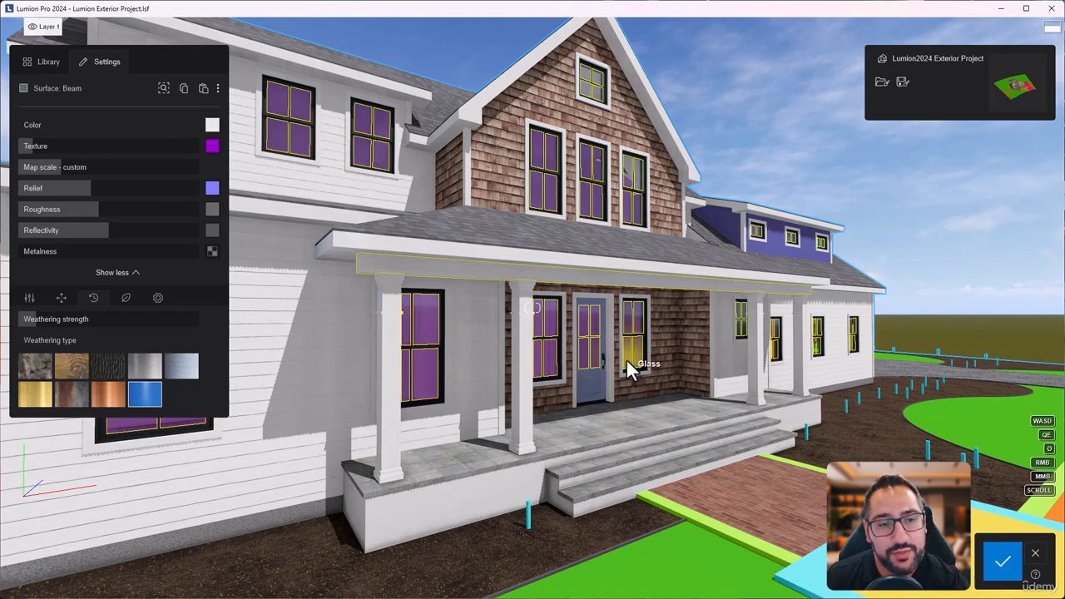
key(s)
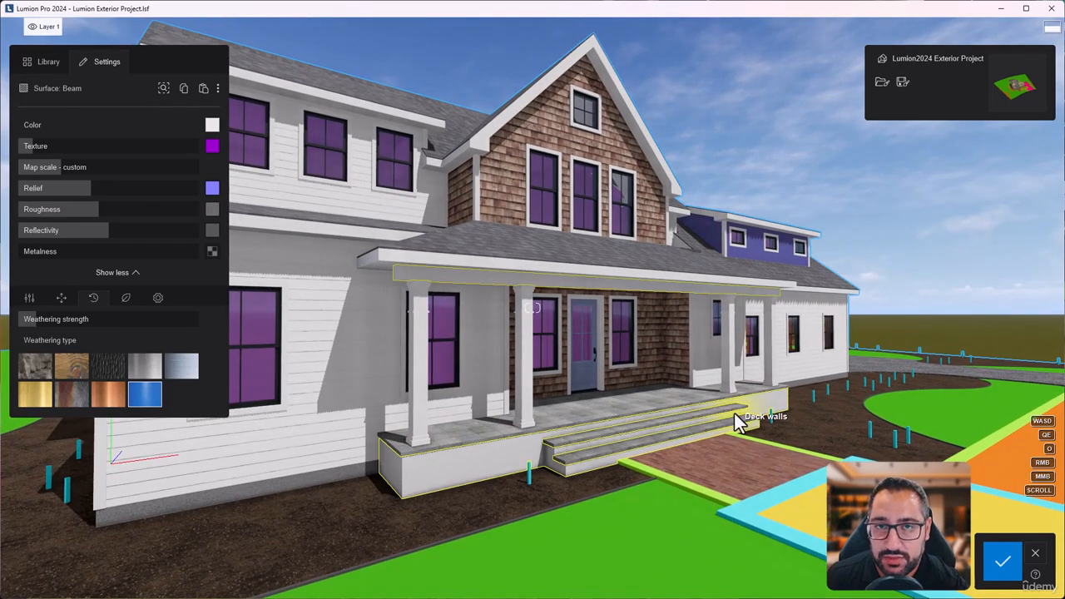
Go inside the house and open the material library for the purple Interior wall surface
key(w)
key(d)
right_drag(733, 412, 622, 350)
key(w)
right_drag(603, 311, 575, 266)
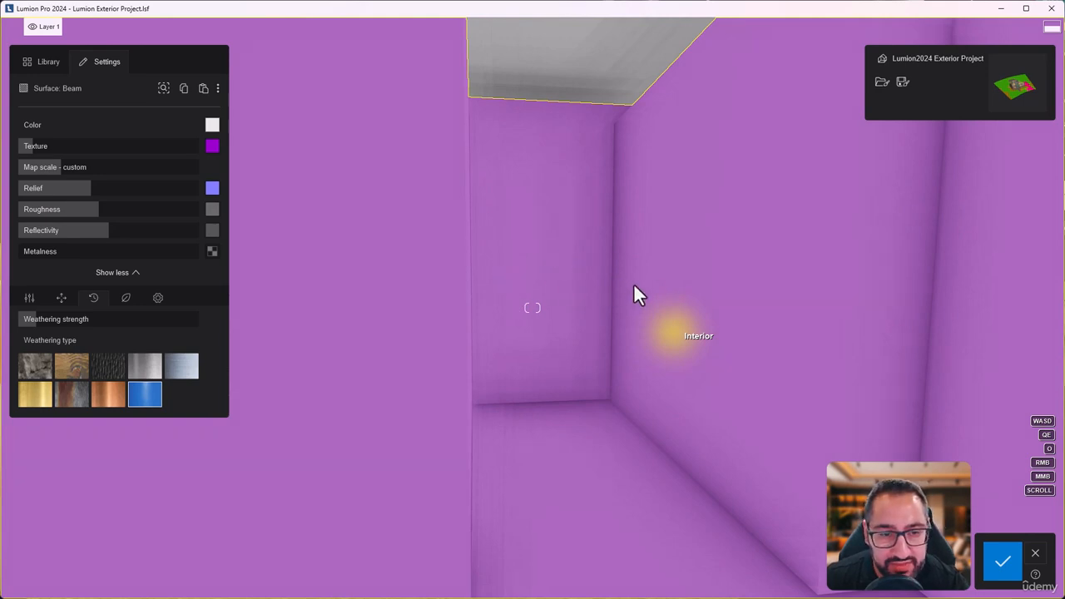
click(585, 200)
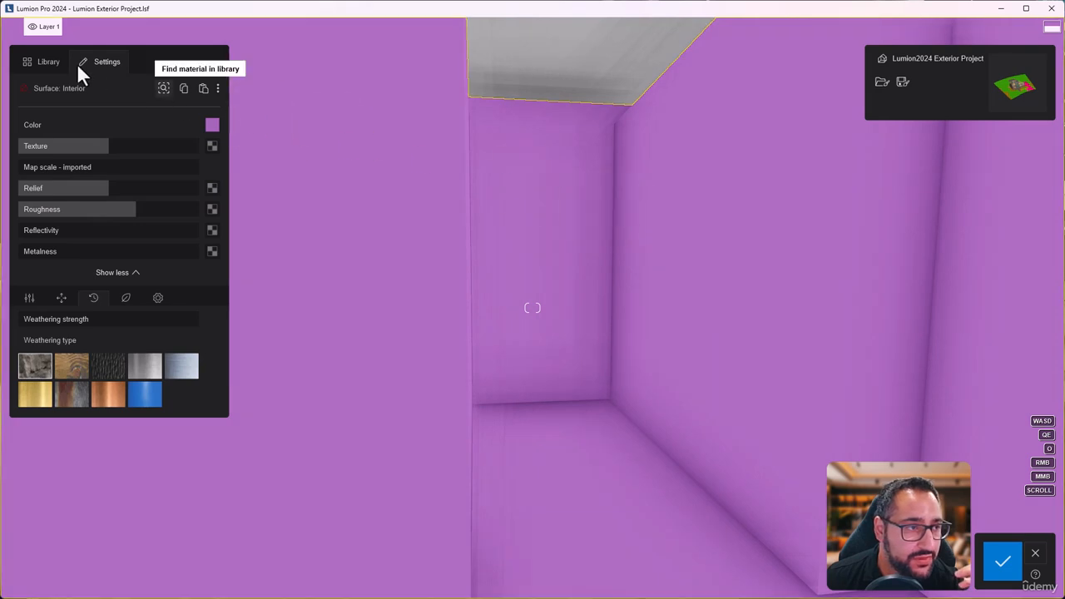
click(48, 62)
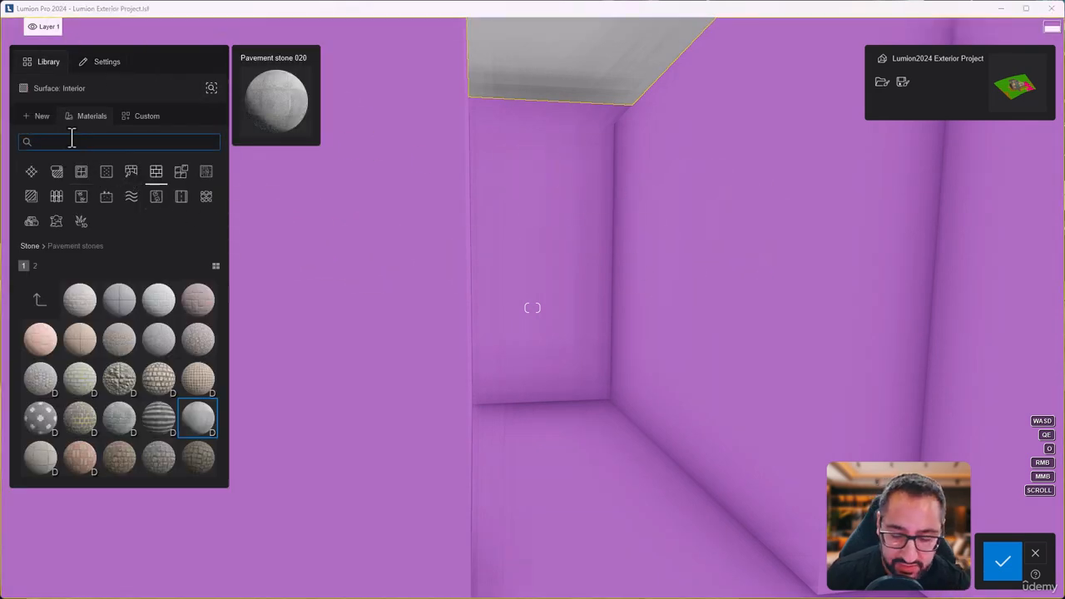
Search the material library for "paint" and try Metal Painted 002 1024 on the Interior surface
text(paint)
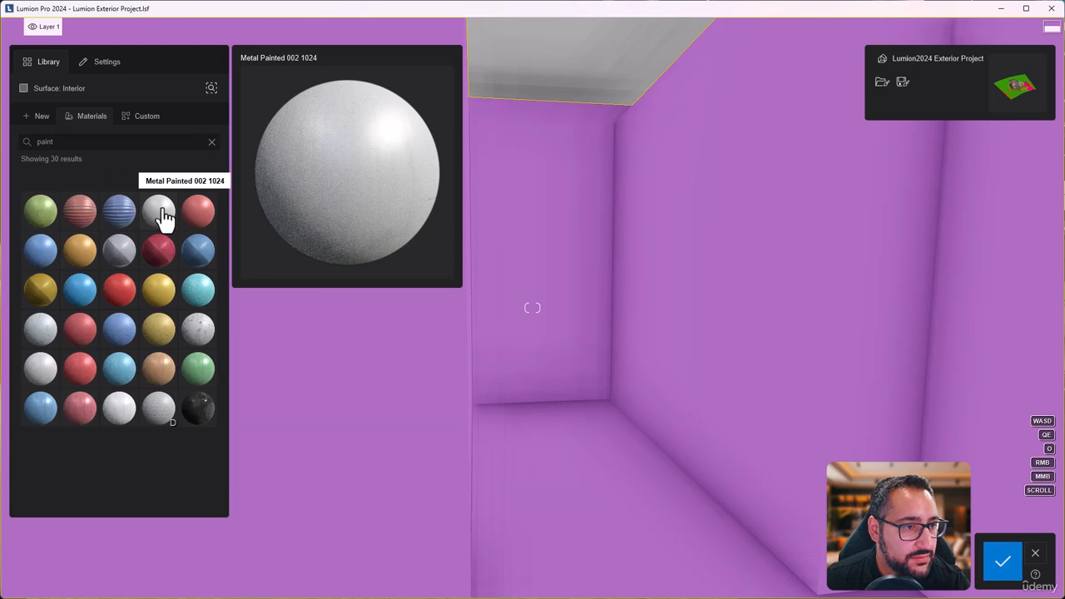
click(161, 218)
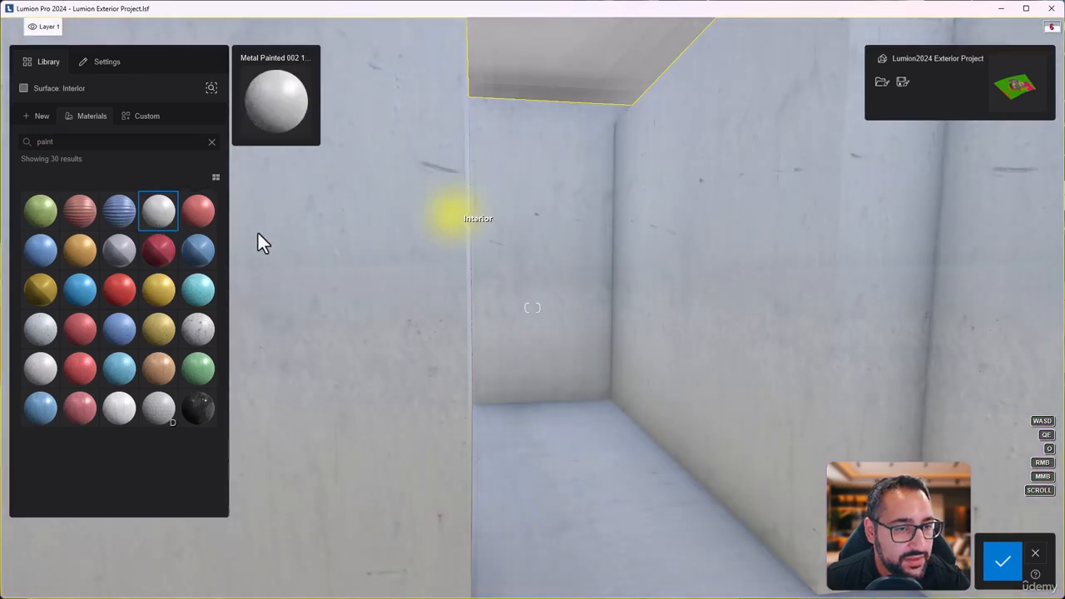
click(212, 143)
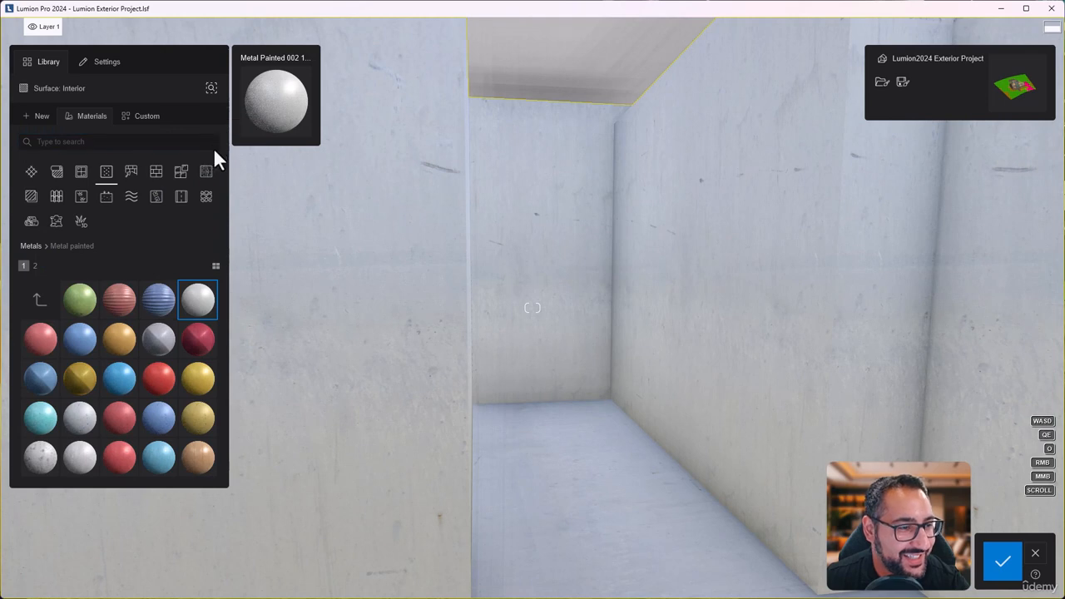
Apply a white plaster from the Plaster category to the Interior surface and open its material settings
click(131, 178)
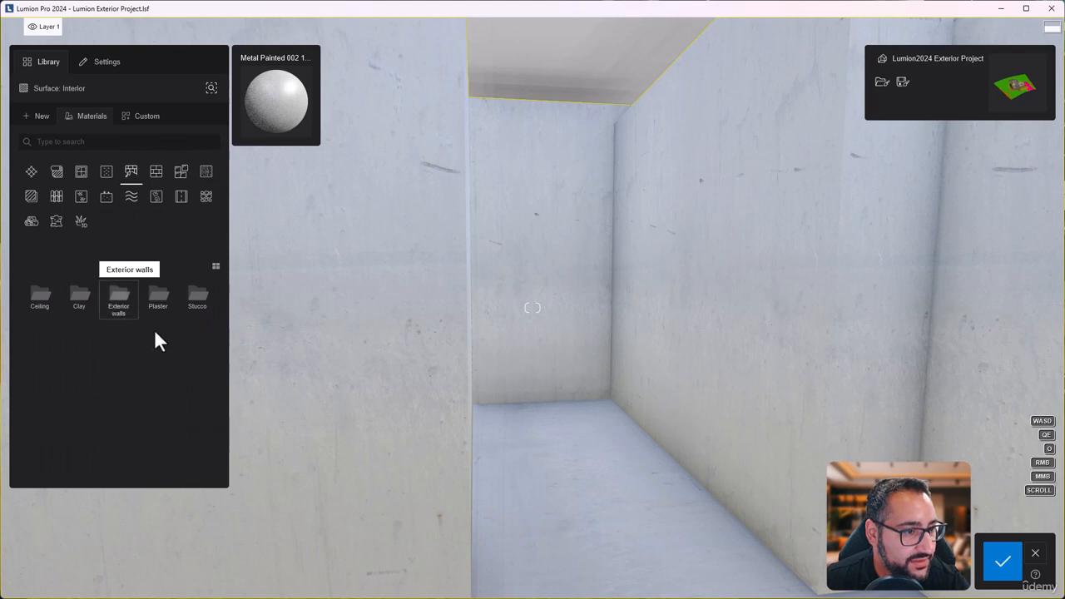
click(162, 308)
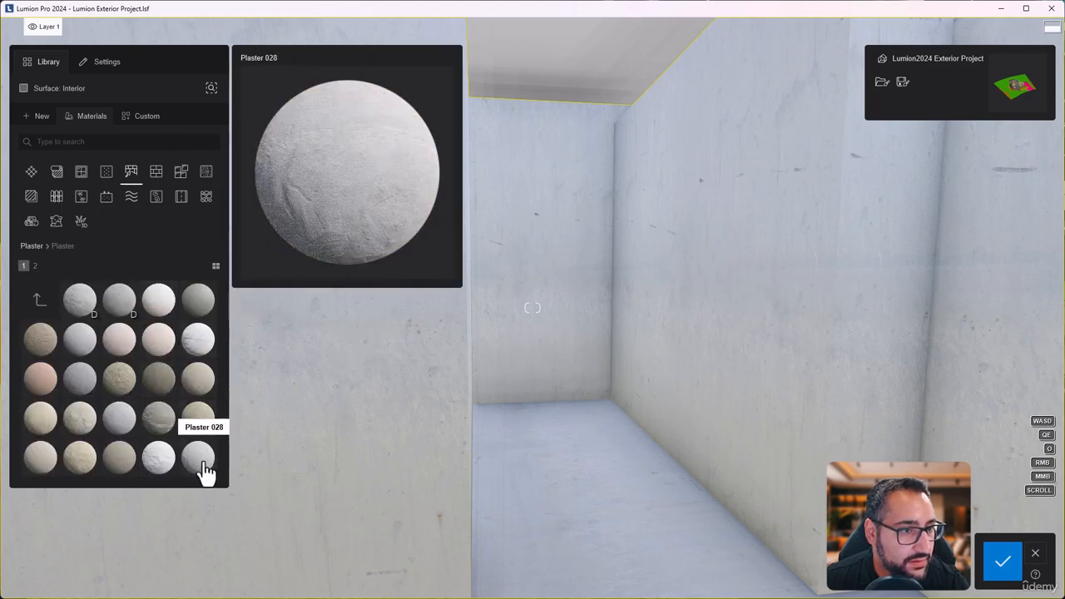
click(159, 314)
click(160, 318)
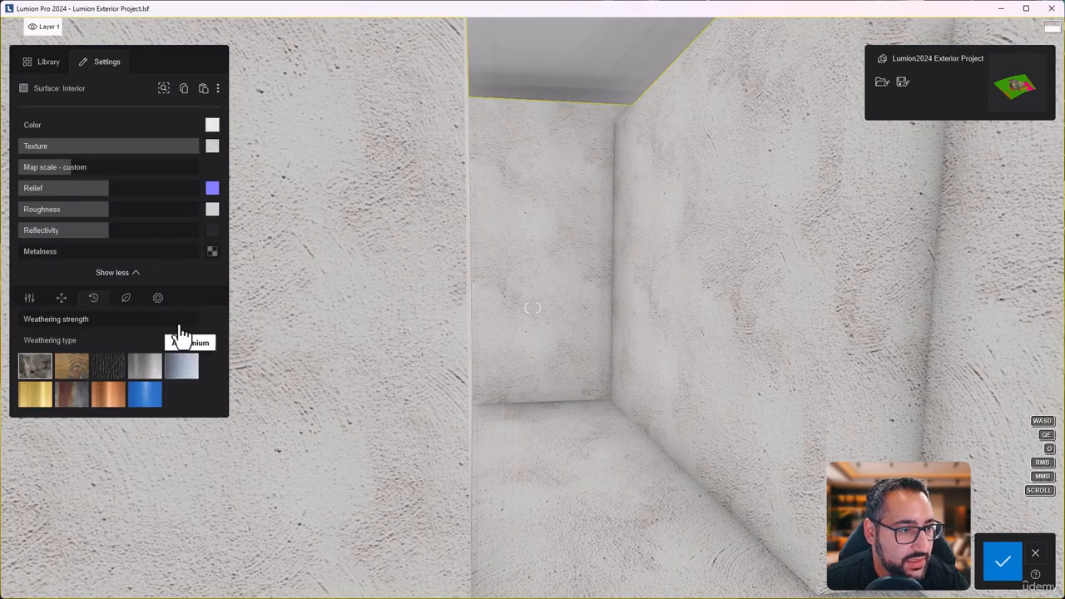
Smooth the Interior plaster into a plain painted look by reducing its map scale, relief and texture strength
drag(69, 171, 51, 174)
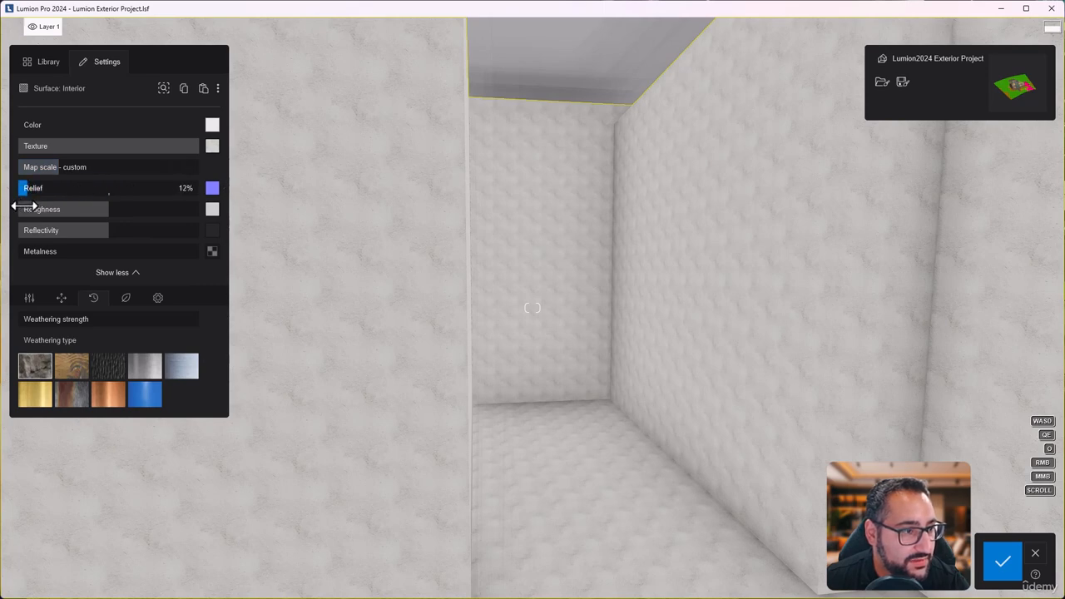
click(29, 305)
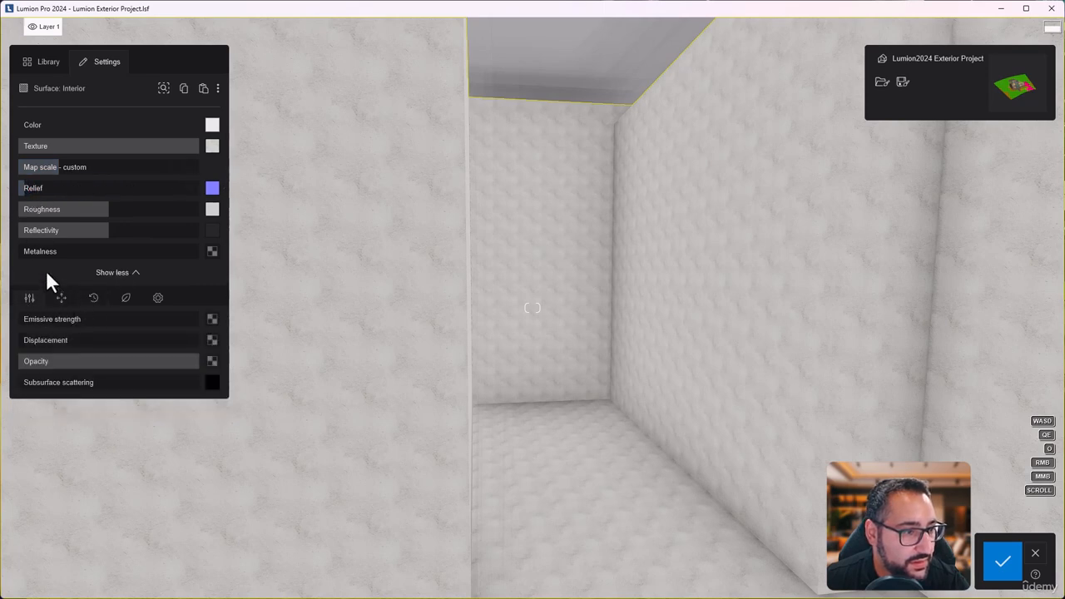
drag(196, 147, 13, 153)
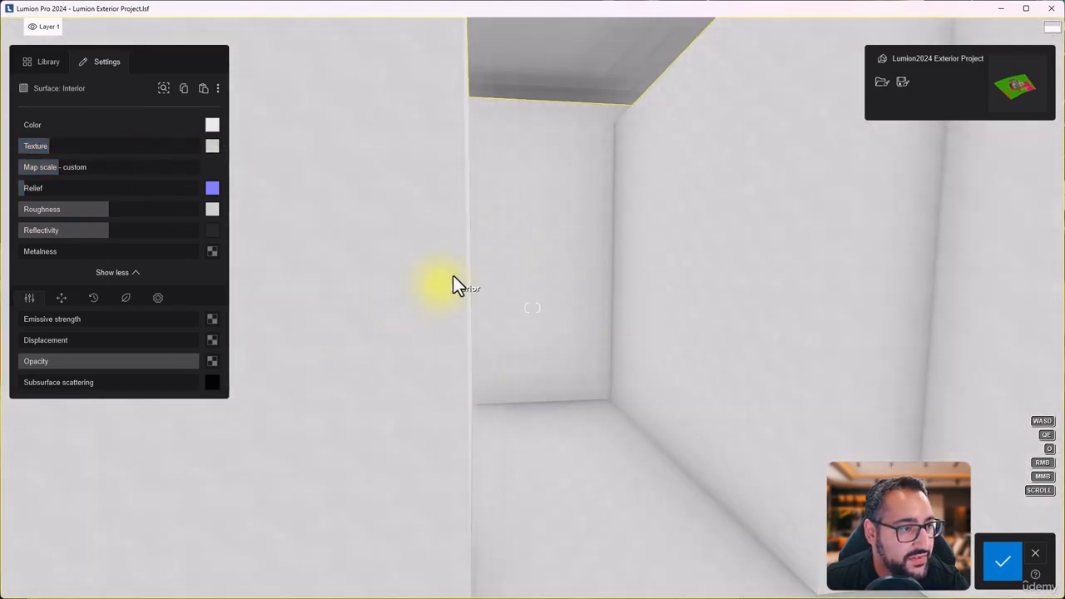
Leave the interior and inspect the front walkways, driveway and side yard up to the AC units for surfaces still needing materials
key(s)
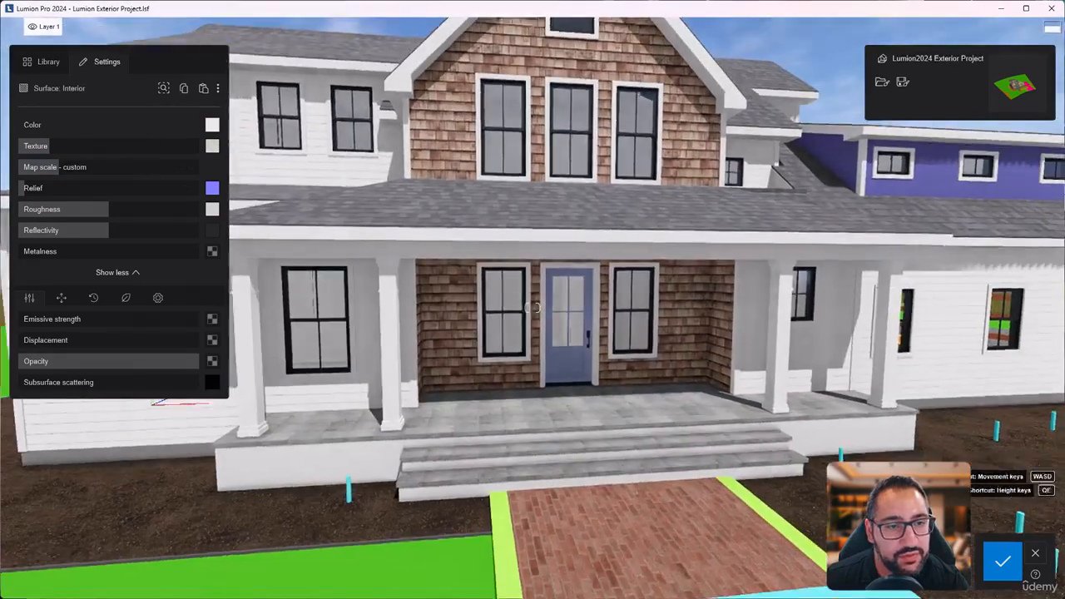
key(s)
right_drag(534, 309, 536, 274)
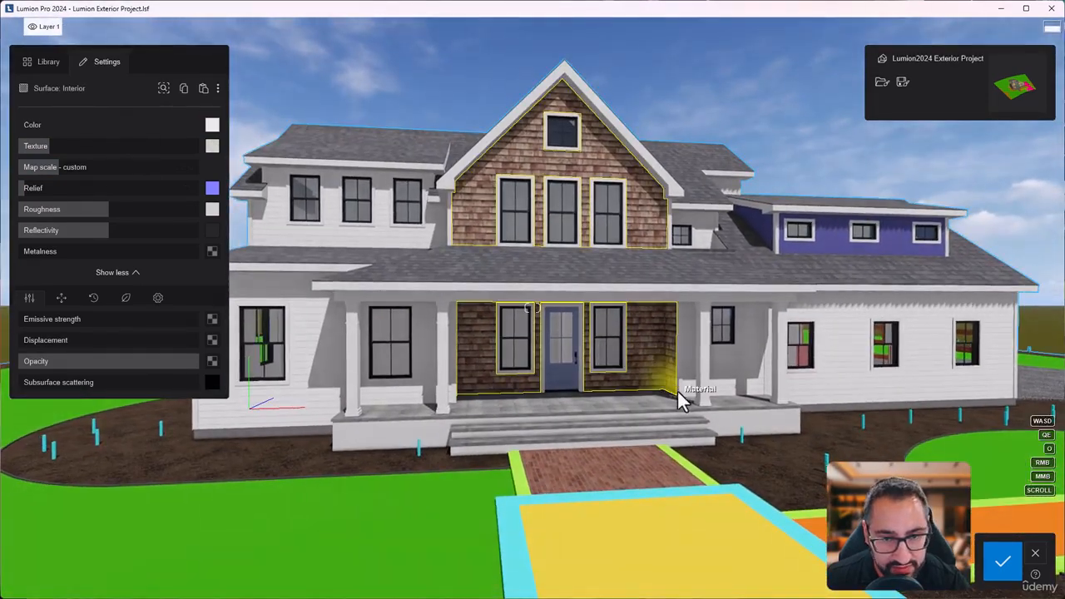
key(a)
right_drag(597, 446, 682, 443)
key(d)
right_drag(732, 416, 730, 453)
key(q)
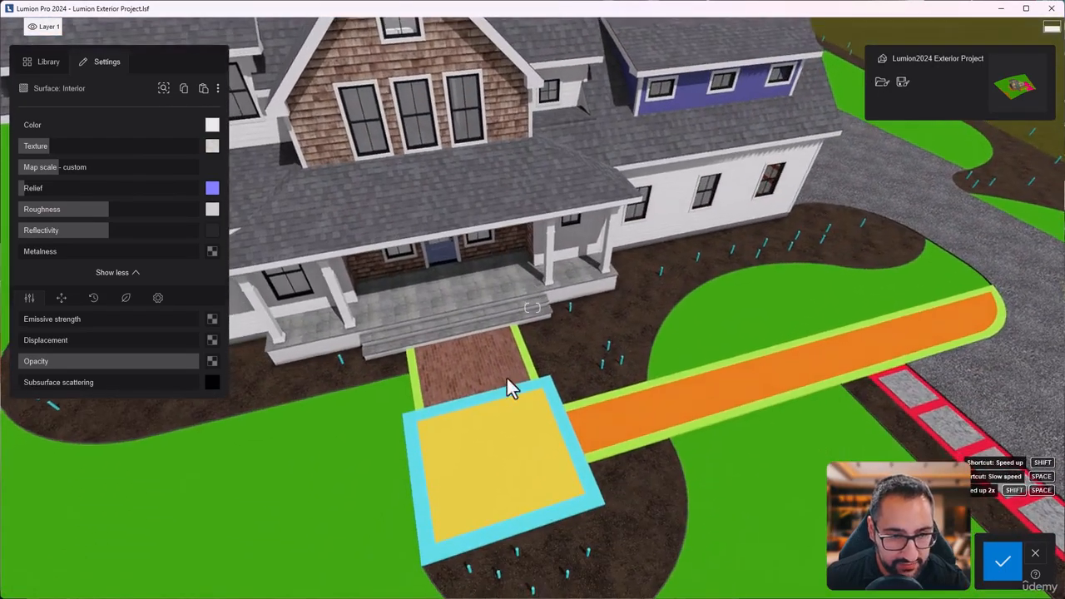
key(a)
right_drag(509, 387, 628, 392)
key(w)
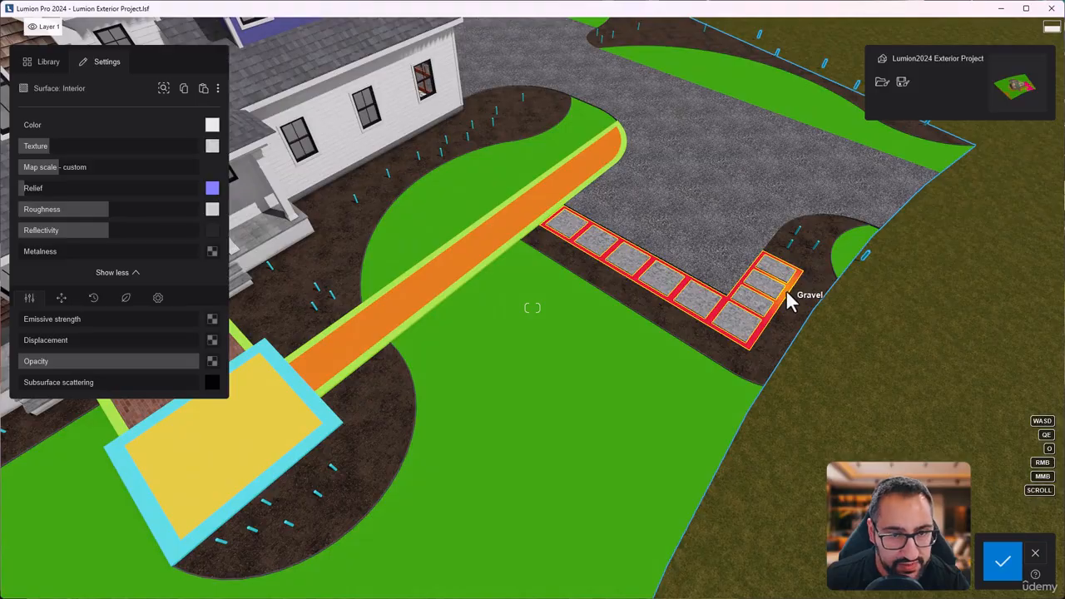
key(w)
right_drag(786, 291, 583, 279)
key(w)
key(d)
key(q)
key(d)
key(q)
key(d)
key(w)
right_drag(623, 364, 580, 328)
key(w)
right_drag(456, 354, 471, 357)
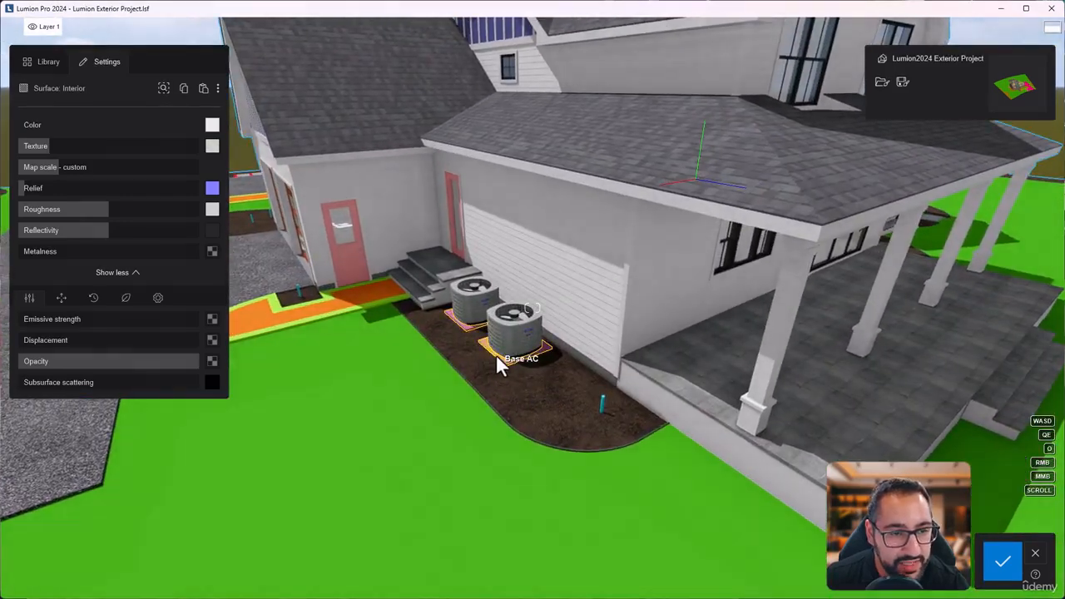
Copy the Basement surface's material onto the Base AC pads under the air-conditioning units
click(684, 424)
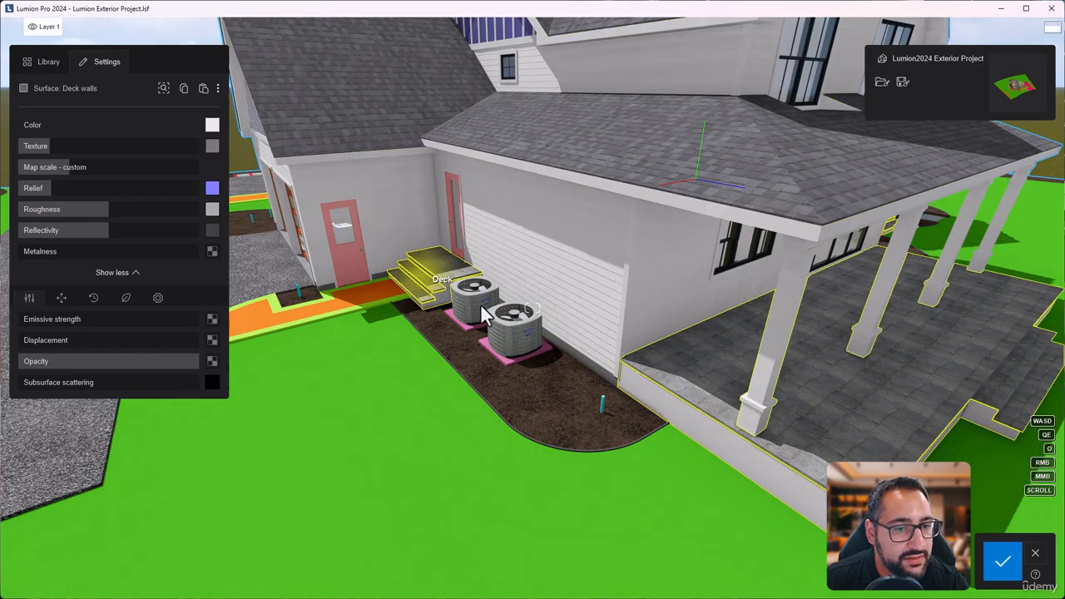
click(596, 368)
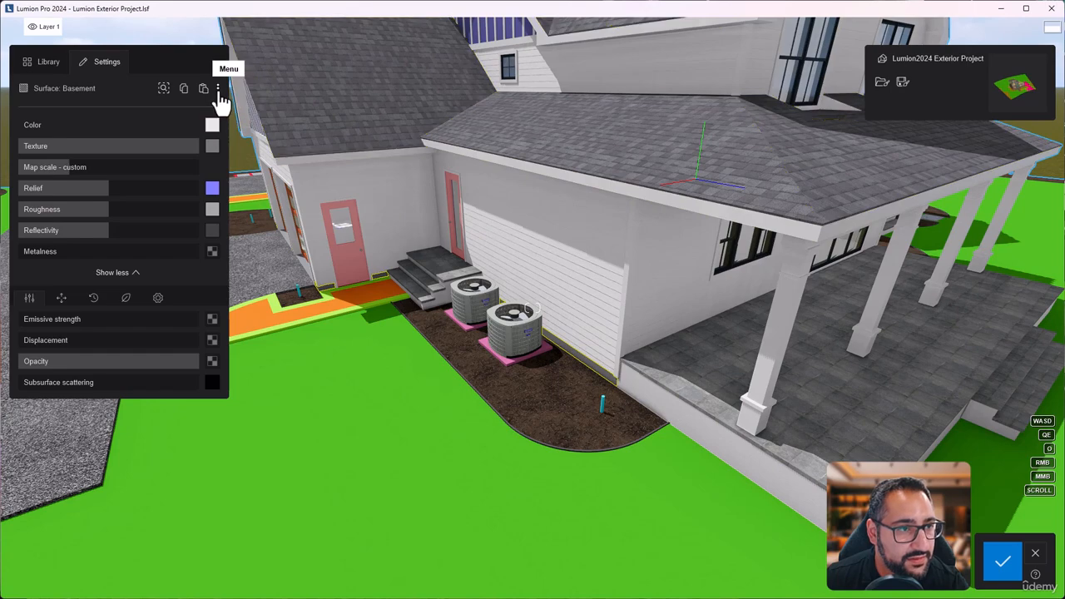
click(183, 92)
click(504, 366)
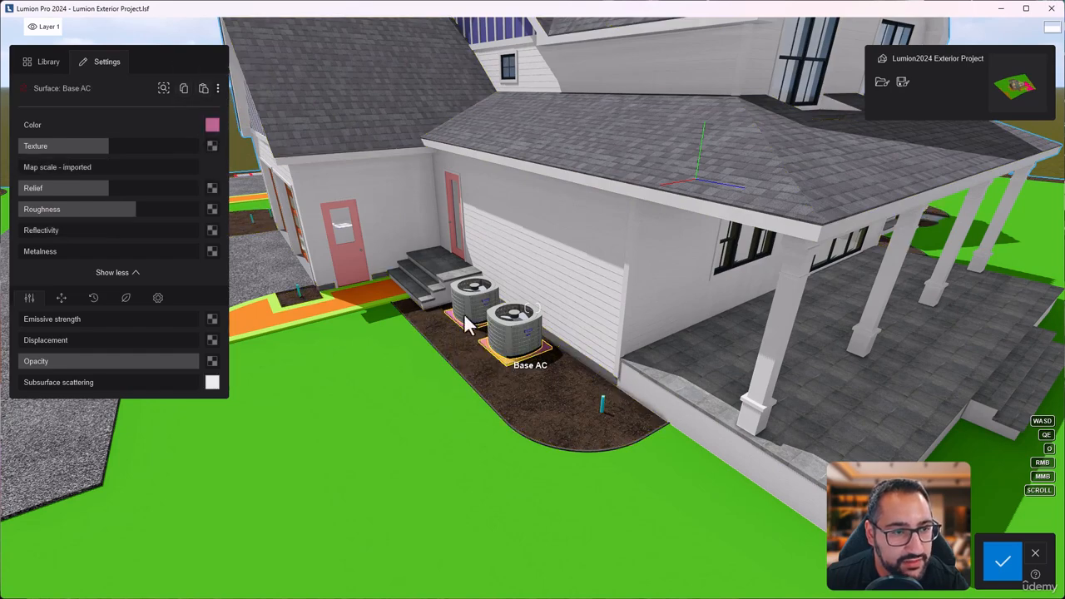
click(203, 88)
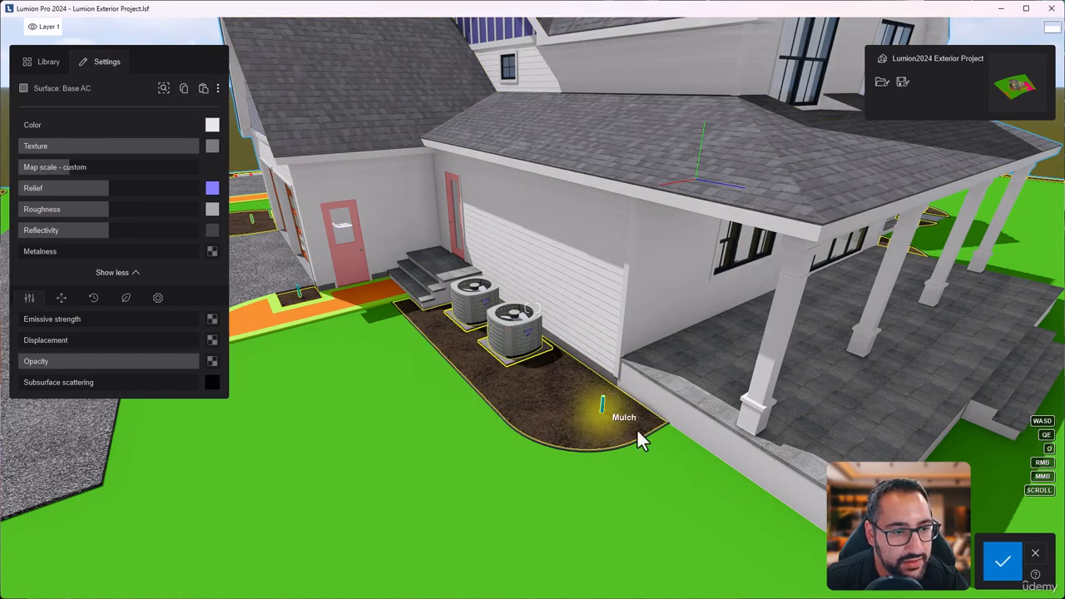
Return to the front entrance walkway and examine its paving in the Exterior01.jpg reference photo
key(a)
right_drag(637, 438, 662, 424)
key(s)
key(s)
key(d)
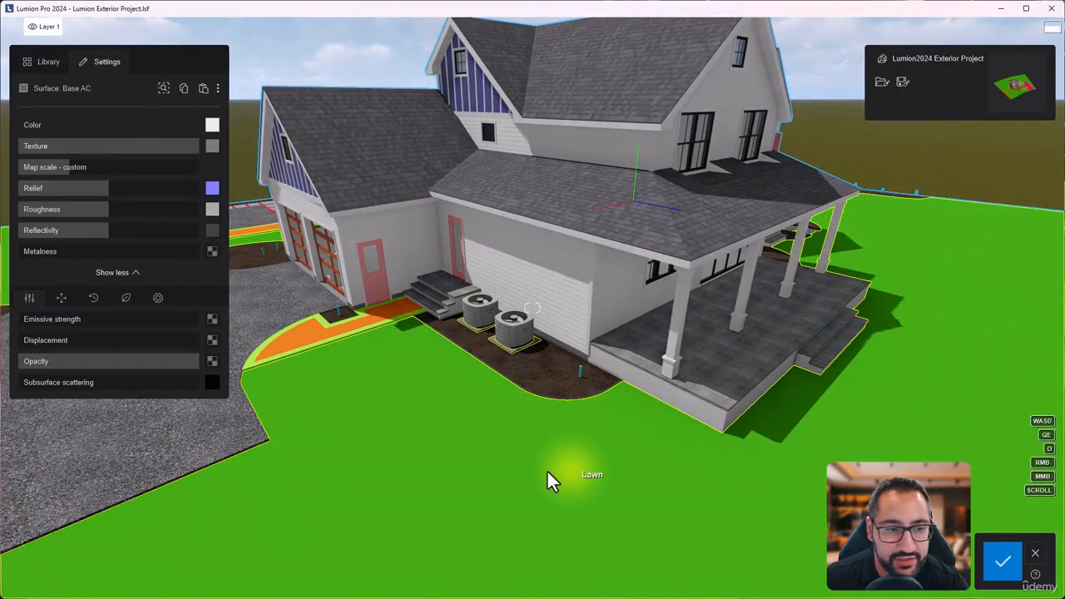
key(a)
right_drag(549, 480, 671, 466)
key(a)
key(w)
right_drag(532, 366, 470, 420)
key(a)
right_drag(532, 361, 631, 413)
key(w)
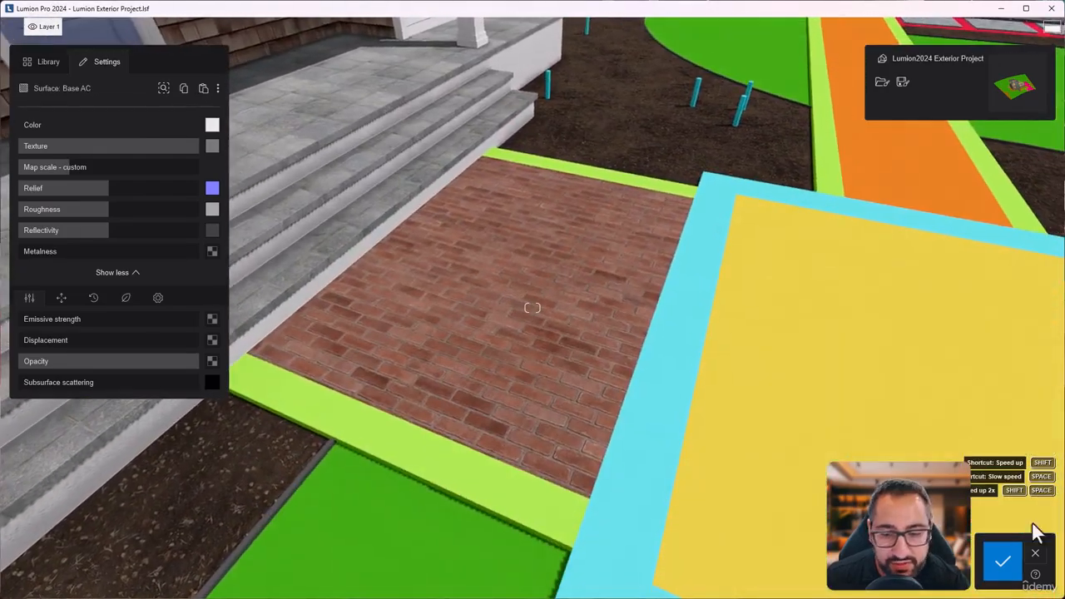
key(alt+Tab)
scroll(491, 503, down, 5)
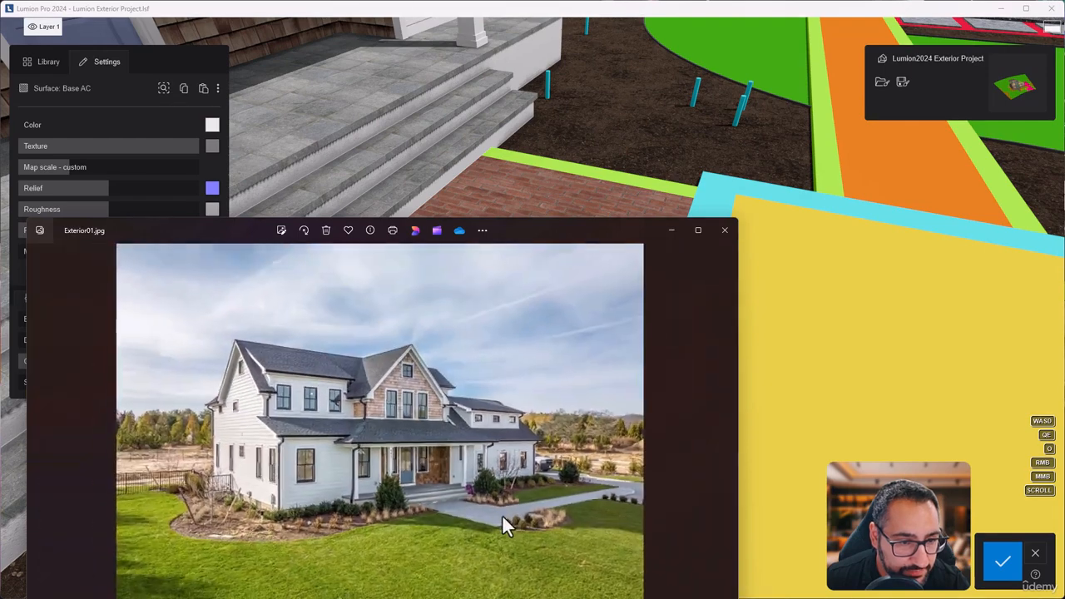
scroll(499, 514, up, 5)
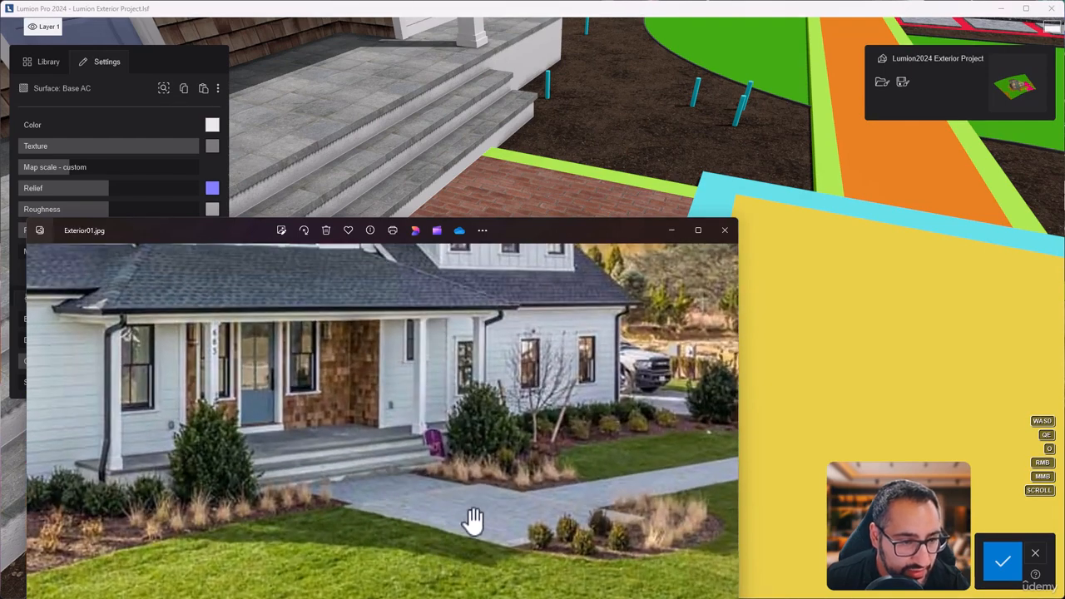
key(alt+Tab)
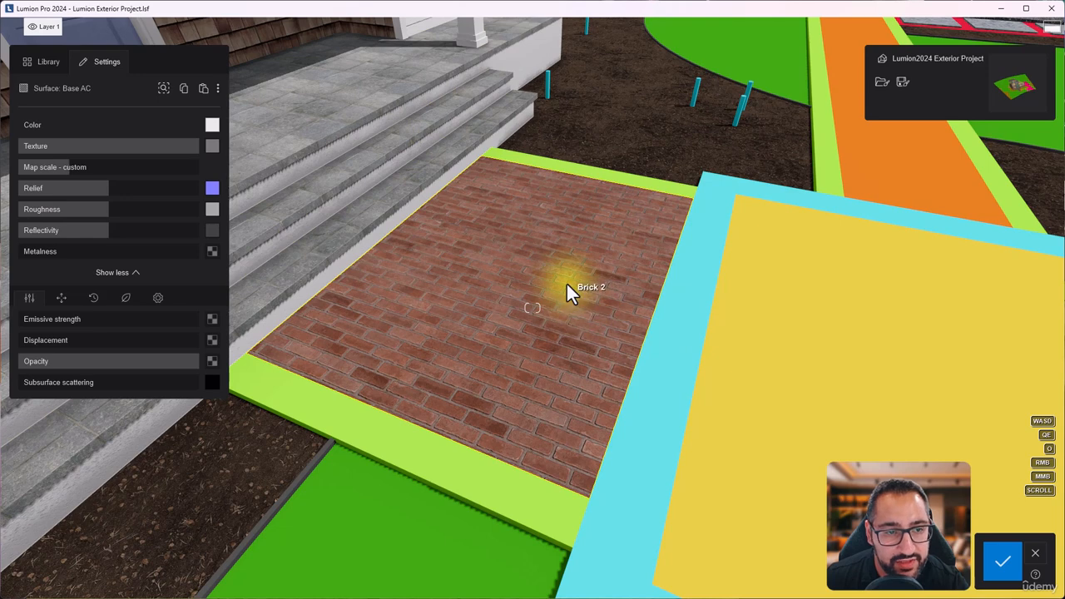
Turn the Brick 2 walkway grey by removing its texture saturation and lowering its texture strength to about half
click(547, 300)
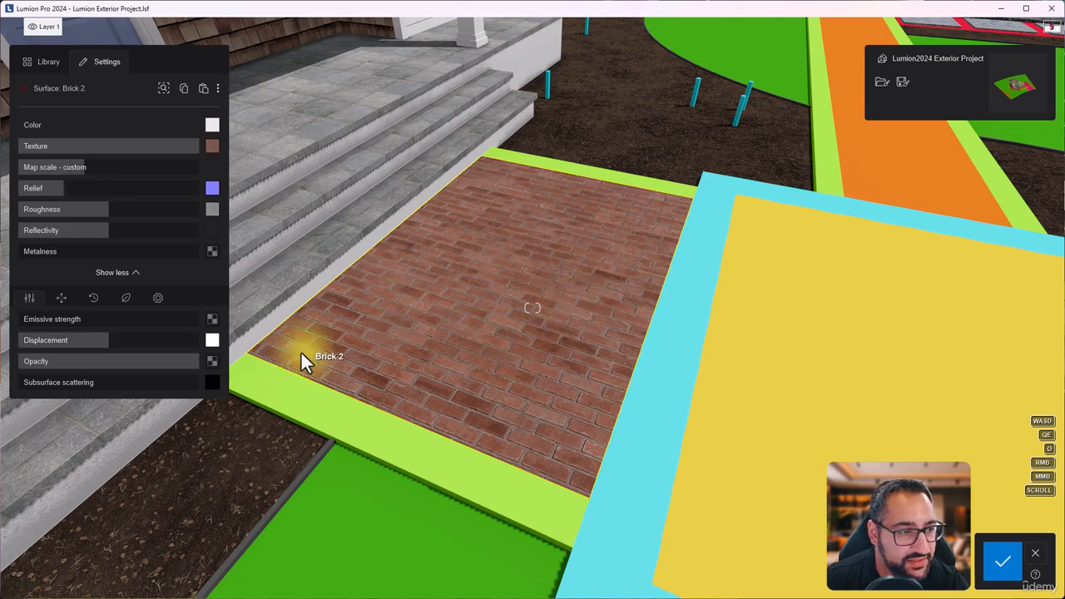
click(158, 299)
drag(178, 341, 9, 357)
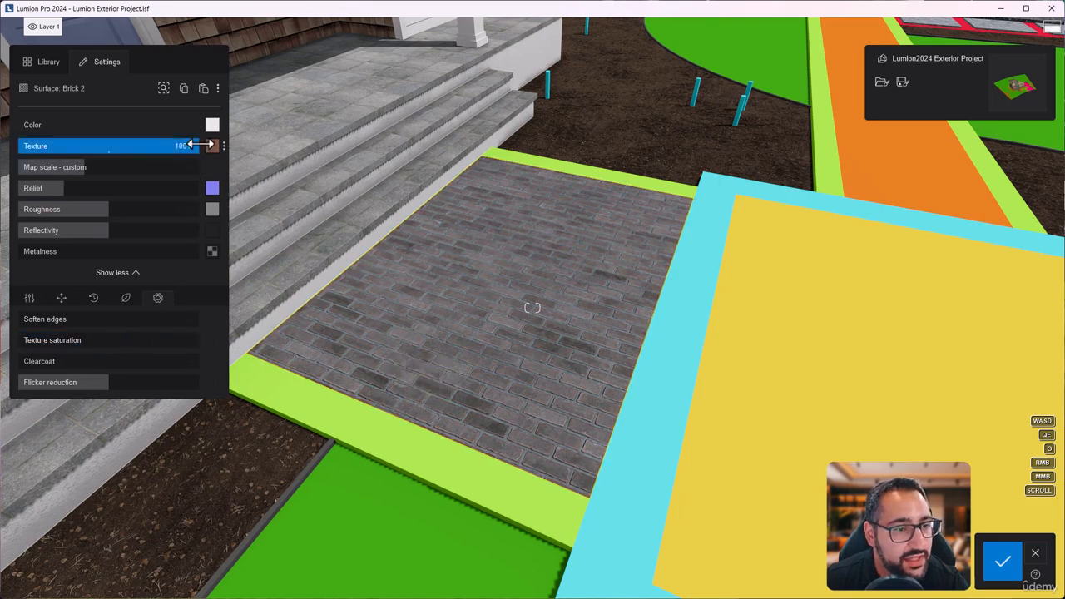
drag(187, 149, 187, 149)
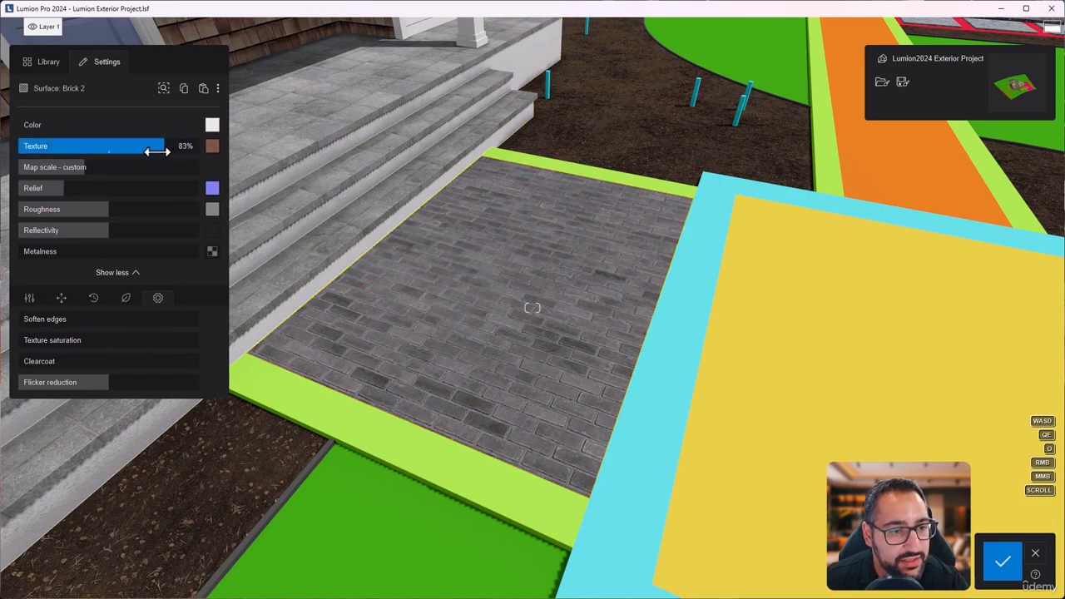
drag(116, 150, 93, 148)
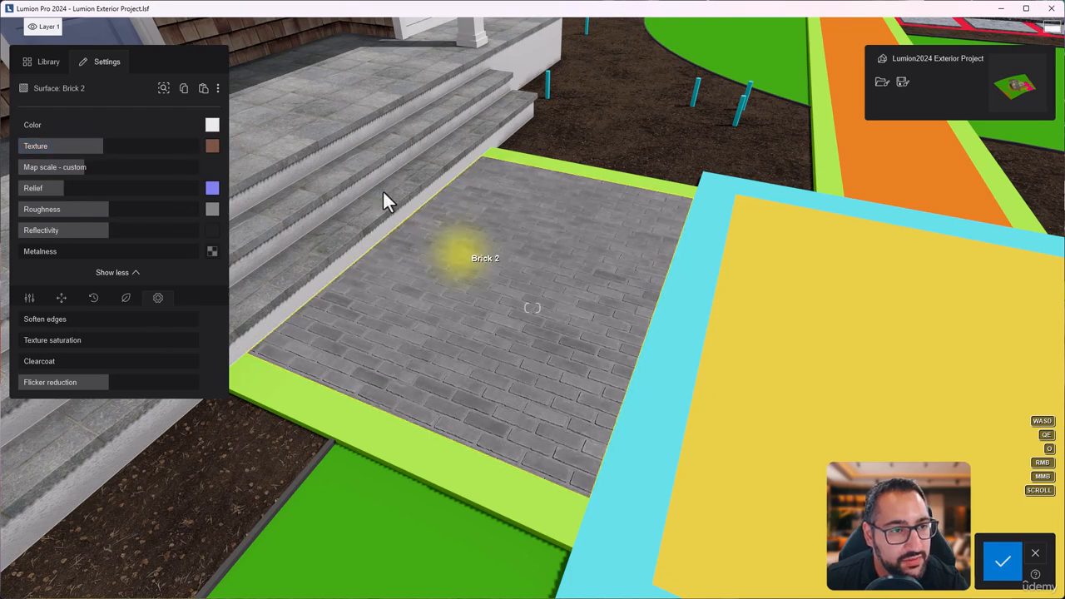
Slightly soften the edges of the Brick 2 walkway and add a light stone weathering
key(w)
right_drag(404, 213, 123, 336)
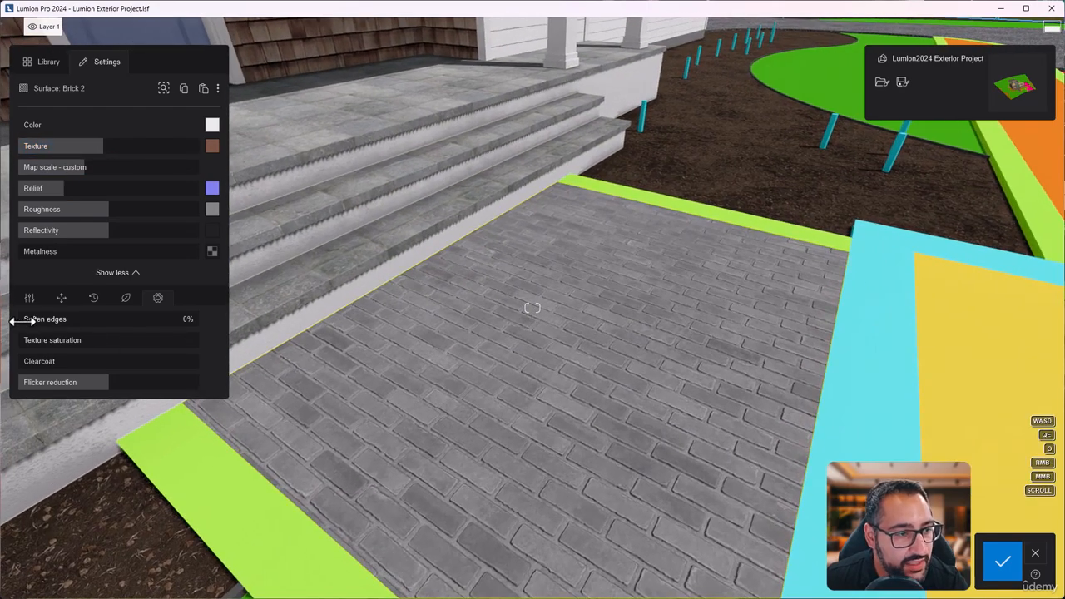
mouse_move(31, 324)
mouse_down()
mouse_move(45, 324)
mouse_move(27, 325)
mouse_up()
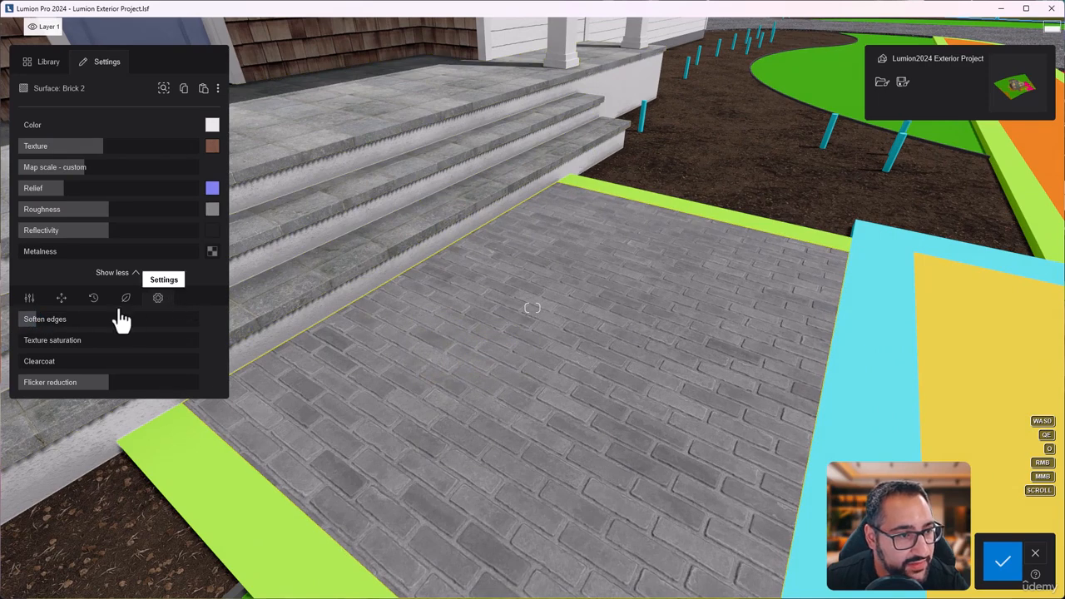
click(93, 299)
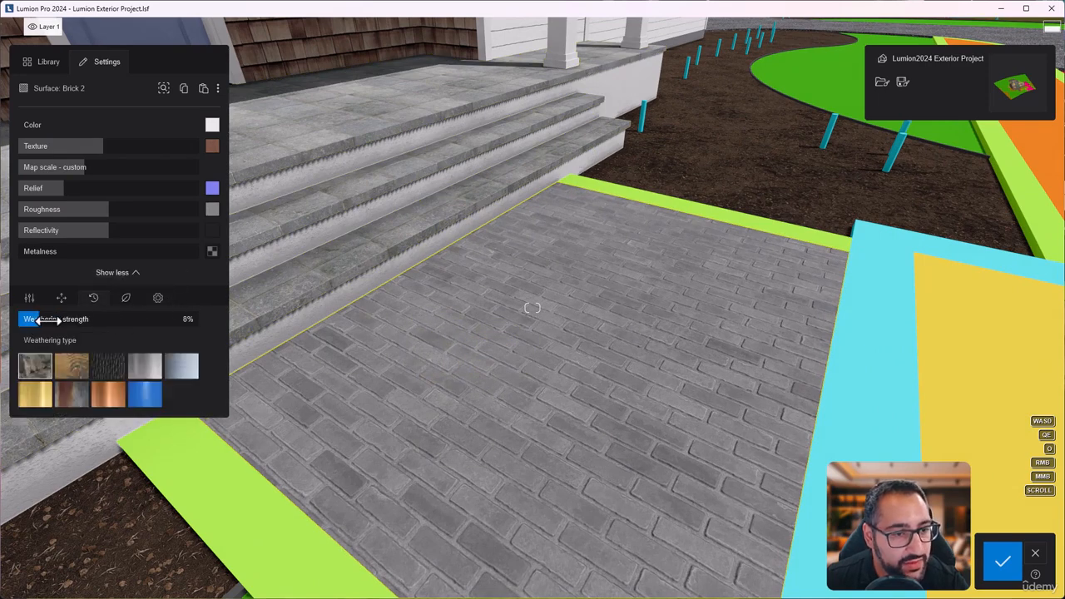
mouse_move(37, 320)
mouse_down()
mouse_move(74, 319)
mouse_move(54, 318)
mouse_up()
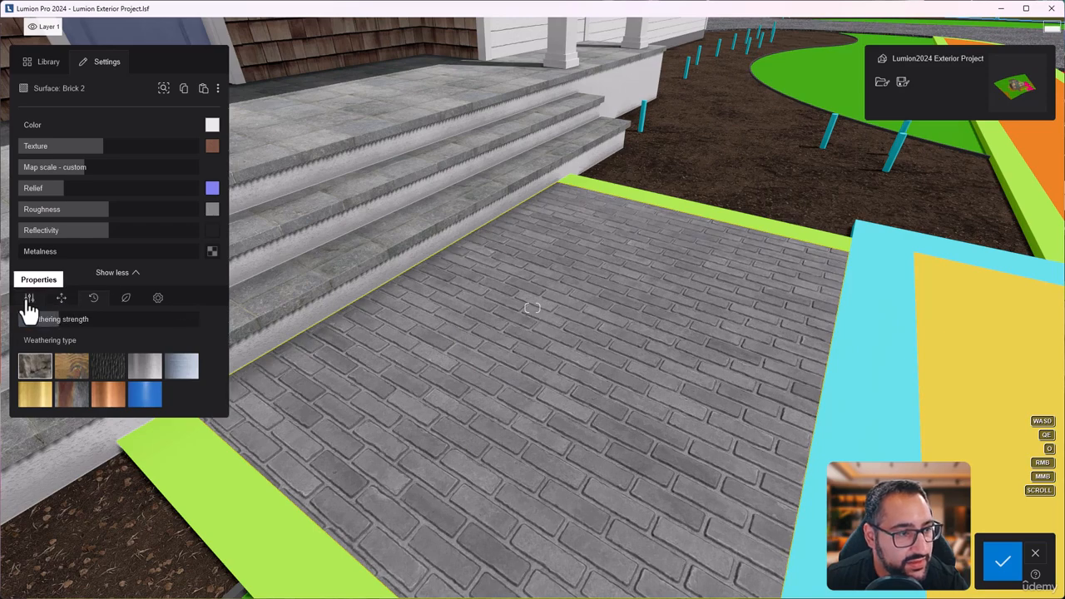
Reduce the Brick 2 walkway's displacement and increase its relief for more pronounced joints
click(29, 298)
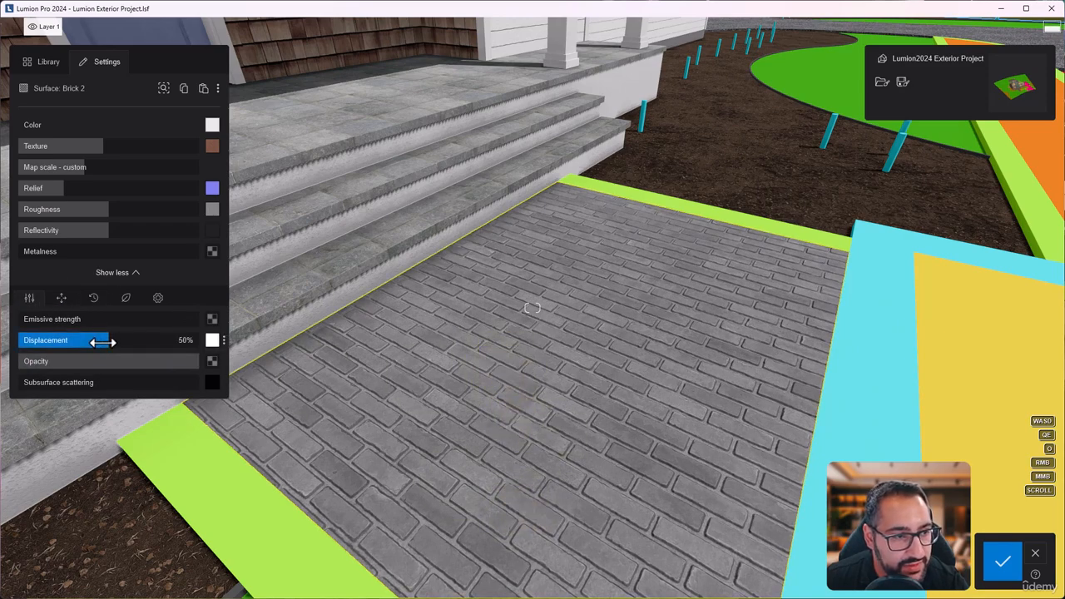
drag(54, 344, 83, 352)
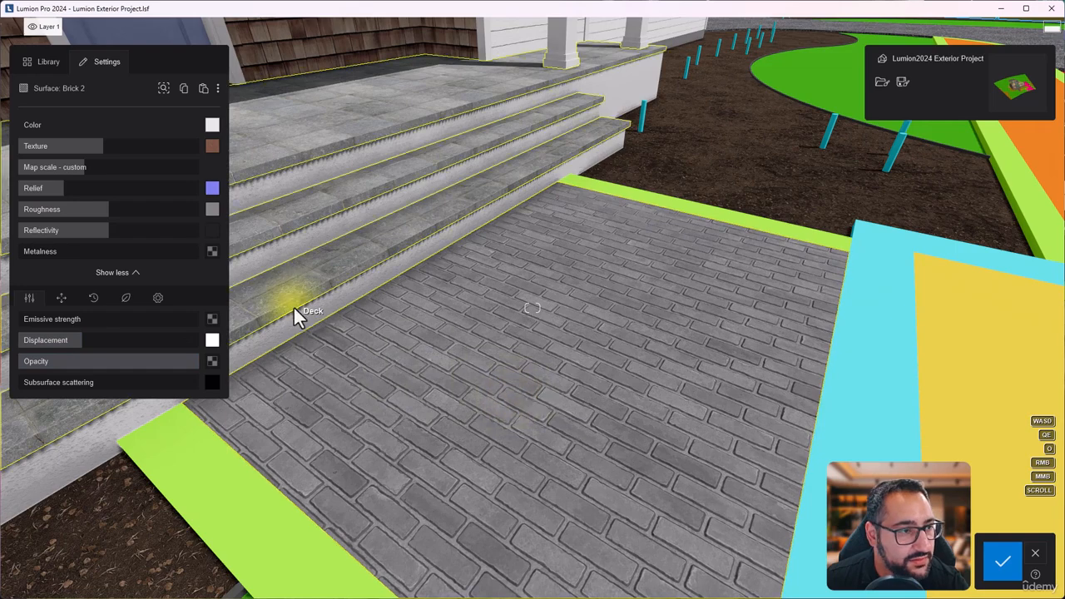
drag(83, 188, 107, 215)
mouse_move(213, 218)
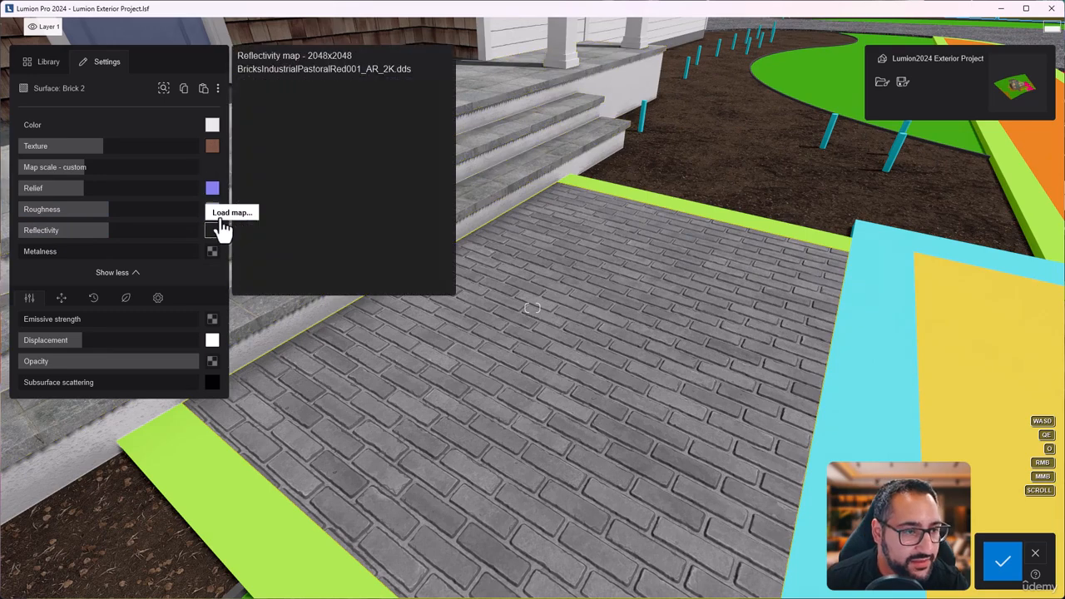
mouse_move(214, 237)
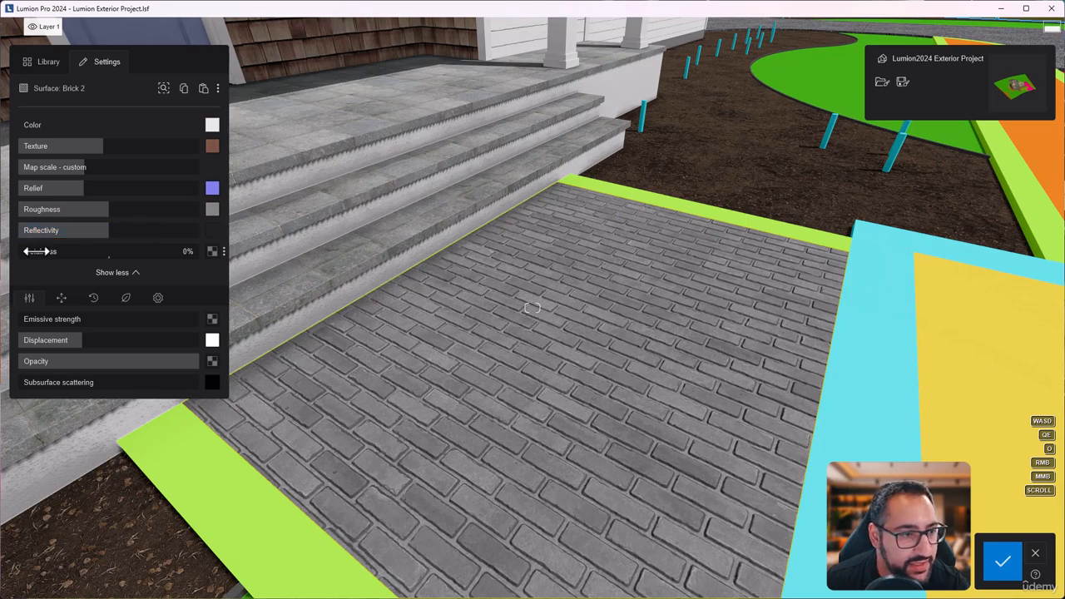
drag(38, 251, 79, 250)
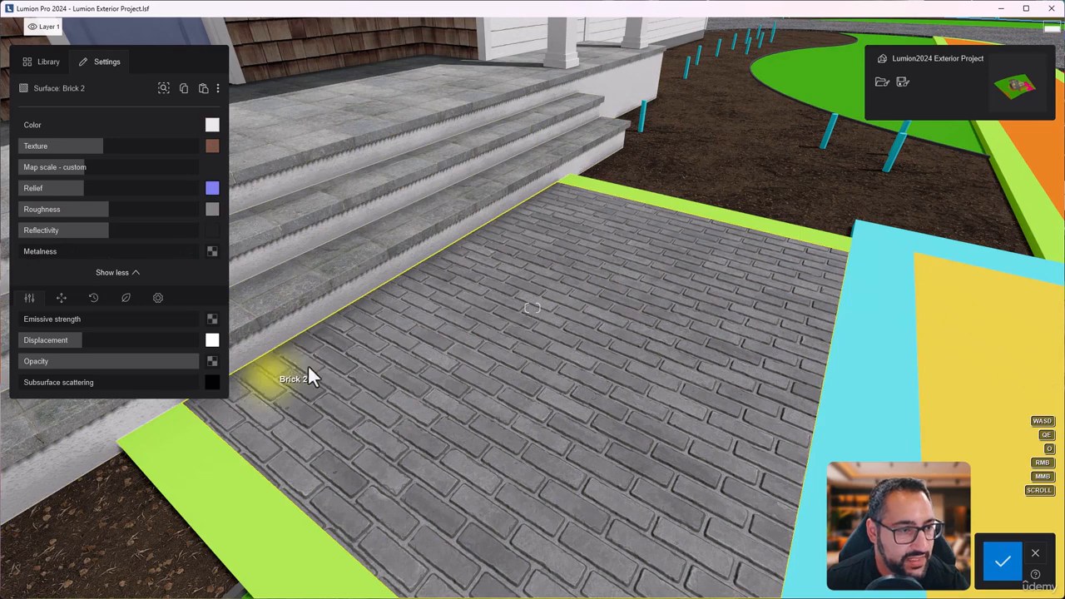
Check the paving in Exterior01.jpg and try the Brick 2 material on the yellow Center surface
scroll(584, 328, down, 2)
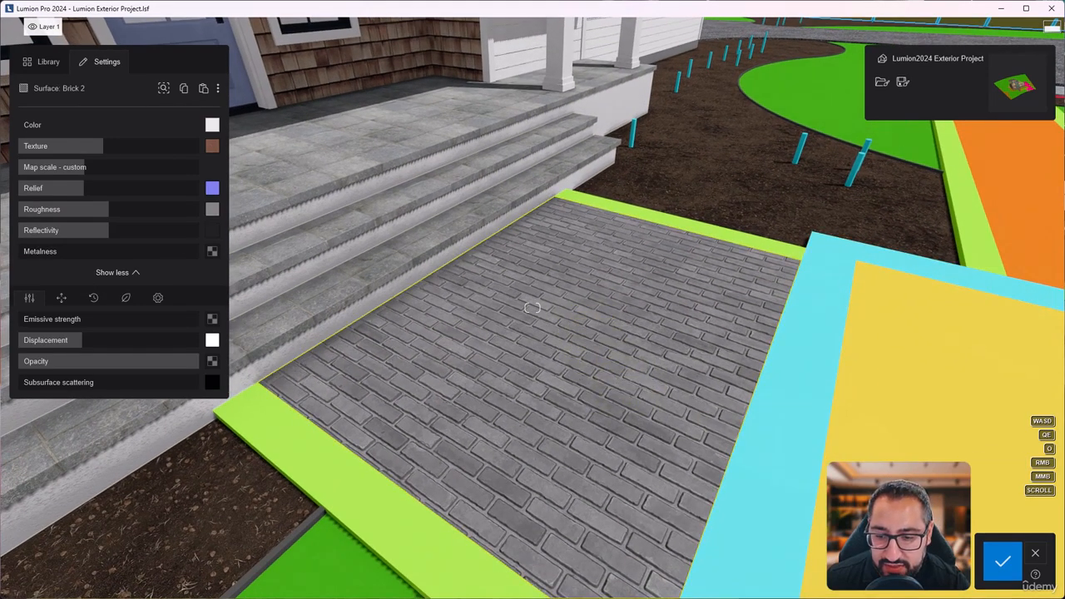
key(alt+Tab)
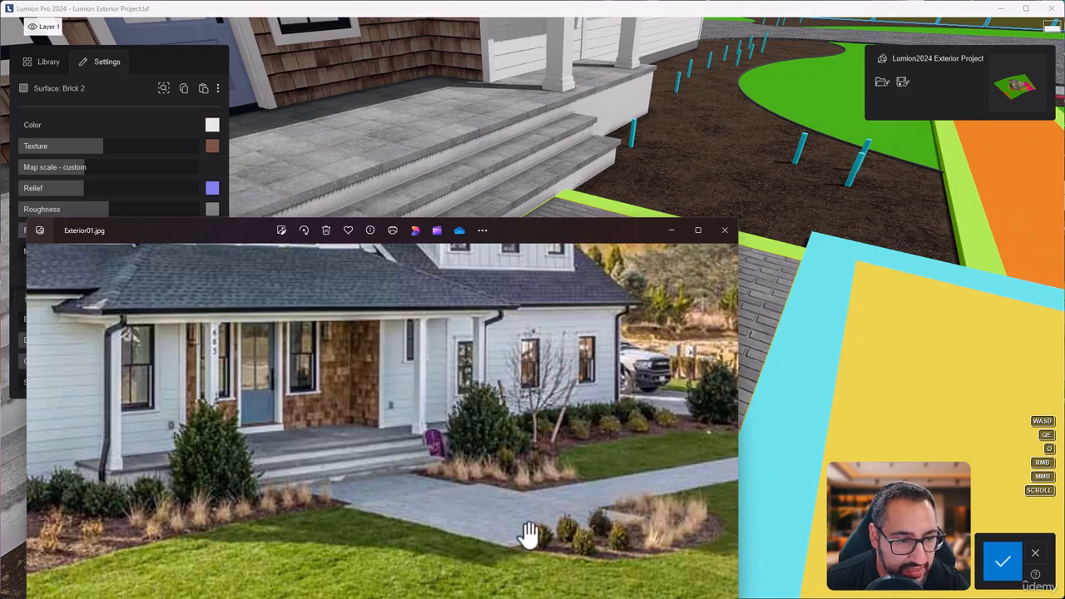
key(alt+Tab)
key(s)
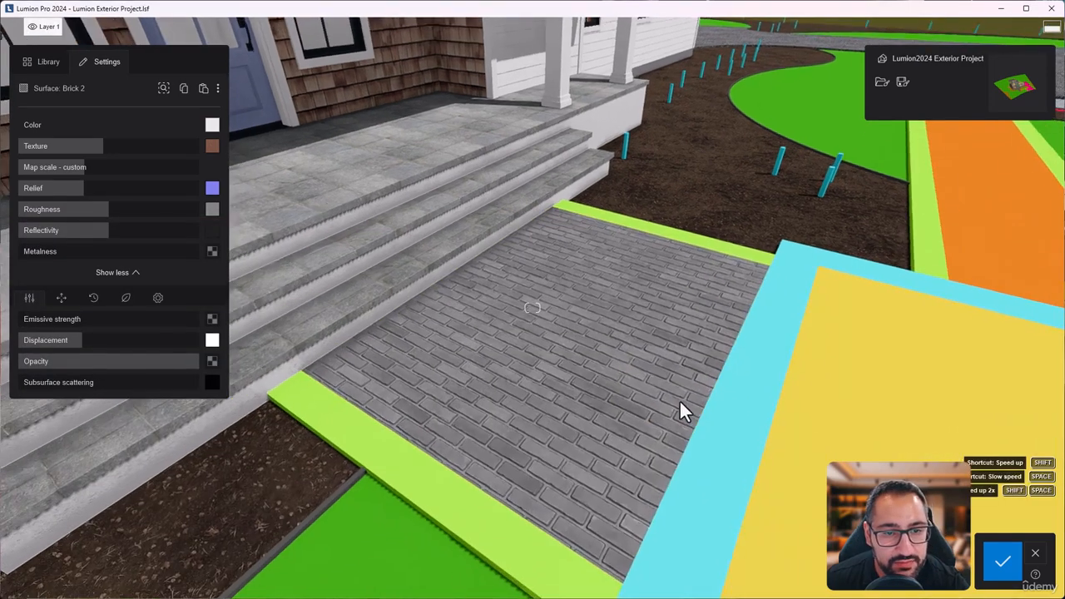
key(d)
right_drag(679, 399, 460, 315)
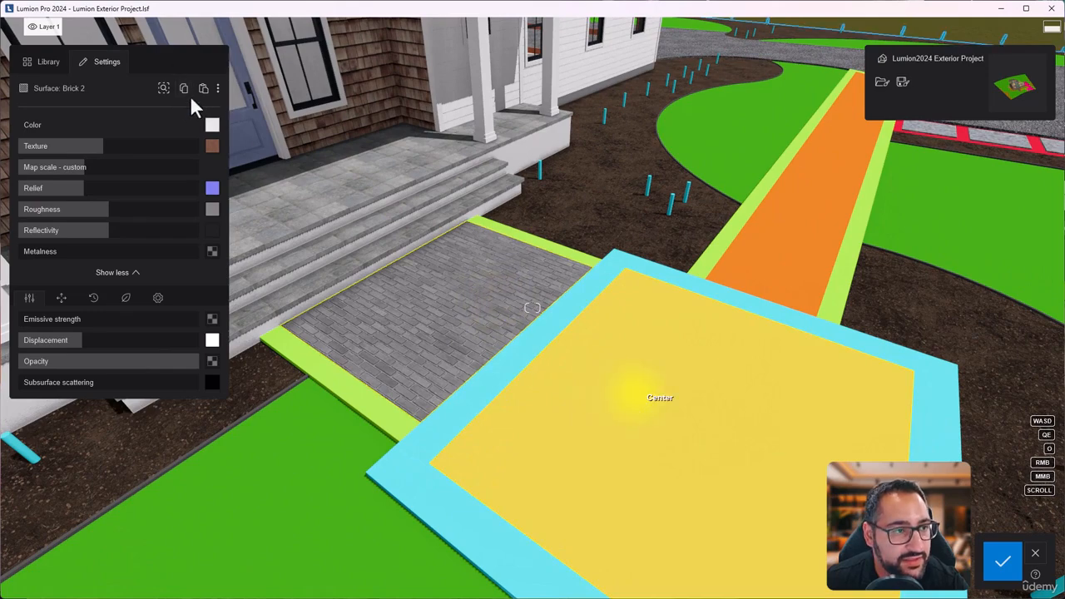
click(203, 88)
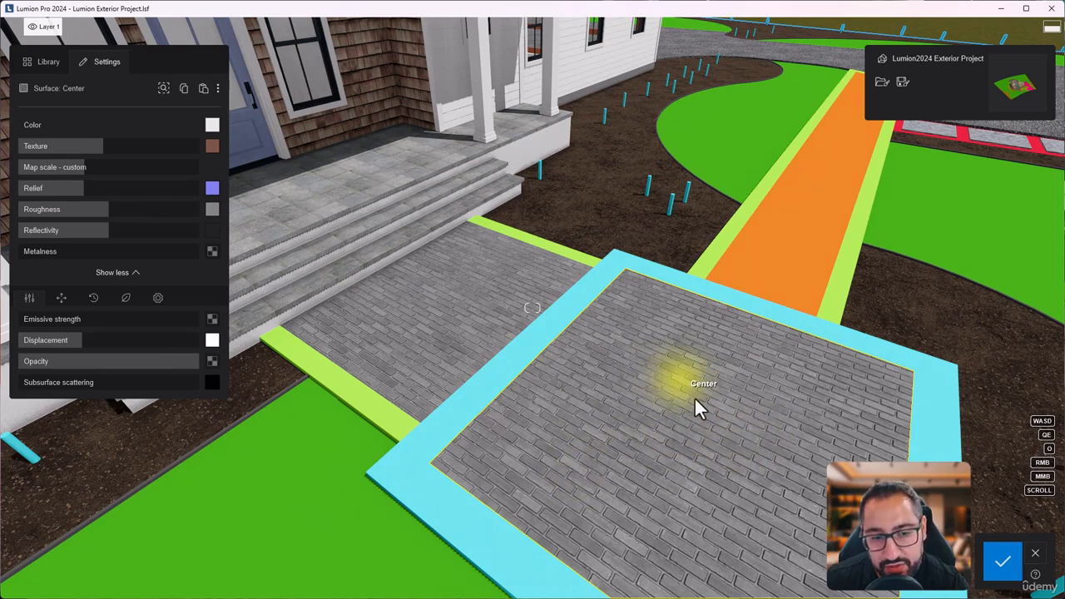
Copy the porch Deck material onto the Center surface of the front walkway
right_drag(696, 406, 696, 425)
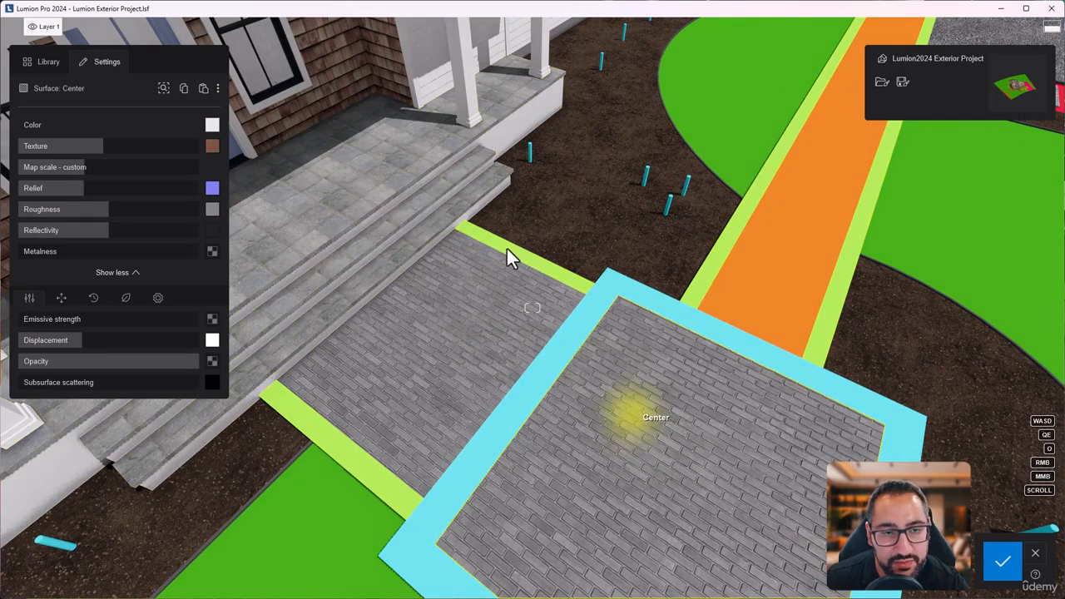
click(348, 190)
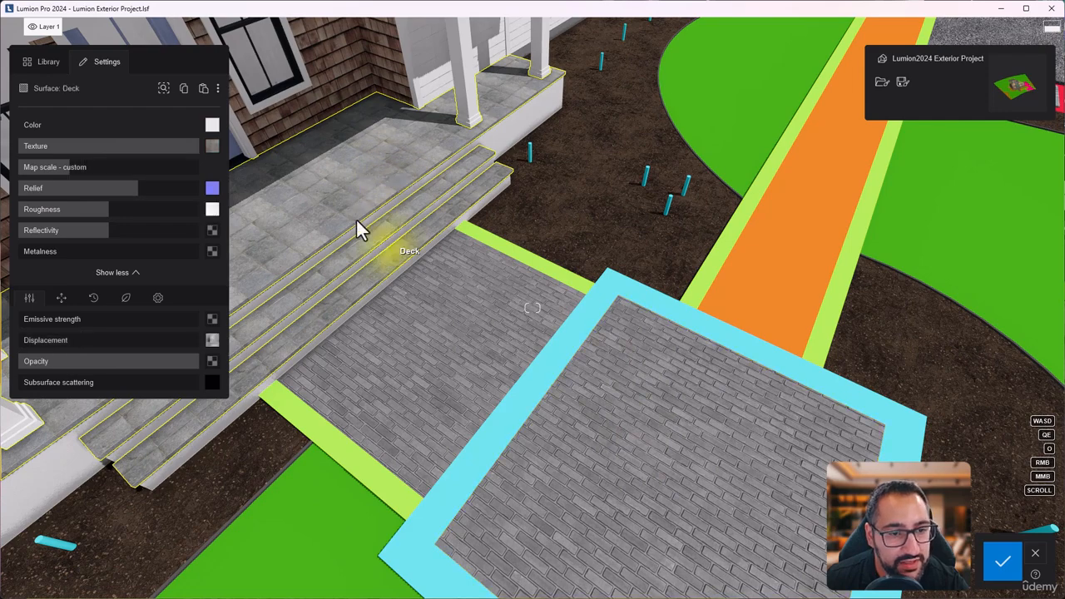
click(184, 88)
click(649, 400)
click(203, 88)
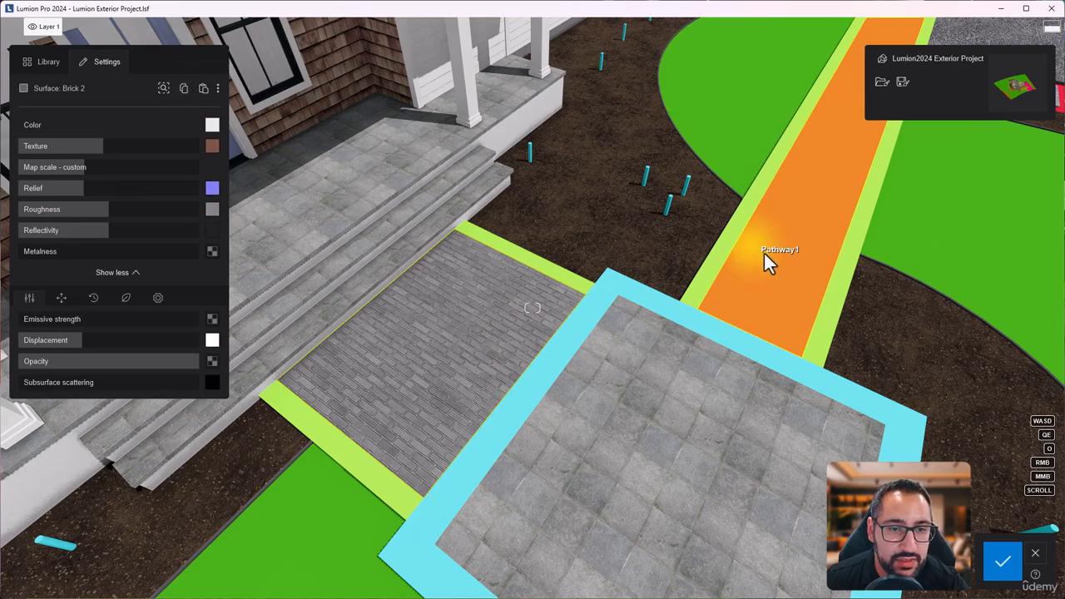
Paste the Brick 2 walkway material onto the Pathway1 surface and turn its texture heading so the bricks follow the path's new direction
click(765, 254)
click(203, 88)
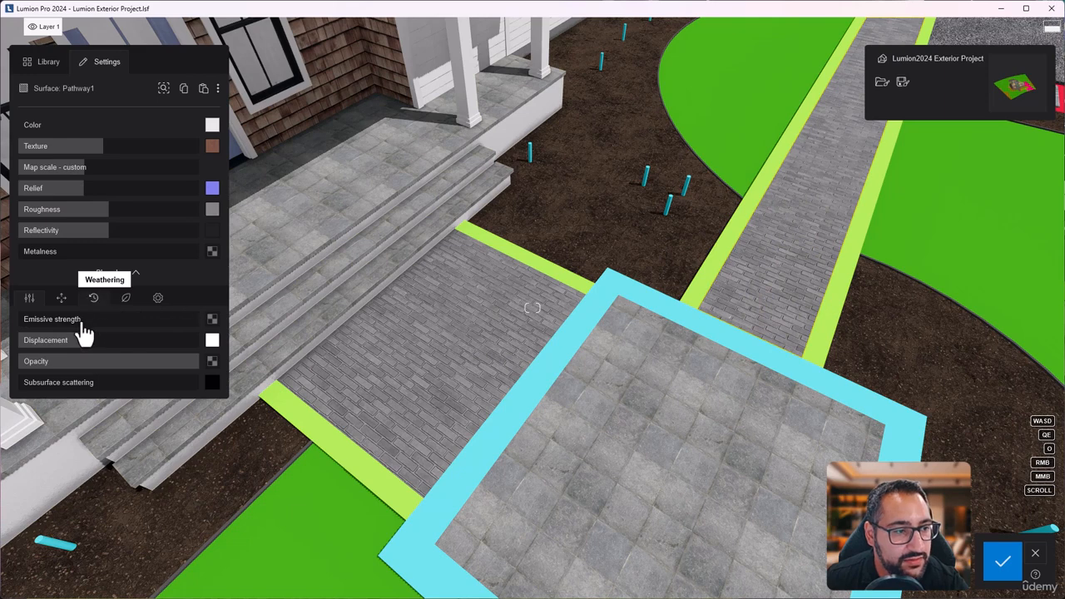
click(93, 298)
click(60, 298)
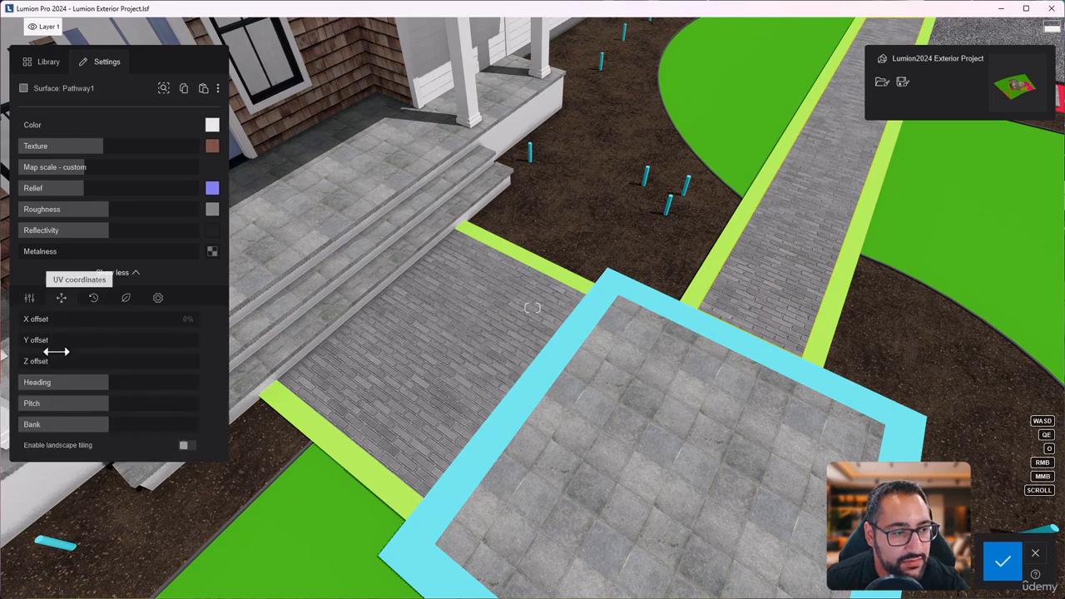
drag(97, 381, 60, 391)
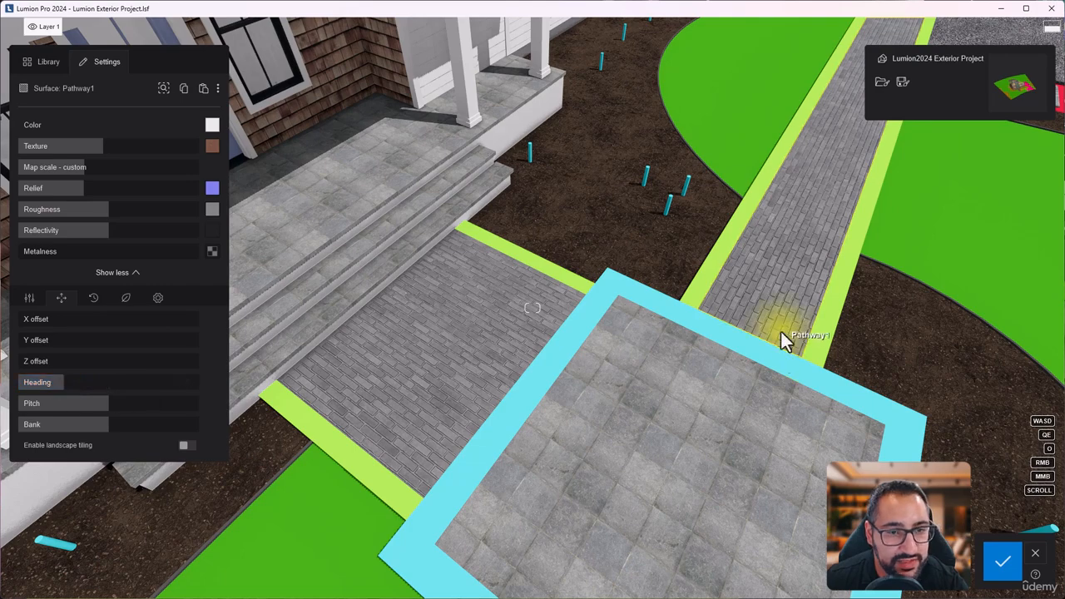
key(s)
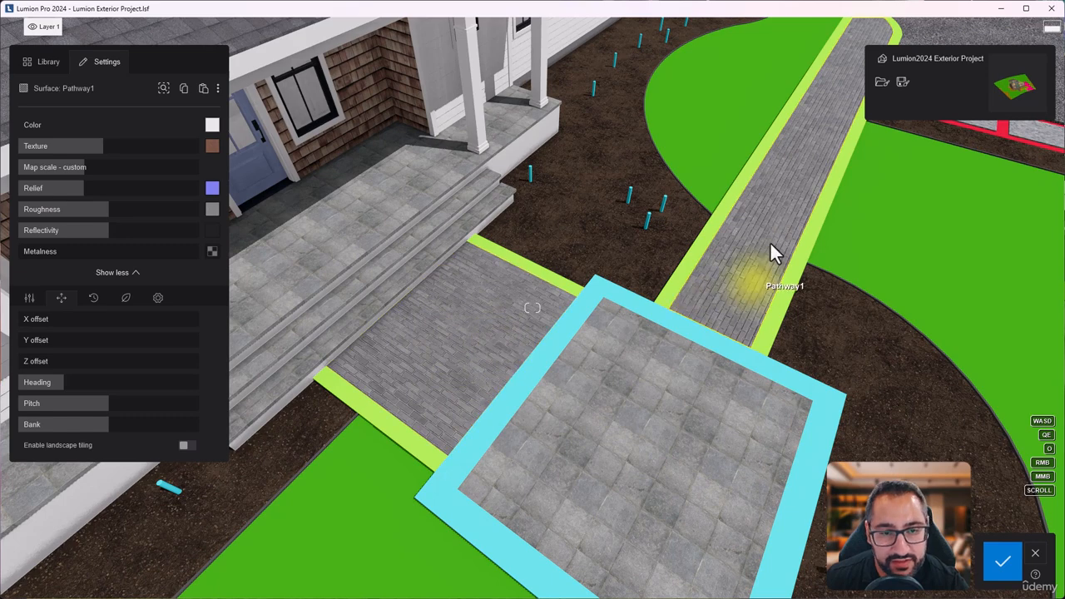
Inspect the Center paving next to the porch and compare it with the walkways in Exterior01.jpg and Exterior02.jpg
click(682, 449)
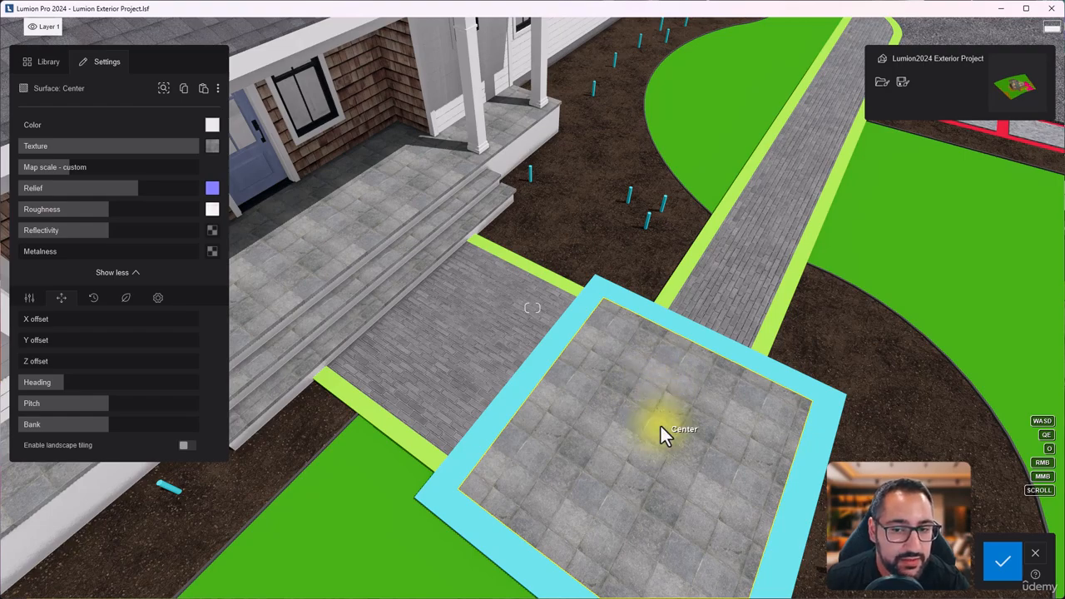
key(w)
right_drag(656, 404, 453, 196)
key(d)
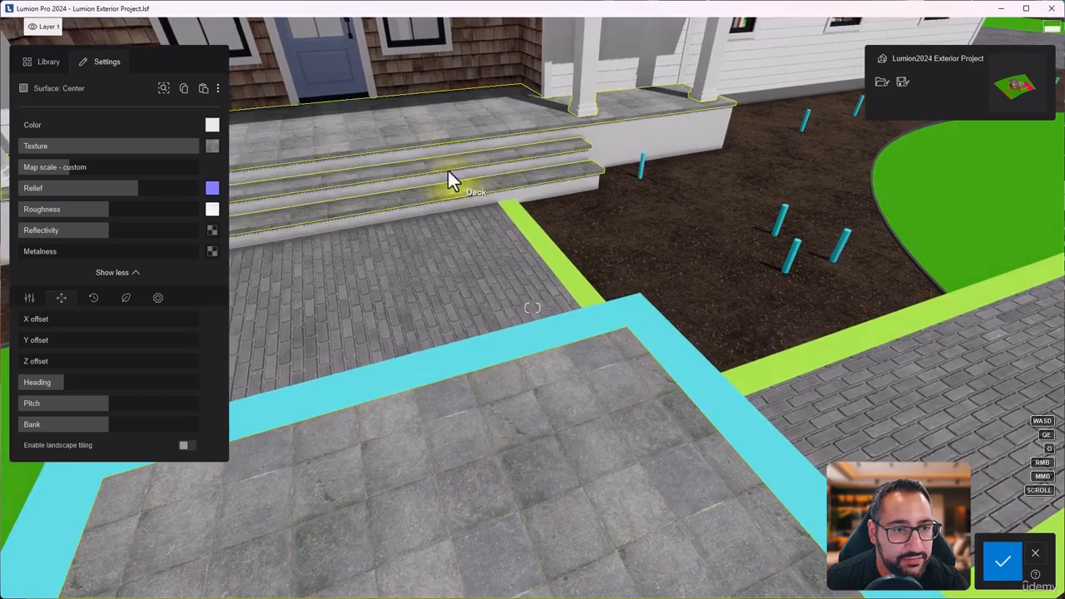
right_drag(549, 380, 572, 342)
key(s)
key(alt+Tab)
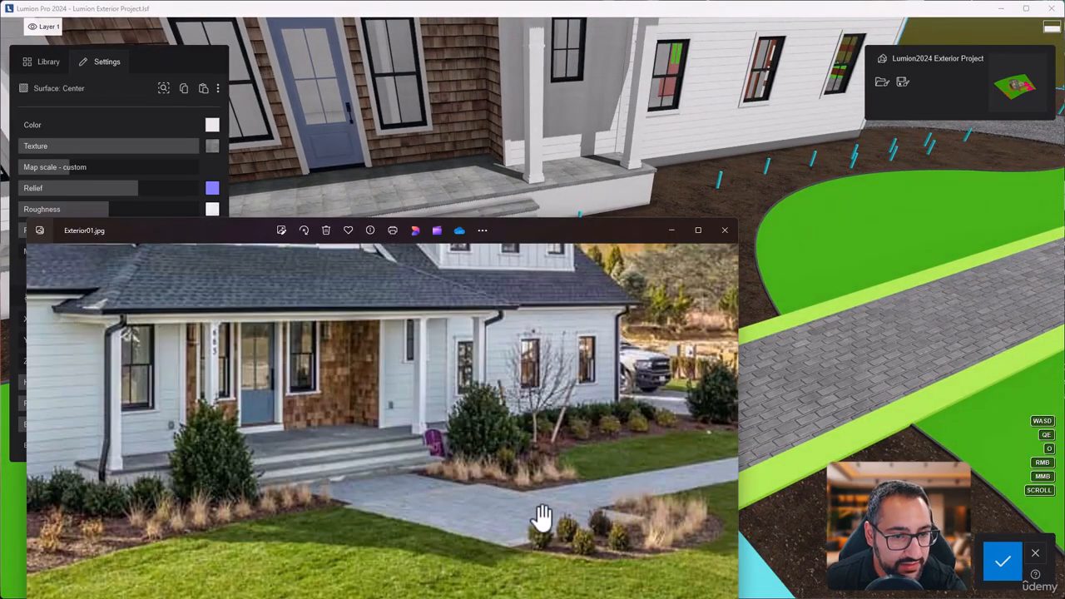
drag(565, 520, 537, 521)
scroll(525, 512, down, 5)
key(Right)
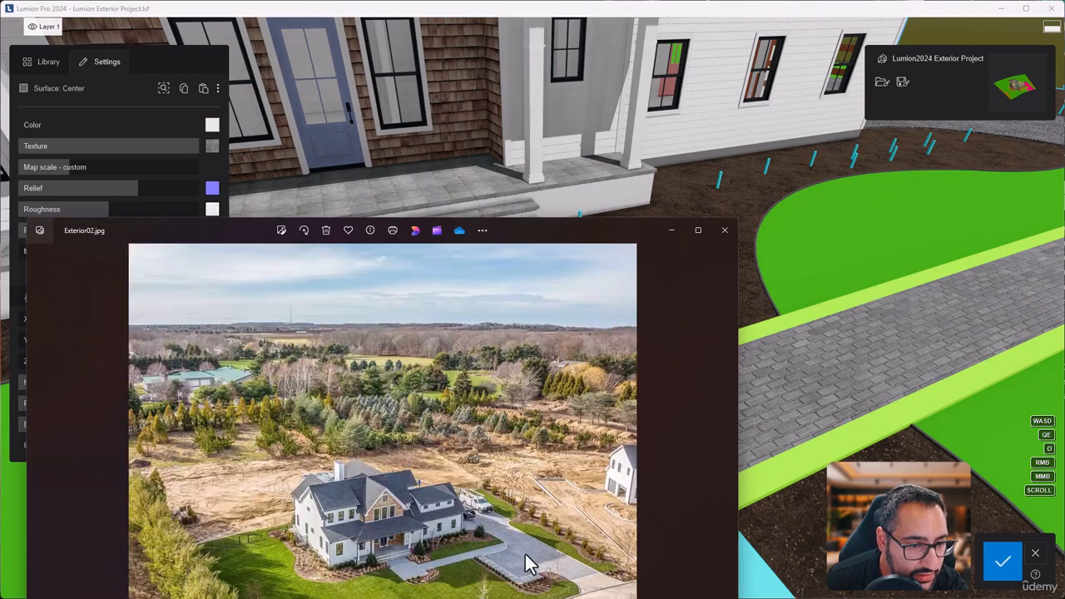
scroll(532, 573, up, 3)
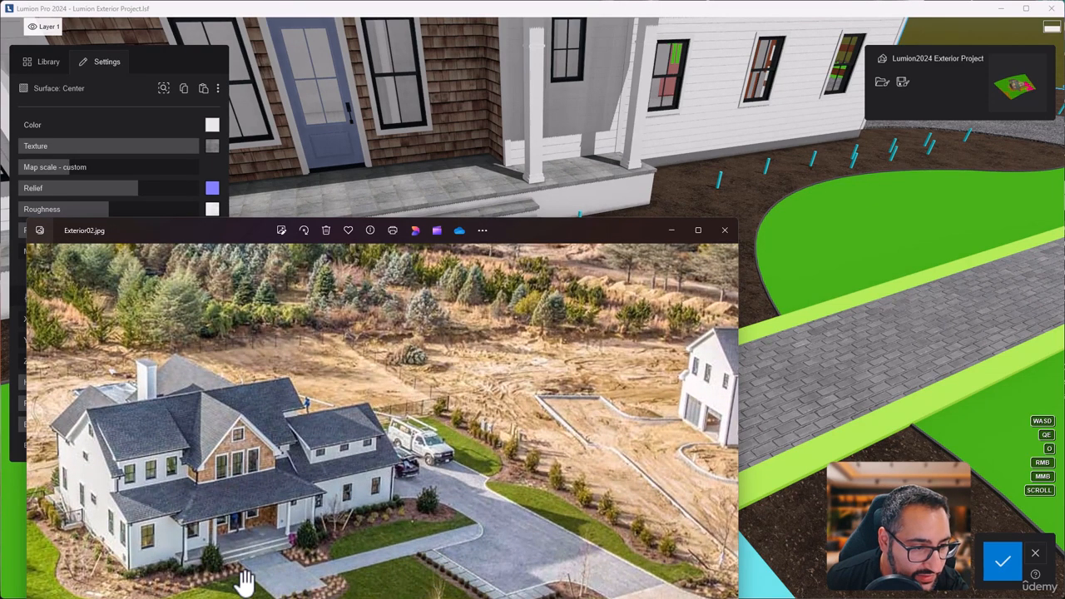
click(935, 459)
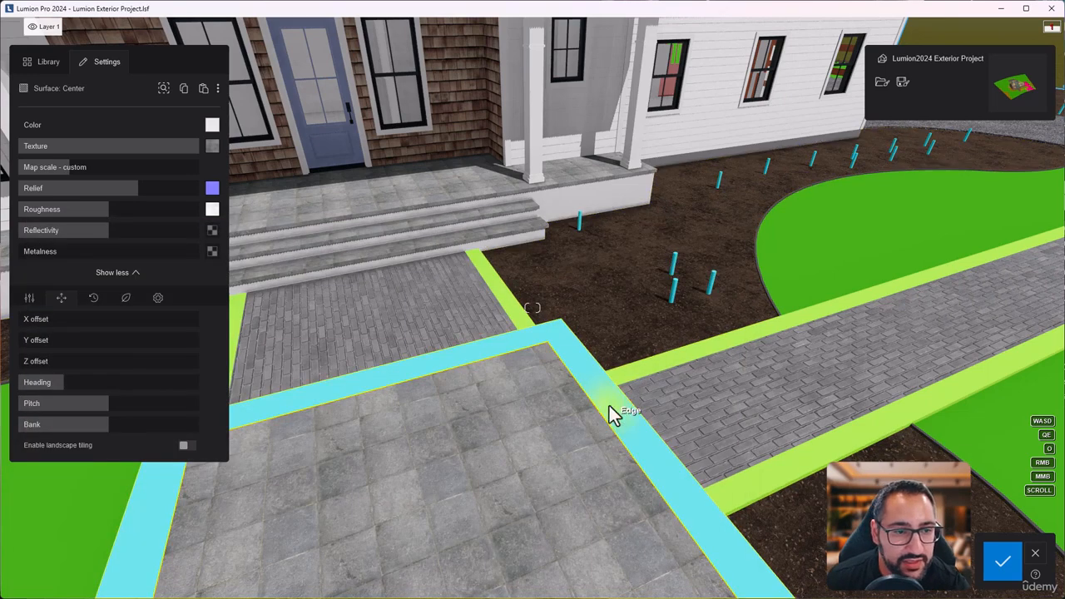
Copy the house's Basement material onto the green Border1 walkway edging and set its texture to 47%
click(704, 159)
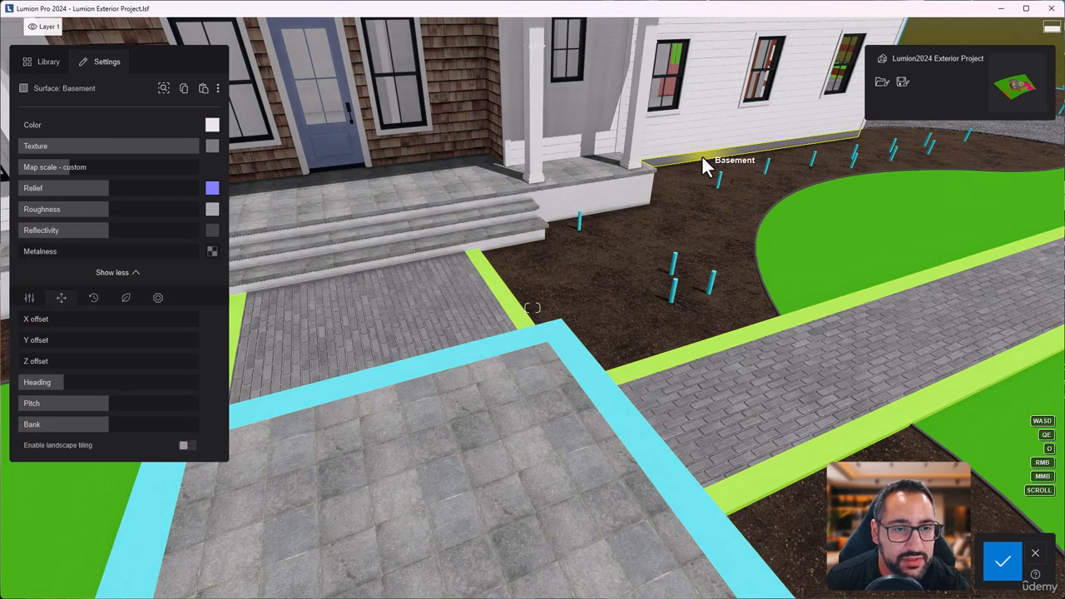
click(185, 89)
click(509, 295)
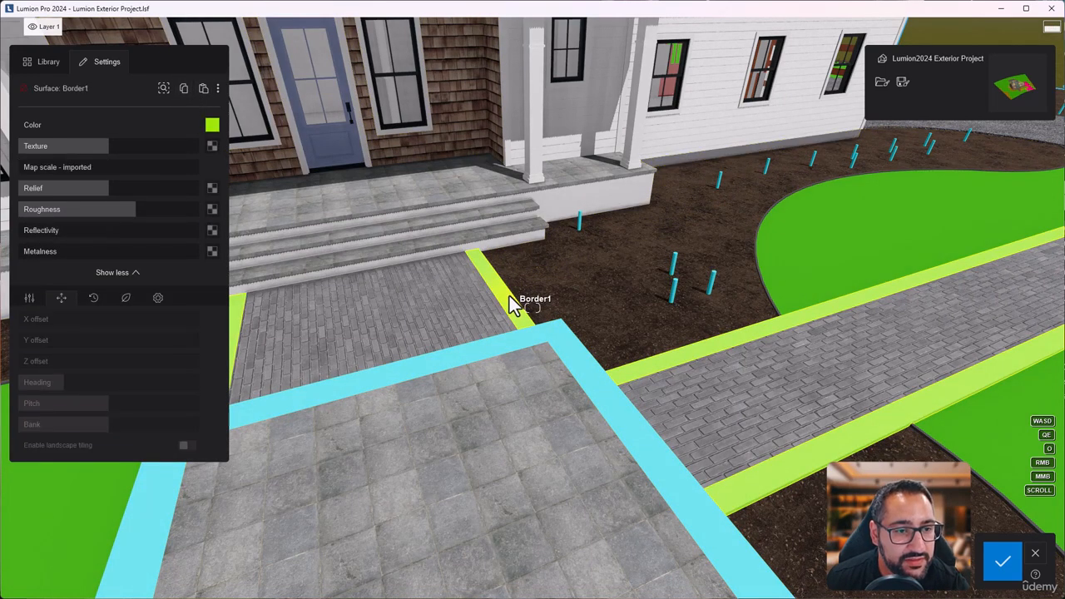
click(203, 89)
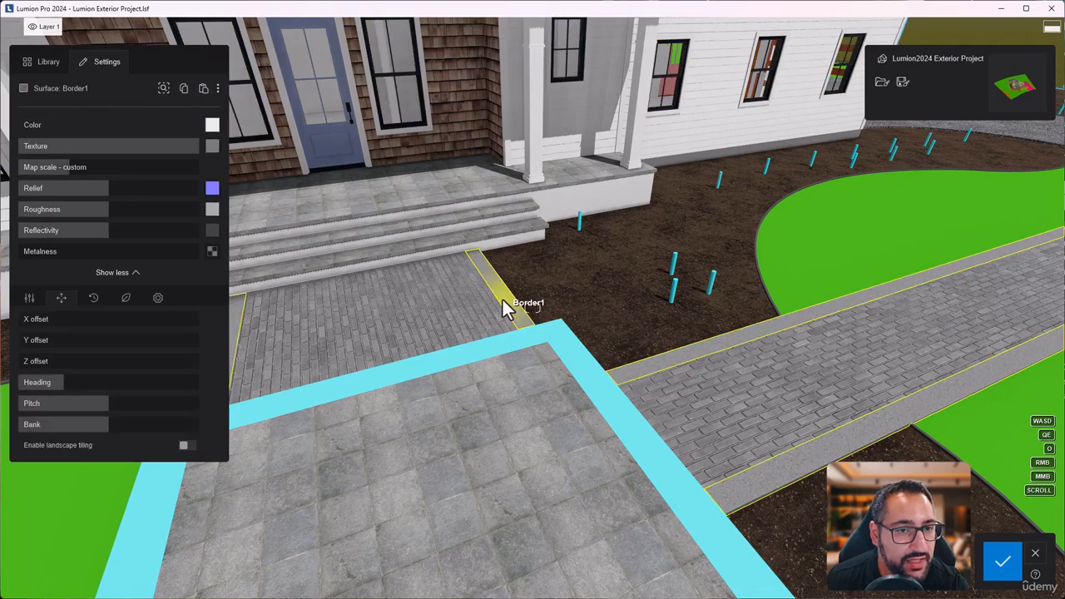
drag(198, 148, 172, 150)
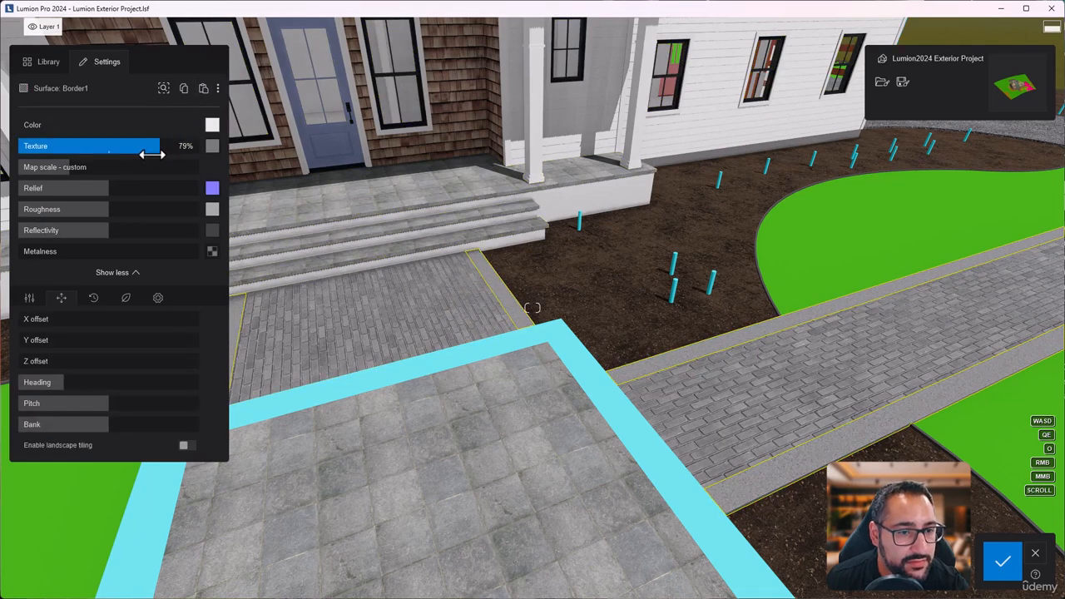
mouse_move(106, 161)
mouse_down()
mouse_move(80, 162)
mouse_move(106, 158)
mouse_up()
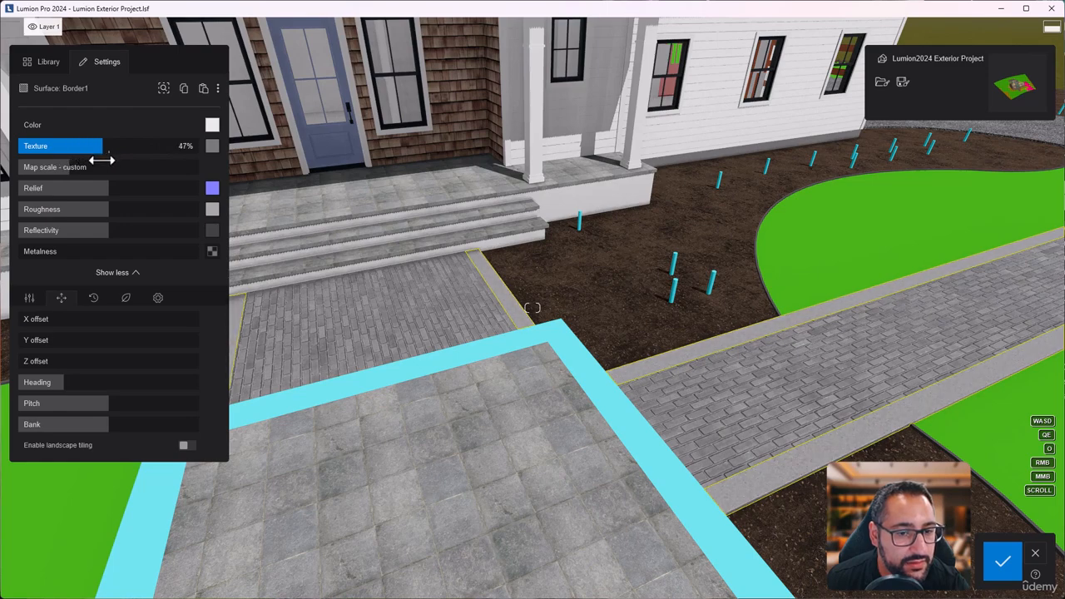
scroll(560, 405, down, 3)
right_drag(560, 404, 623, 364)
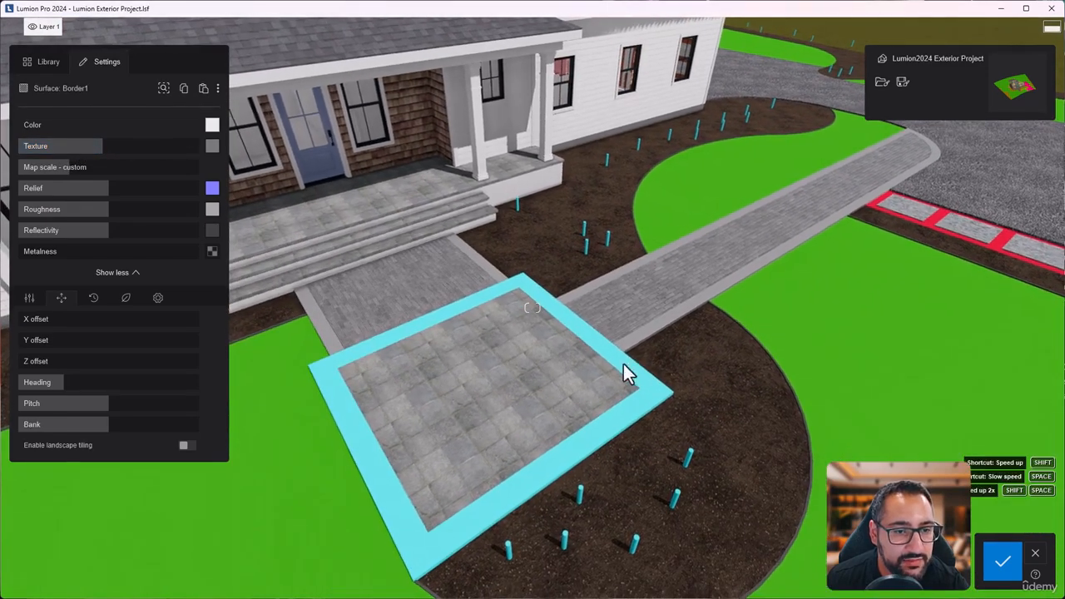
Copy the Border1 material onto the cyan Edge surface framing the Center paving
click(184, 90)
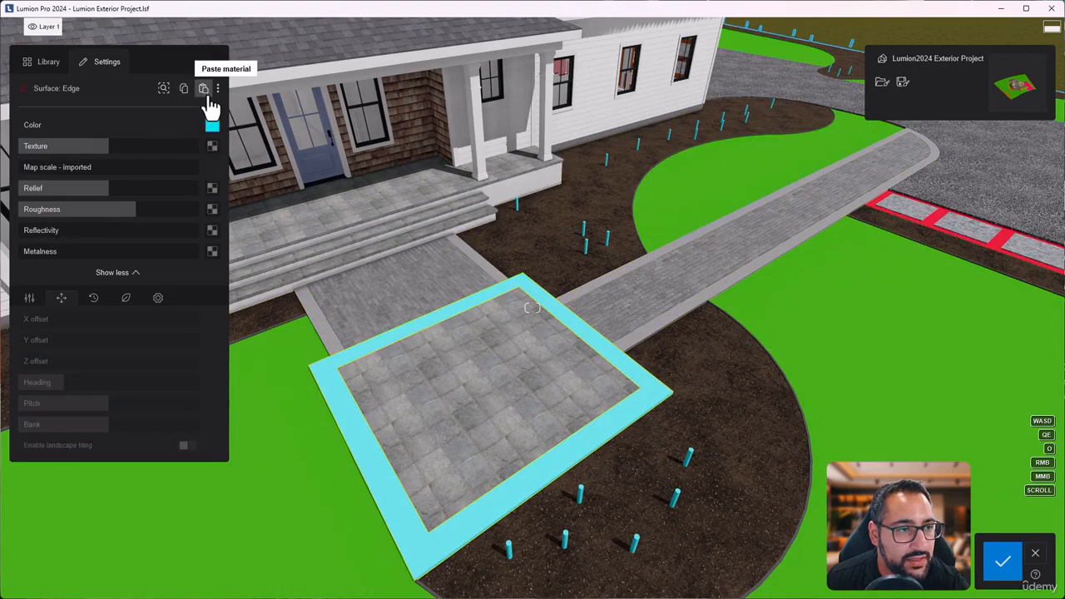
click(203, 88)
right_drag(325, 171, 712, 404)
key(s)
key(w)
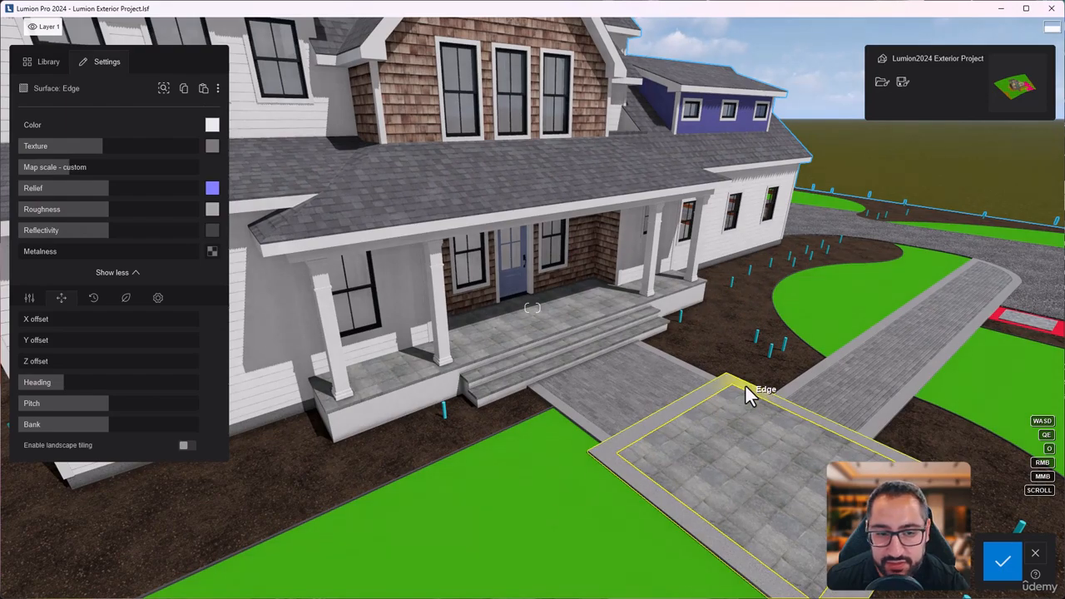
Copy the Driveway1 material onto the red Gravel surface around the stepping stones
key(d)
right_drag(749, 386, 659, 459)
key(w)
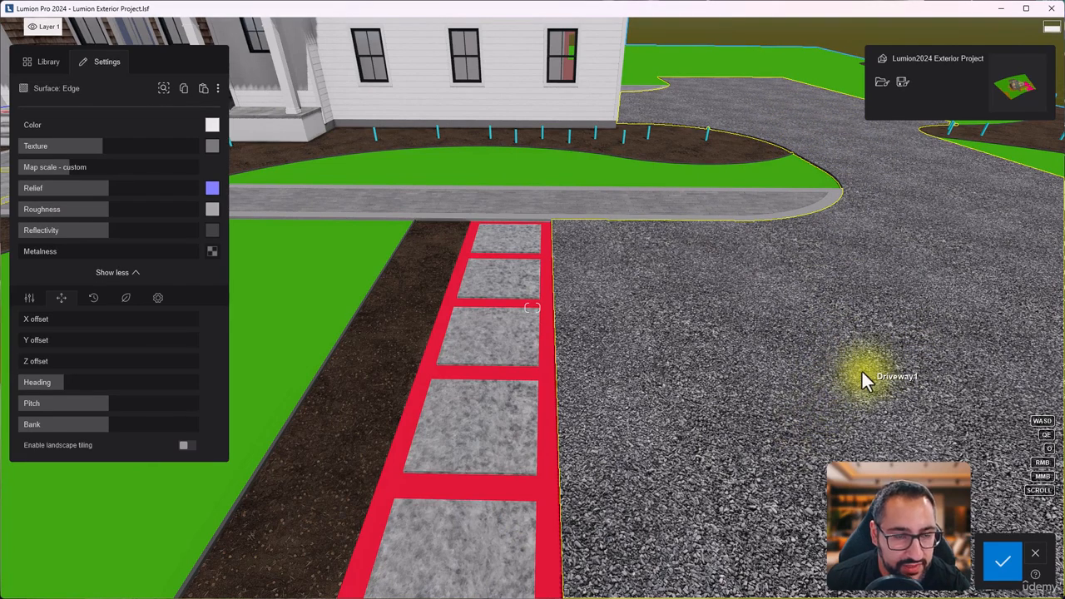
click(562, 310)
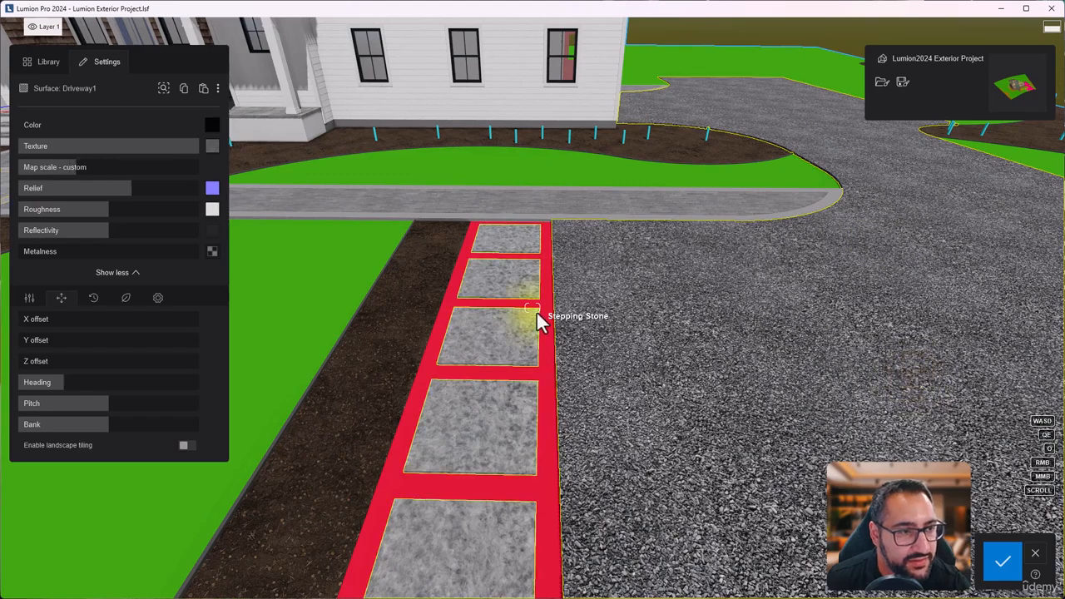
click(543, 333)
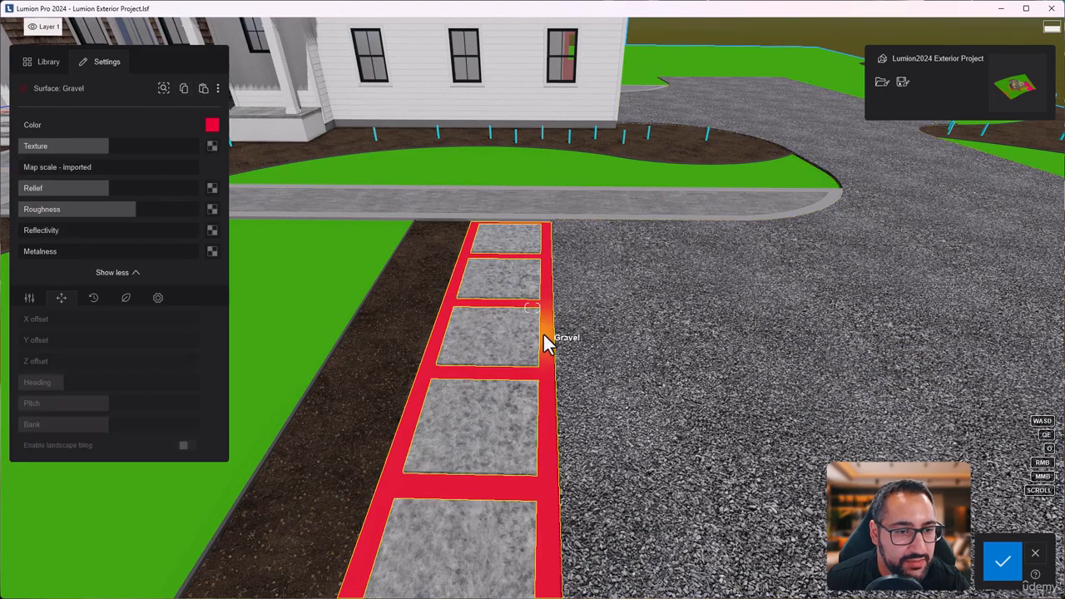
click(204, 89)
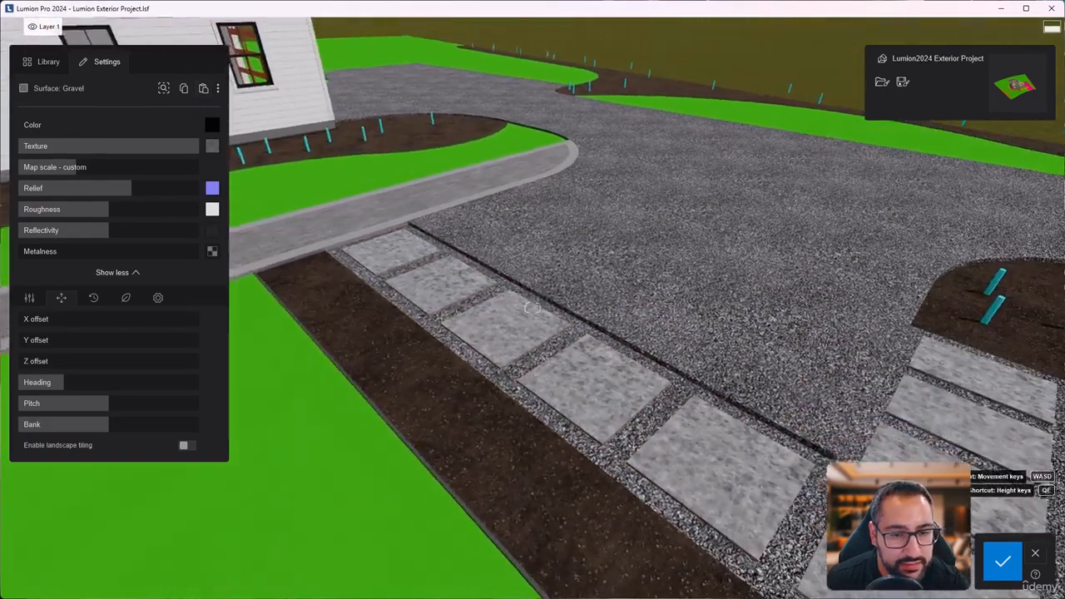
key(s)
right_drag(416, 327, 427, 325)
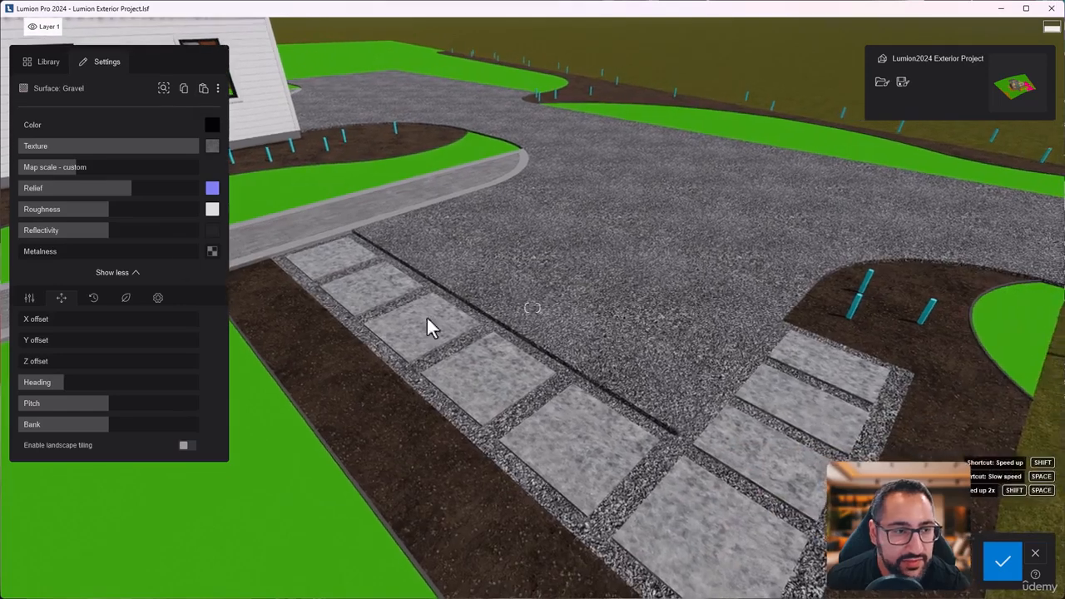
Change the Gravel surface's color to white and reduce its texture strength for a lighter gravel
drag(188, 146, 164, 146)
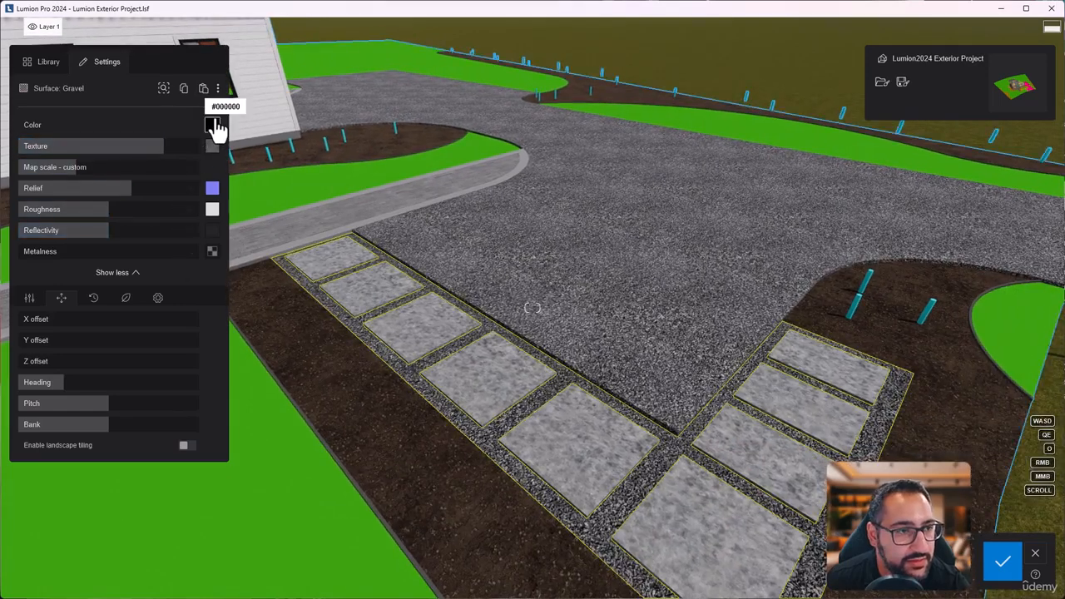
click(214, 127)
drag(266, 153, 214, 114)
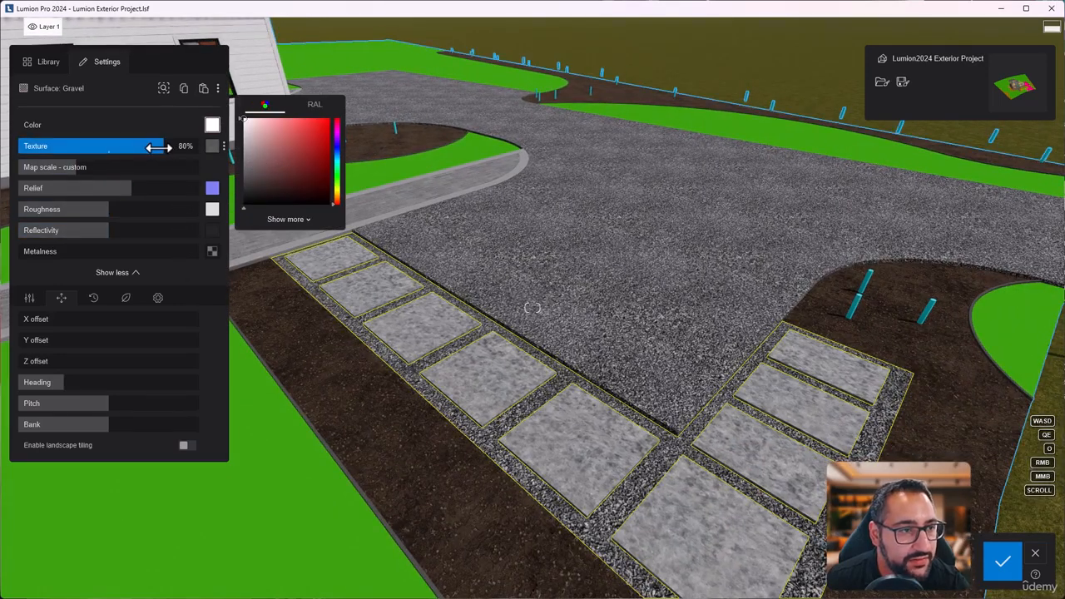
drag(157, 148, 98, 155)
Add Stone weathering of about 17% to the Gravel surface around the stepping stones
click(96, 303)
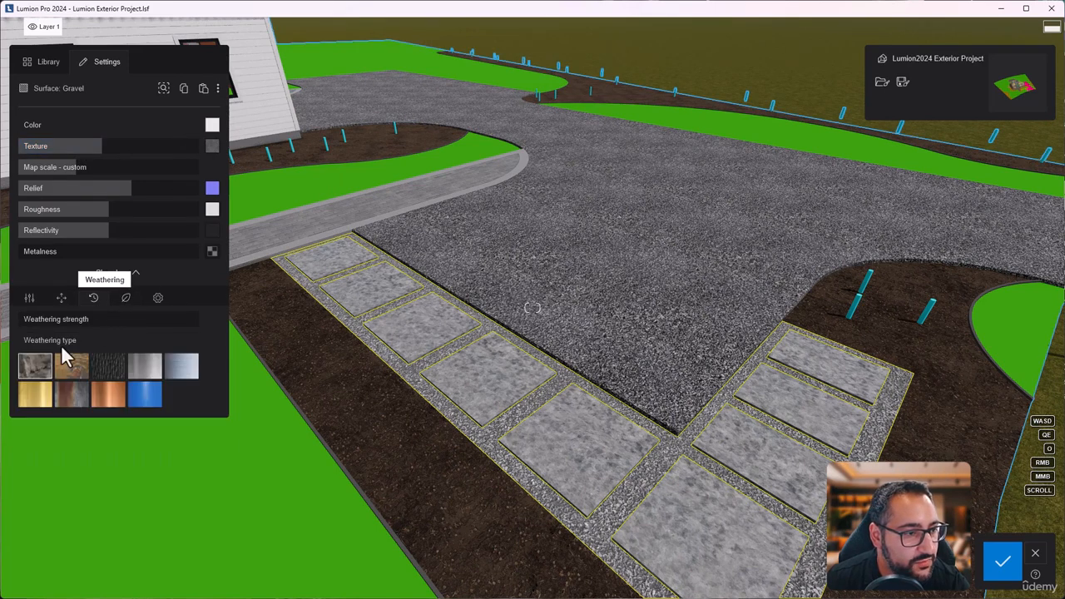
mouse_move(50, 318)
mouse_down()
mouse_move(66, 319)
mouse_move(47, 319)
mouse_up()
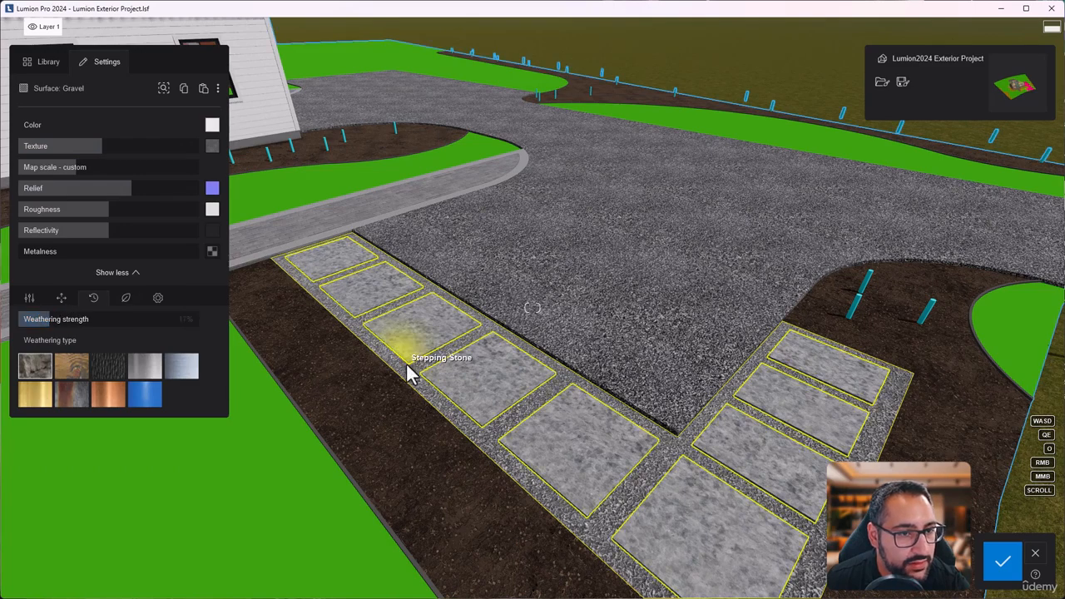
key(s)
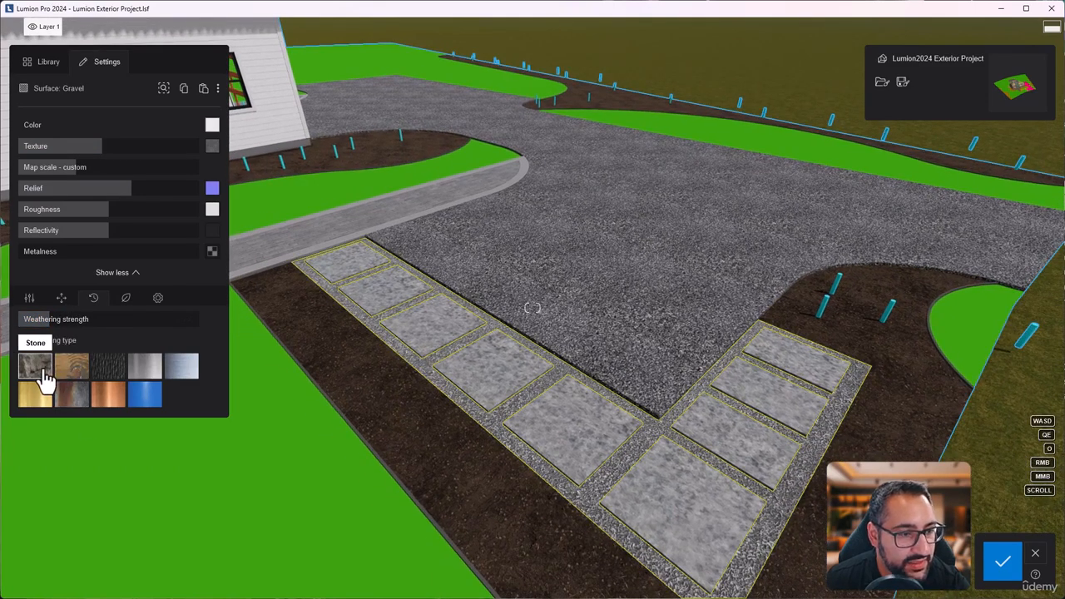
Set the Stone weathering strength of the Driveway1 surface to 22%
click(645, 299)
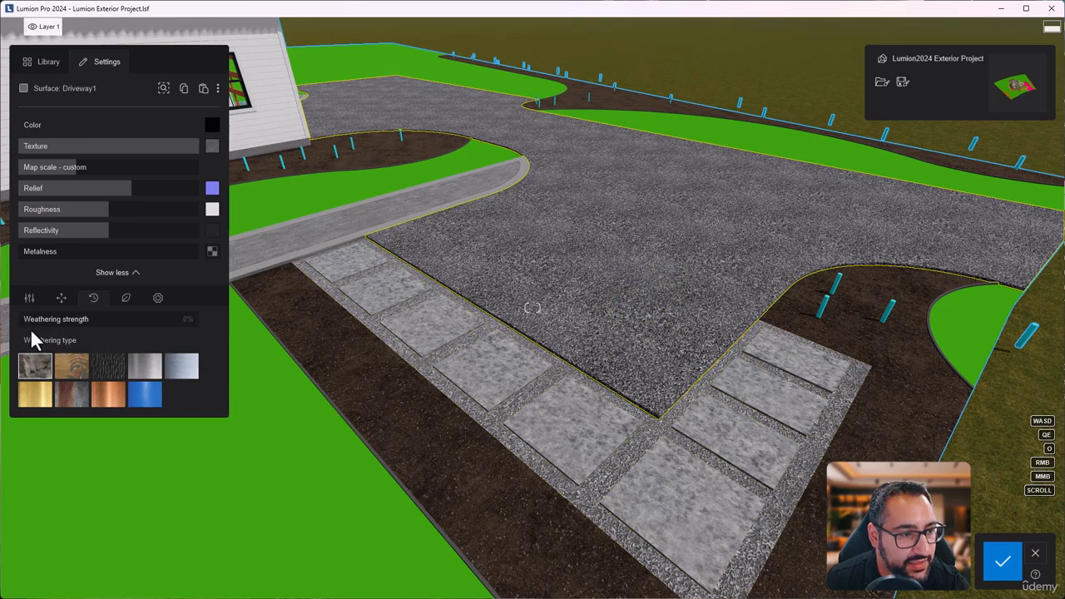
drag(30, 323, 43, 321)
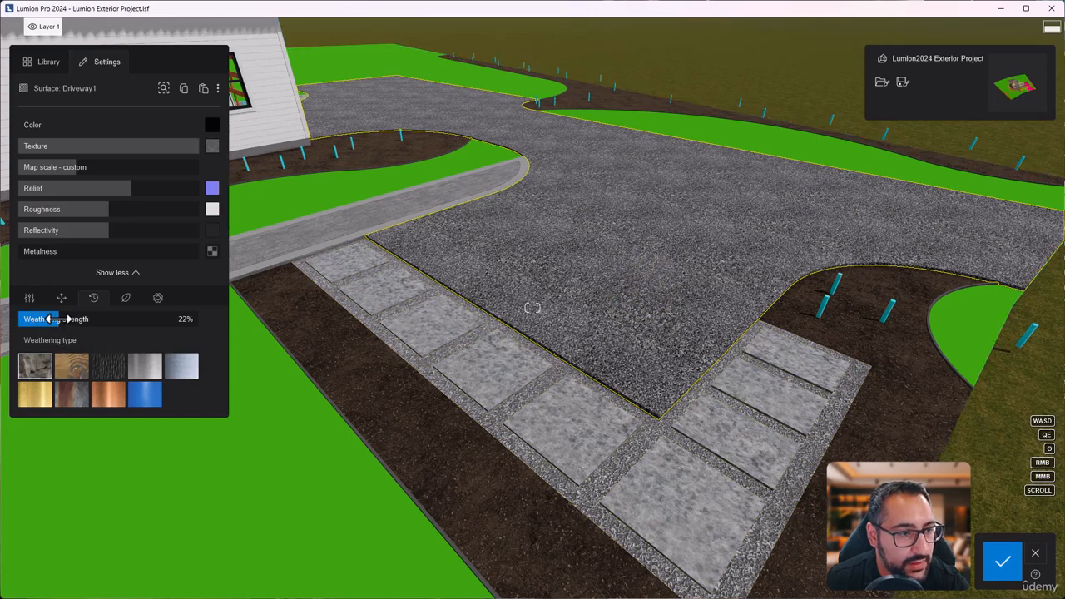
scroll(592, 332, down, 5)
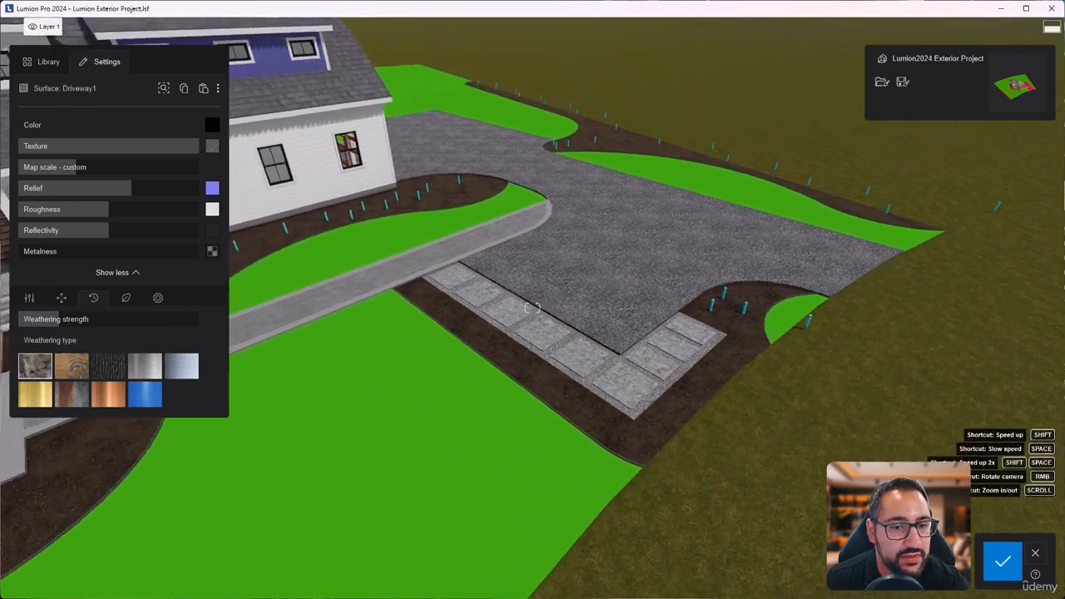
Return to the front of the house and save the material changes
key(d)
right_drag(533, 307, 514, 345)
key(w)
key(d)
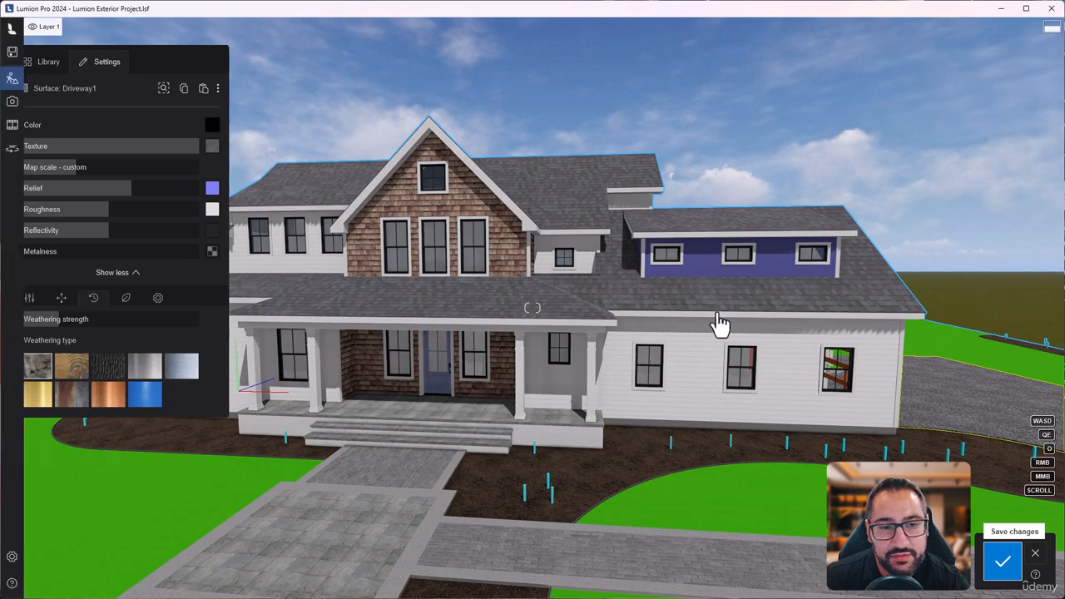
Examine the blue Exterior Wall on the dormer and compare it with Exterior02.jpg and Exterior01.jpg
right_drag(735, 251, 735, 243)
key(d)
right_drag(533, 308, 527, 278)
key(w)
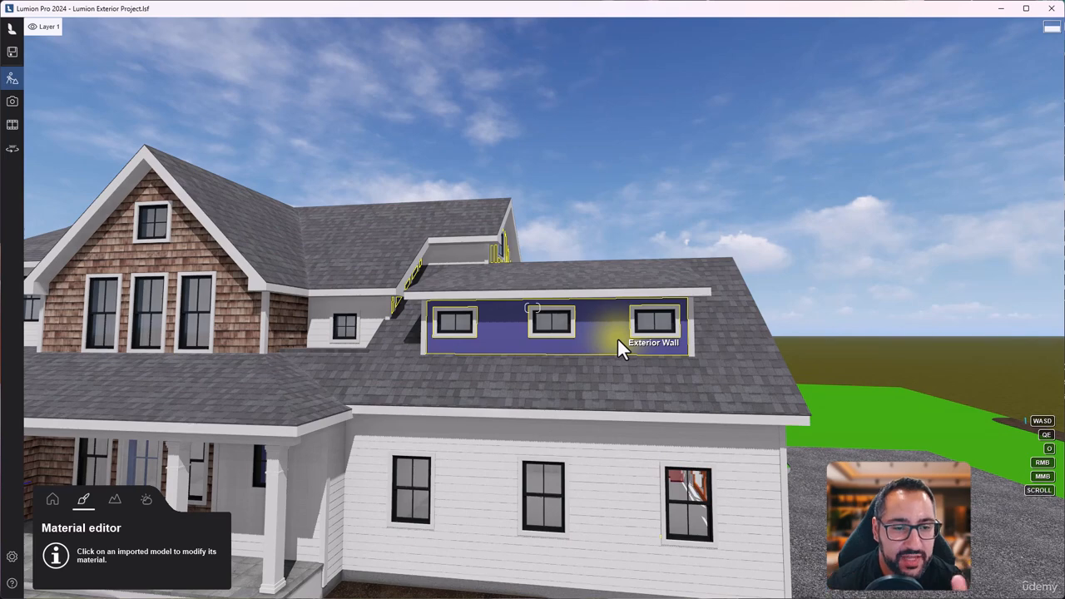
key(alt+Tab)
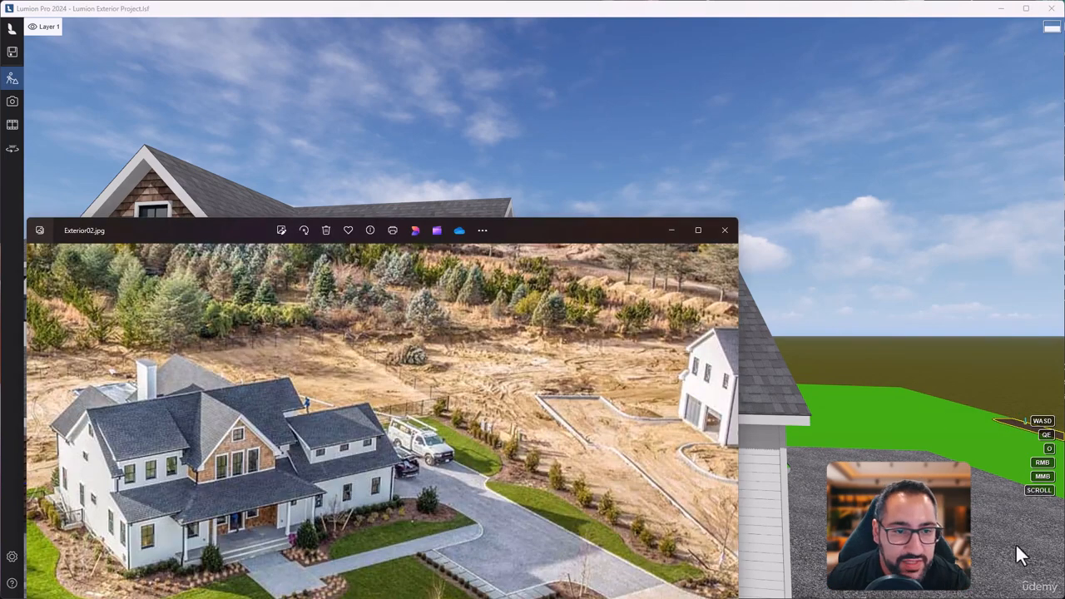
scroll(309, 472, down, 5)
key(Left)
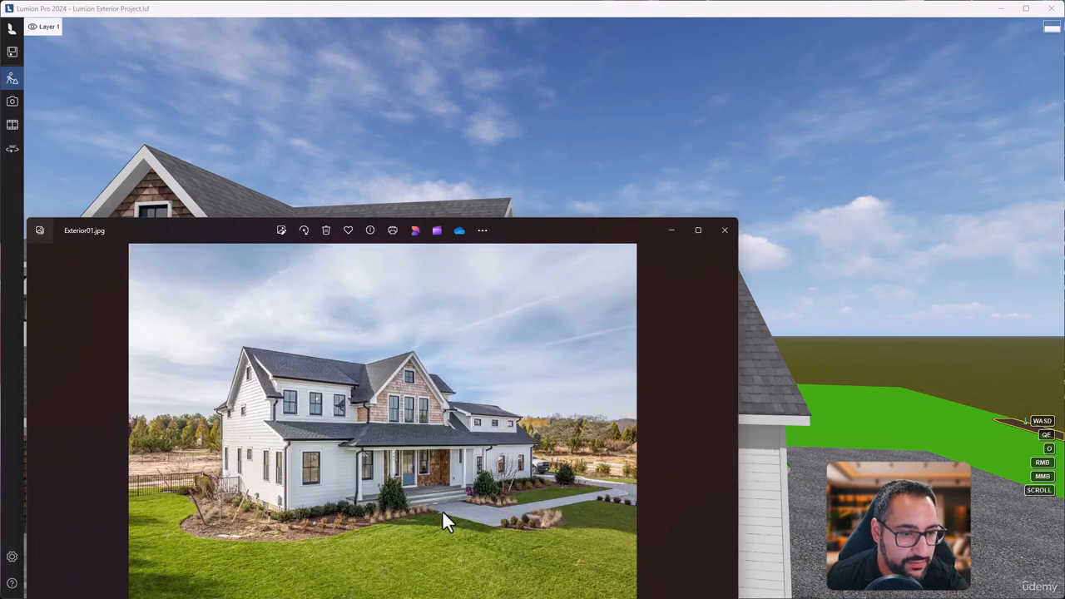
Examine the dormer siding, shingles and front gable in the Exterior01.jpg reference up close
scroll(447, 509, up, 3)
scroll(543, 450, up, 4)
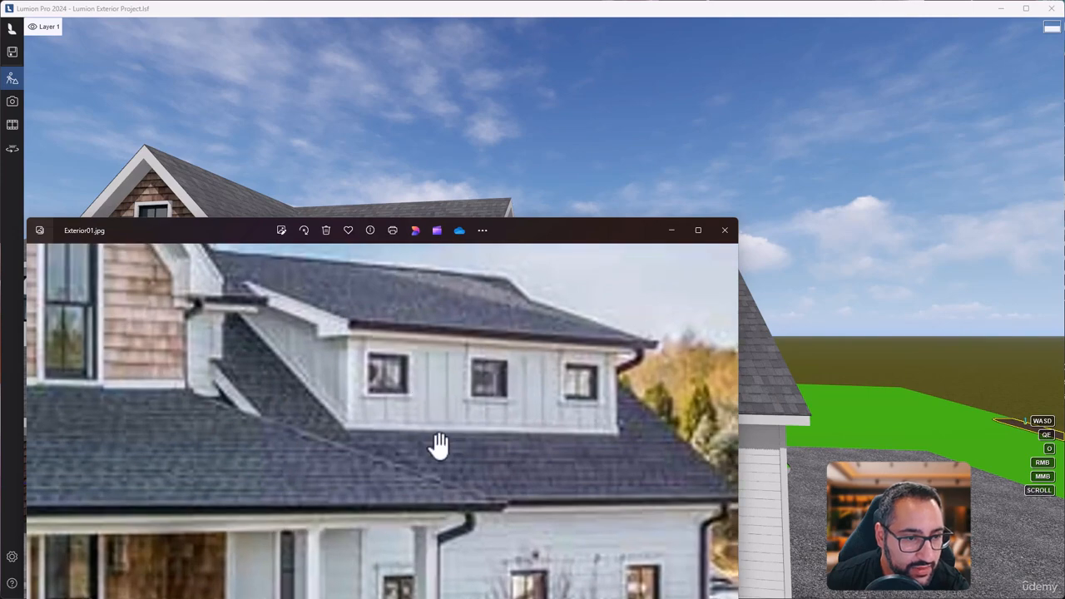
scroll(438, 436, down, 2)
scroll(443, 435, down, 2)
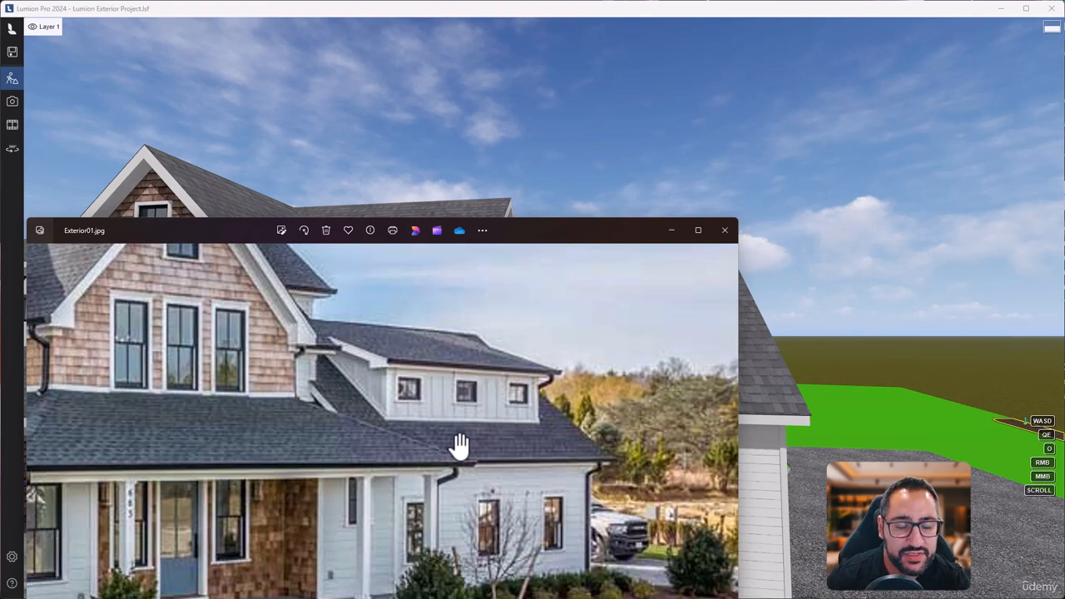
scroll(570, 436, down, 2)
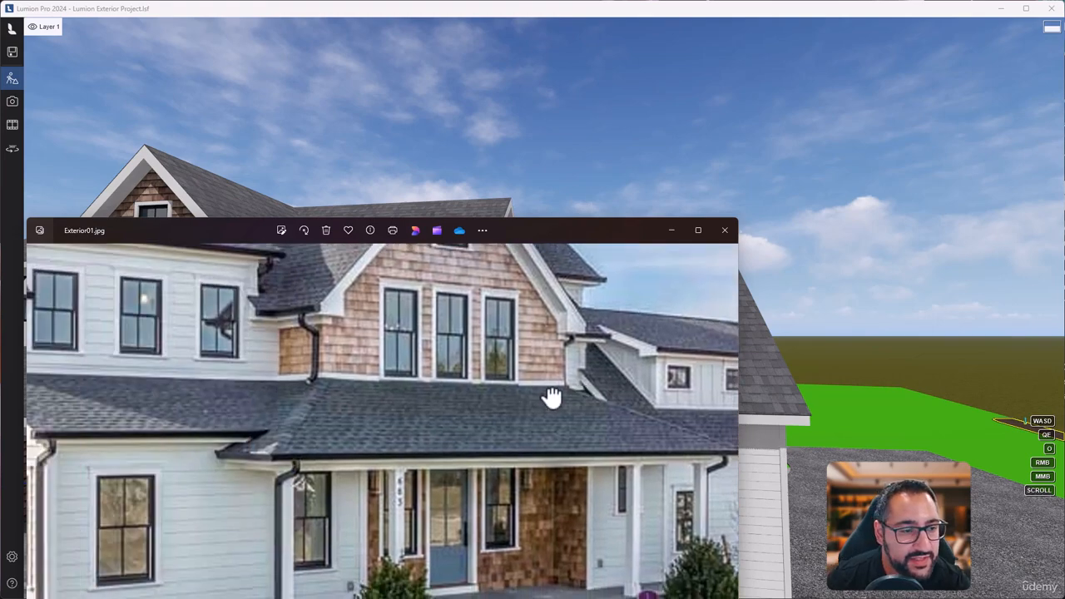
scroll(470, 477, up, 2)
drag(470, 476, 685, 494)
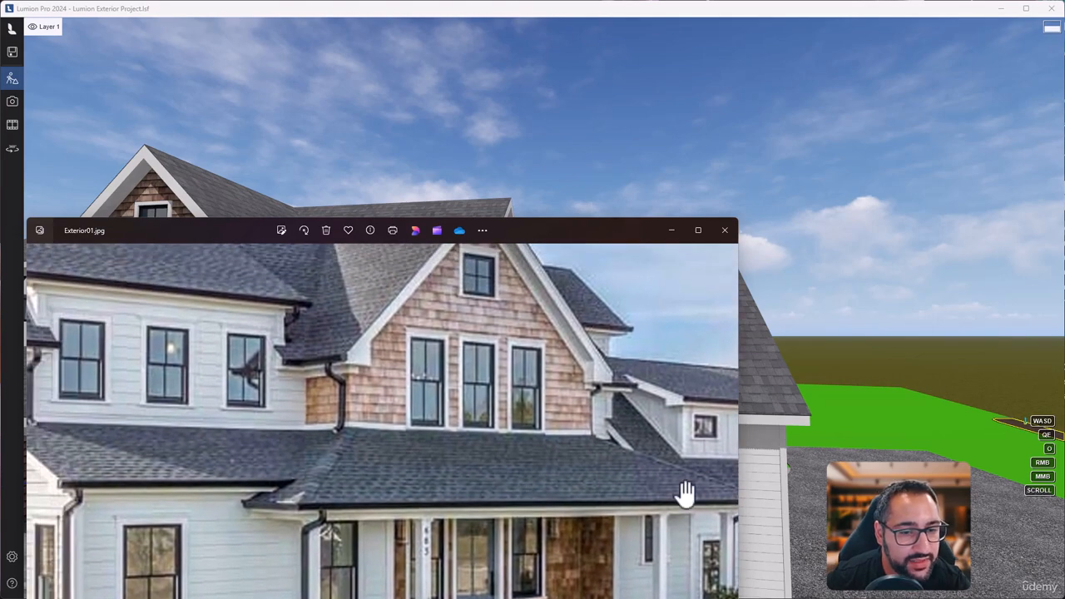
Return to Lumion, select the blue Exterior Wall on the dormer and search the material library for "metal"
click(775, 485)
click(616, 349)
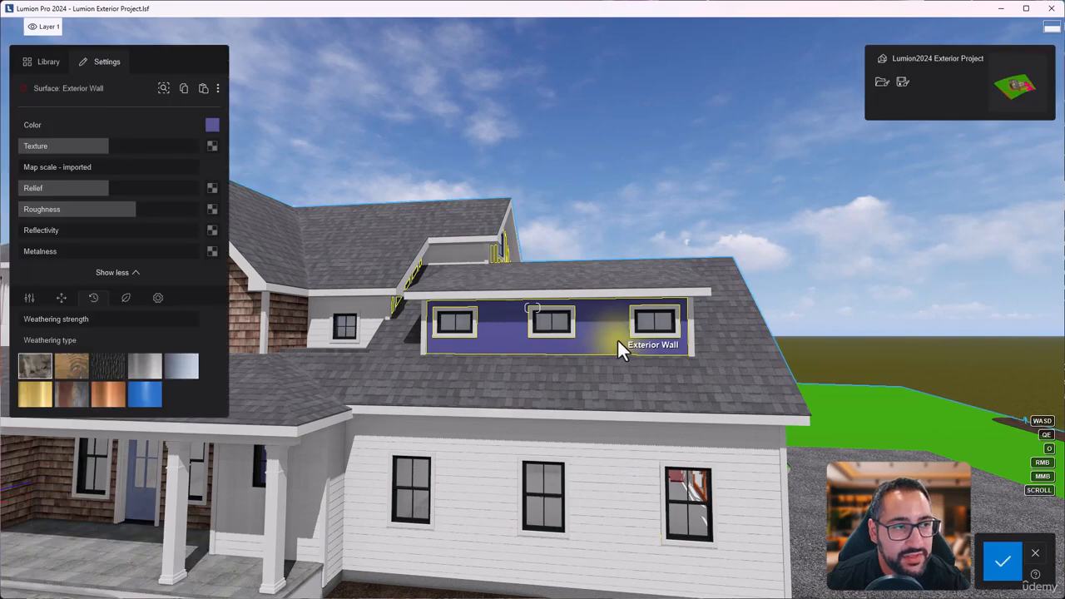
click(42, 64)
mouse_move(148, 343)
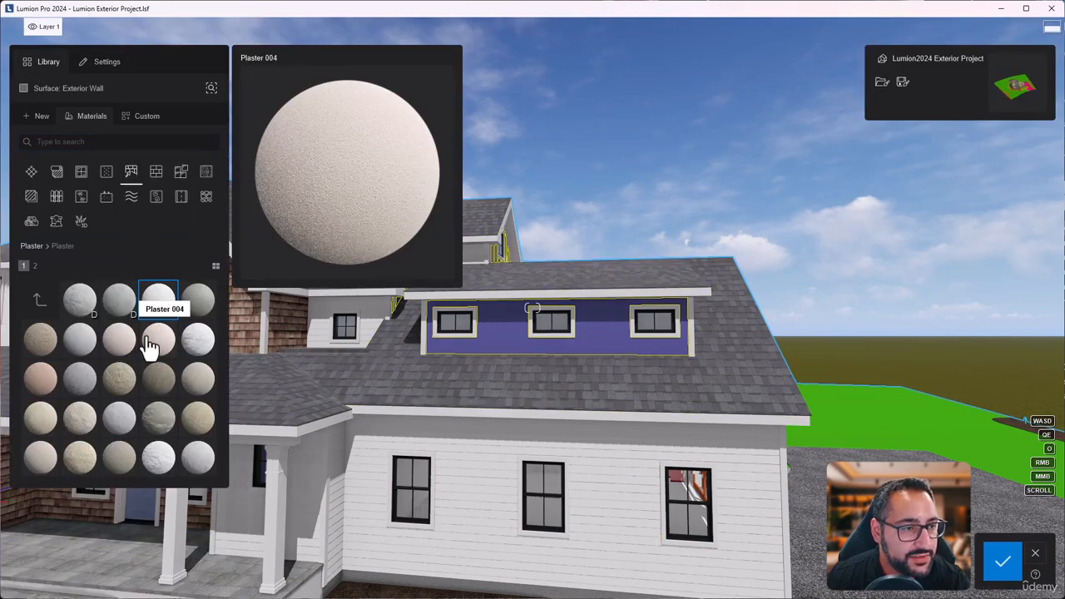
click(113, 142)
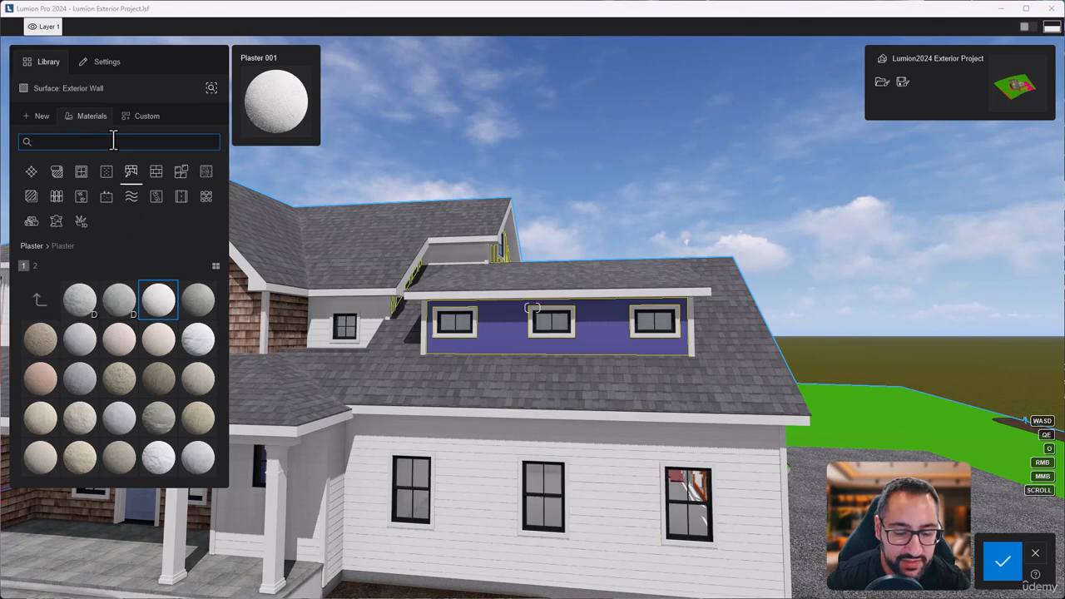
scroll(117, 146, down, 1)
text(m)
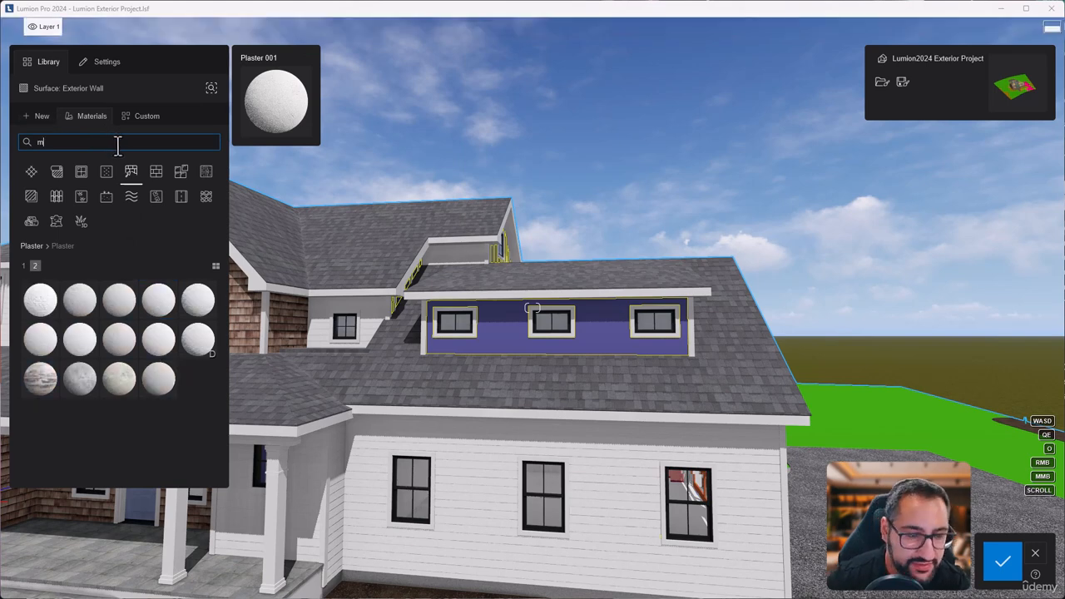
text(etal)
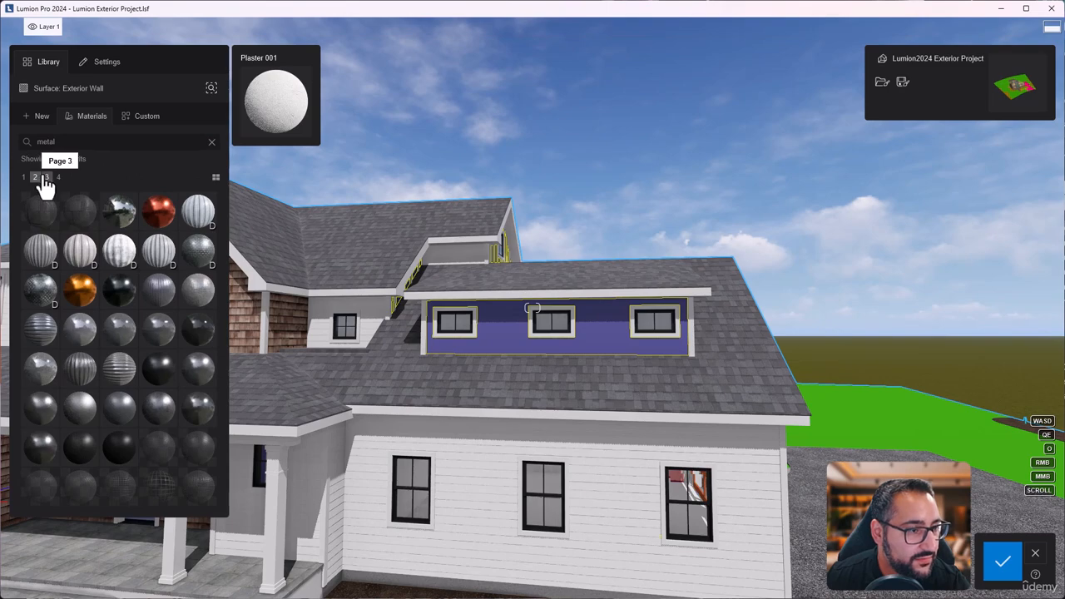
Apply the Metal Painted 009d 1024 material from page 3 of the results to the dormer's Exterior Wall and inspect it up close
click(46, 178)
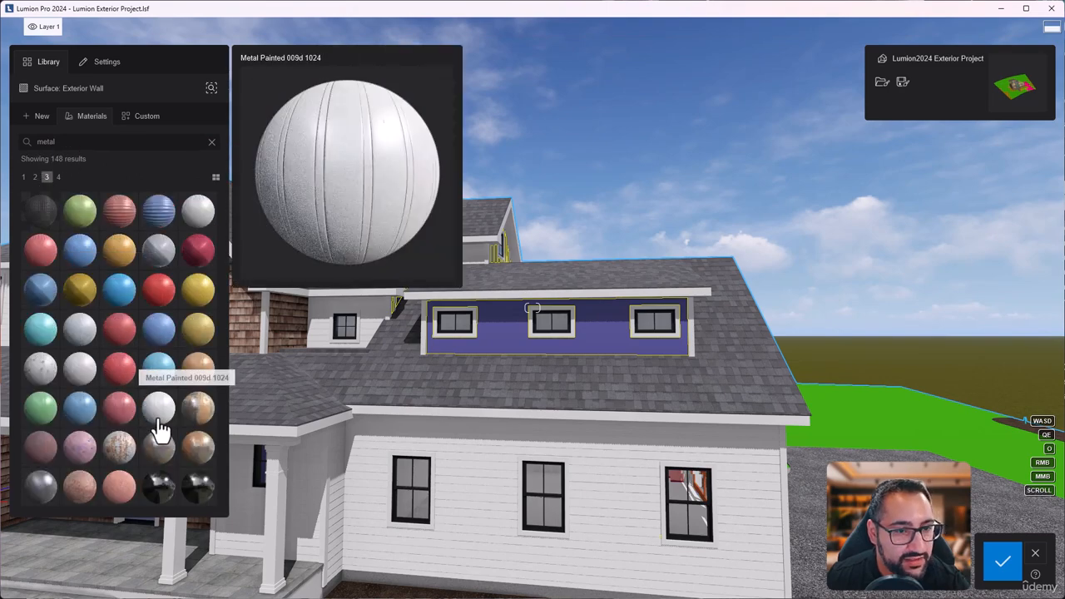
key(w)
right_drag(532, 383, 637, 405)
key(w)
key(s)
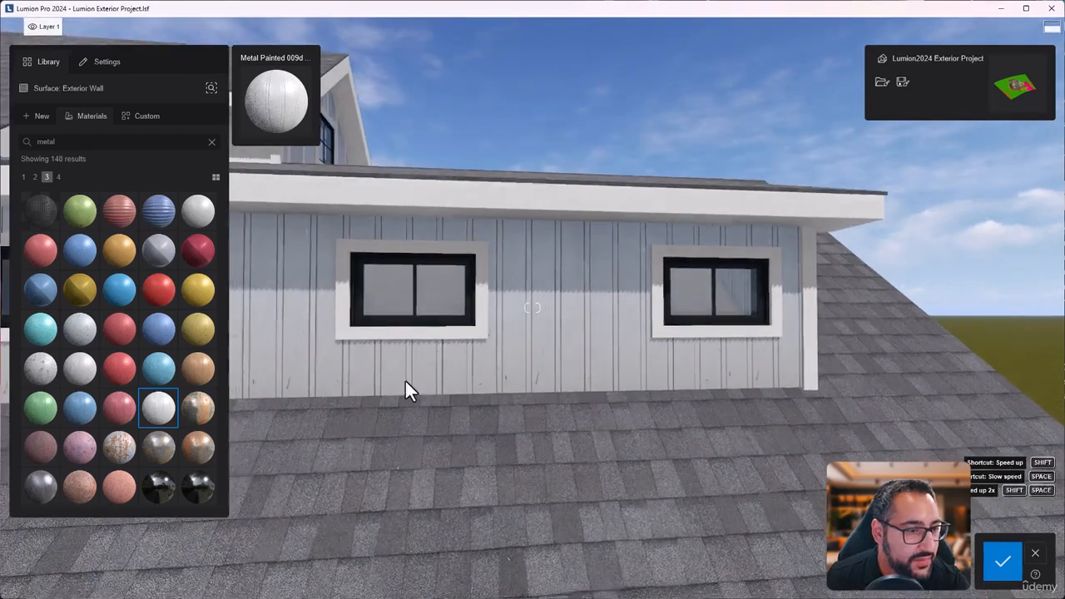
In the dormer wall's material settings, reduce Metalness to zero and raise Roughness slightly above the middle of its range
double_click(167, 416)
key(a)
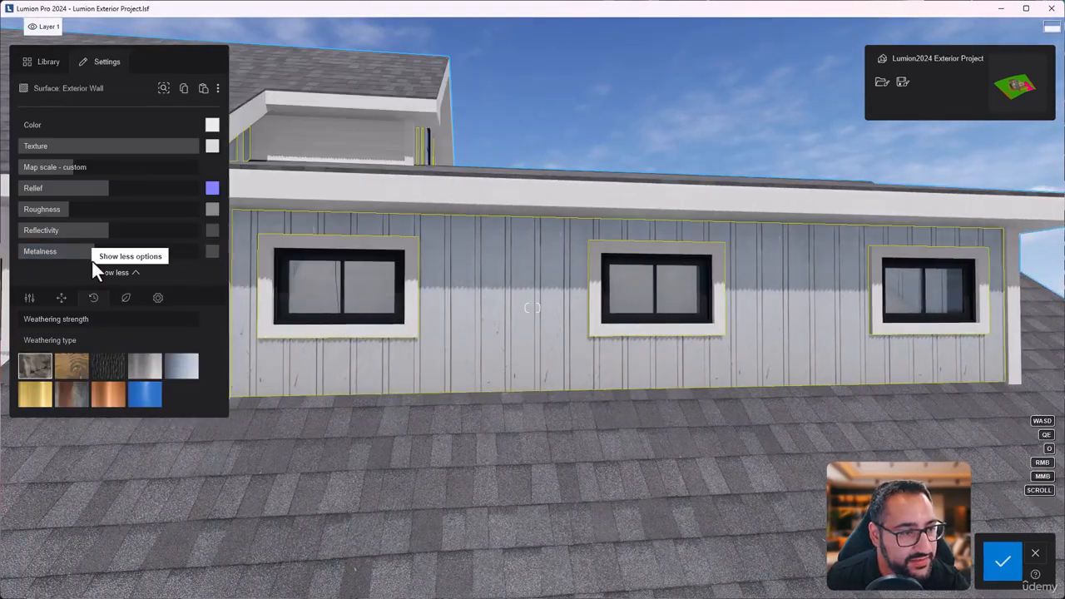
drag(91, 252, 19, 251)
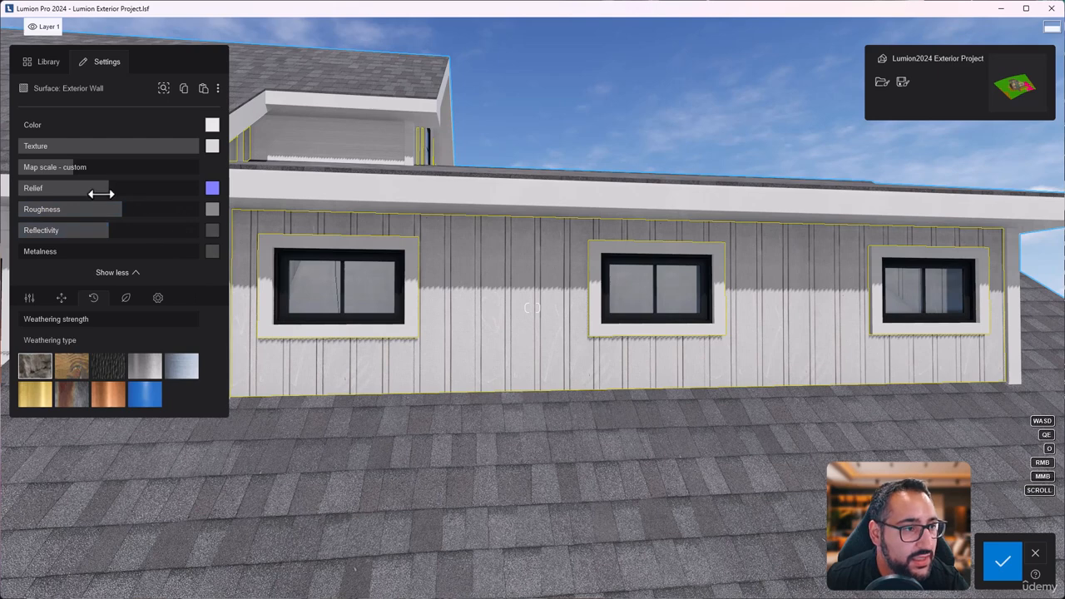
Try stronger and weaker Relief on the dormer wall, up to 200%, and reduce its Texture to about 50%
drag(100, 194, 237, 209)
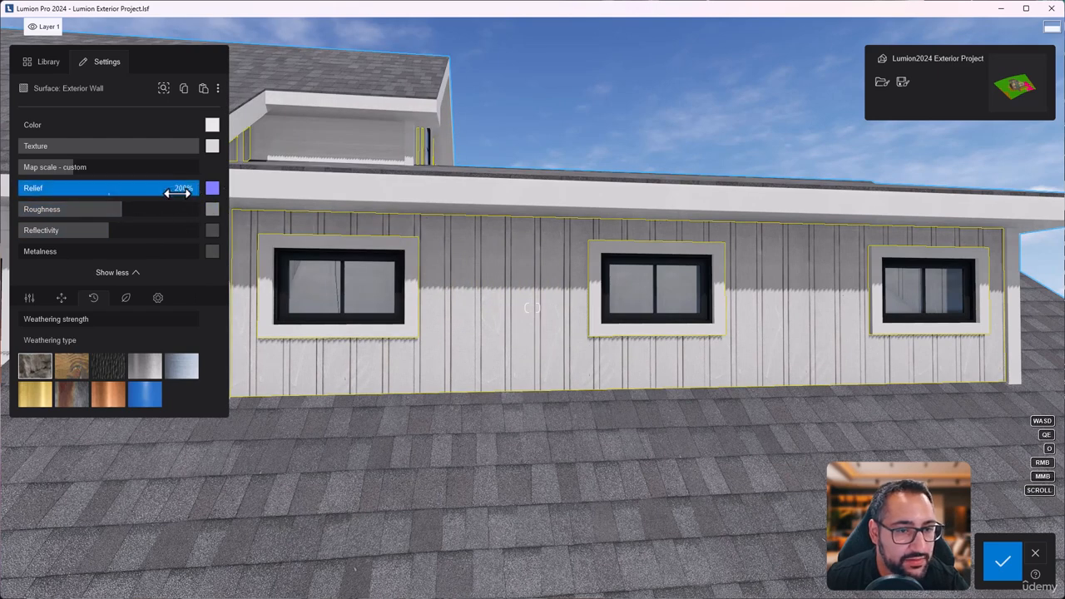
drag(177, 193, 18, 191)
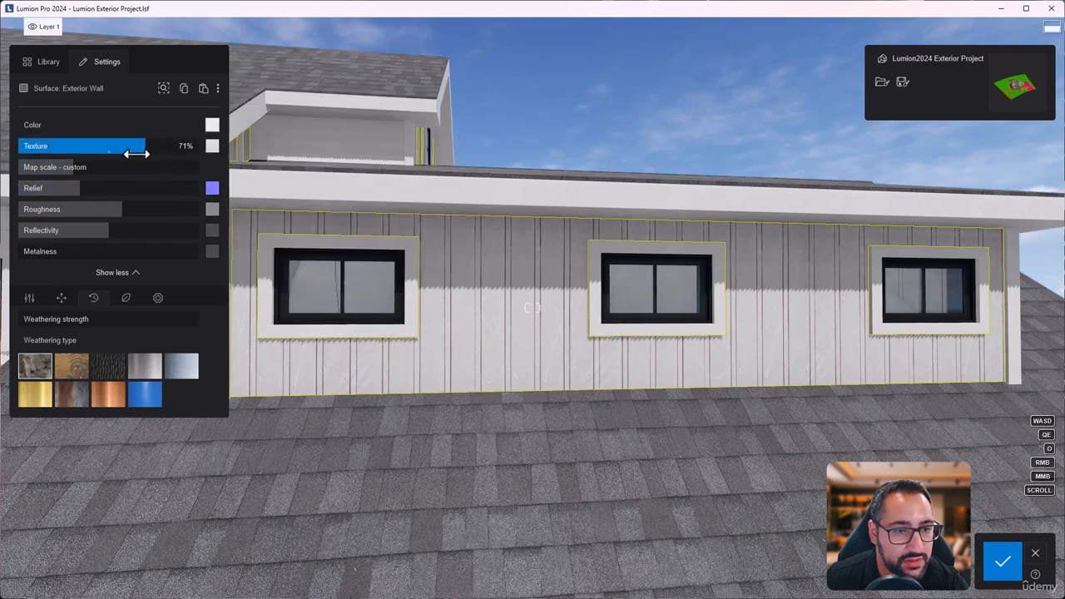
mouse_move(99, 155)
mouse_down()
mouse_move(68, 156)
mouse_move(109, 153)
mouse_up()
Set the dormer wall's Texture to about 20% and its Relief to about 190%, checking the siding from a distance and up close
key(s)
right_drag(589, 261, 537, 239)
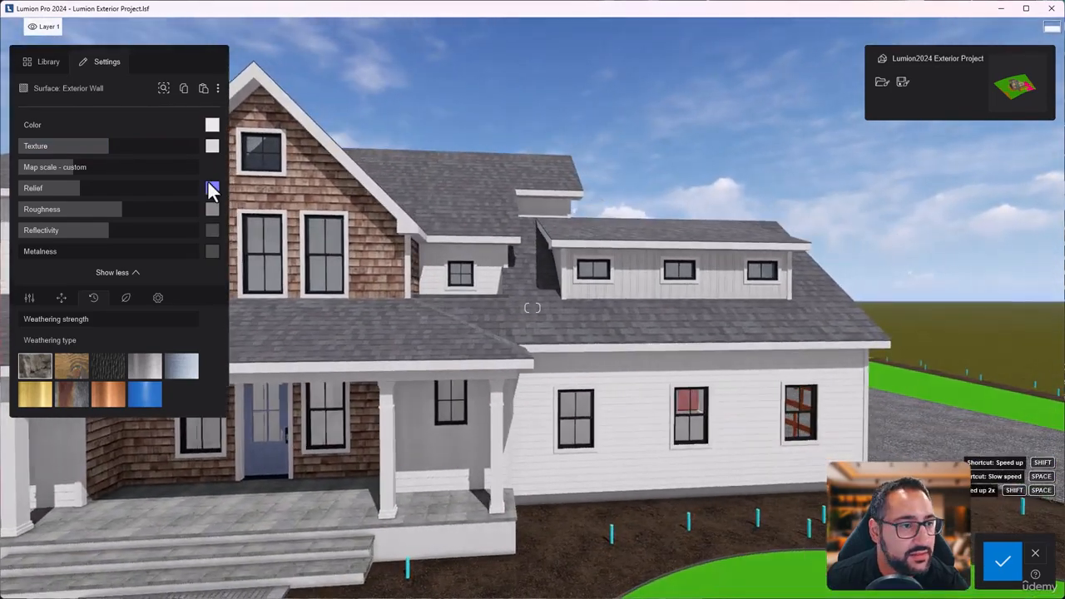
drag(109, 153, 54, 154)
key(w)
right_drag(466, 326, 506, 305)
drag(76, 188, 159, 187)
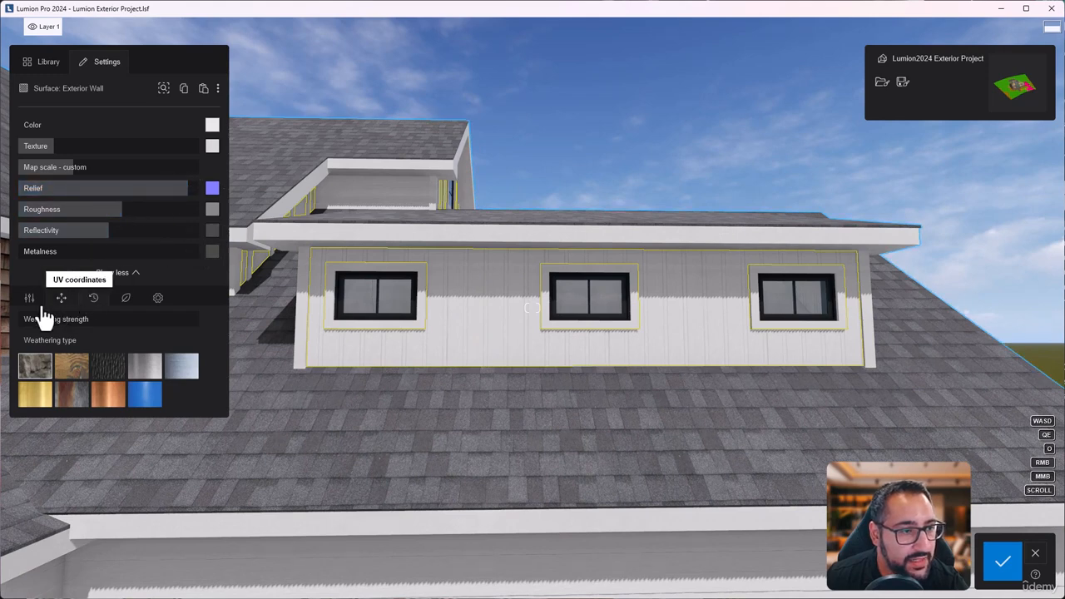
Add Stone weathering of about 15% to the dormer wall and check the siding from the front of the house
mouse_move(38, 319)
mouse_down()
mouse_move(81, 319)
mouse_move(36, 327)
mouse_up()
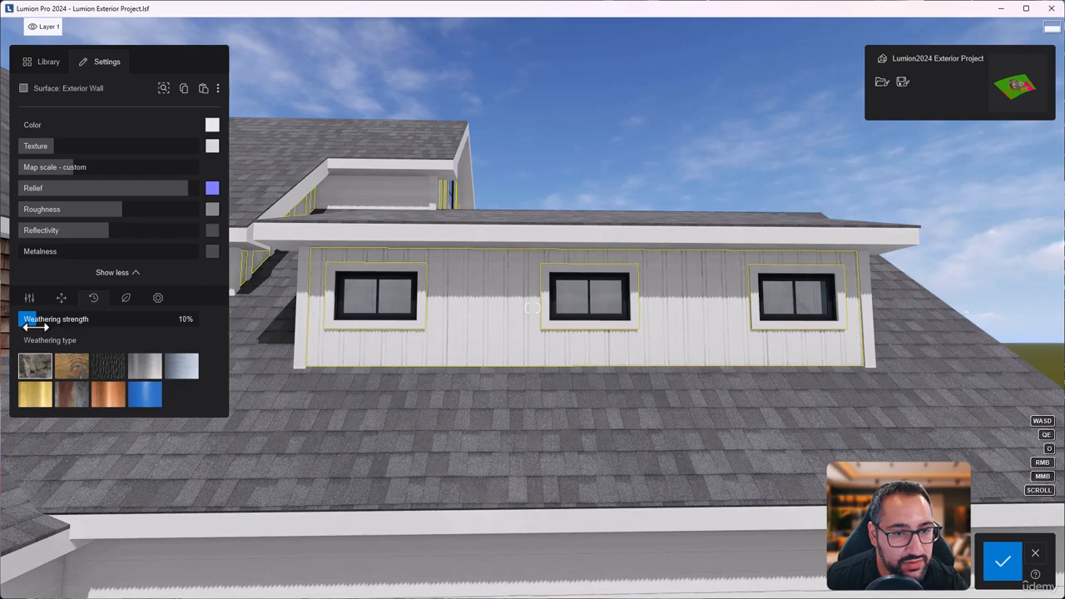
key(s)
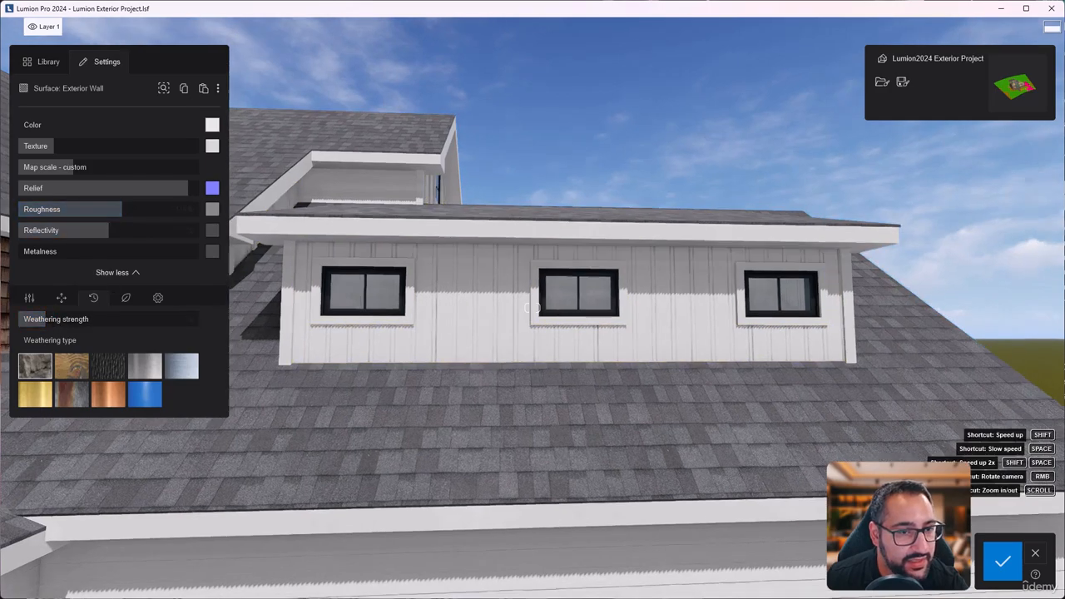
key(a)
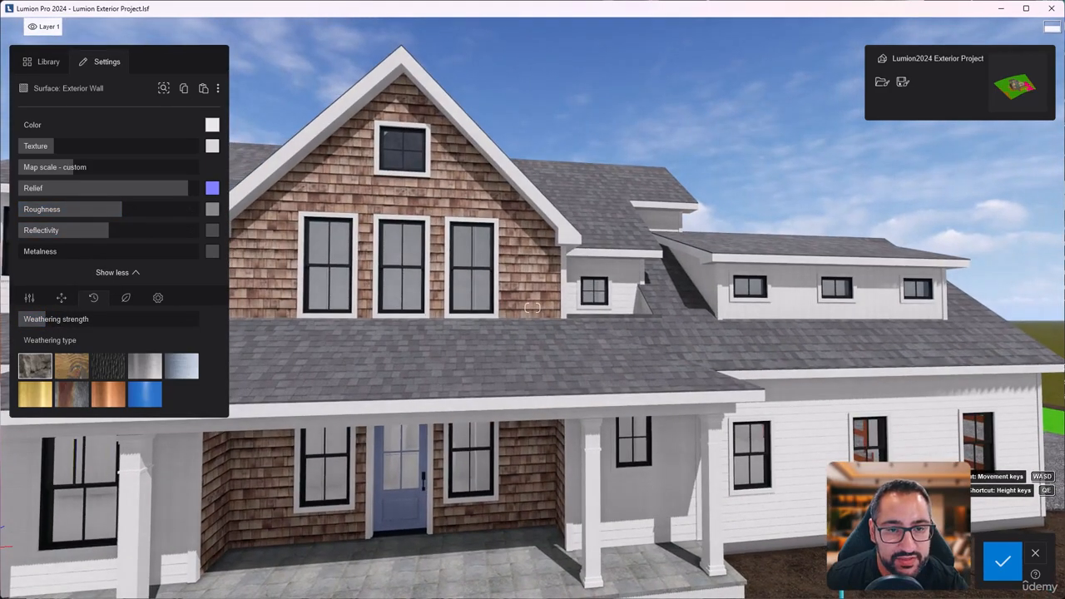
right_drag(532, 308, 658, 304)
key(w)
key(a)
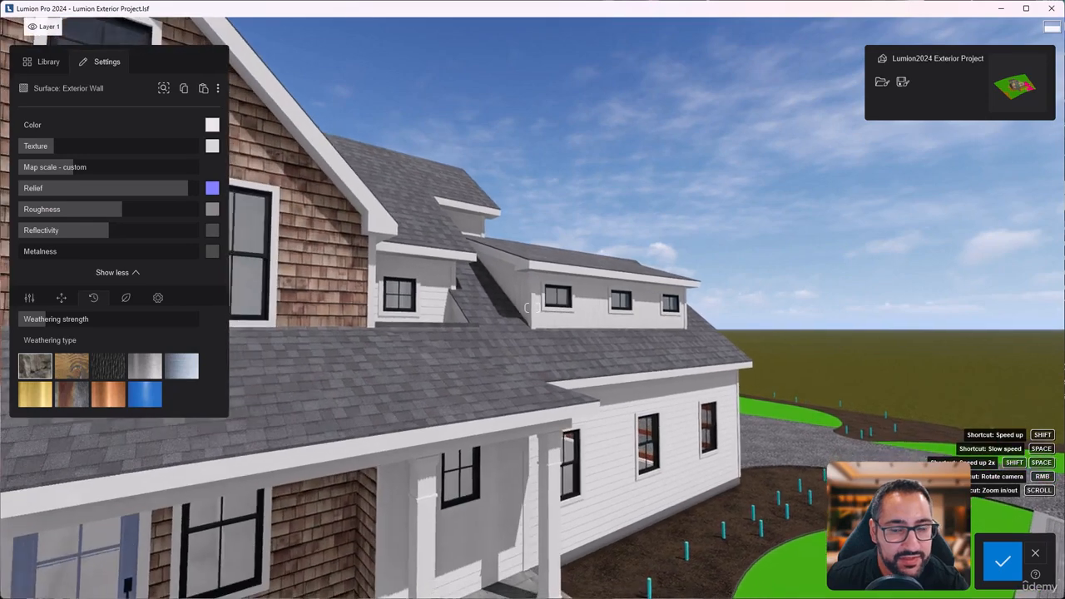
Copy the Black Metal material from the window frames and paste it onto the garage door frames
key(d)
right_drag(532, 308, 495, 304)
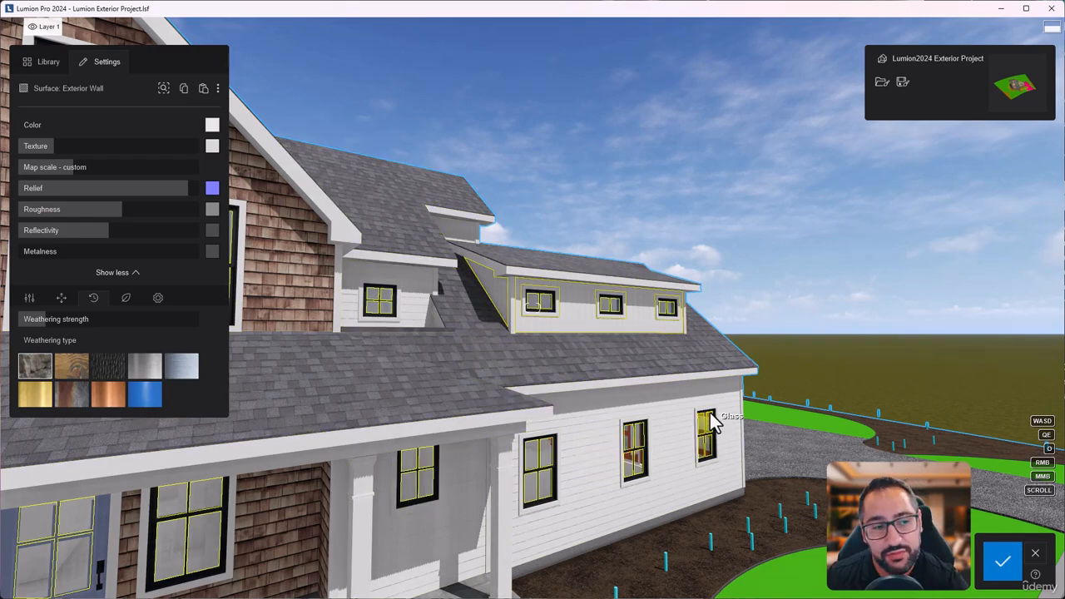
key(s)
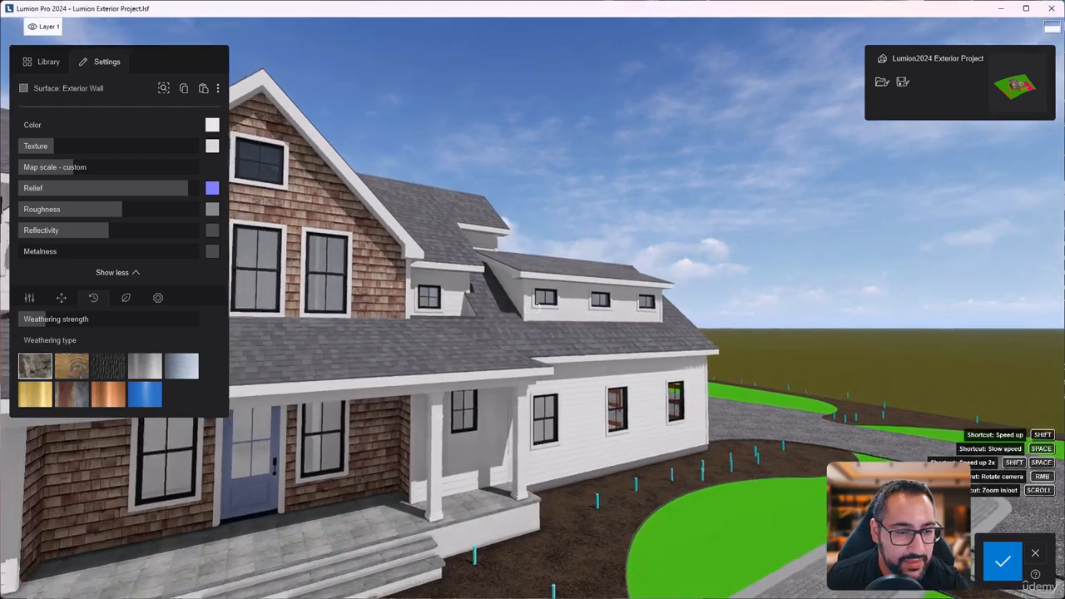
right_drag(654, 446, 299, 471)
key(d)
key(d)
right_drag(865, 441, 720, 484)
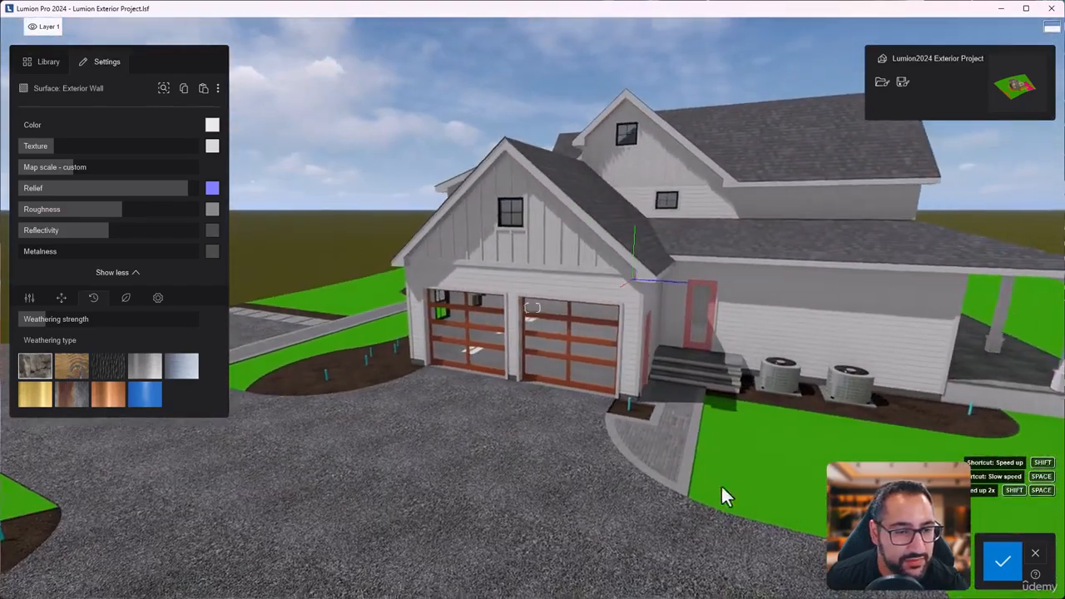
key(a)
right_drag(579, 337, 807, 295)
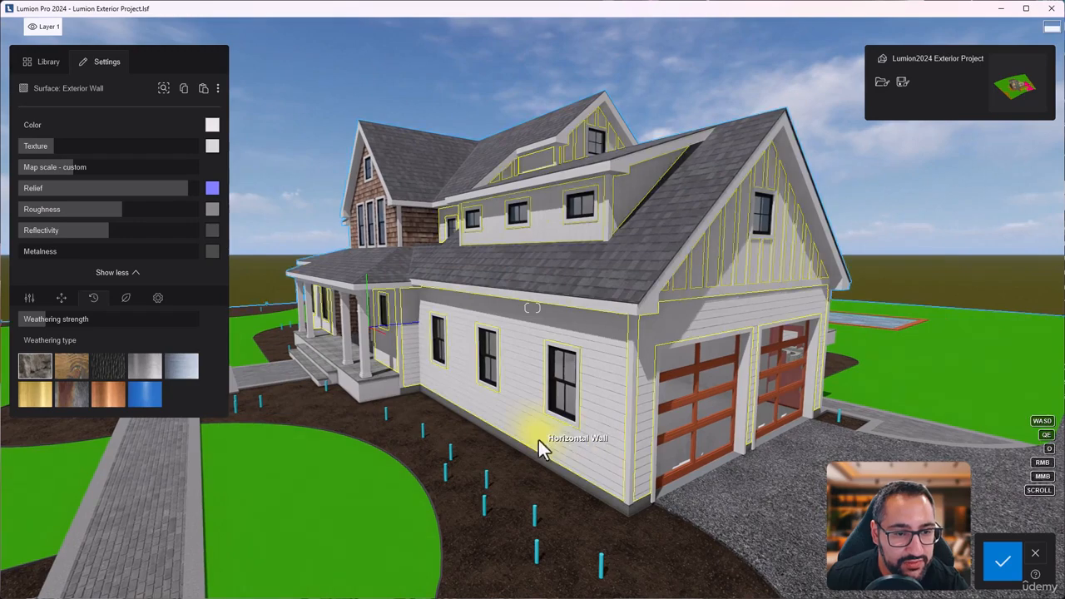
click(564, 393)
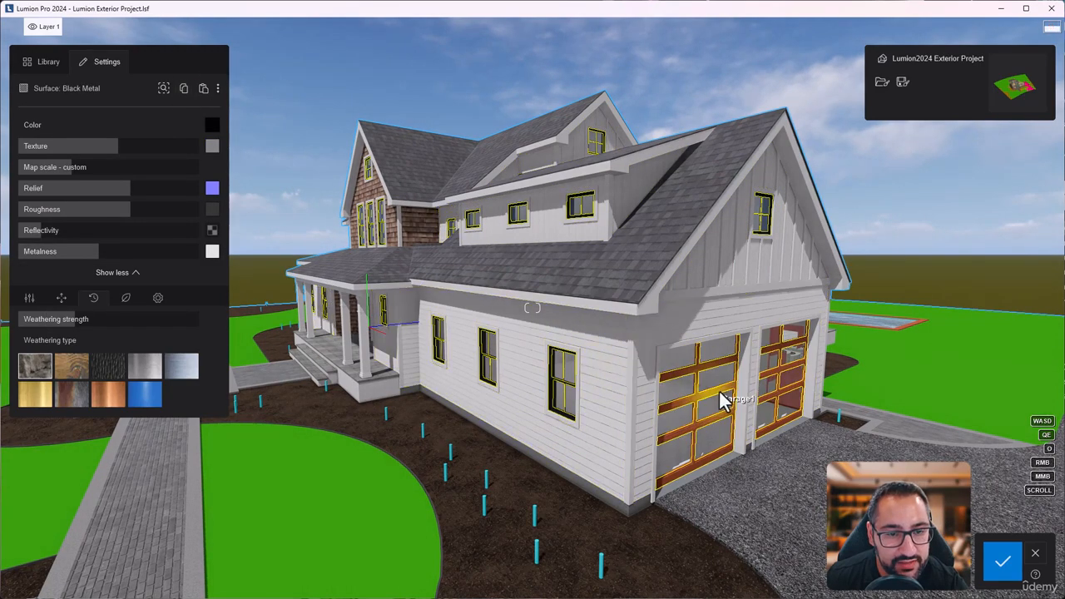
click(723, 397)
click(204, 88)
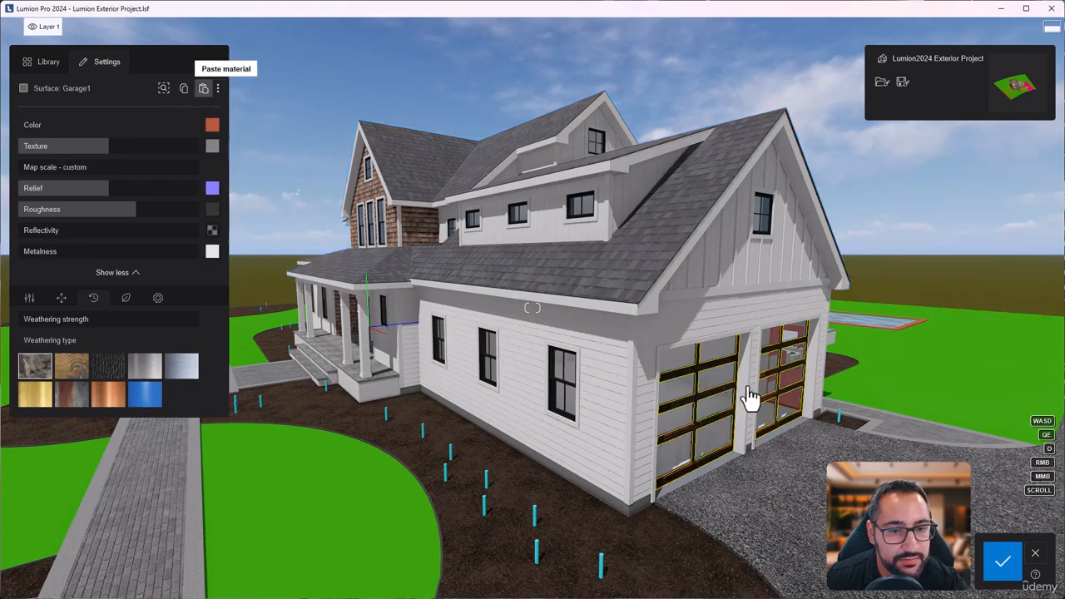
Copy the White Paint material from the garage gable trim and paste it onto the two pink side doors
right_drag(748, 392, 566, 400)
key(d)
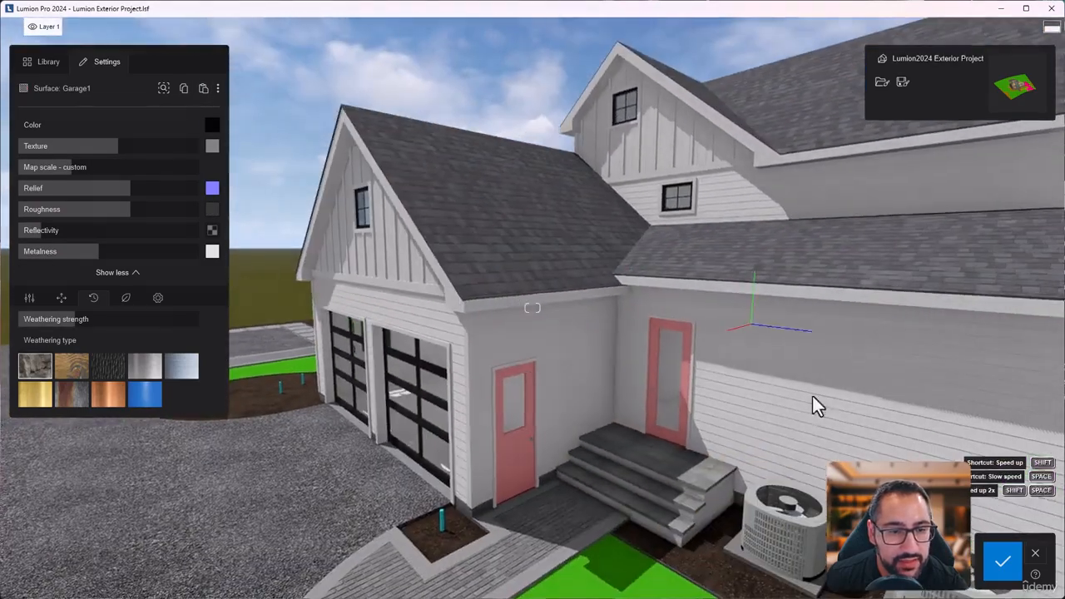
key(a)
right_drag(508, 416, 641, 416)
right_drag(441, 320, 466, 316)
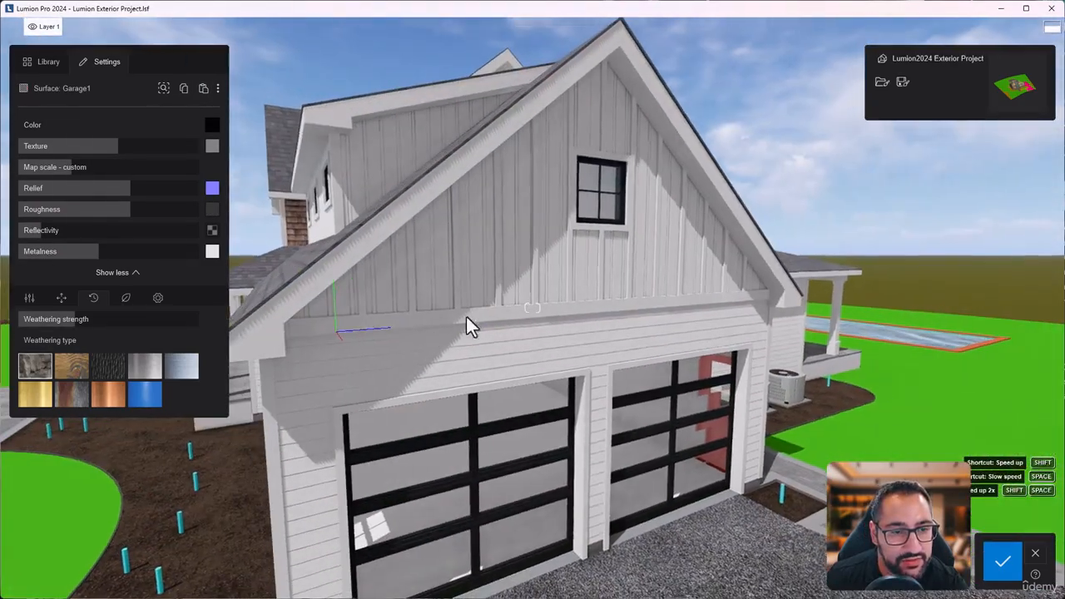
click(560, 308)
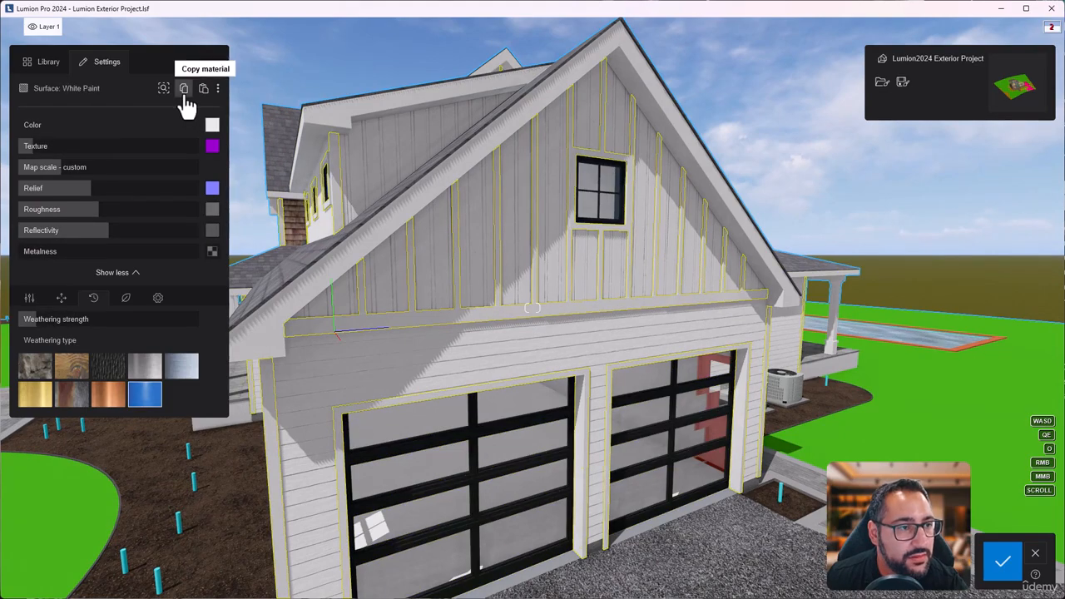
key(d)
right_drag(843, 304, 499, 375)
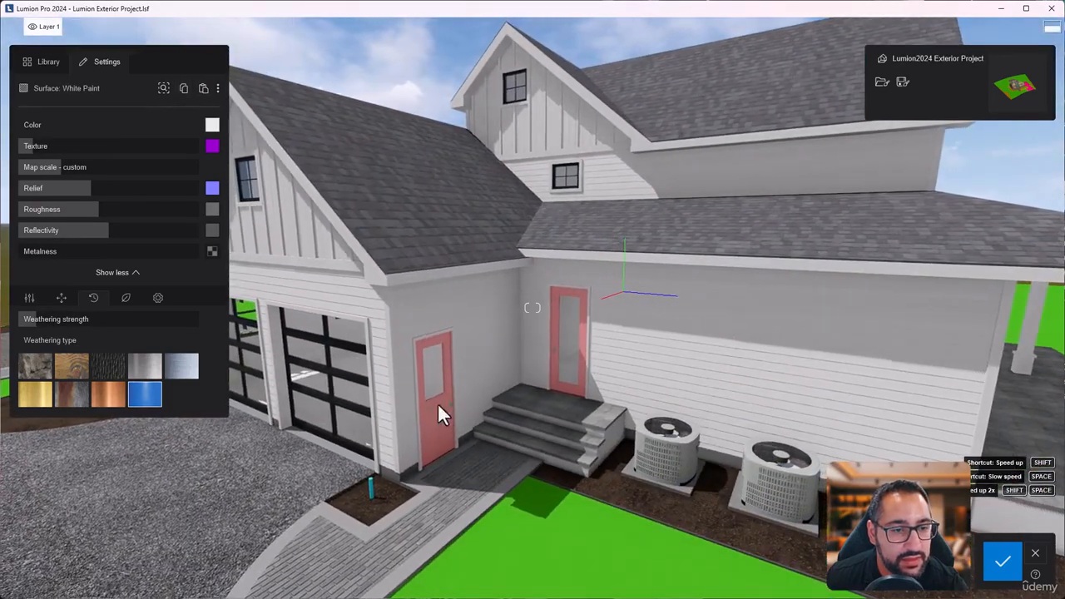
click(440, 427)
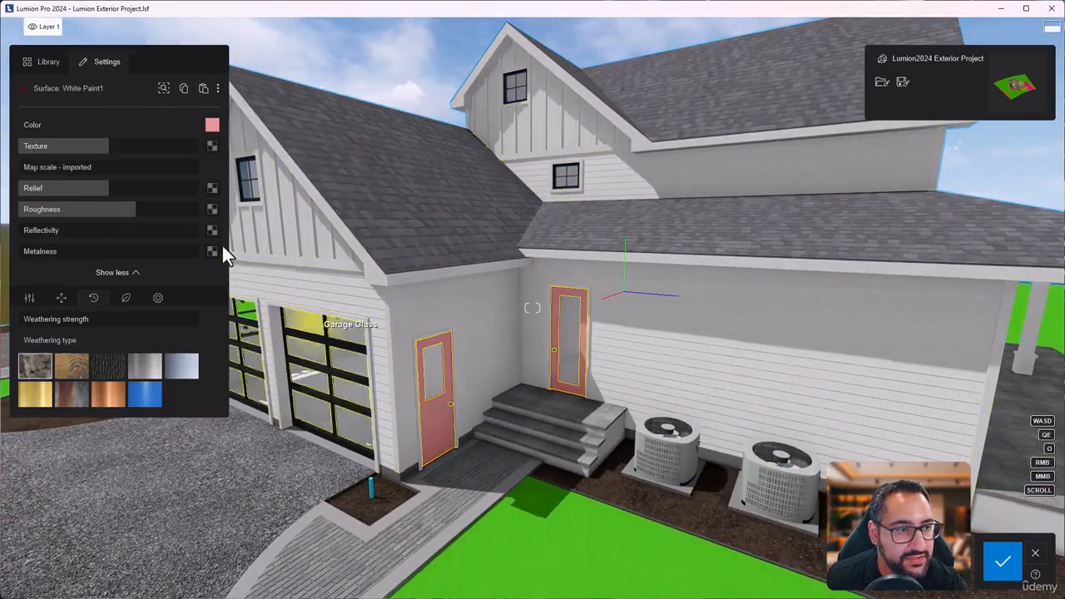
click(205, 90)
key(d)
right_drag(643, 469, 533, 470)
key(a)
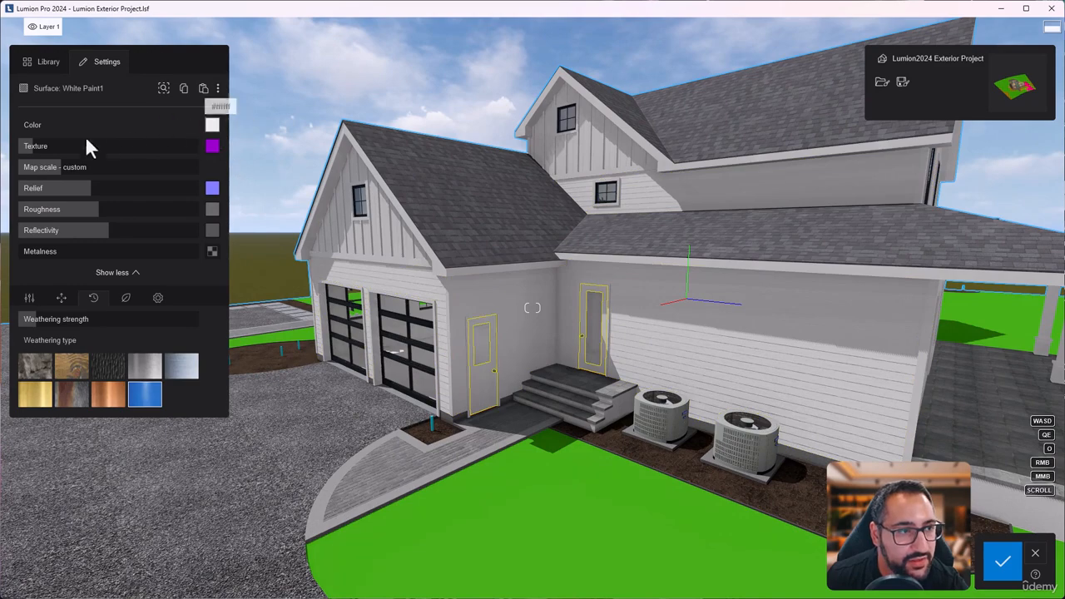
drag(35, 146, 53, 160)
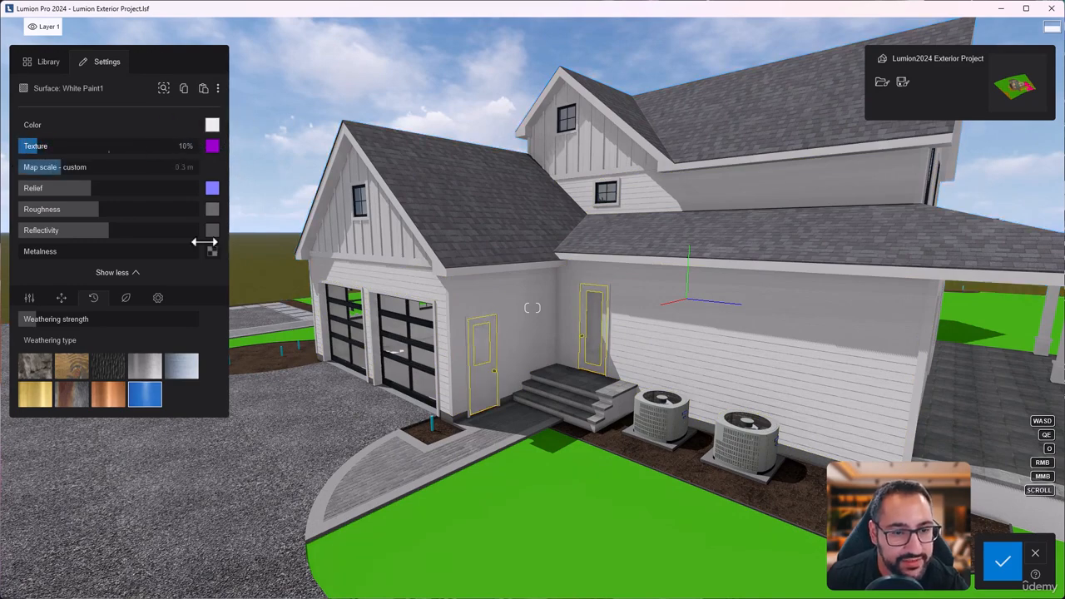
Apply the window frames' Black Metal material to the red balcony railing at the rear of the house
key(d)
right_drag(407, 320, 317, 303)
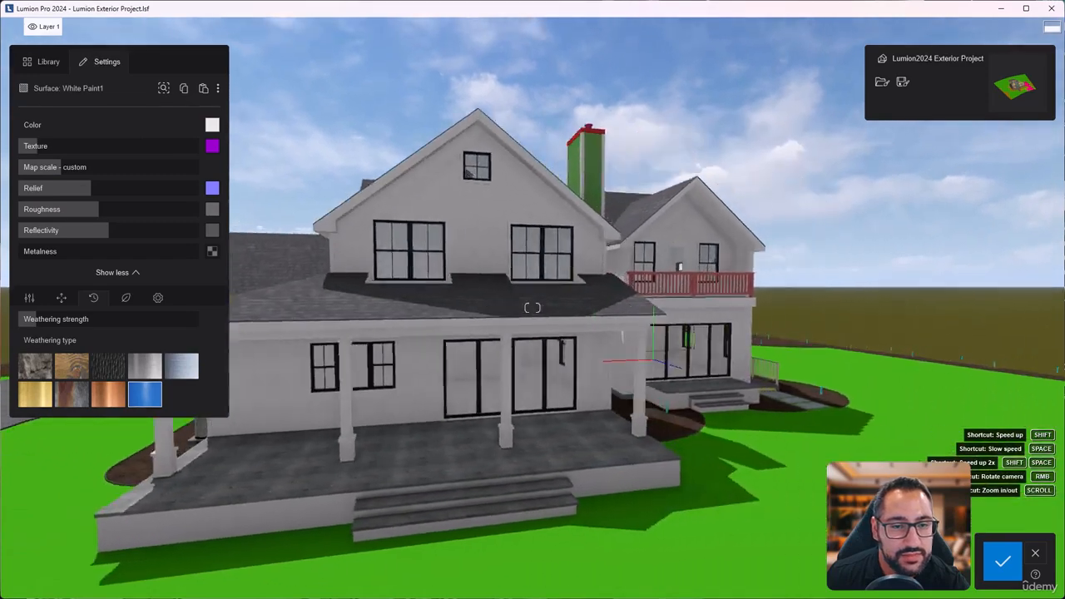
right_drag(799, 487, 705, 503)
key(w)
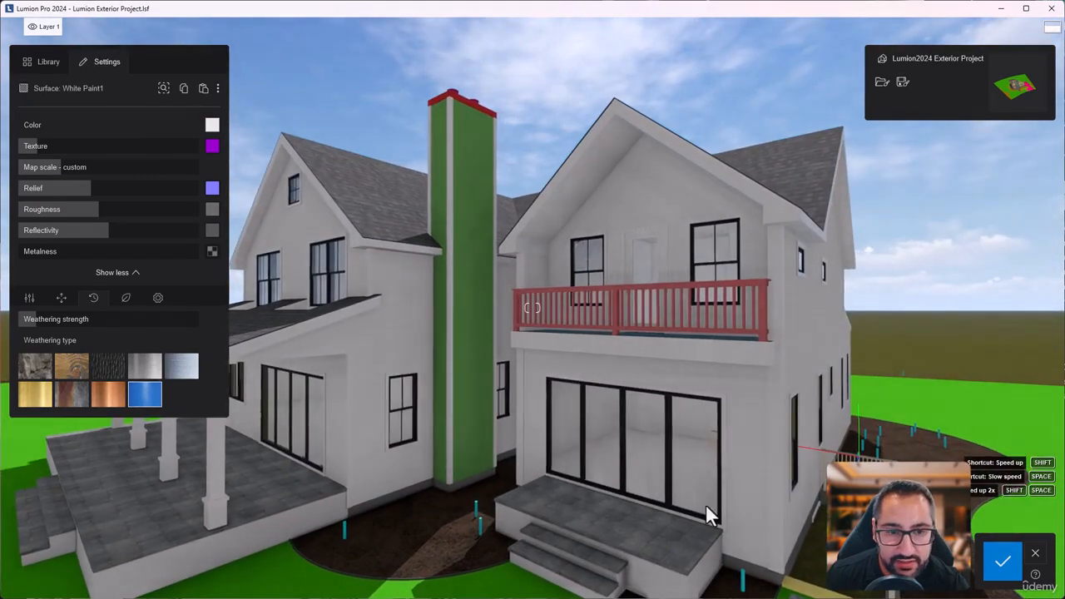
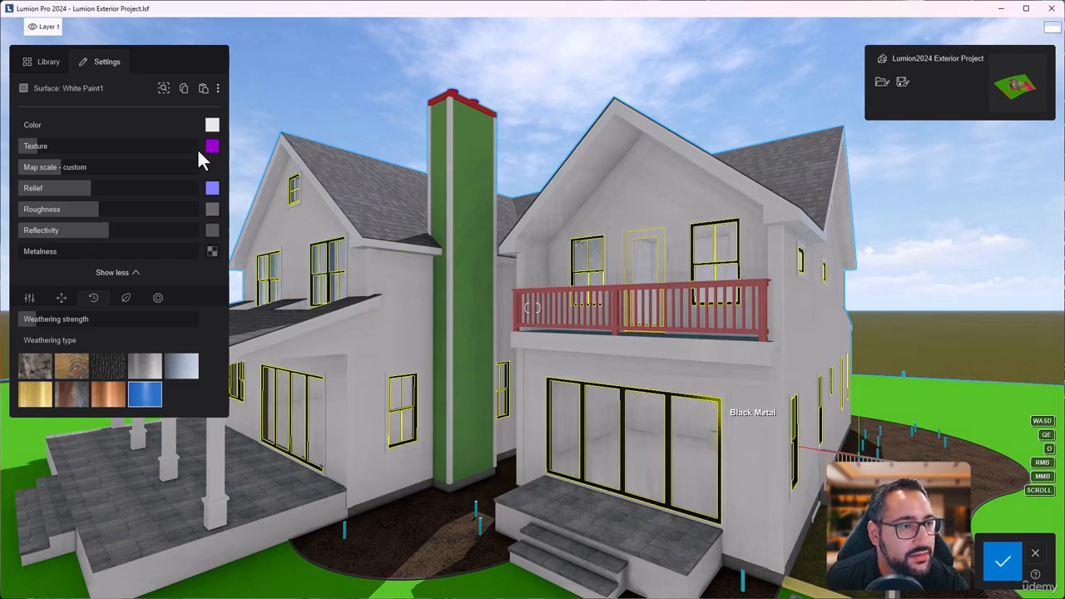
click(762, 325)
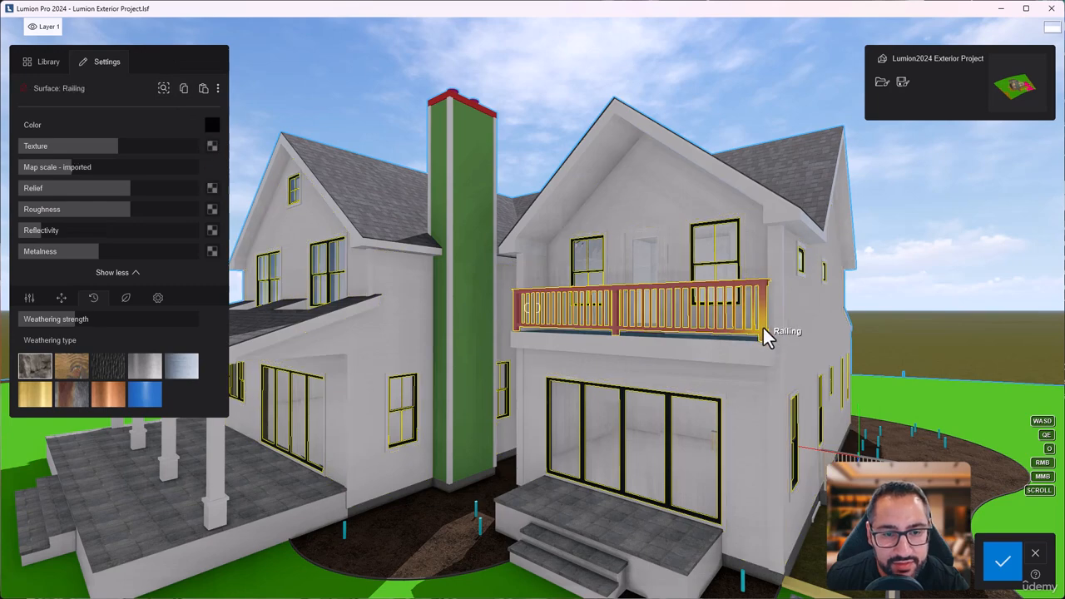
click(203, 89)
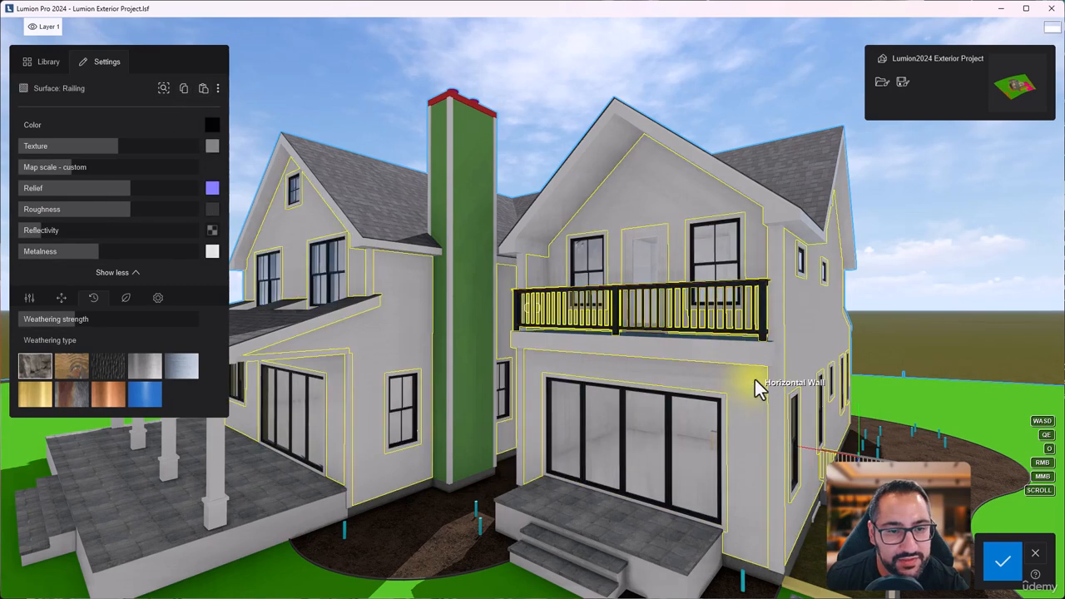
Copy the Deck material from the ground-level patio and paste it onto the blue balcony floor
key(q)
right_drag(756, 387, 767, 459)
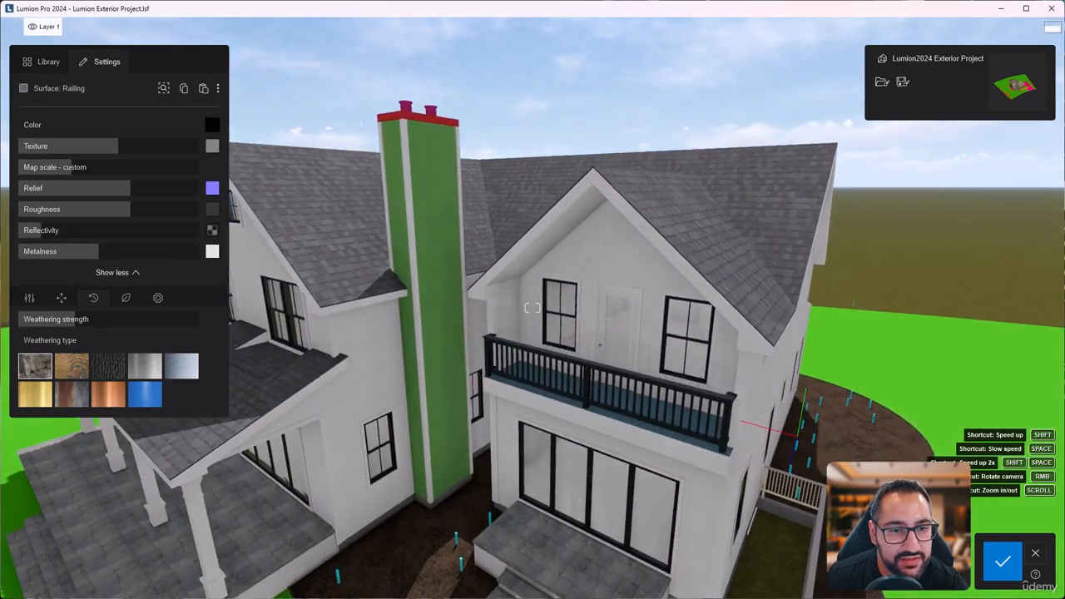
click(674, 456)
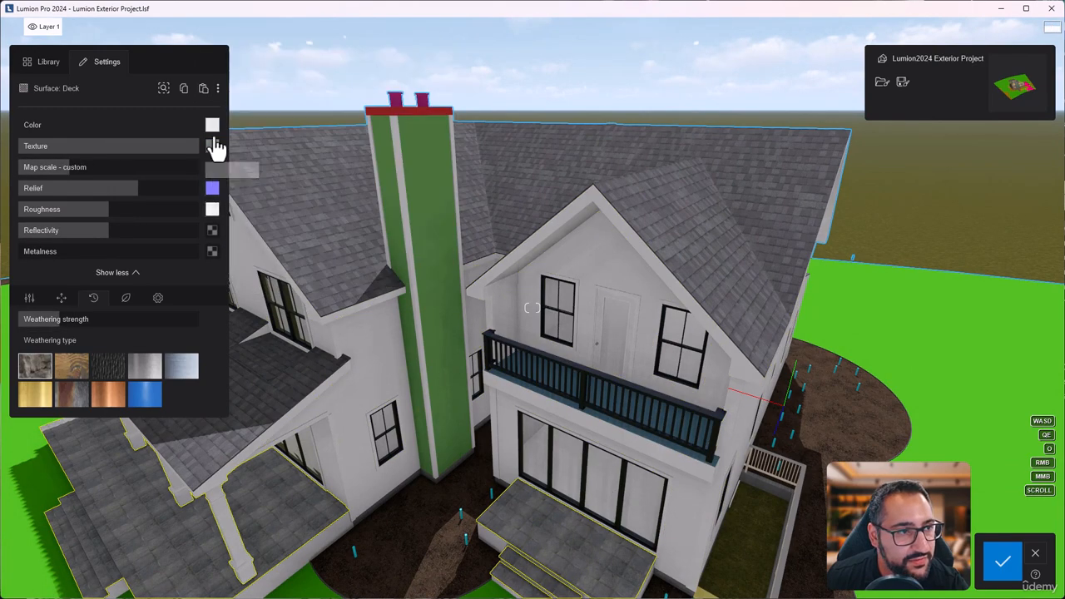
click(640, 433)
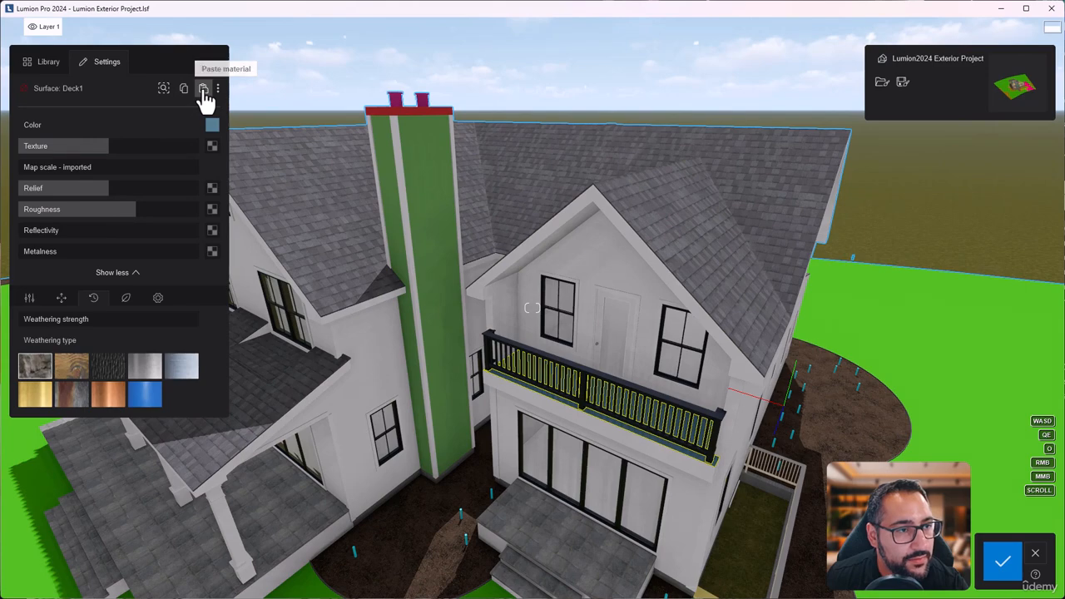
key(e)
right_drag(610, 373, 615, 303)
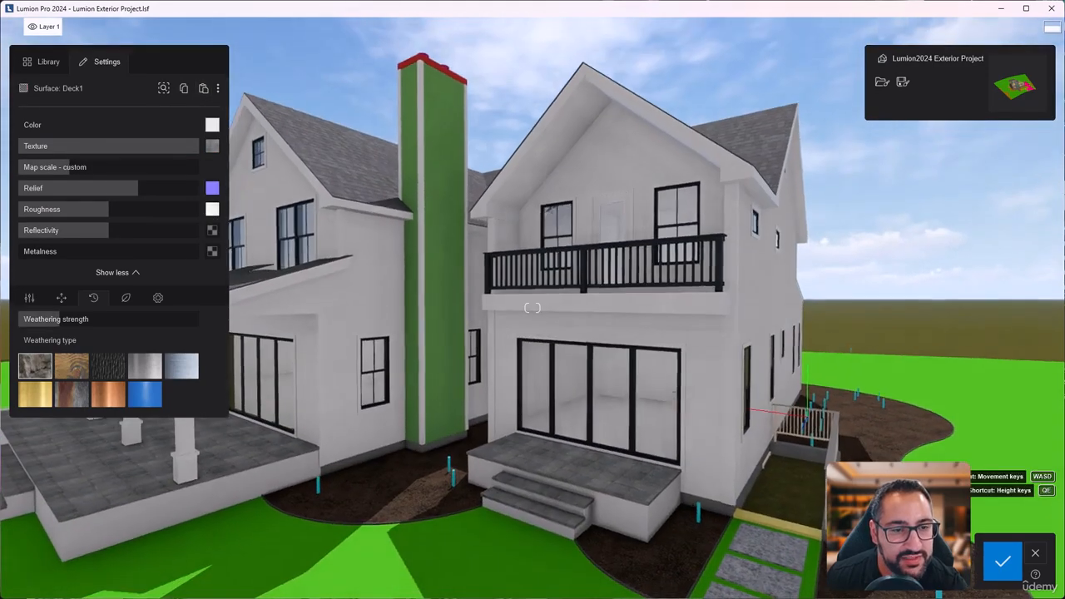
right_drag(669, 390, 651, 314)
key(q)
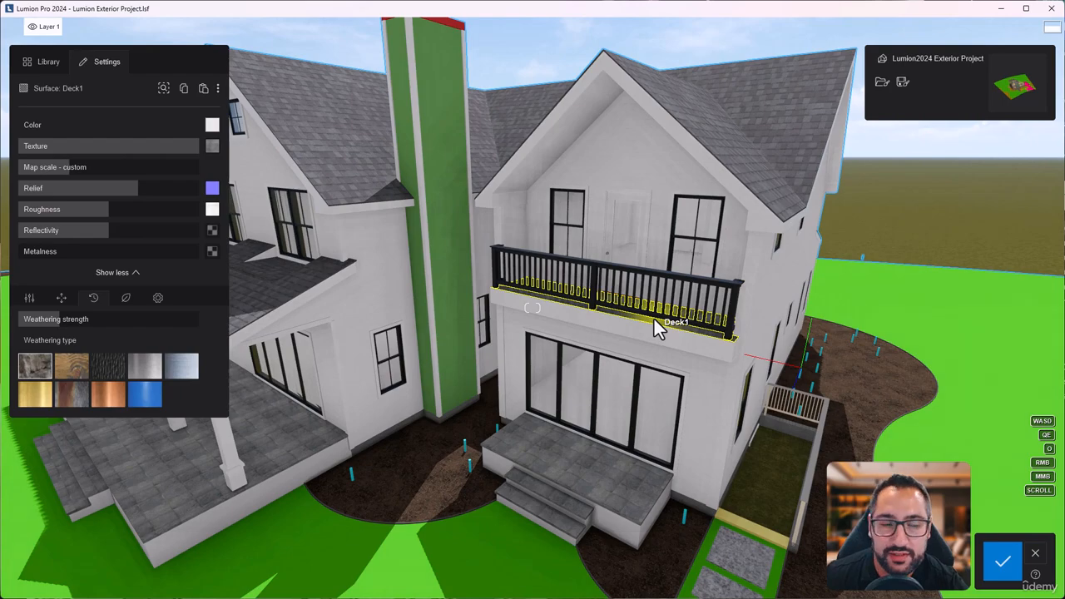
Copy the Horizontal Wall siding material and paste it onto the green chimney faces
mouse_move(644, 349)
right_down()
mouse_move(631, 306)
mouse_move(680, 309)
mouse_move(573, 225)
right_up()
key(s)
key(a)
key(a)
key(w)
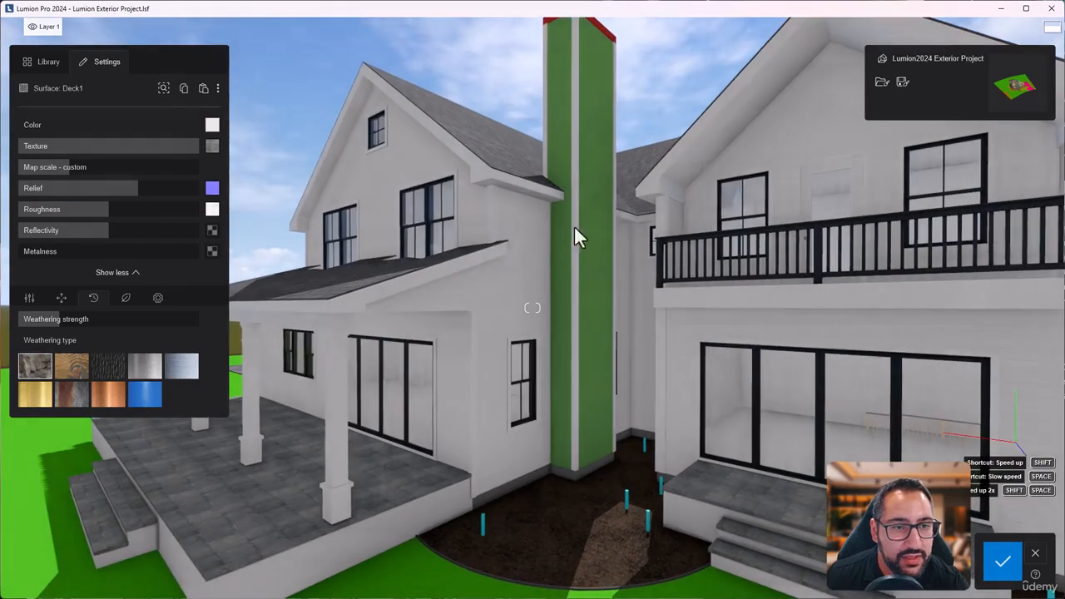
key(w)
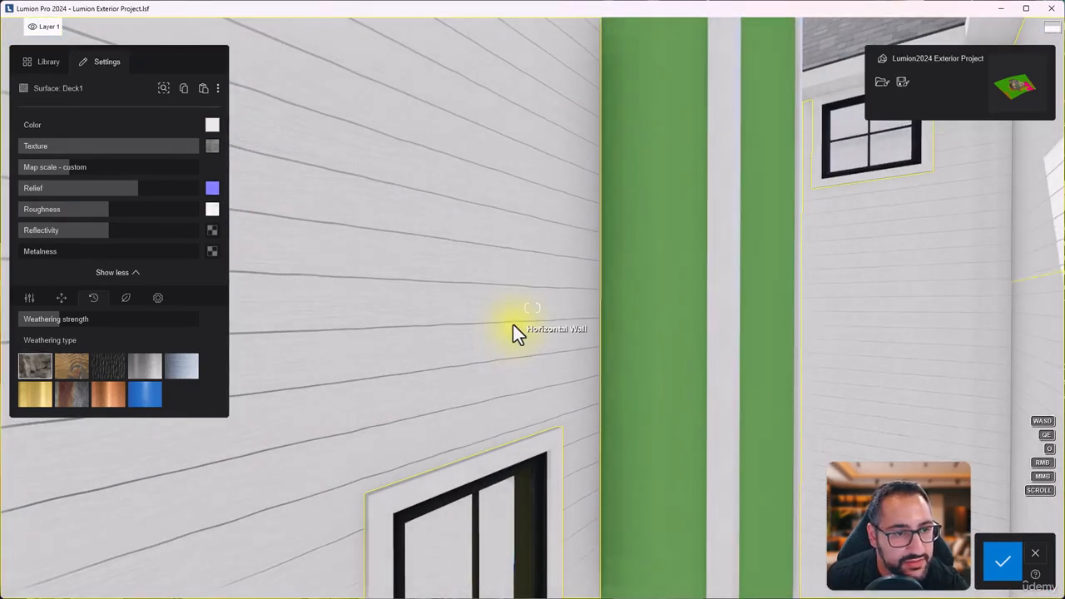
click(297, 200)
click(670, 235)
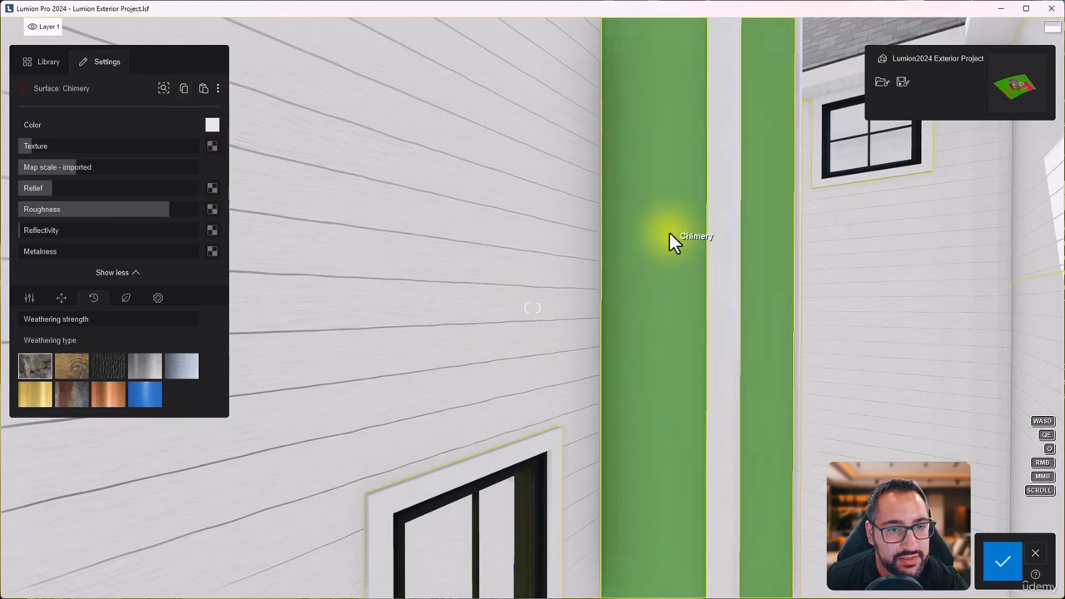
click(203, 88)
Set the chimney siding's texture strength to 16% and its colour to white
key(s)
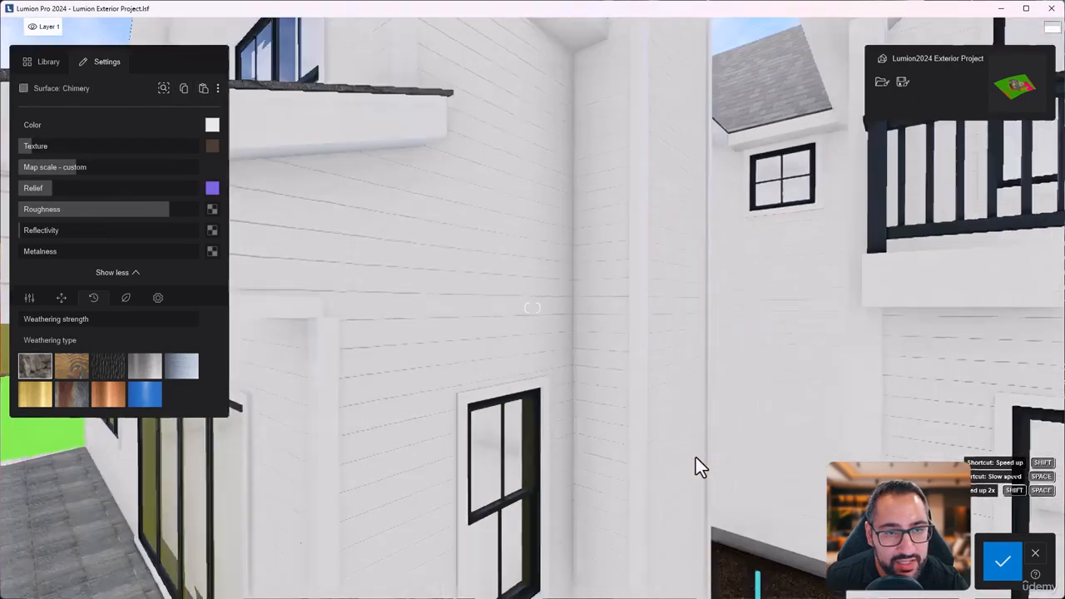
key(q)
right_drag(652, 338, 467, 310)
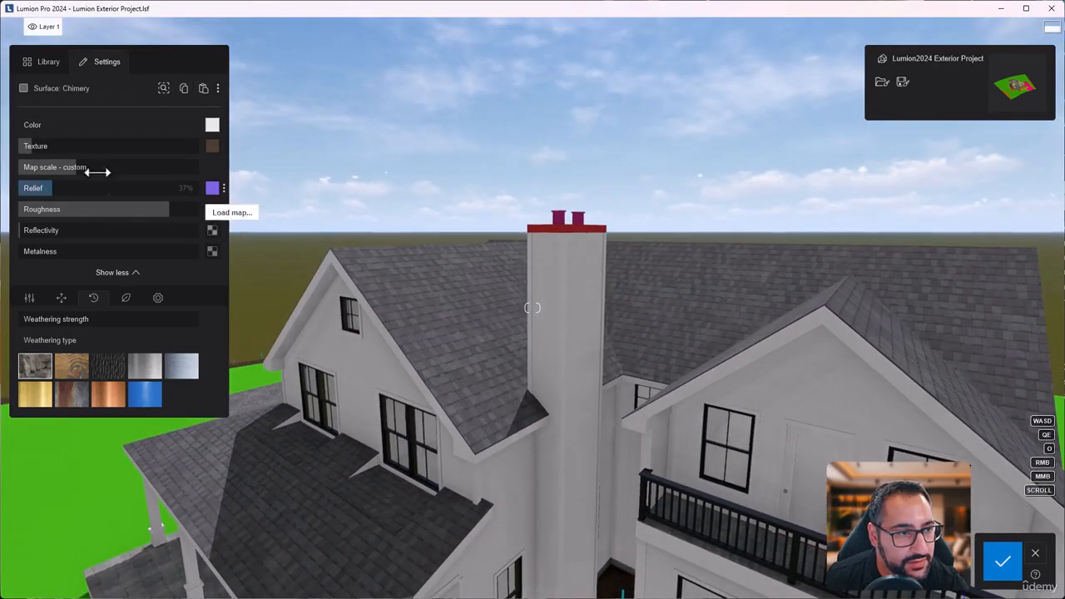
drag(260, 139, 215, 240)
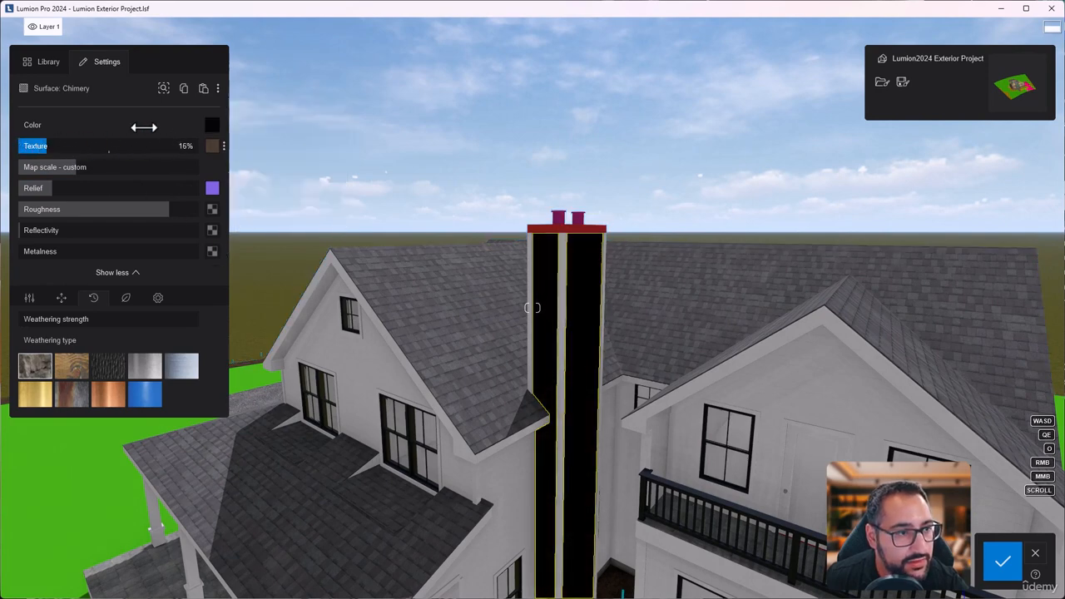
drag(255, 175, 218, 132)
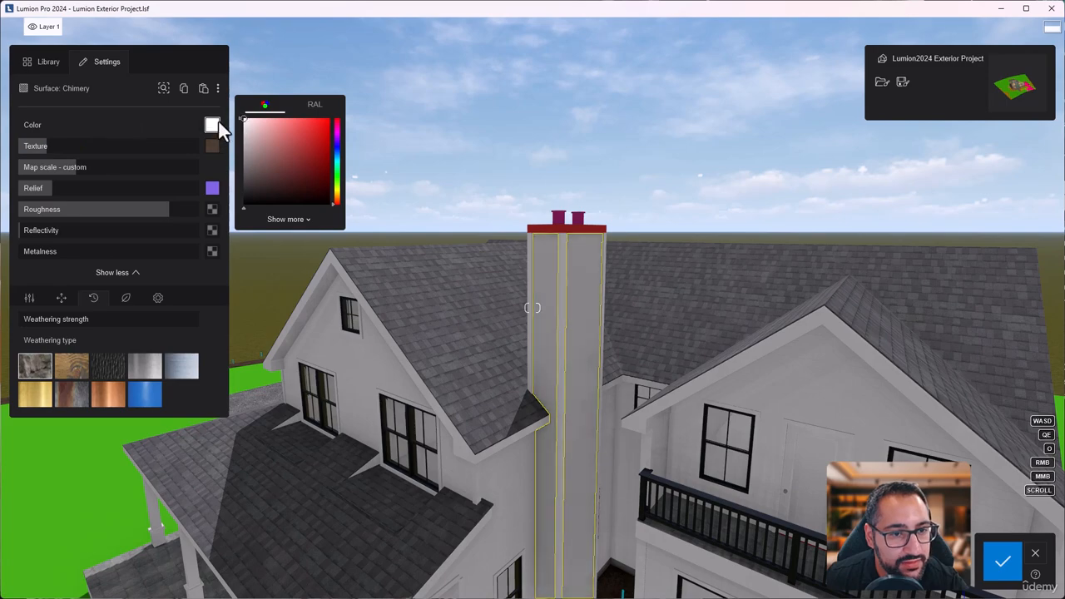
Apply the Black Metal material to the chimney's red top cap and to the magenta ventilation pipes above it
right_drag(649, 268, 560, 270)
key(w)
key(q)
key(e)
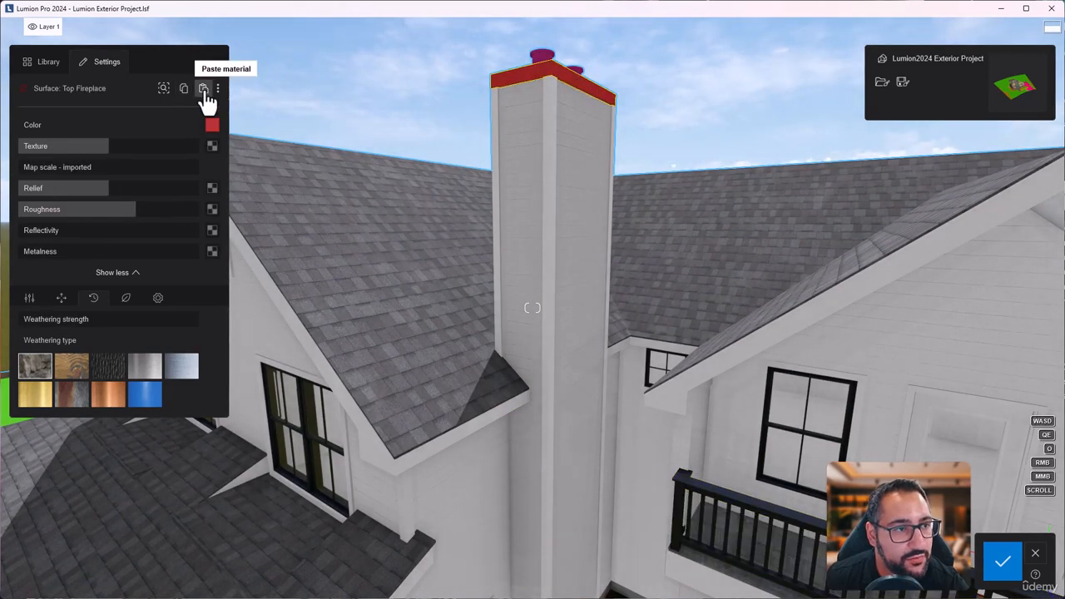
key(q)
right_drag(589, 93, 565, 126)
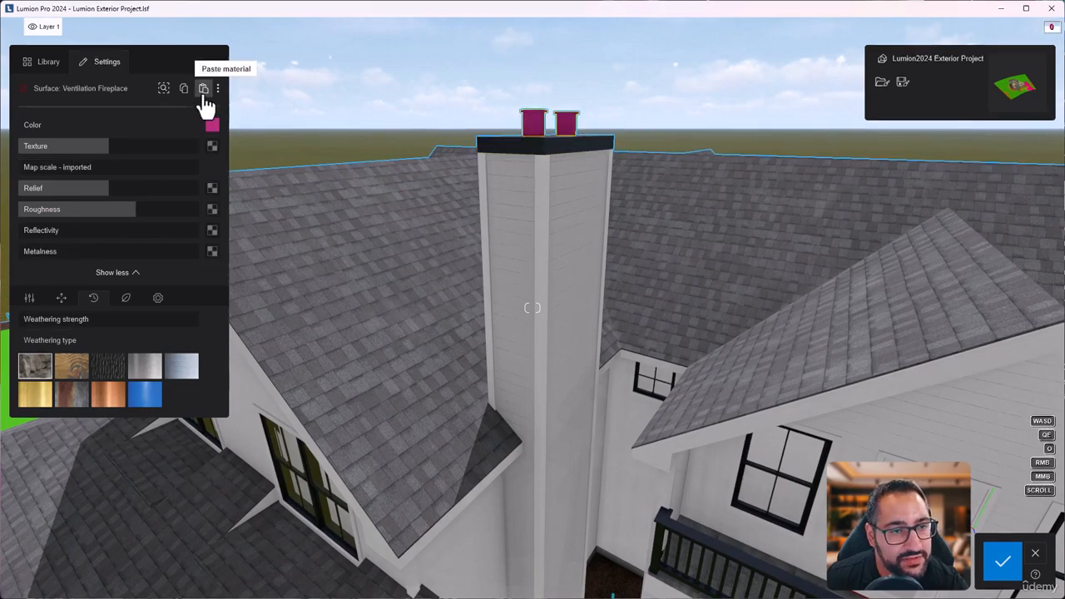
Examine the front of the house and the border between the lawn and the mulch bed up close
key(s)
right_drag(503, 249, 516, 213)
key(a)
right_drag(532, 308, 620, 311)
key(a)
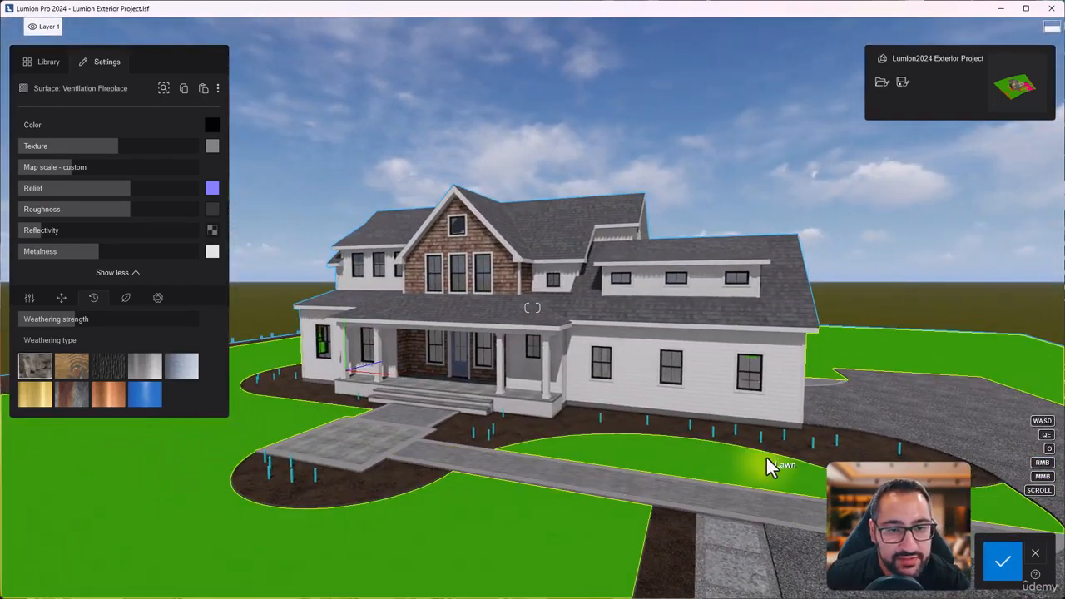
right_drag(767, 466, 820, 528)
key(w)
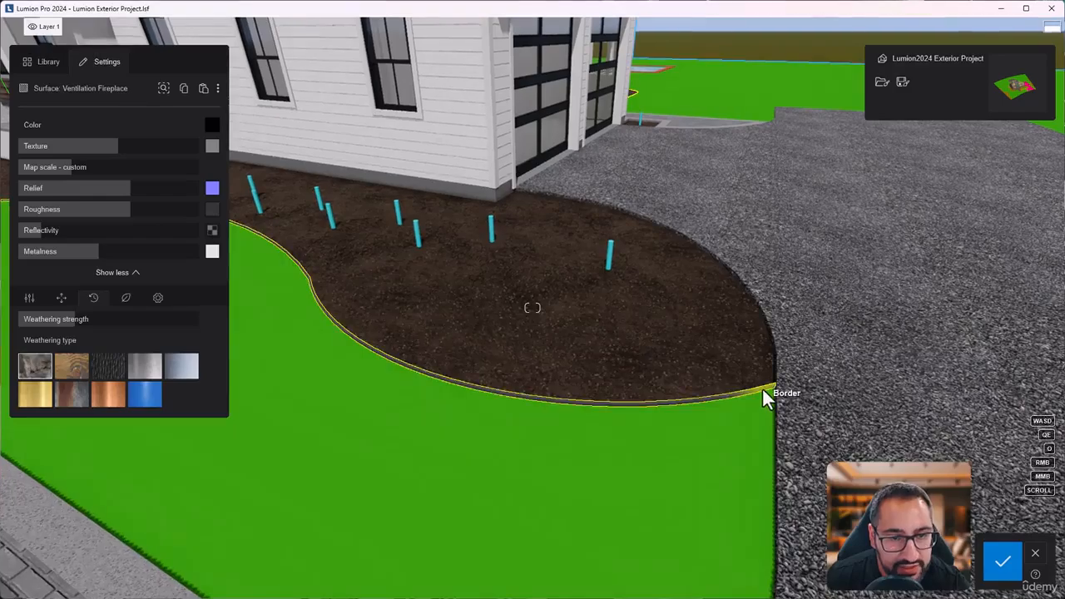
key(s)
right_drag(763, 390, 587, 427)
key(a)
key(w)
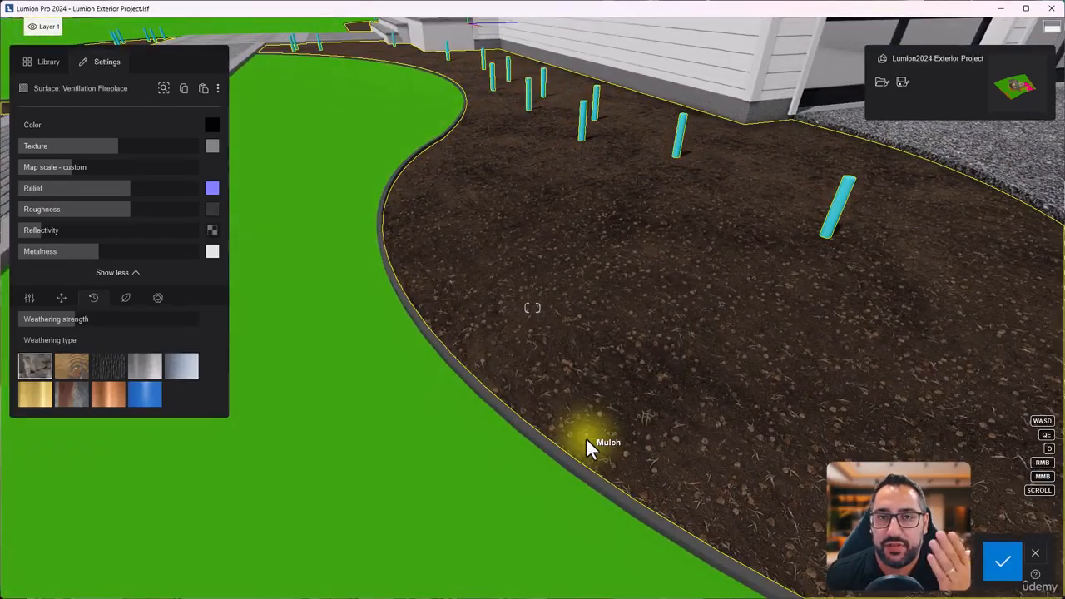
Paste the copied black metal material onto the border around the mulch bed and increase its roughness
click(447, 363)
click(200, 93)
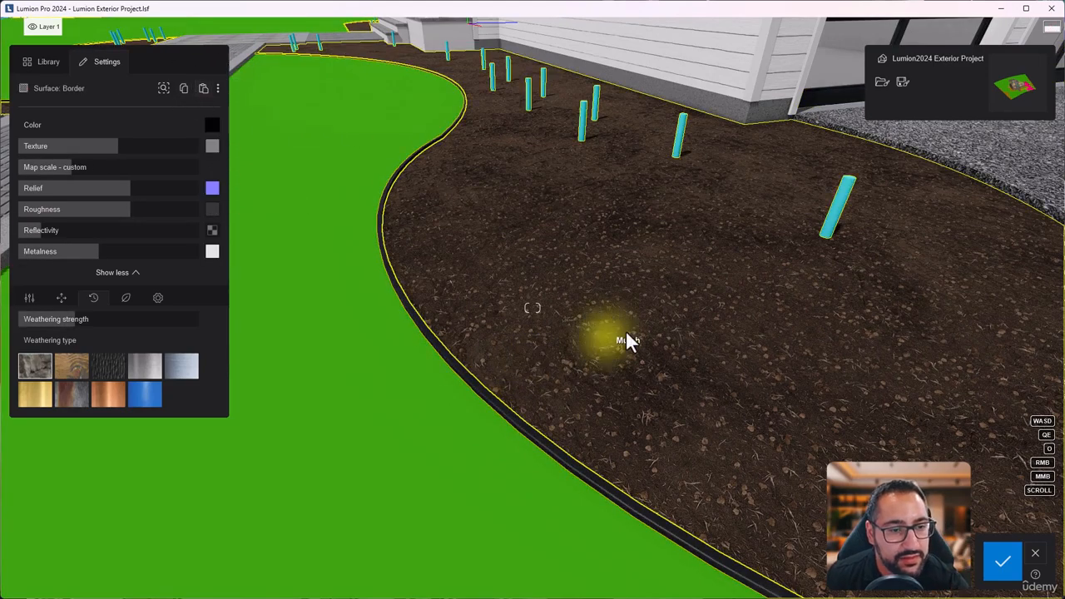
key(w)
right_drag(626, 333, 600, 360)
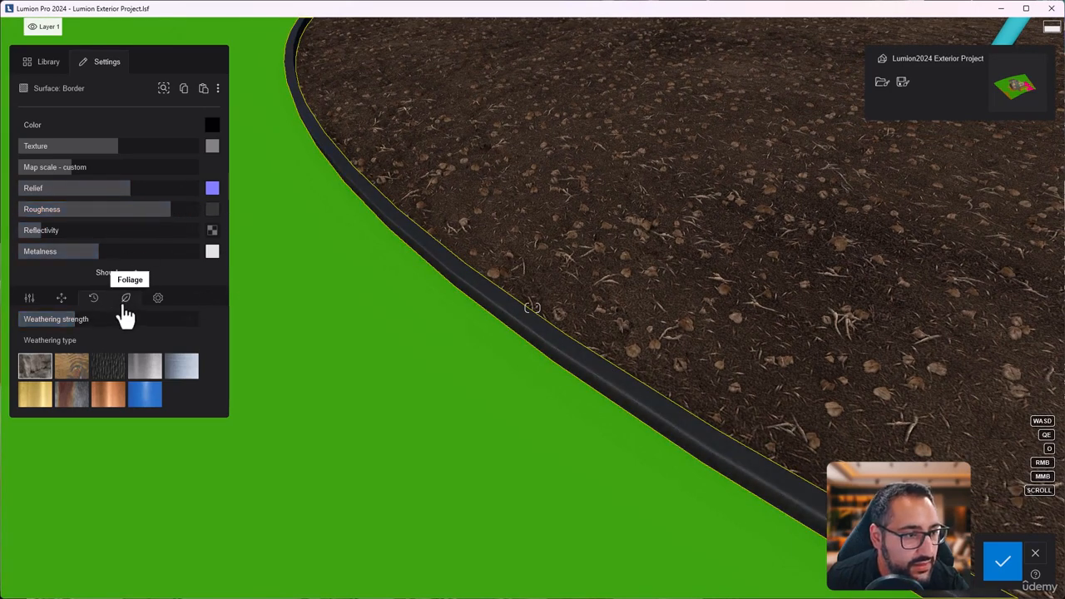
click(165, 306)
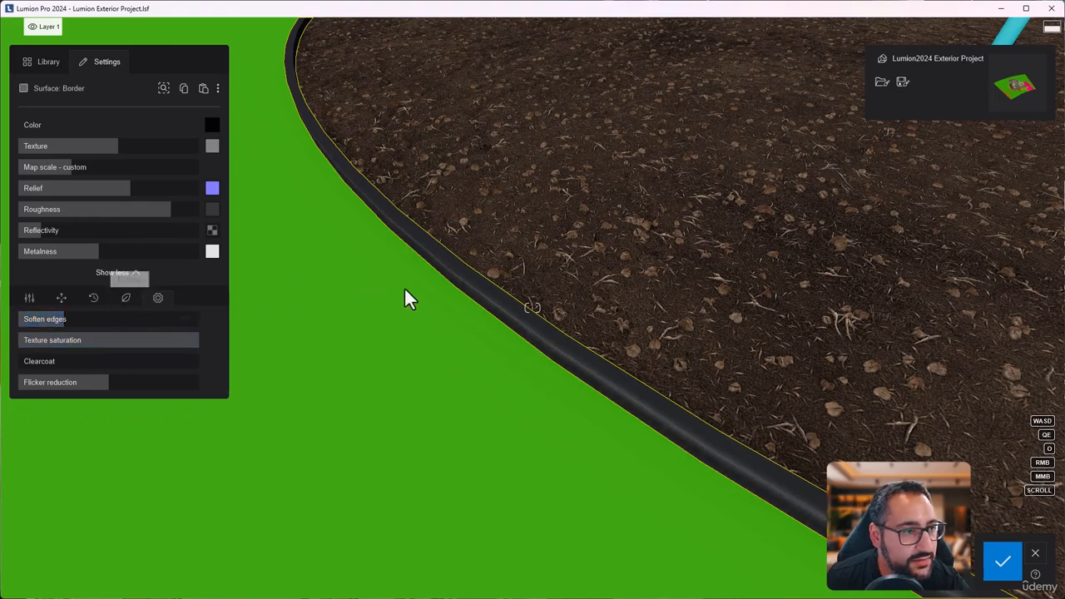
Look over the front of the house and the yard behind it, up to the water surface of the pool
key(s)
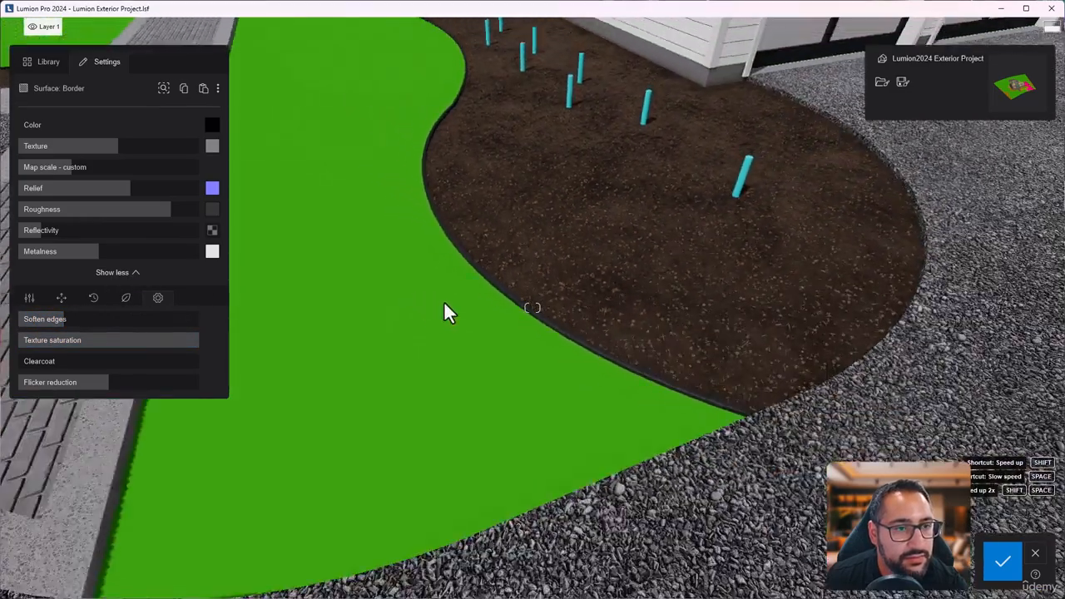
right_drag(443, 300, 536, 165)
key(s)
key(a)
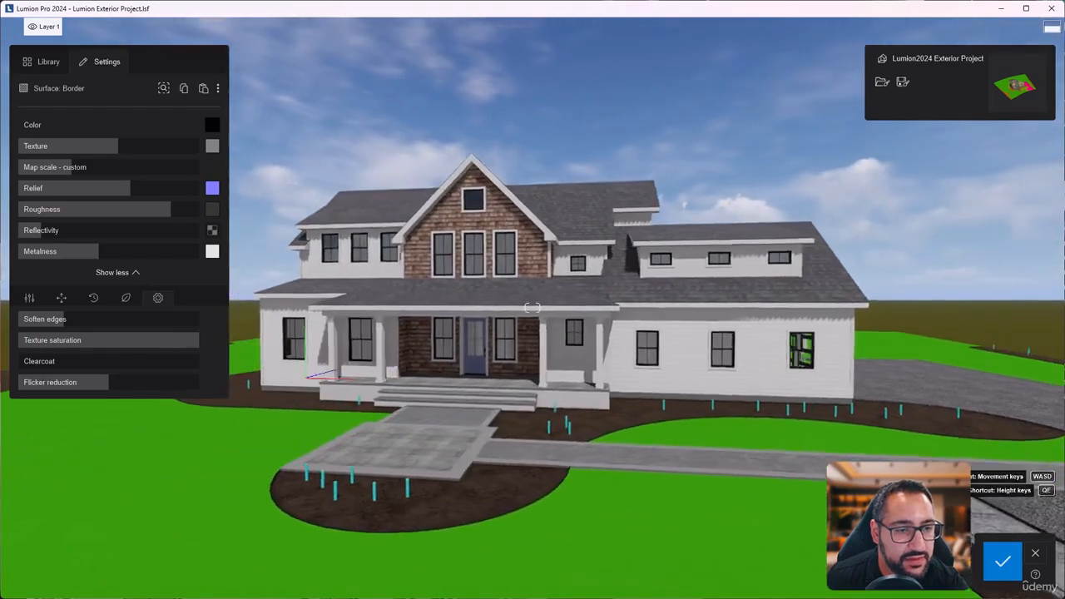
key(a)
key(d)
key(shift+w)
right_drag(533, 308, 345, 387)
key(shift+d)
key(w)
key(d)
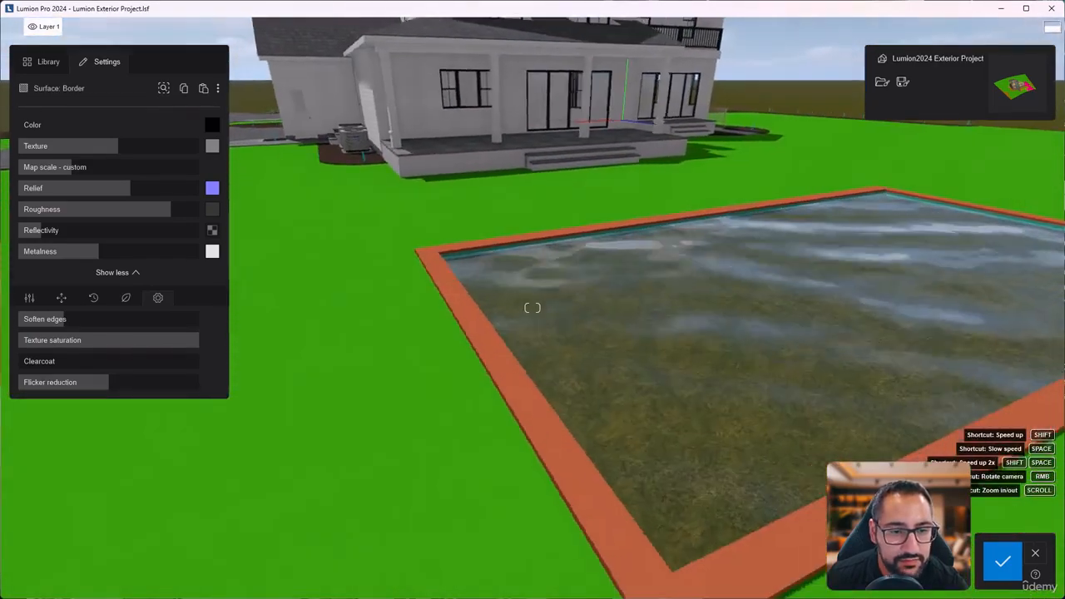
key(d)
key(w)
right_drag(533, 308, 533, 408)
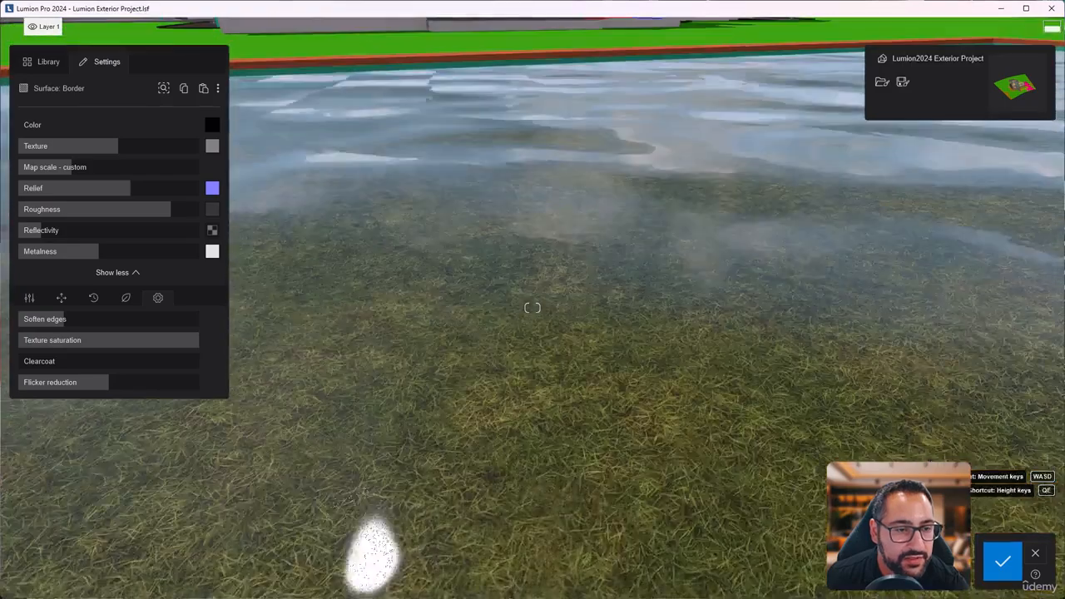
Examine the pool's water, floor and surrounding rim from several sides and from above
key(s)
key(shift+s)
key(d)
right_drag(532, 308, 408, 242)
key(d)
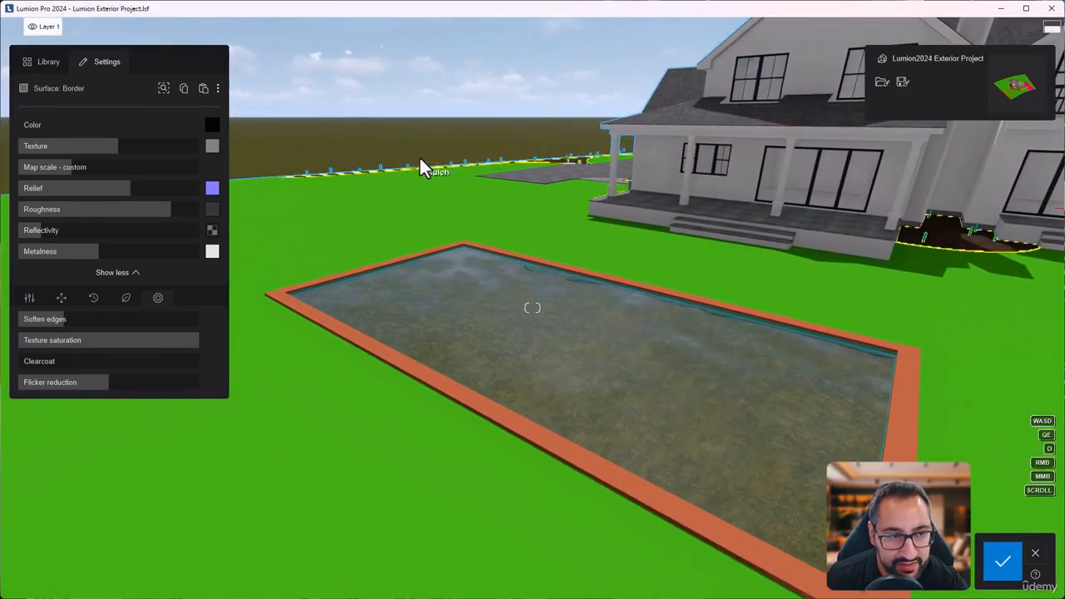
key(w)
key(d)
right_drag(524, 405, 374, 410)
right_drag(532, 307, 503, 307)
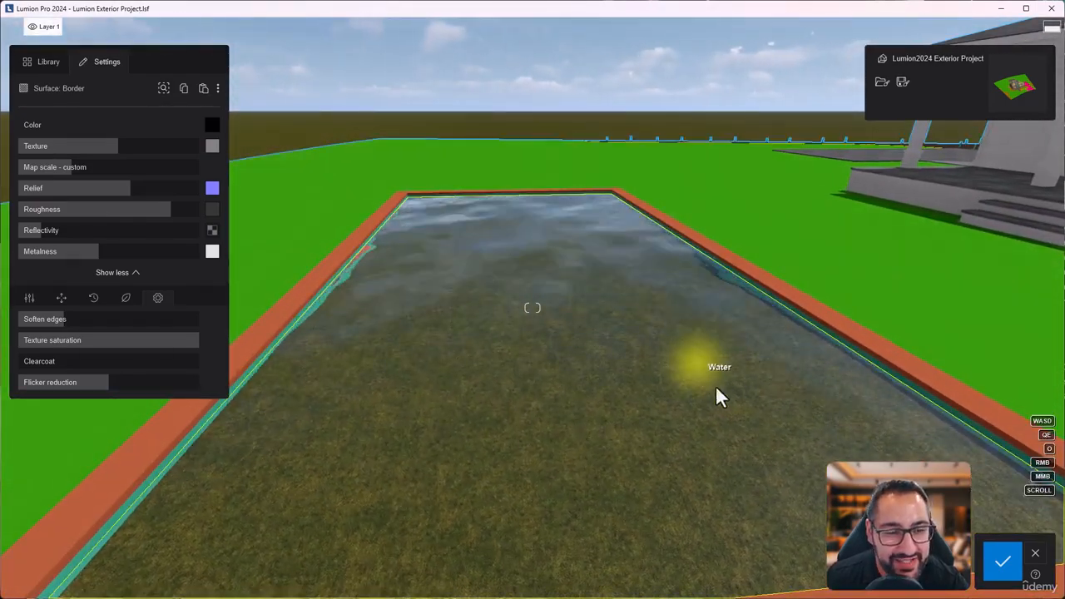
key(s)
right_drag(720, 397, 764, 532)
key(q)
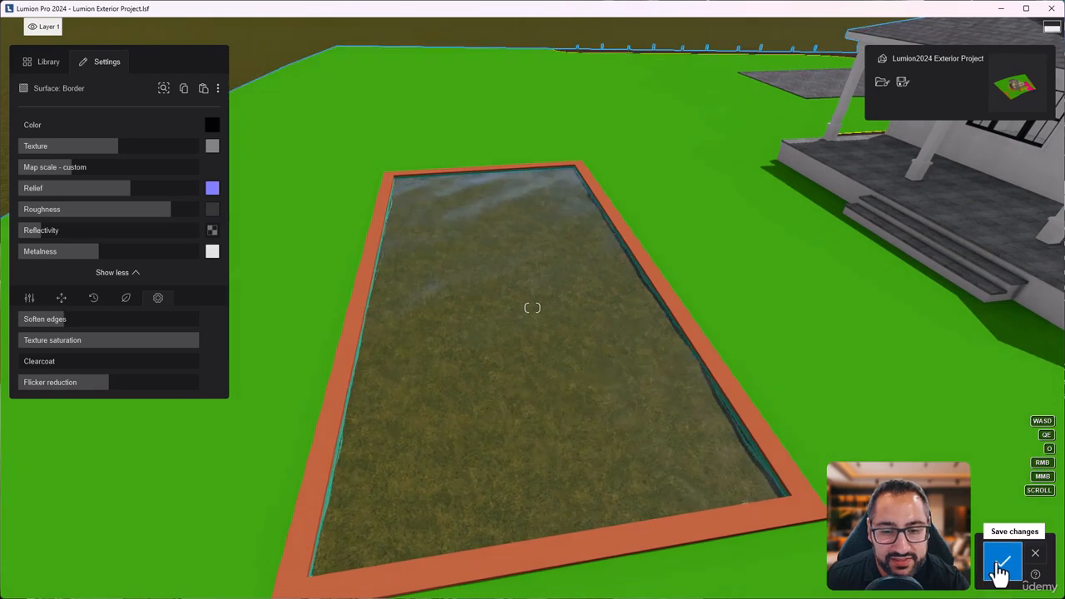
Save the material changes and place a Landscape cutter from the utilities objects inside the pool
click(986, 578)
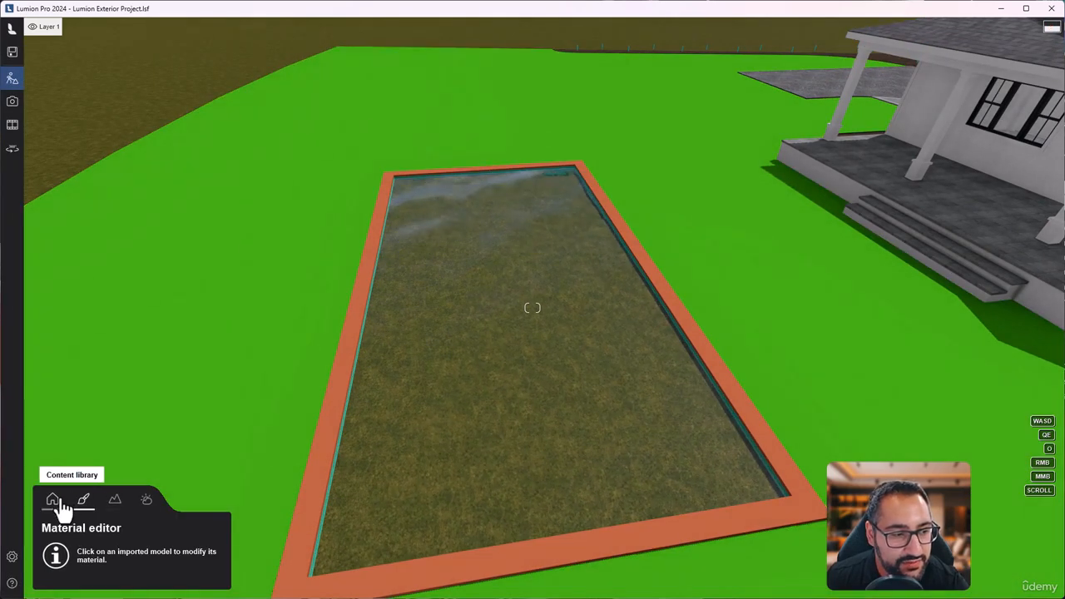
click(52, 500)
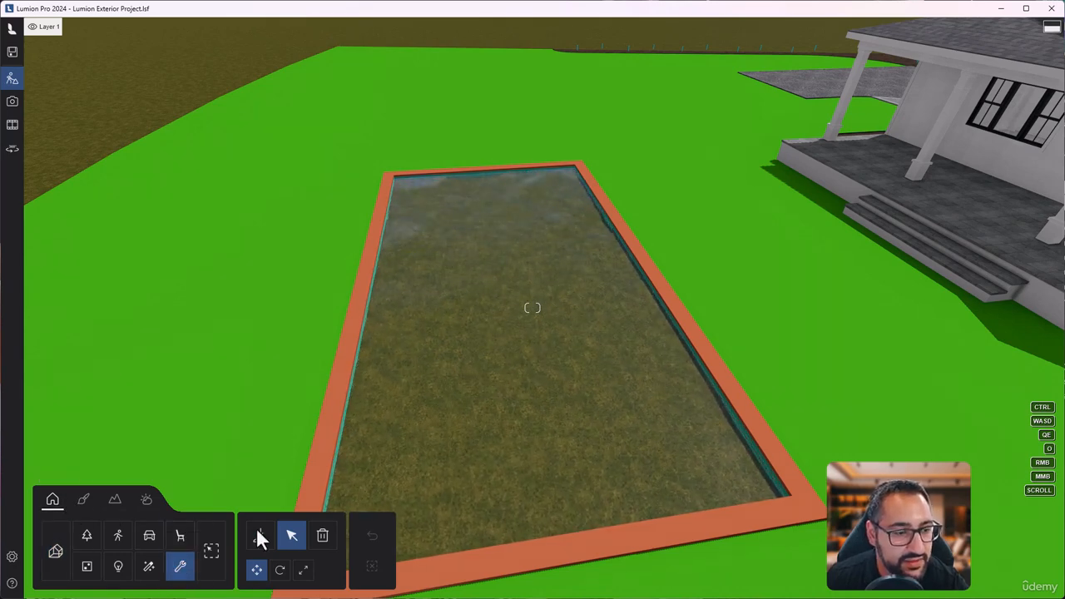
click(255, 572)
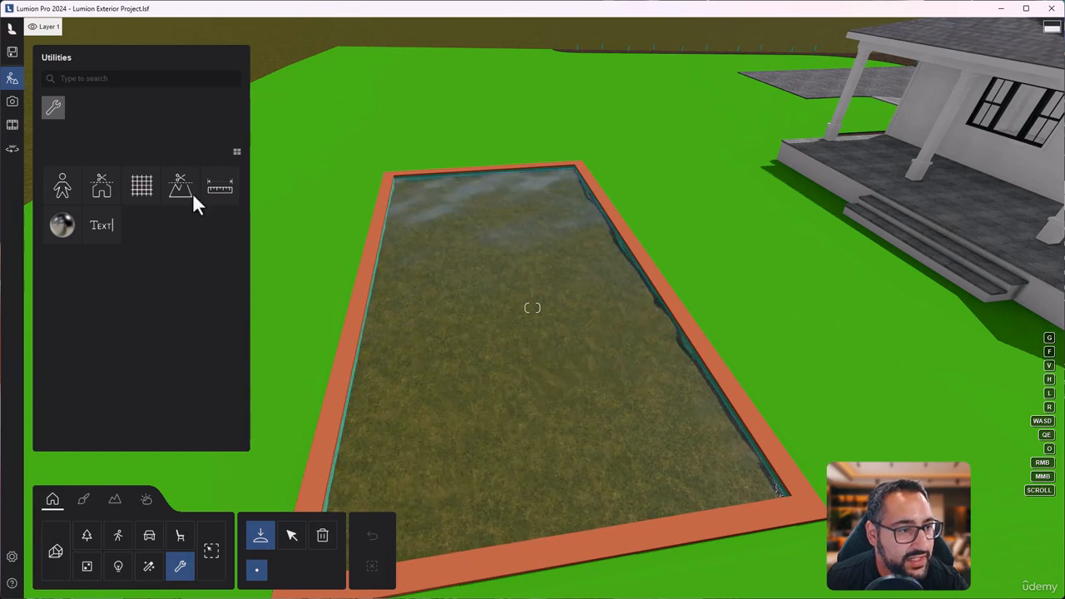
mouse_move(189, 182)
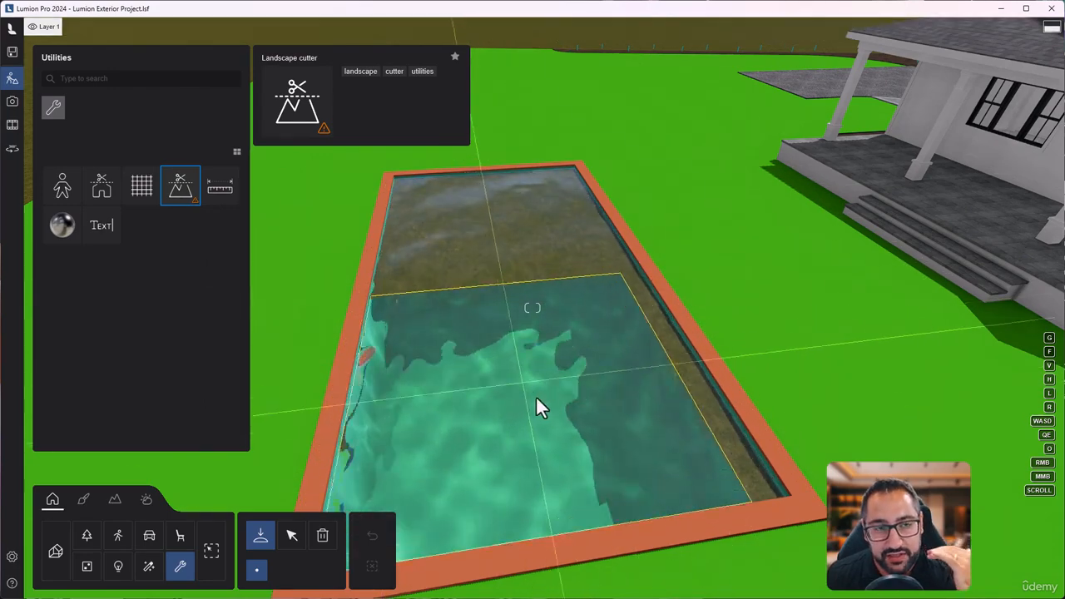
right_drag(535, 398, 625, 153)
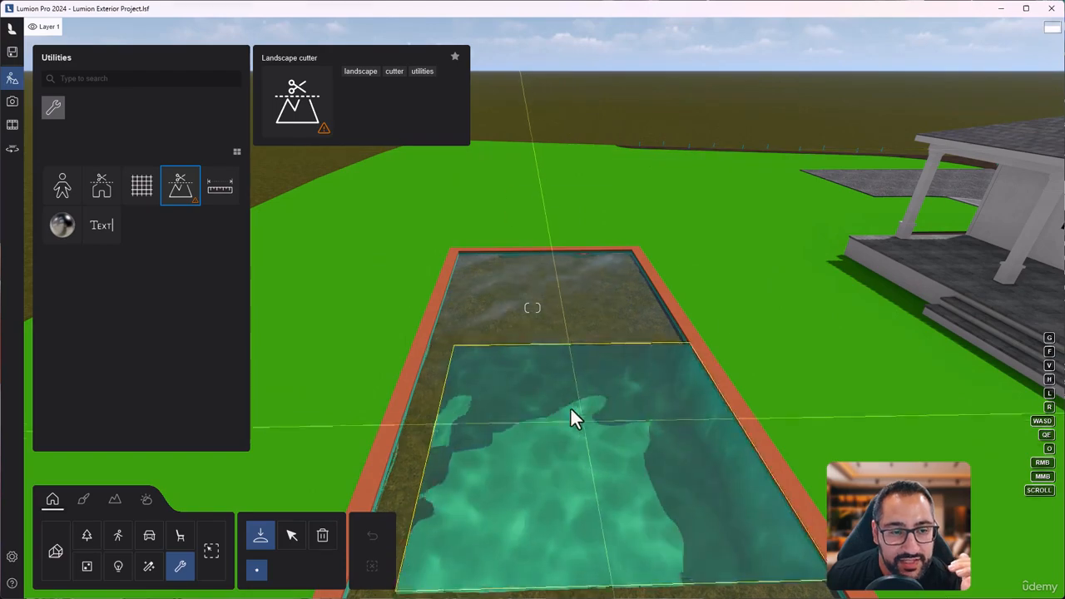
click(568, 396)
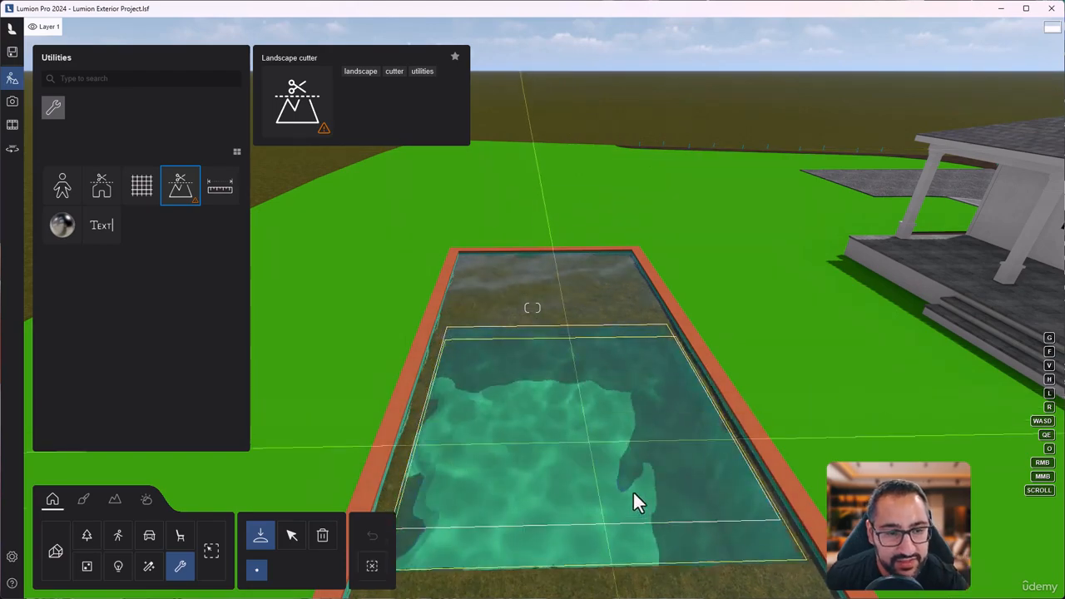
key(Escape)
Select the landscape cutter and scale it up until it extends beyond the pool on all sides
right_drag(562, 476, 596, 526)
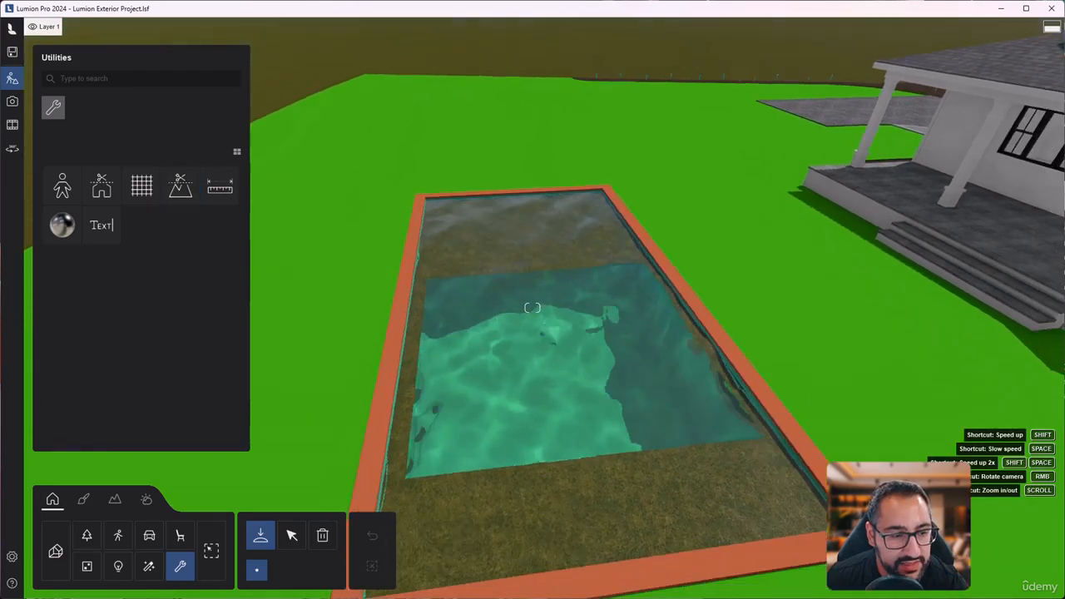
click(291, 537)
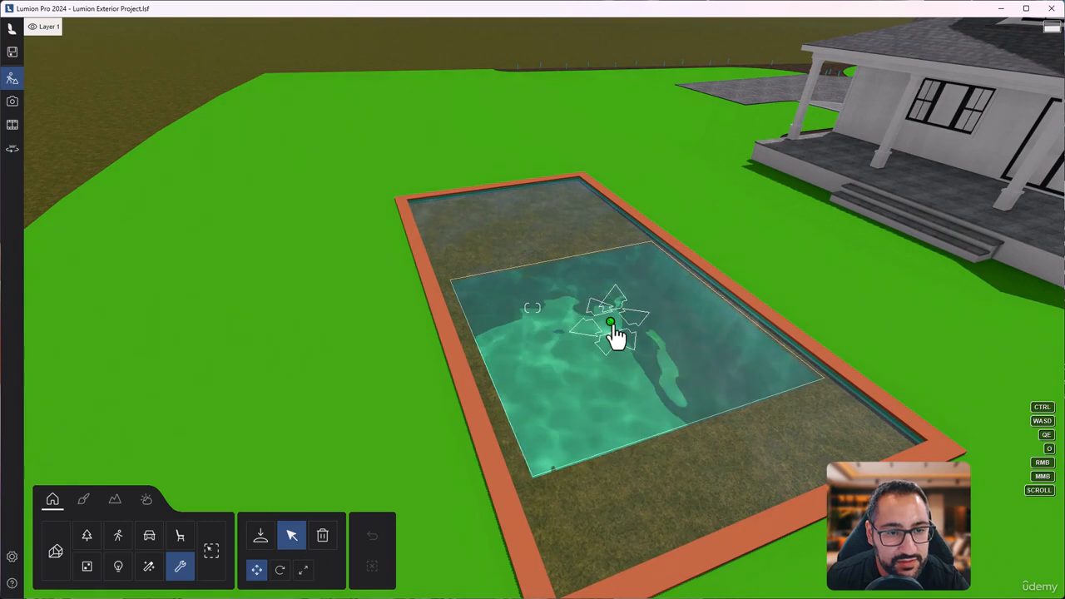
click(612, 325)
key(a)
right_drag(819, 291, 873, 294)
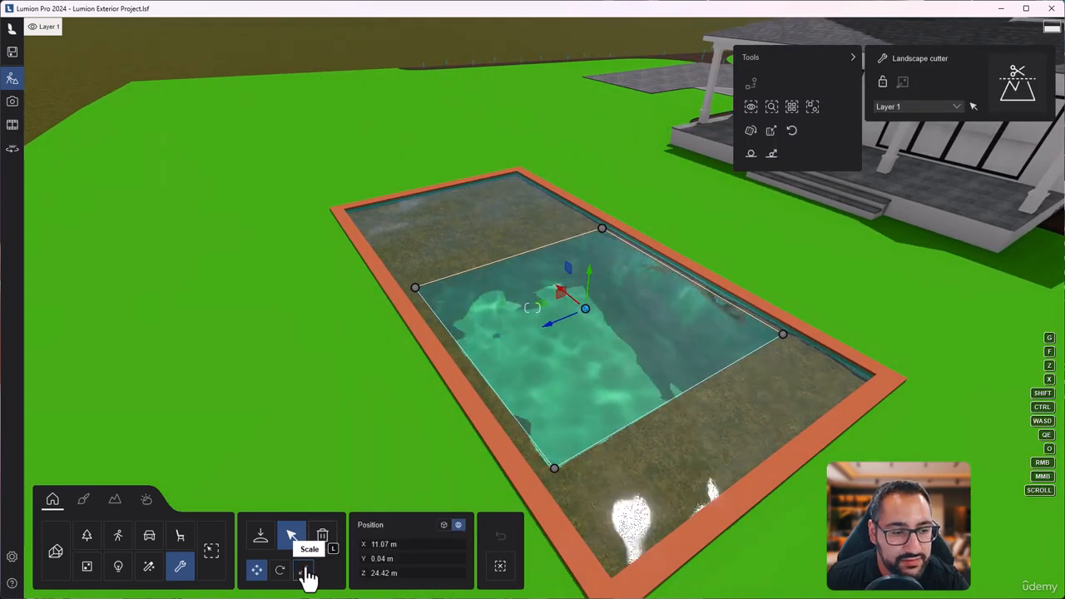
drag(585, 311, 757, 242)
key(s)
right_drag(735, 396, 836, 404)
key(a)
right_drag(582, 464, 540, 468)
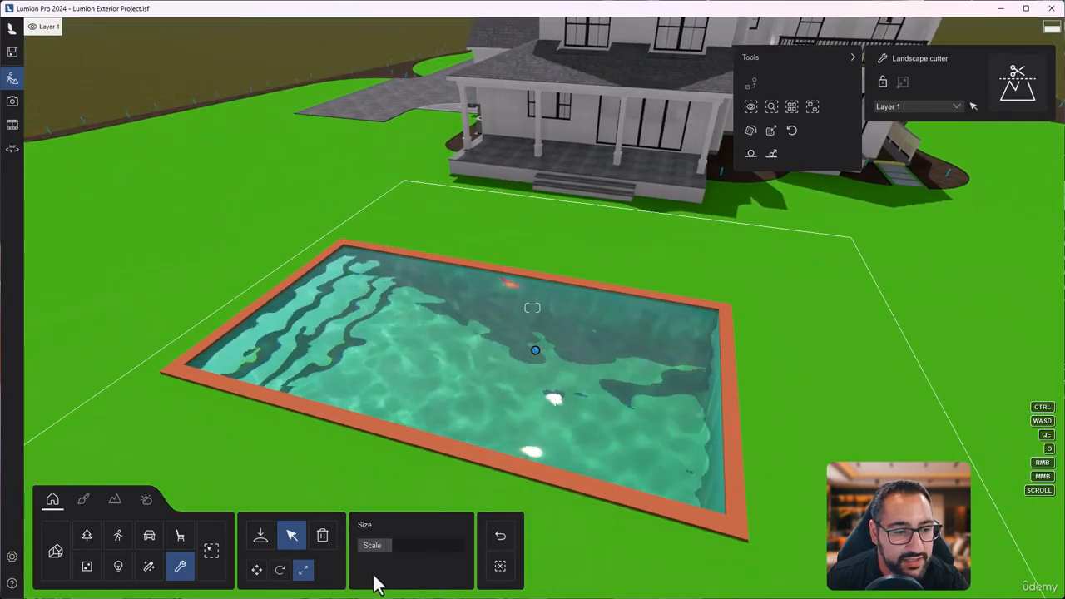
Replace the pool's water surface with the Nice Pool material from the water category of the material library
click(85, 501)
key(w)
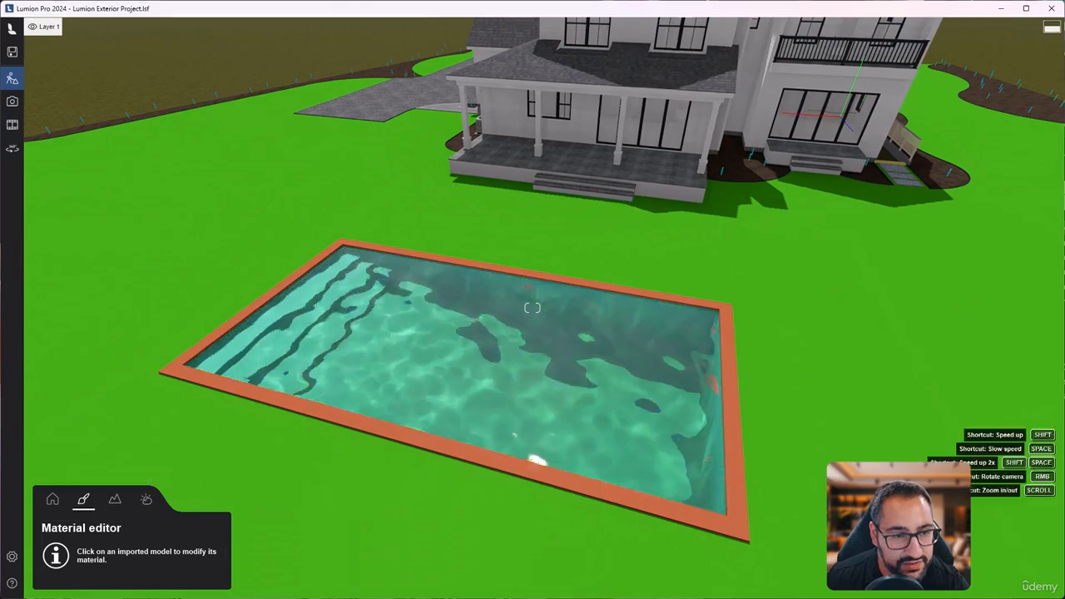
right_drag(399, 366, 611, 310)
key(a)
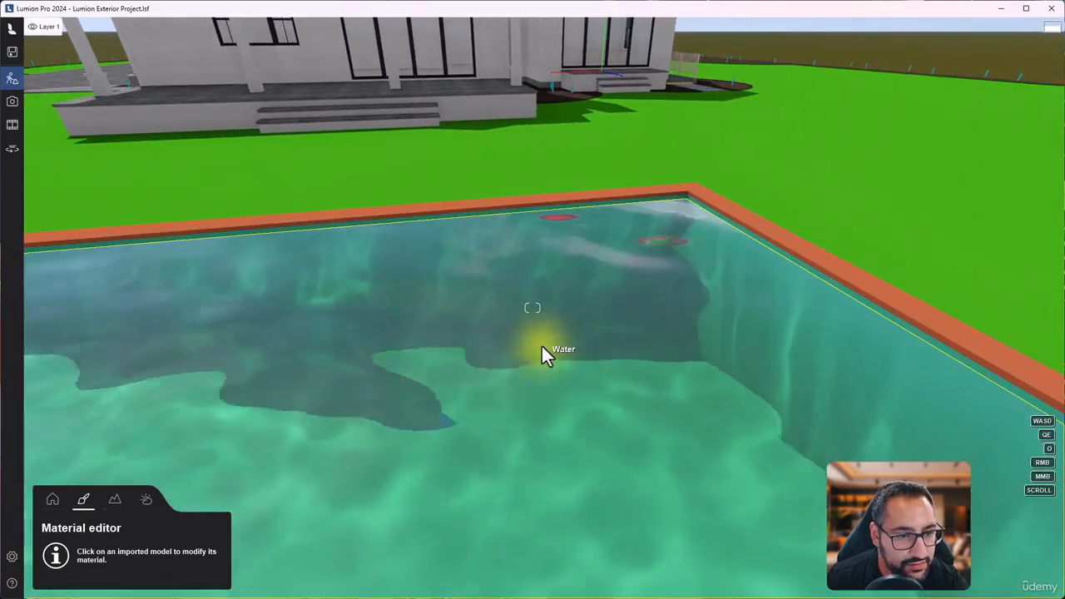
click(543, 343)
right_drag(718, 356, 499, 337)
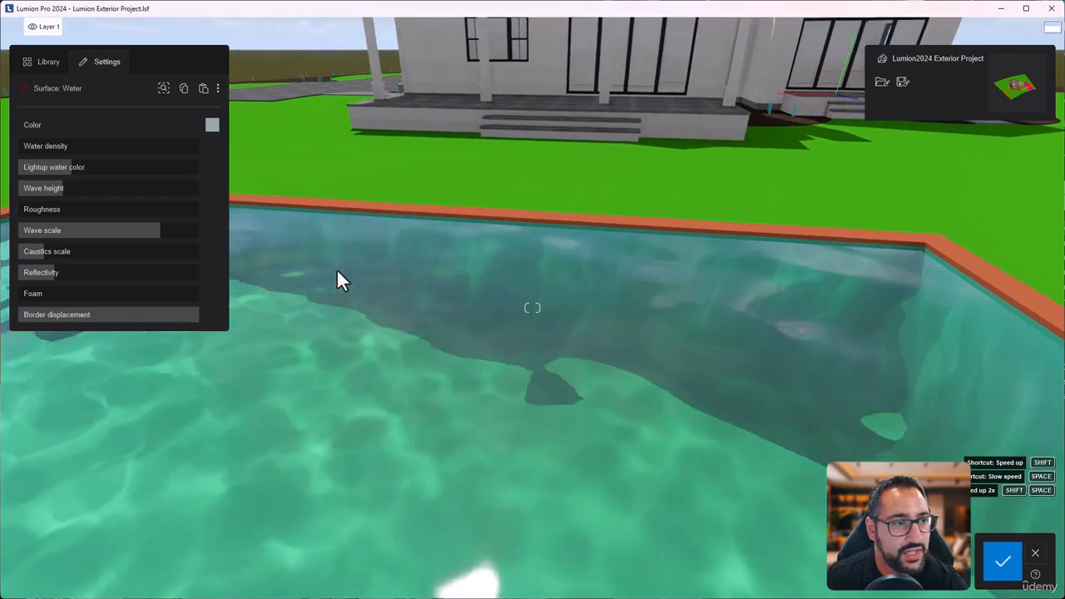
click(49, 73)
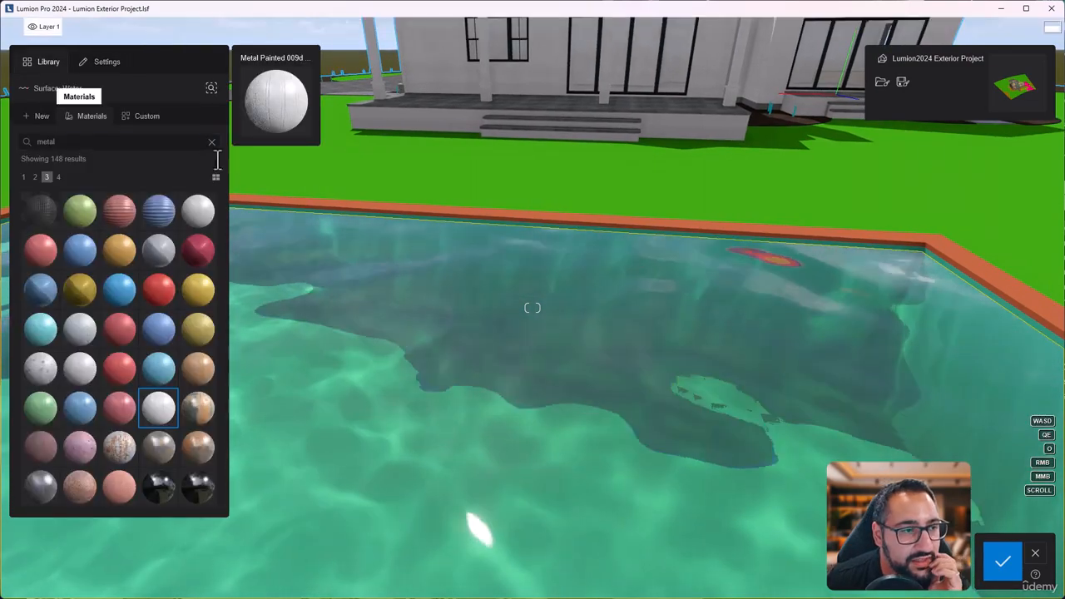
click(212, 143)
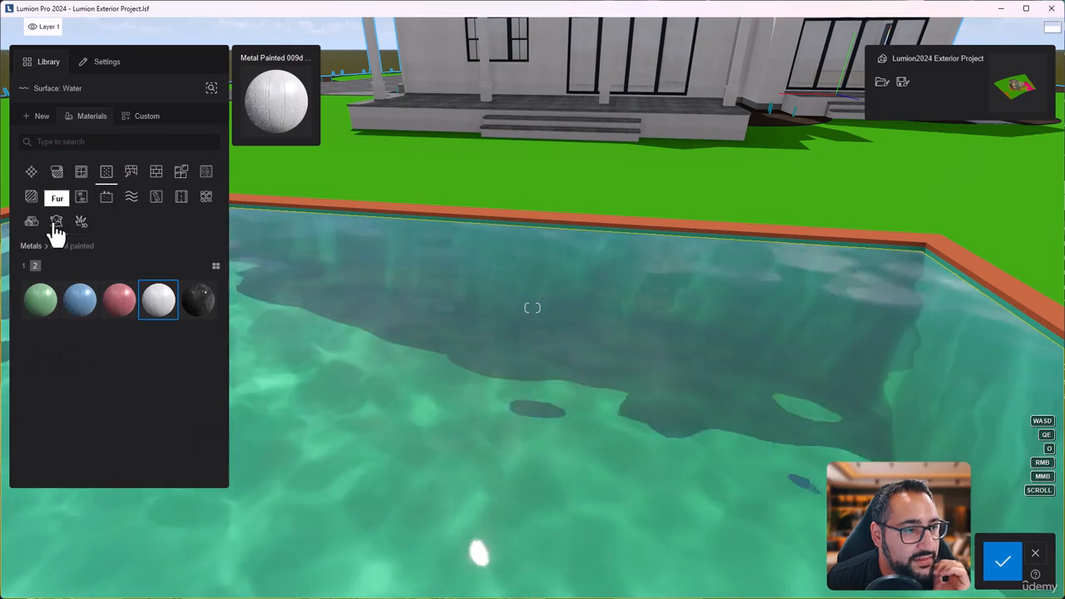
click(131, 204)
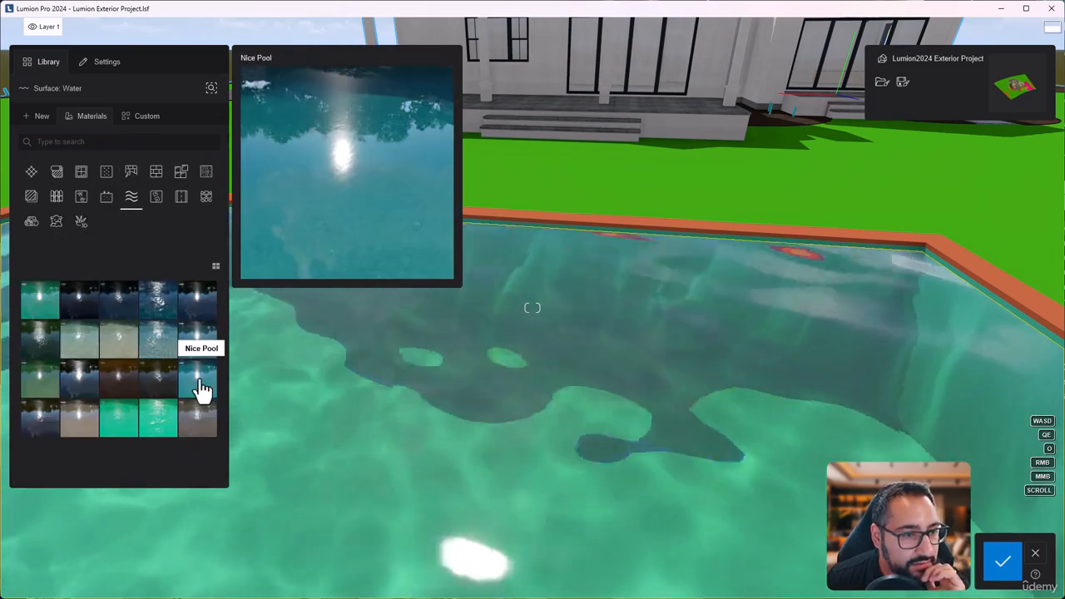
click(202, 387)
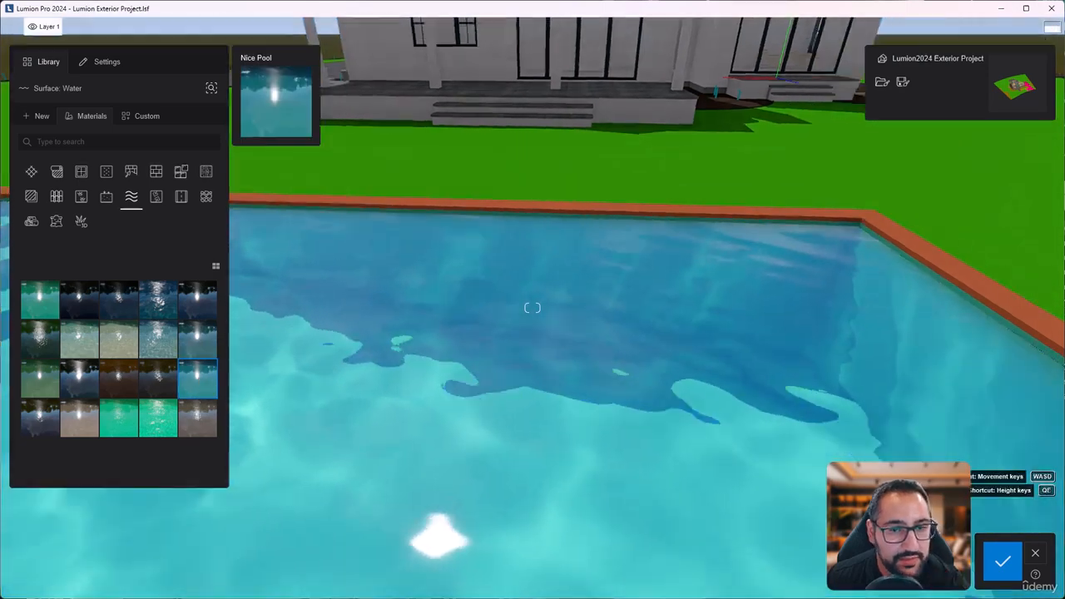
Lower the pool water's wave height slightly and reduce its wave scale to about 6%
right_drag(504, 366, 504, 394)
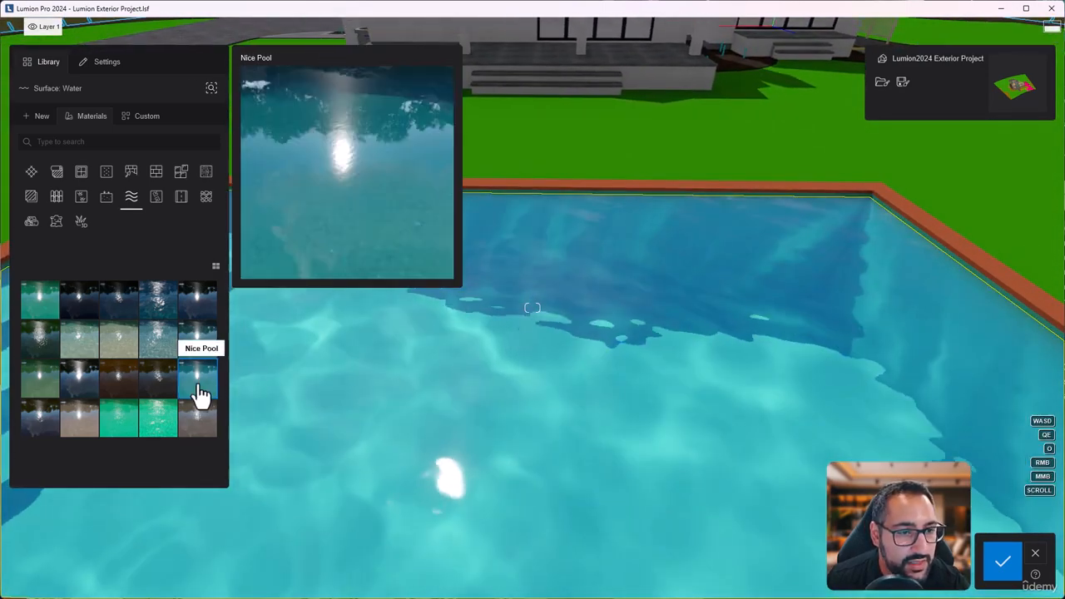
click(200, 393)
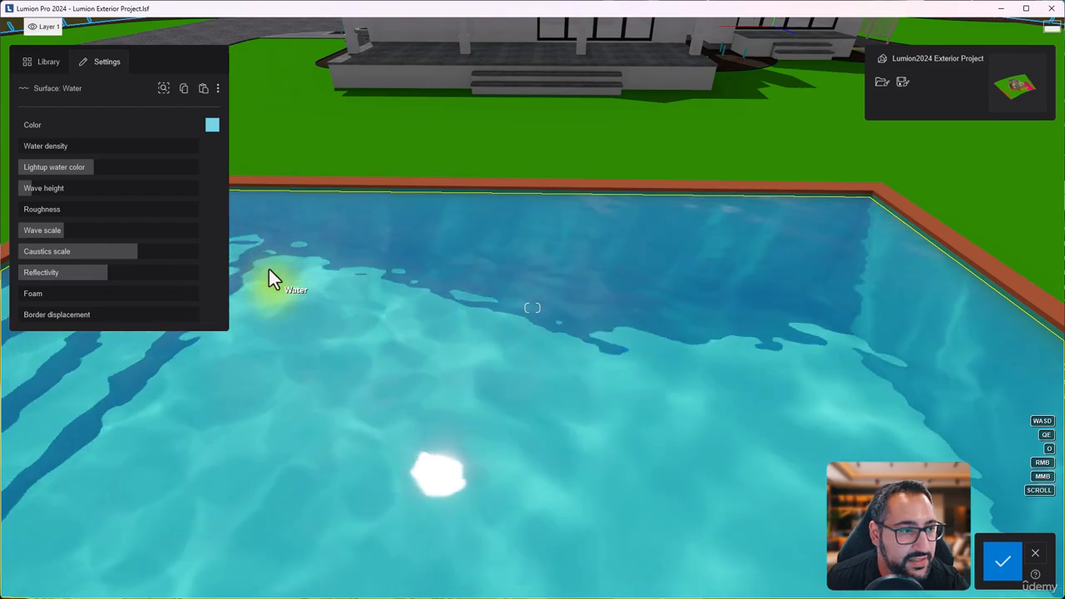
drag(185, 188, 27, 193)
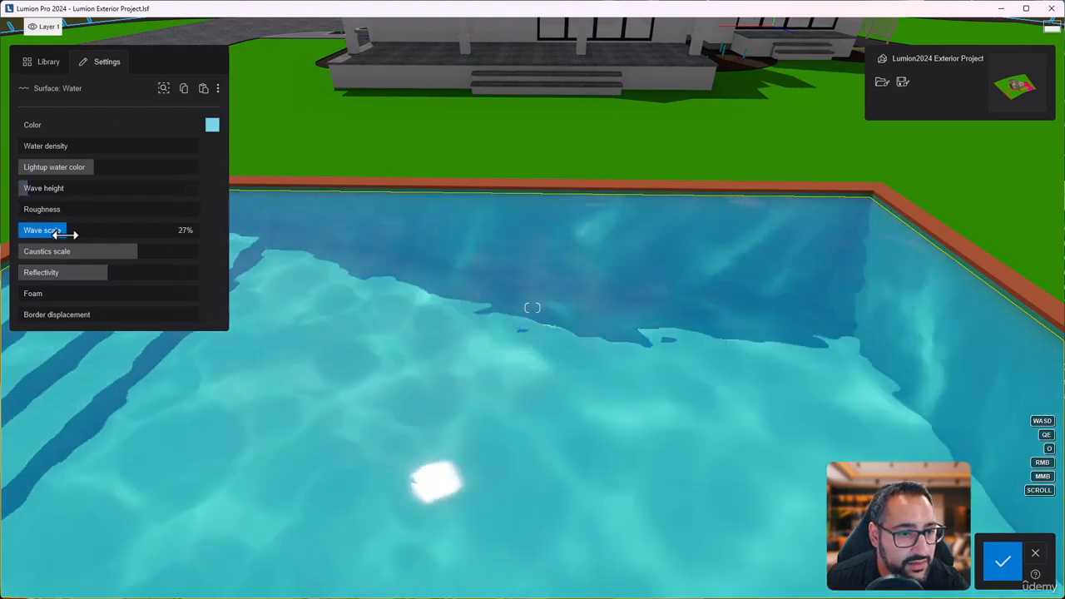
drag(74, 230, 20, 241)
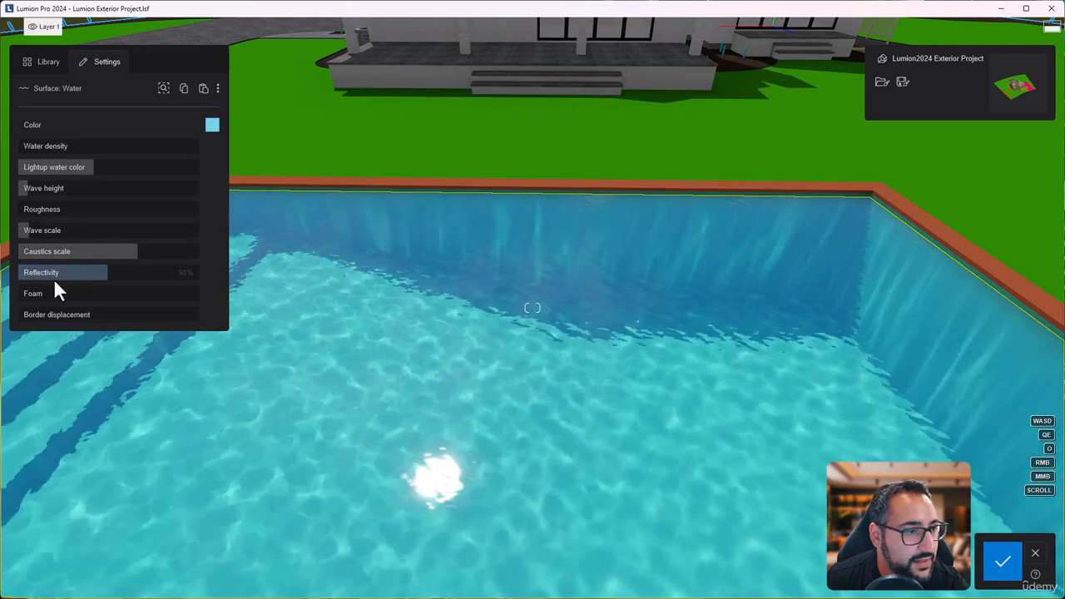
key(s)
right_drag(150, 375, 149, 333)
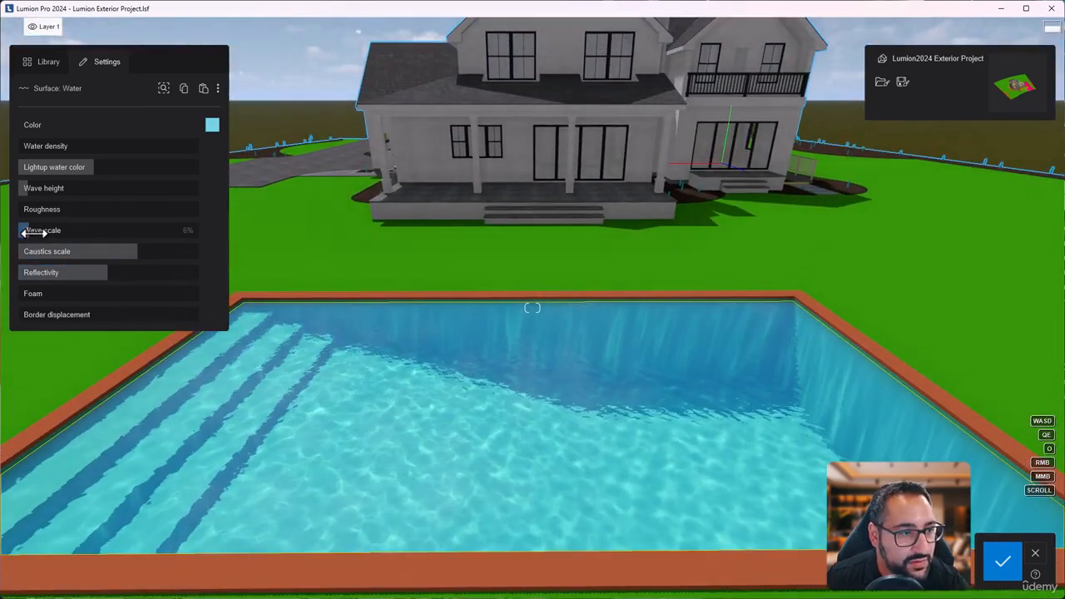
Fine-tune the pool water with a slightly larger wave scale, slightly lower reflectivity and a small amount of water density
mouse_move(33, 233)
mouse_down()
mouse_move(99, 230)
mouse_move(33, 233)
mouse_move(29, 247)
mouse_up()
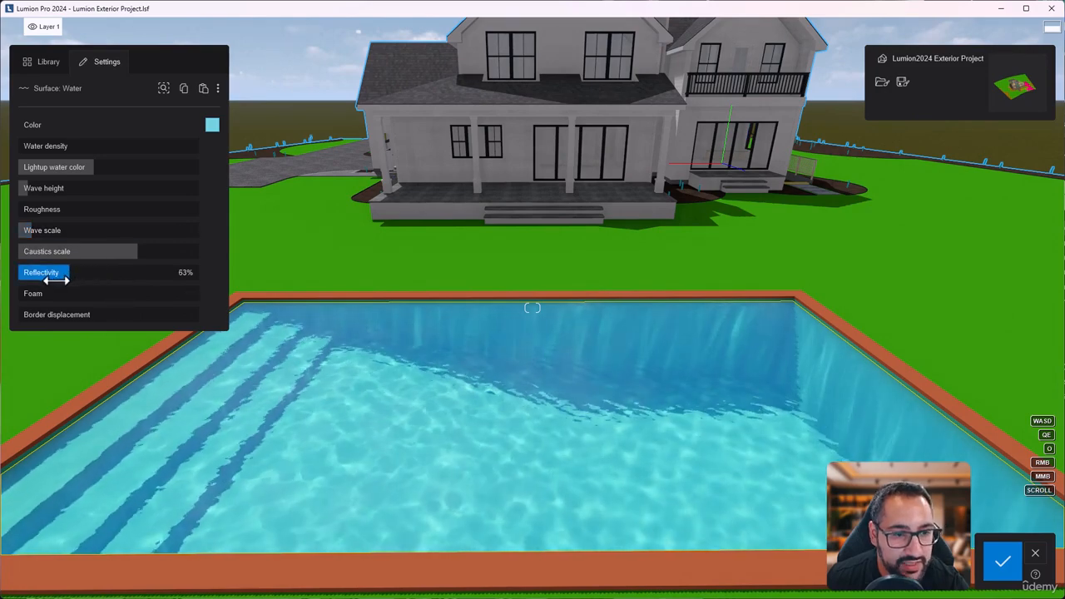
drag(33, 272, 103, 295)
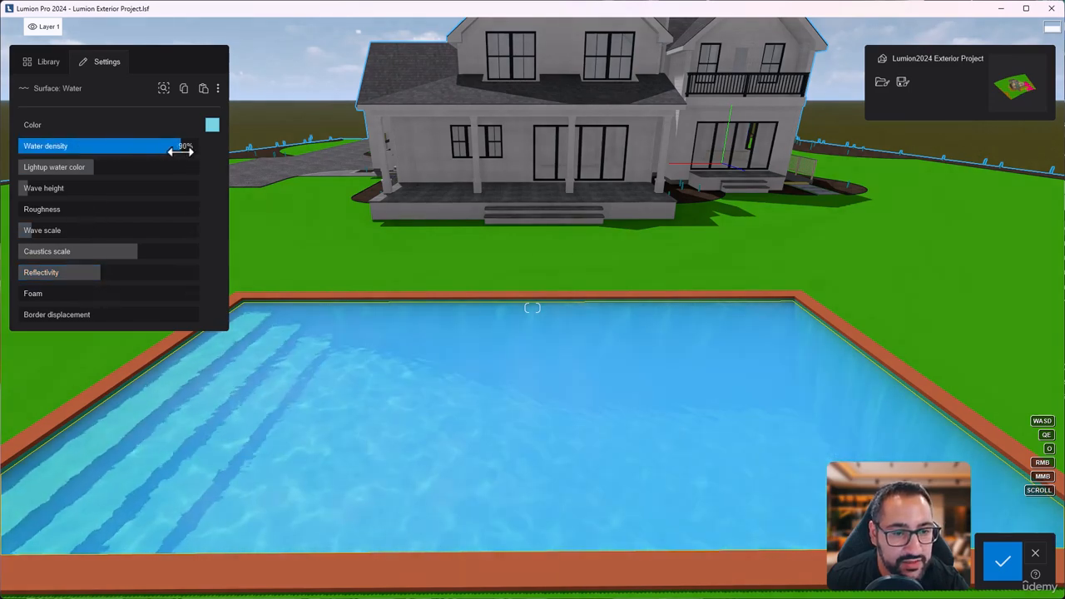
drag(189, 162, 52, 174)
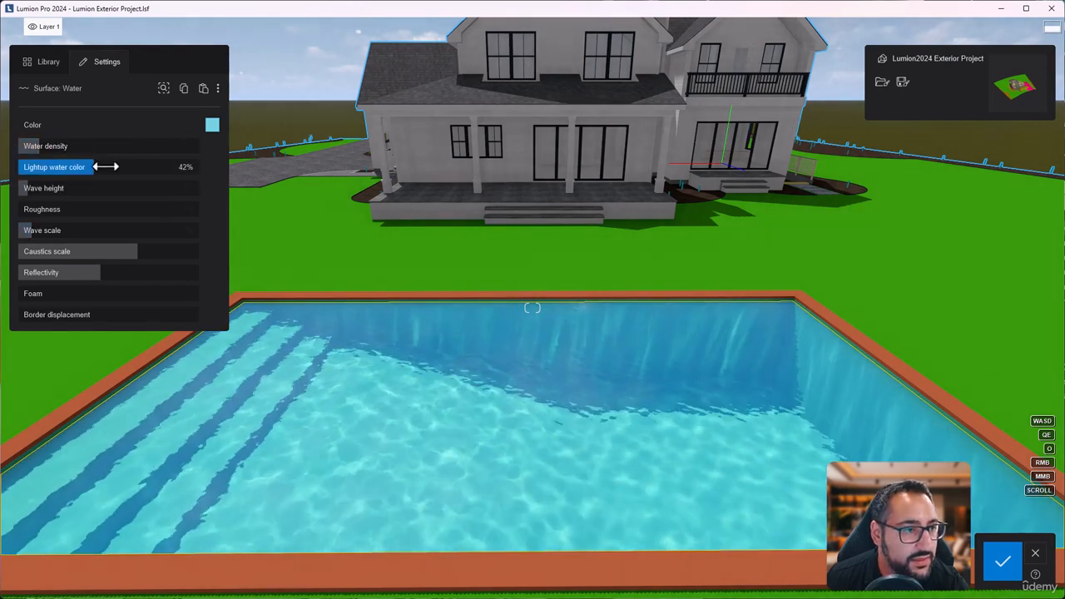
Darken the pool water's color slightly and set its light-up water color to about 34%
mouse_move(142, 166)
mouse_down()
mouse_move(179, 171)
mouse_move(160, 177)
mouse_up()
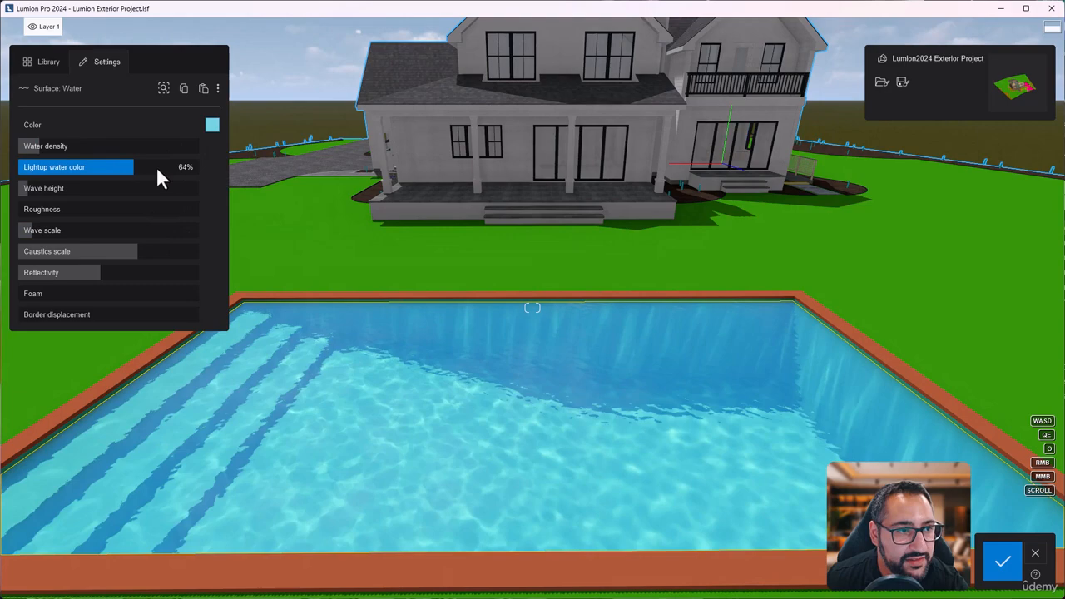
click(213, 126)
mouse_move(288, 141)
mouse_down()
mouse_move(288, 150)
mouse_move(285, 138)
mouse_up()
mouse_move(140, 169)
mouse_down()
mouse_move(105, 171)
mouse_move(120, 170)
mouse_up()
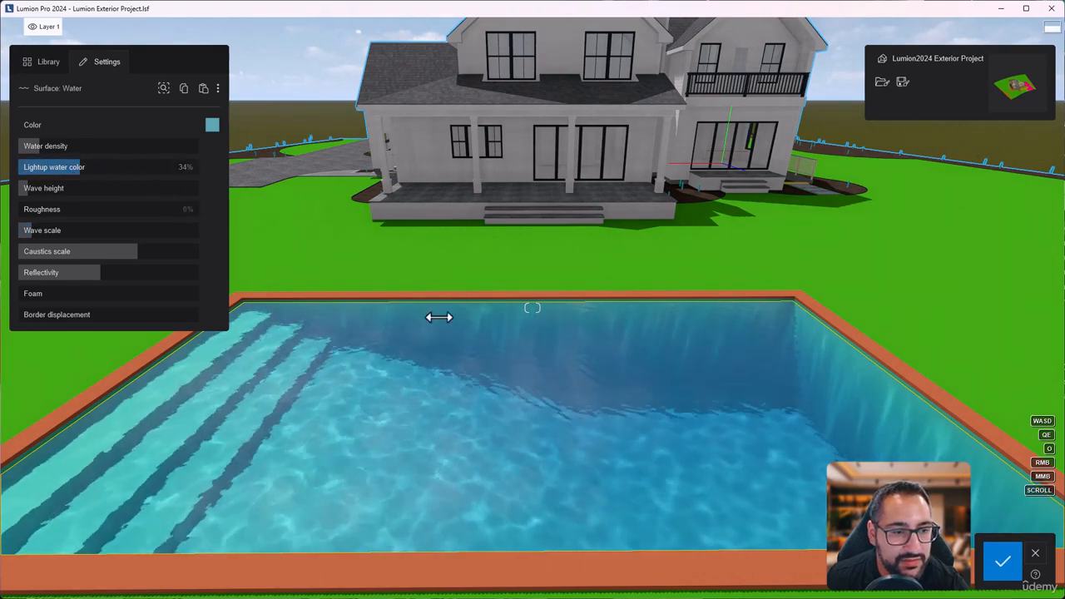
Apply the HQ Tiles 003 2048 material from the tiles category to the pool's inner walls and floor beneath the water
key(s)
key(e)
right_drag(439, 317, 469, 348)
key(w)
key(w)
key(e)
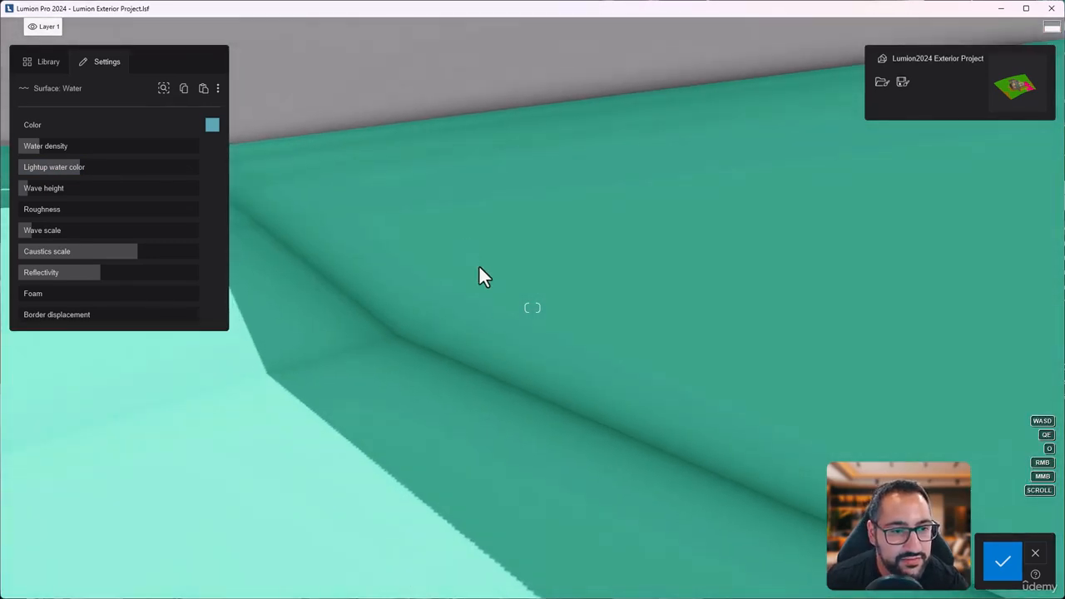
click(360, 217)
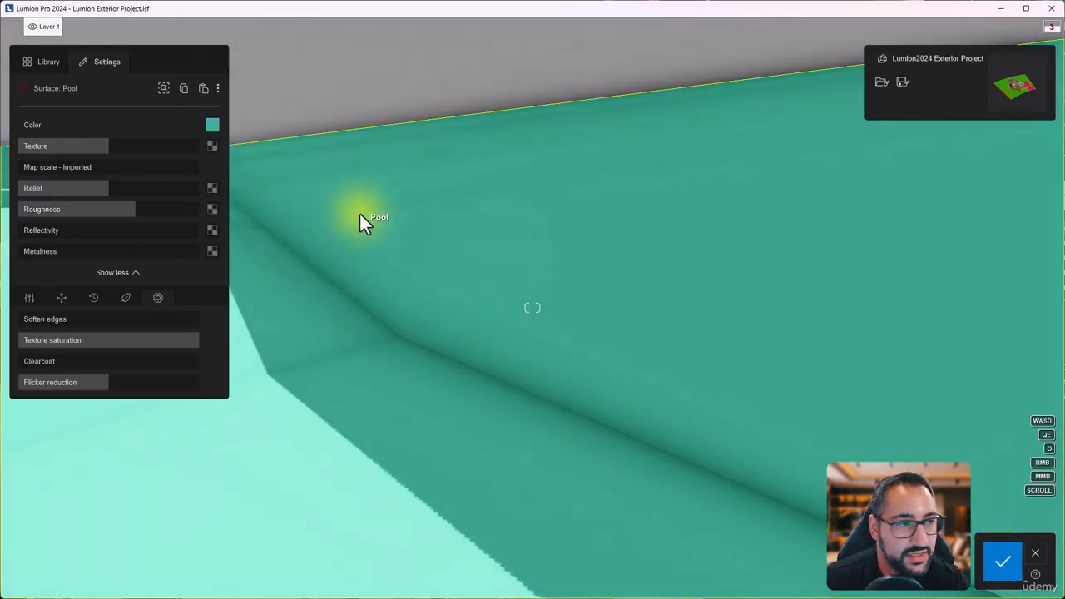
click(40, 63)
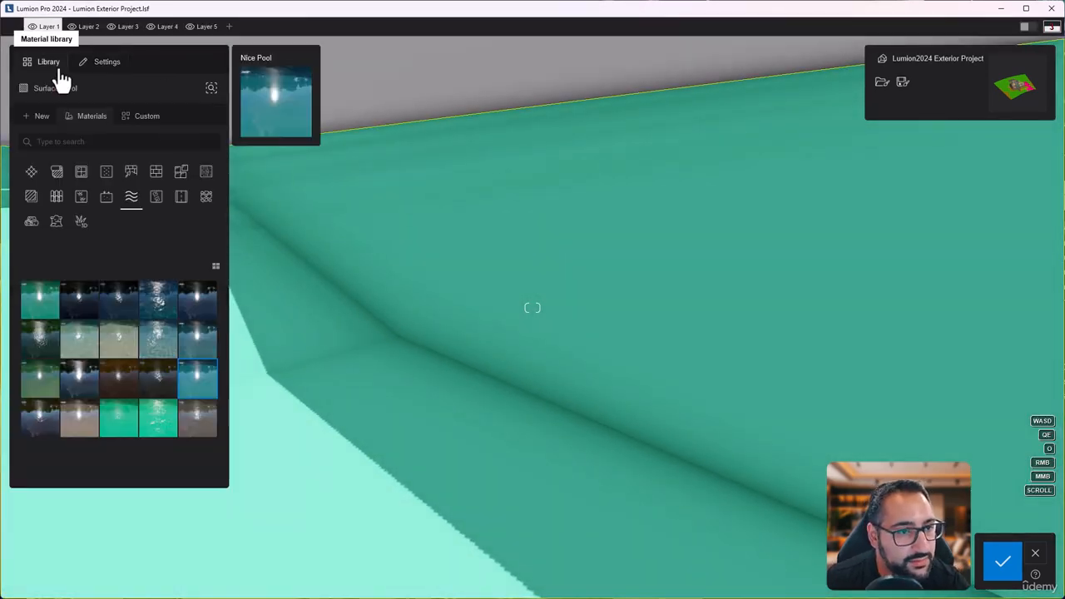
click(181, 185)
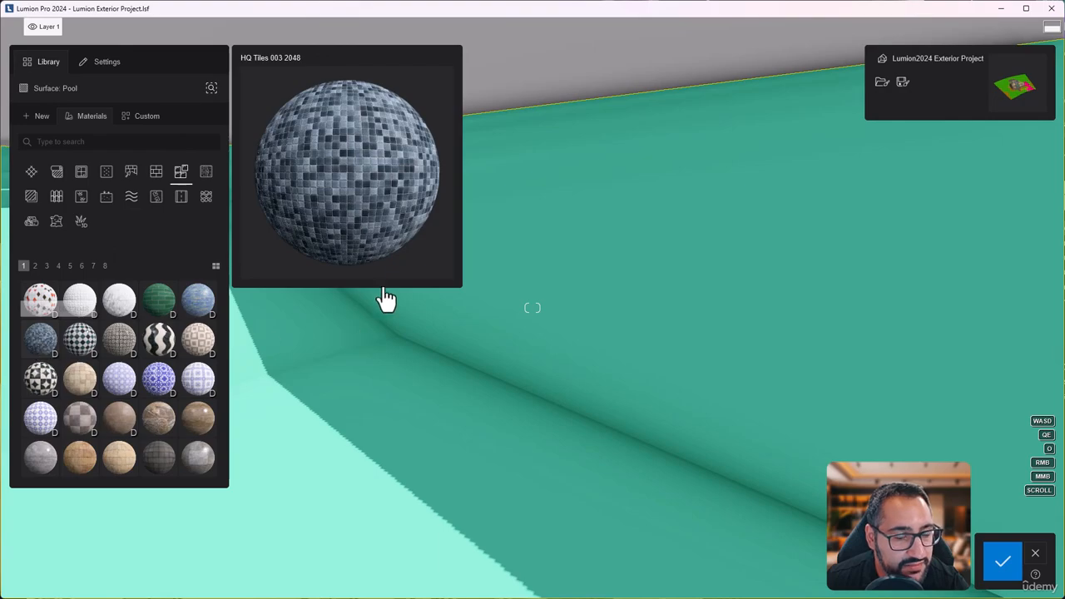
click(40, 339)
key(s)
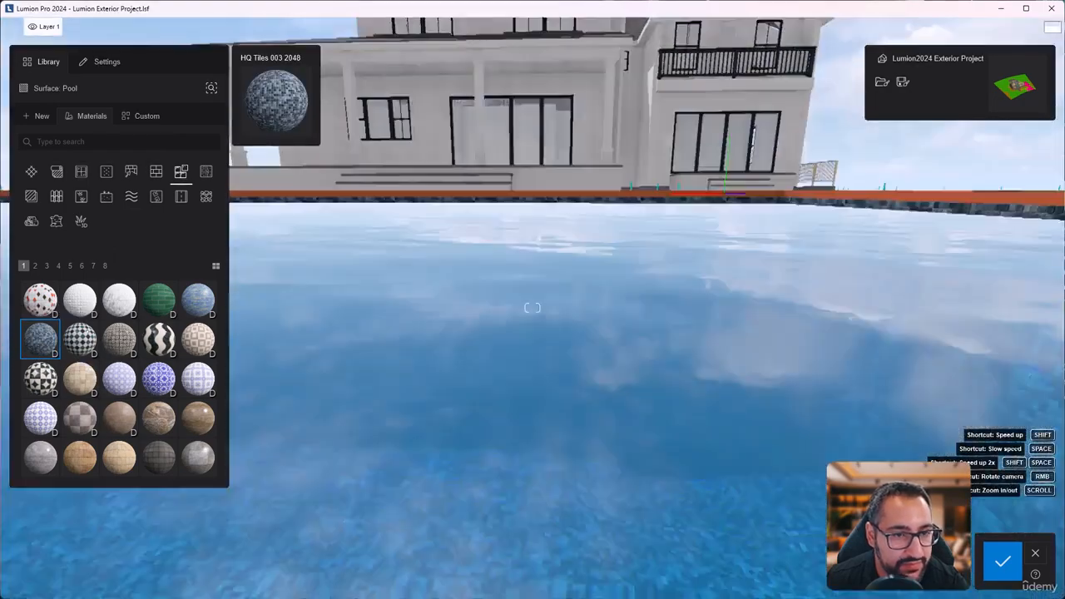
key(s)
right_drag(509, 374, 509, 422)
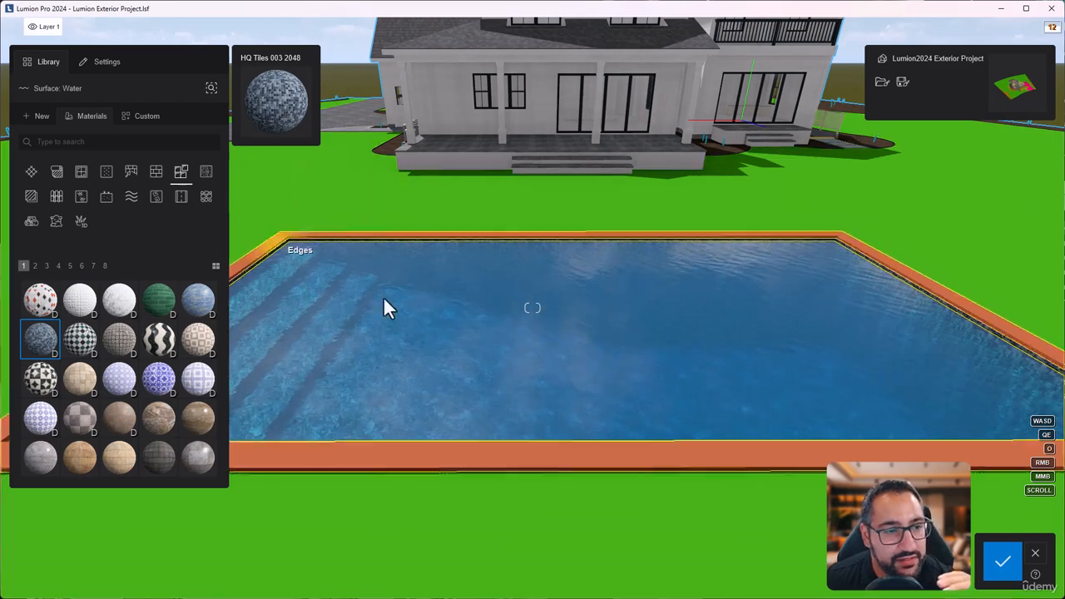
Reduce the pool water's light-up water color slightly and change its color to a pale light blue
click(408, 299)
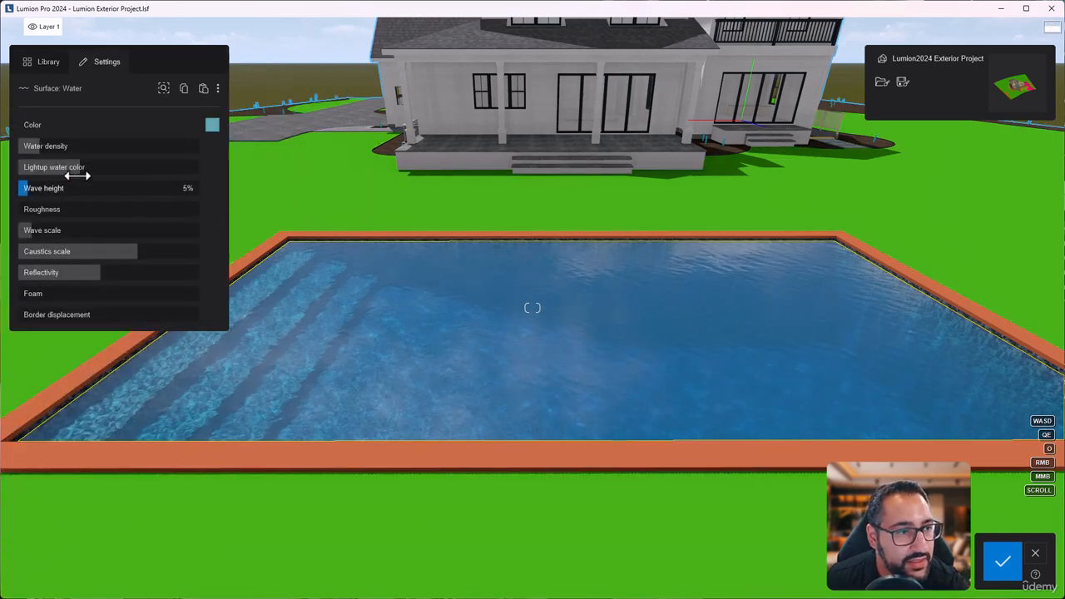
drag(96, 166, 70, 175)
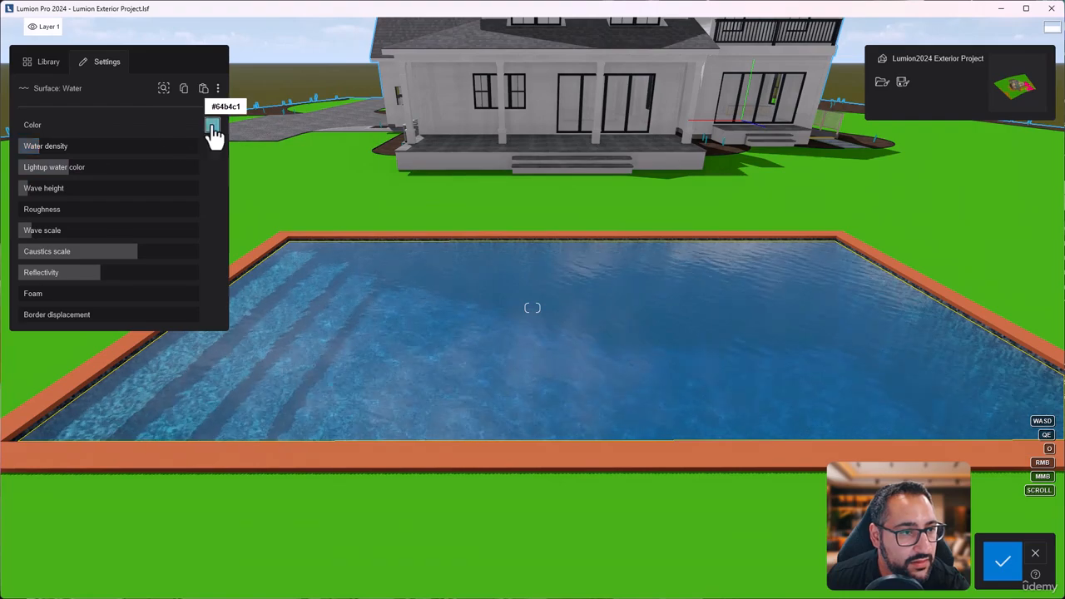
drag(288, 138, 257, 130)
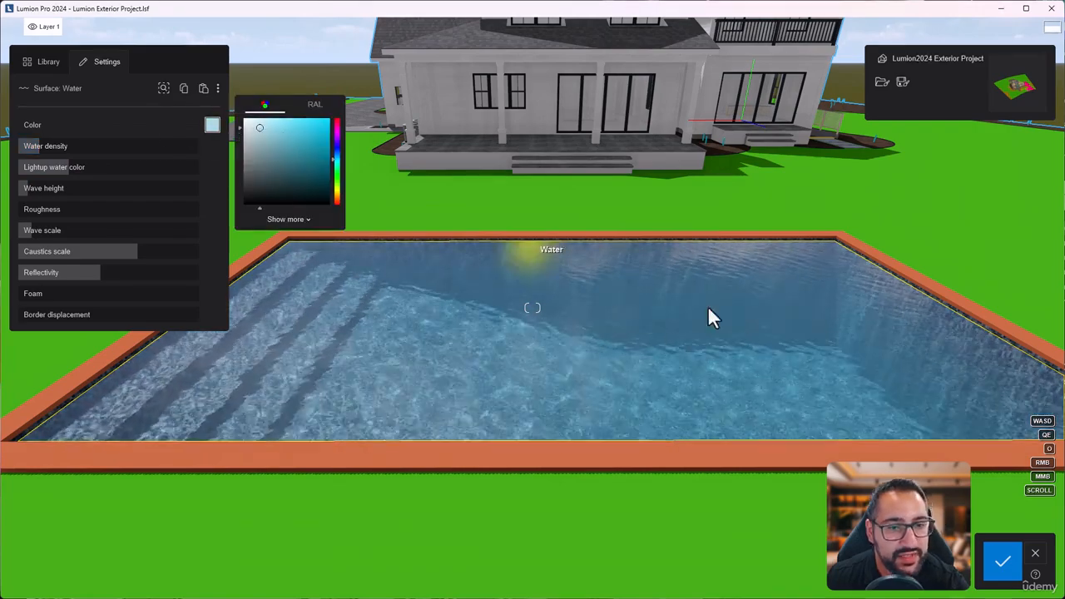
Replace the pool's edge surface with the Concrete 011 1024 material from the concrete folder of the stone category
right_drag(707, 316, 776, 307)
key(d)
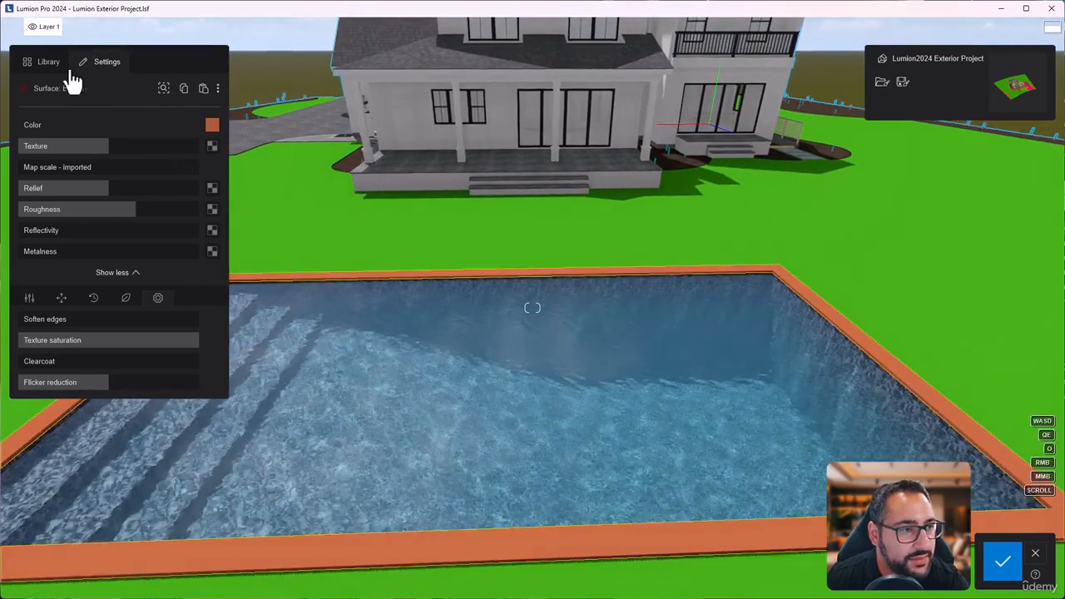
click(48, 65)
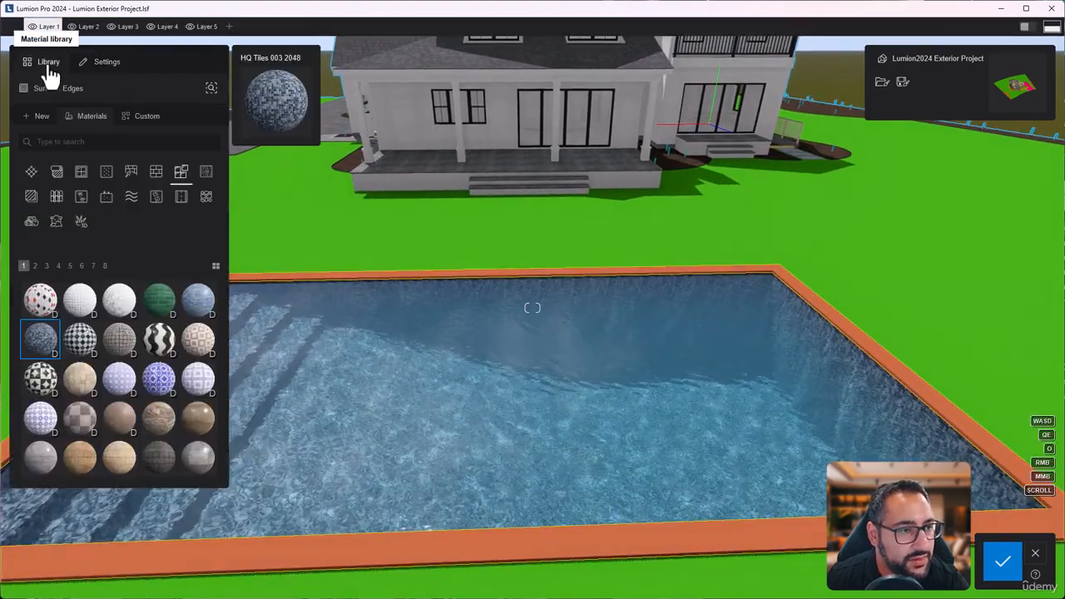
click(156, 176)
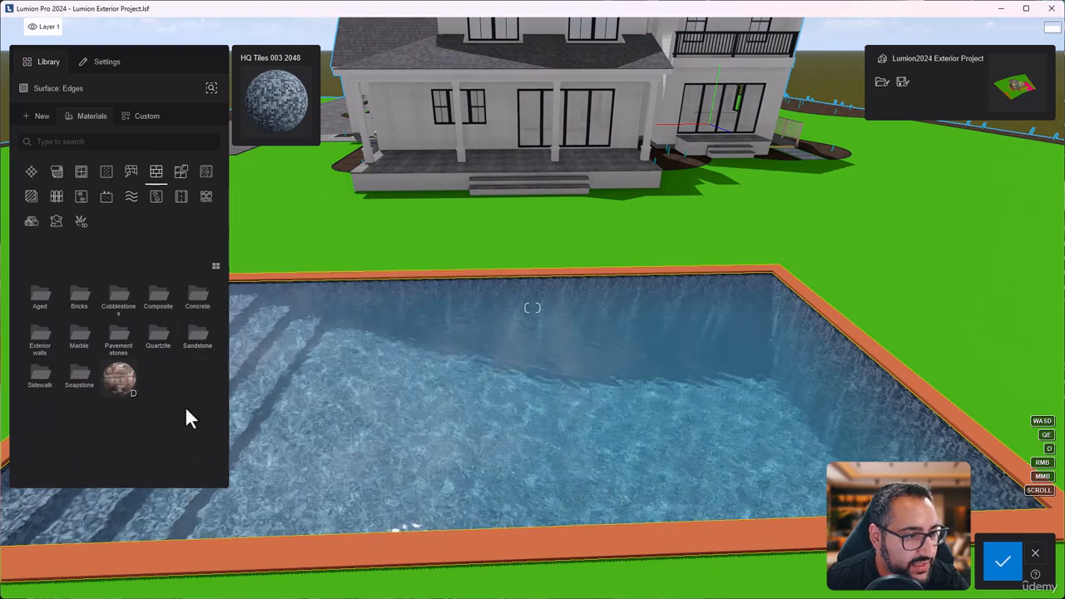
click(196, 302)
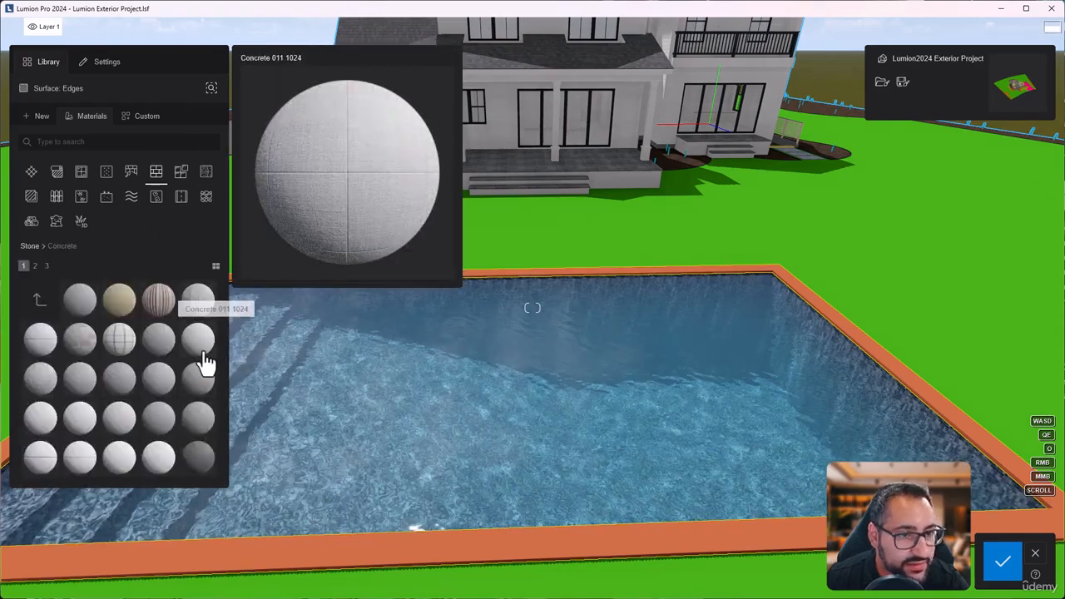
click(198, 340)
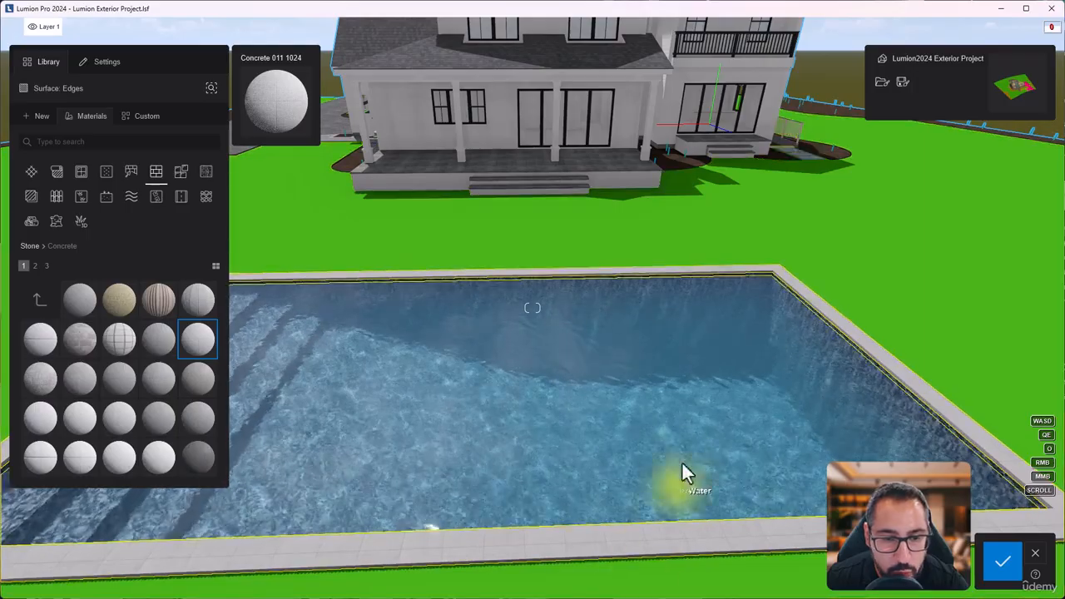
Try the Concrete 015 1024 material on the pool edges and check it from above at a corner
right_drag(707, 425, 769, 437)
key(d)
right_drag(532, 308, 532, 441)
key(w)
key(w)
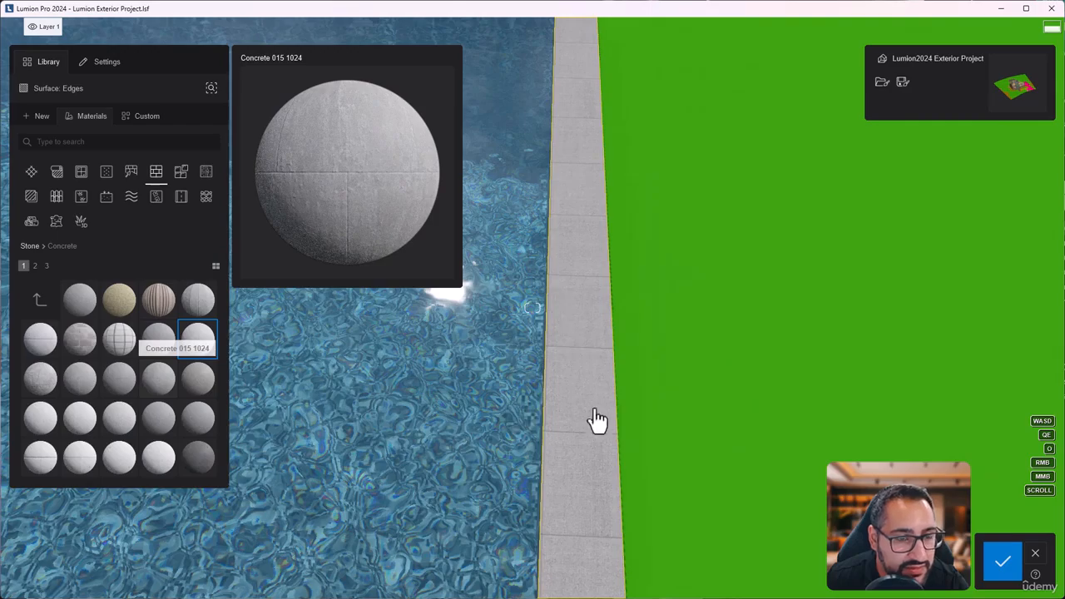
key(s)
right_drag(576, 370, 573, 429)
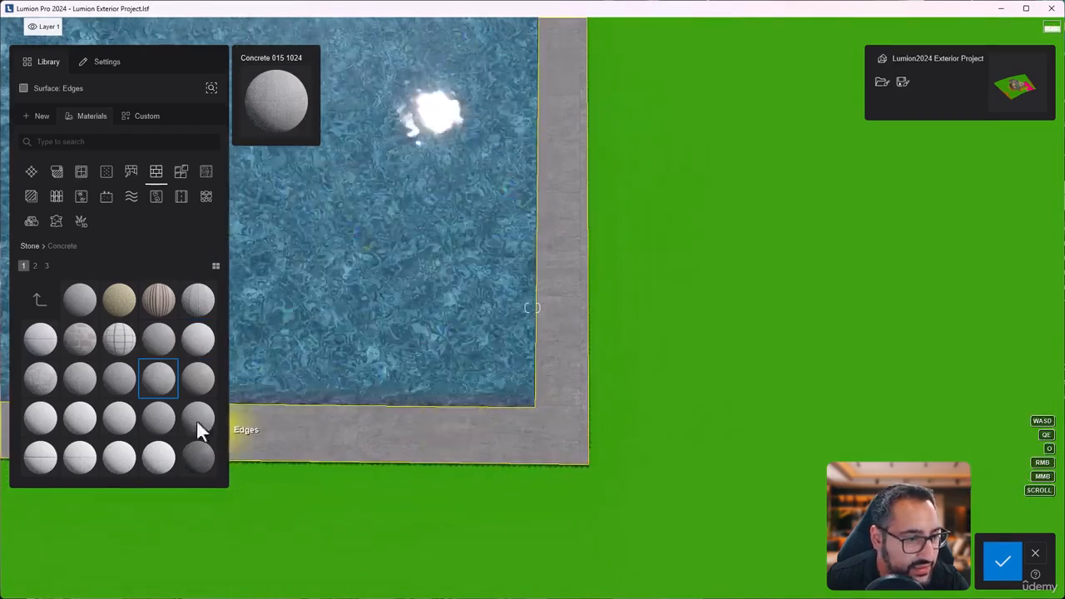
Compare the neighbouring concrete materials and apply Concrete 013 1024 to the pool edges
mouse_move(204, 397)
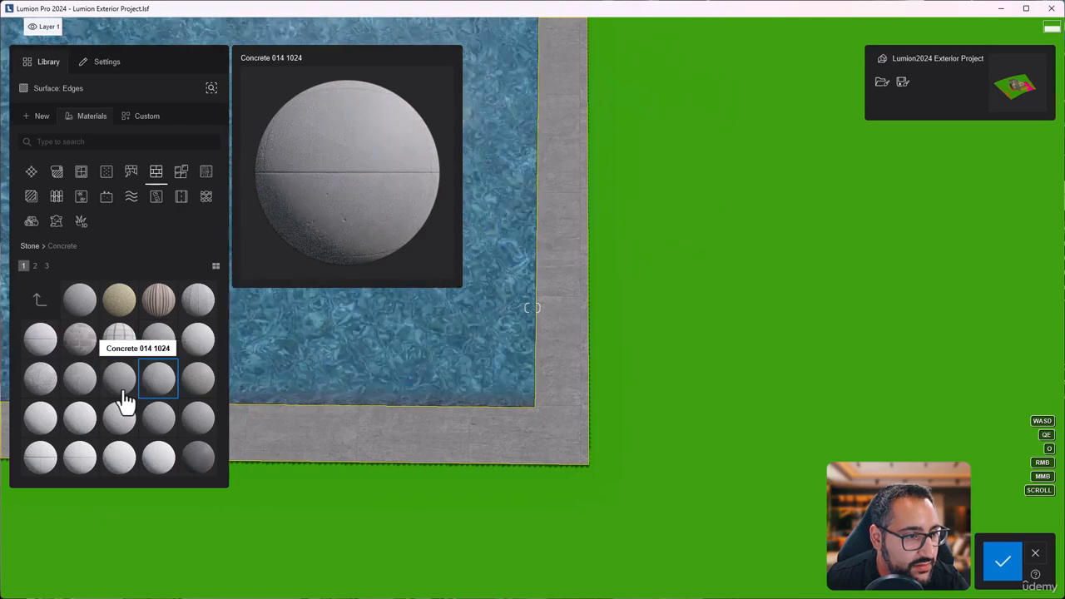
mouse_move(81, 397)
mouse_move(28, 398)
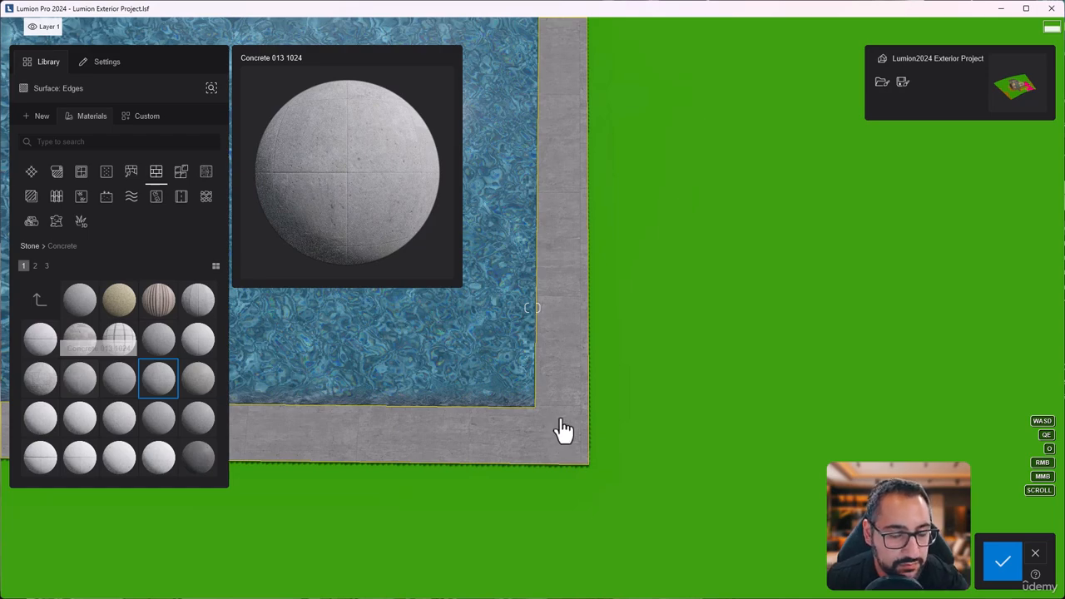
click(86, 385)
right_drag(565, 454, 562, 476)
key(w)
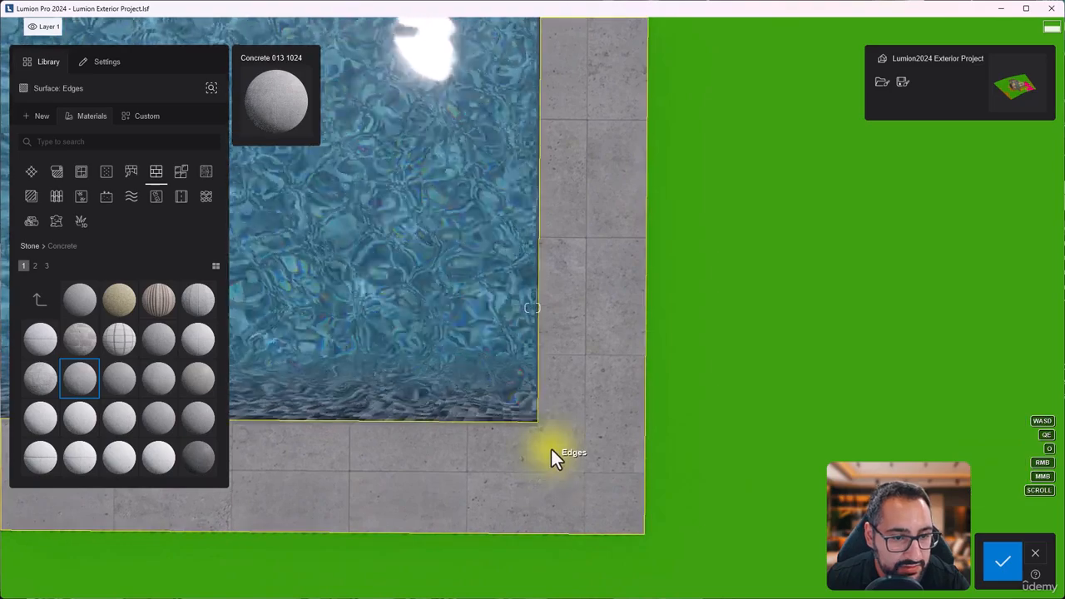
Align the edge concrete's joints with the pool corner by increasing its X offset and setting its Z offset to about 6.6%
click(79, 400)
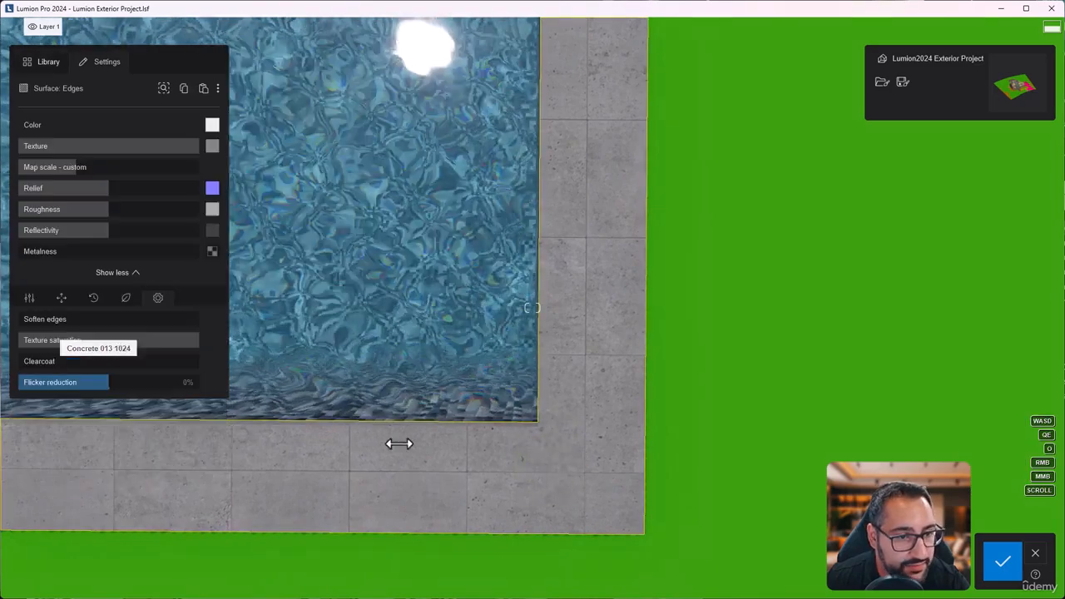
click(61, 298)
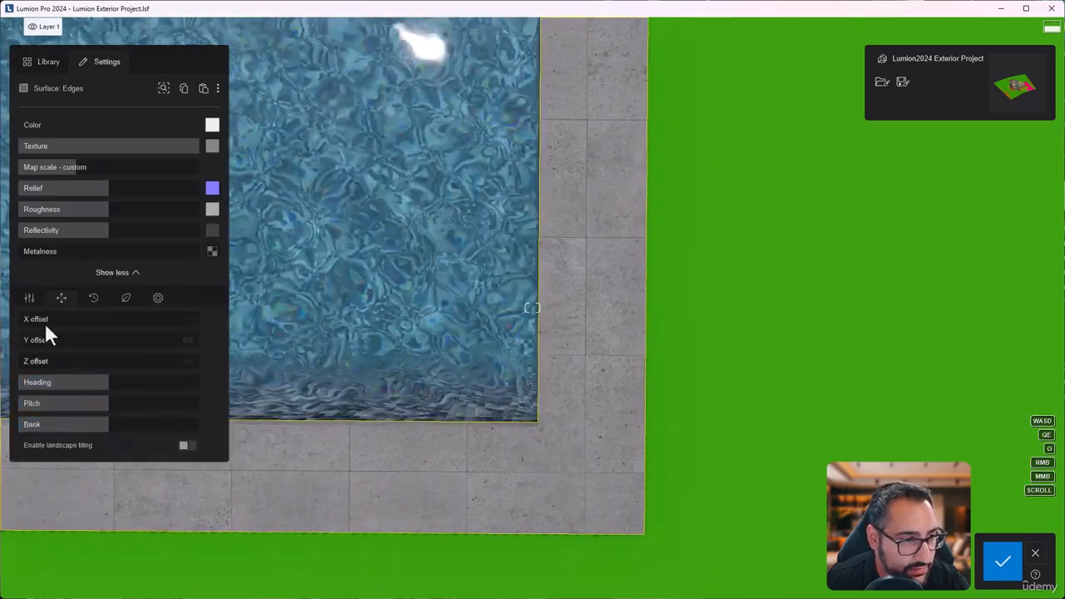
drag(49, 320, 117, 318)
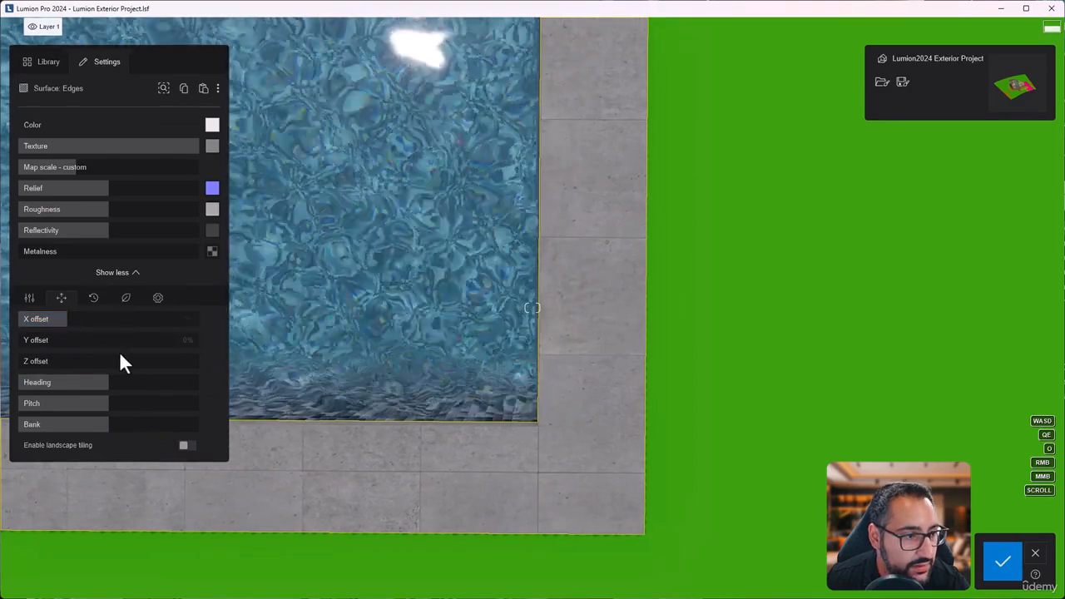
drag(59, 339, 114, 360)
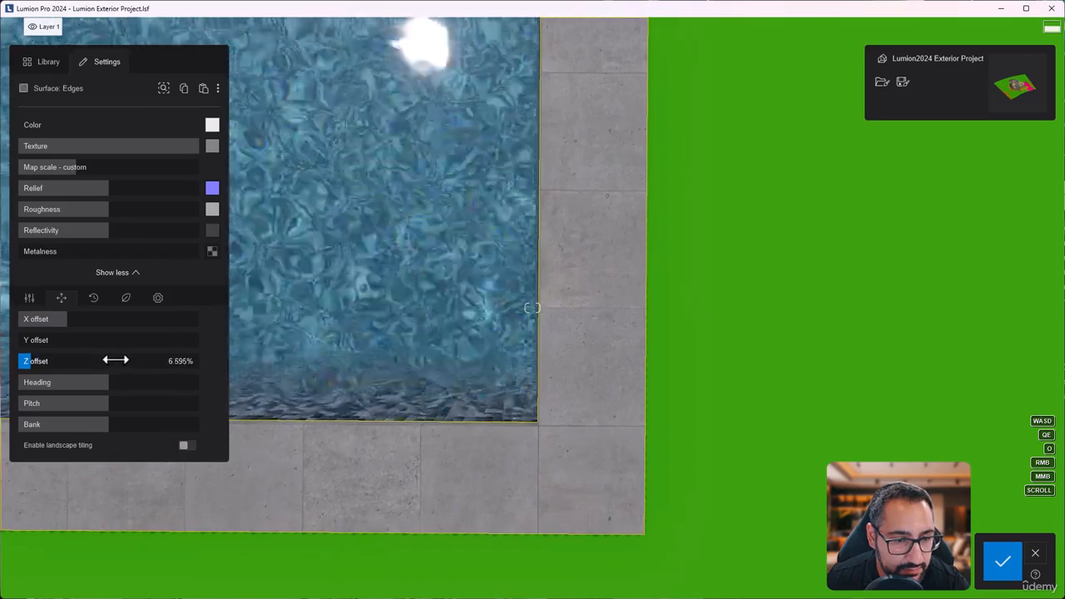
Lighten the pool's concrete edges by lowering their texture strength to 44%
key(s)
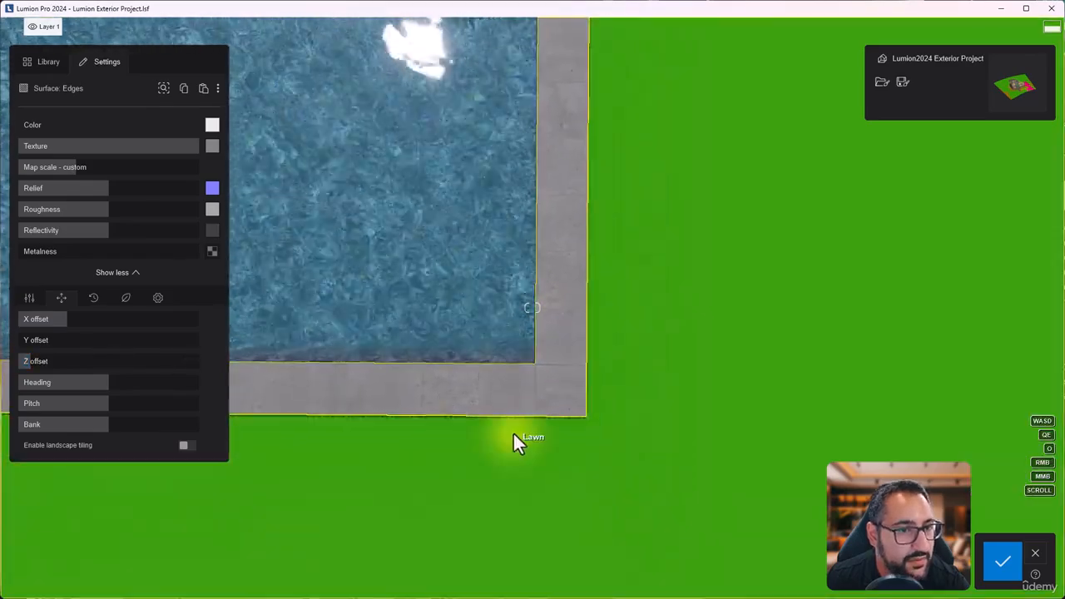
key(s)
right_drag(513, 431, 487, 300)
key(s)
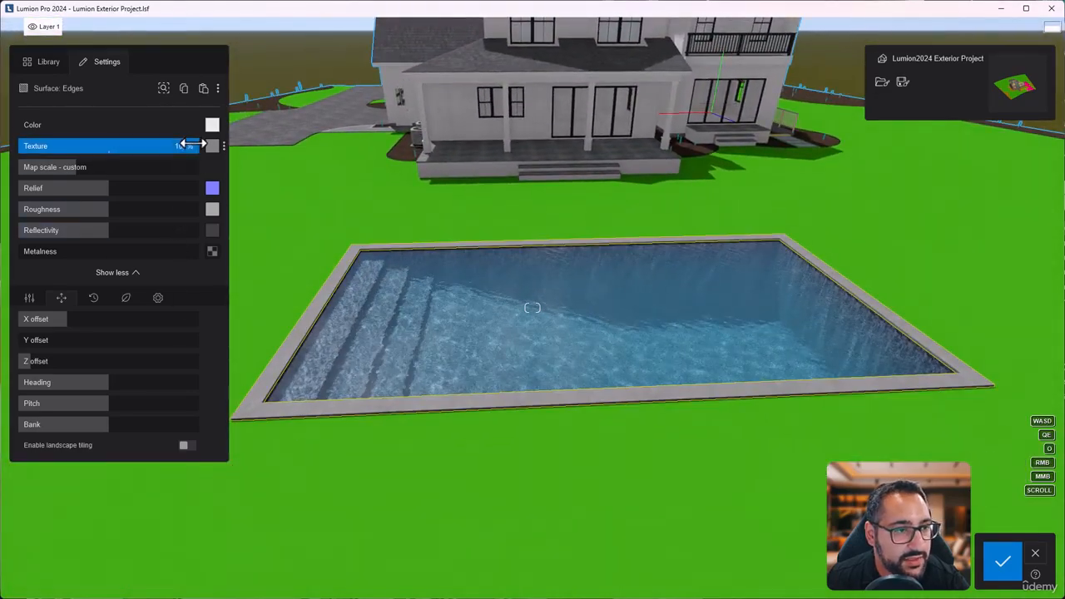
drag(104, 161, 85, 164)
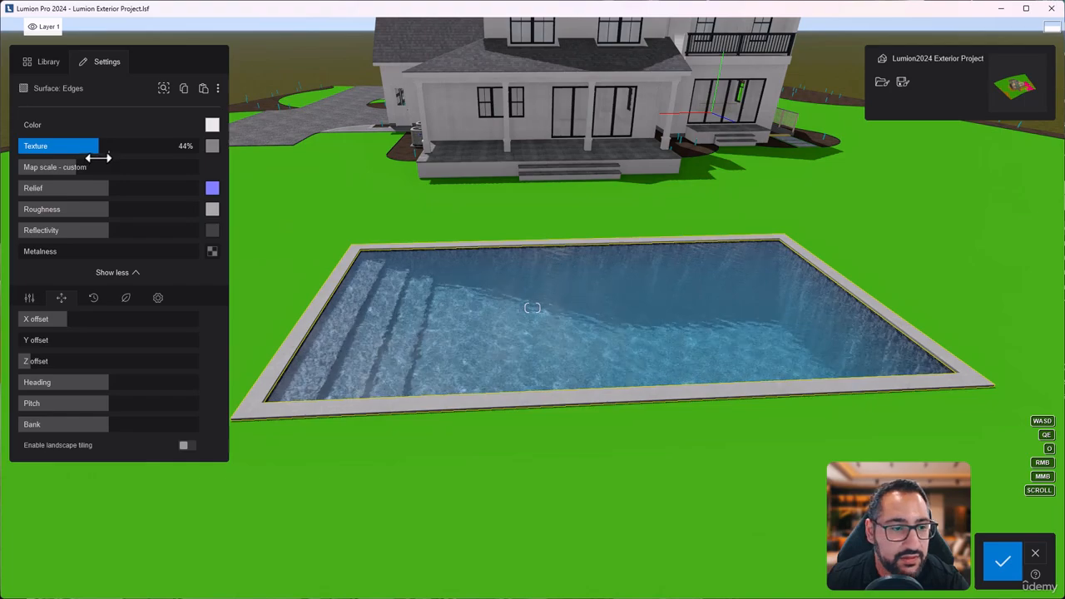
Examine the grass-filled basement stairwell beside the house and save the material changes
right_drag(659, 480, 587, 416)
key(w)
key(d)
key(w)
right_drag(657, 299, 705, 361)
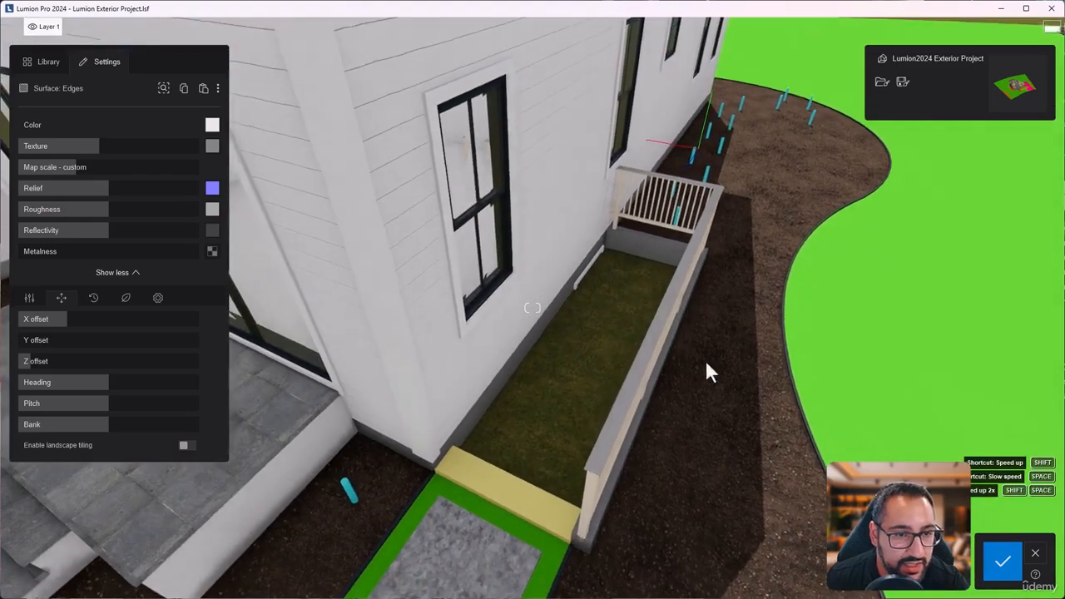
key(s)
right_drag(707, 404, 645, 414)
key(s)
right_drag(842, 224, 821, 228)
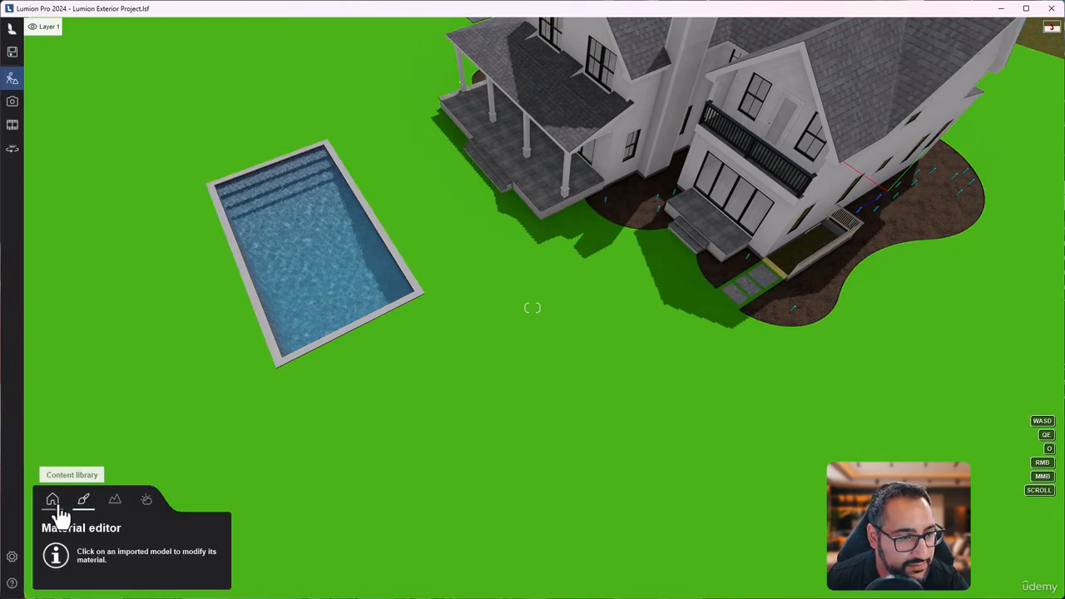
Position a landscape cutter over the basement stairwell beside the house, at about X 8.69 m and Z 17.12 m
click(53, 499)
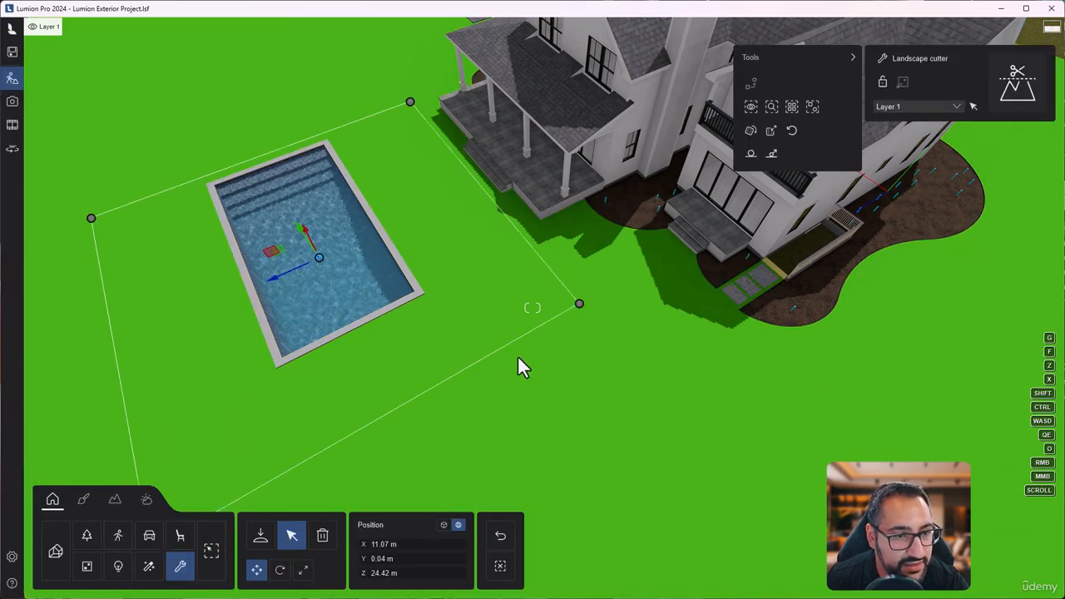
drag(903, 241, 899, 230)
key(w)
right_drag(886, 231, 927, 221)
key(w)
right_drag(532, 308, 594, 314)
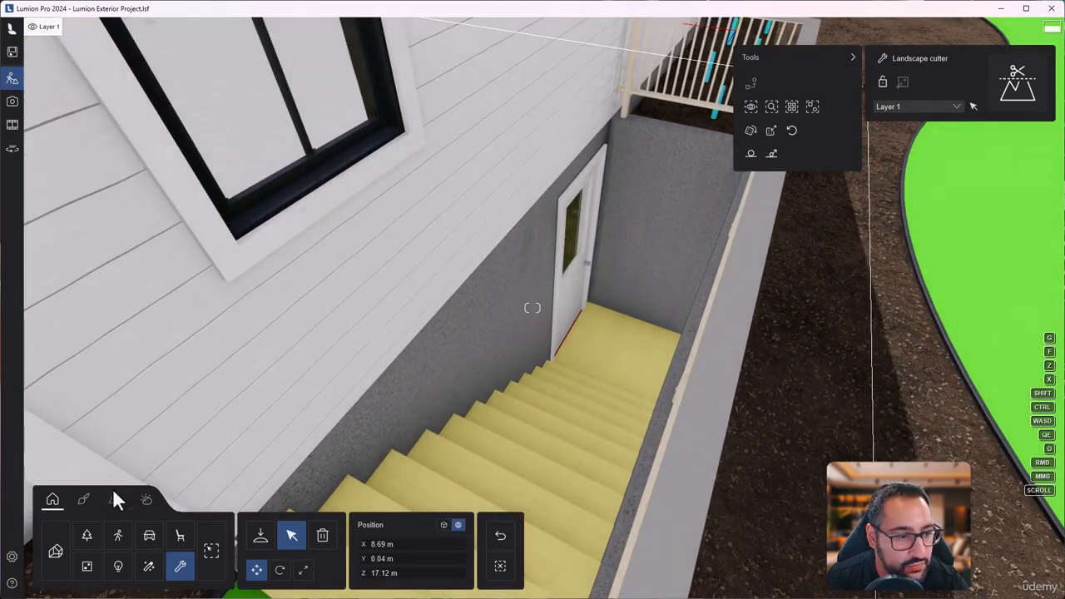
Copy the basement wall's concrete material and paste it onto the basement stairs
click(83, 499)
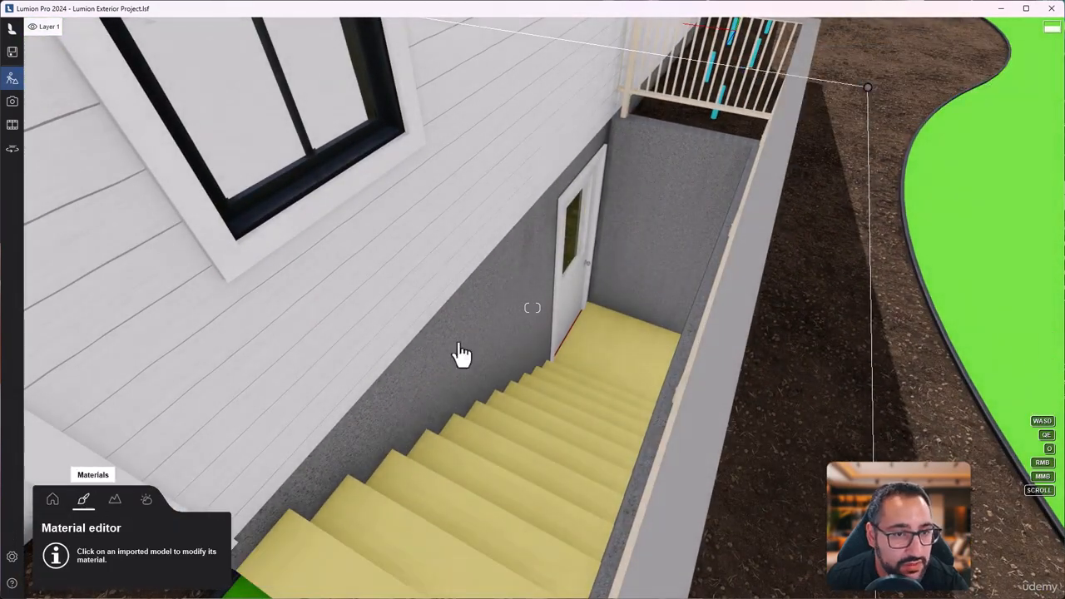
click(657, 249)
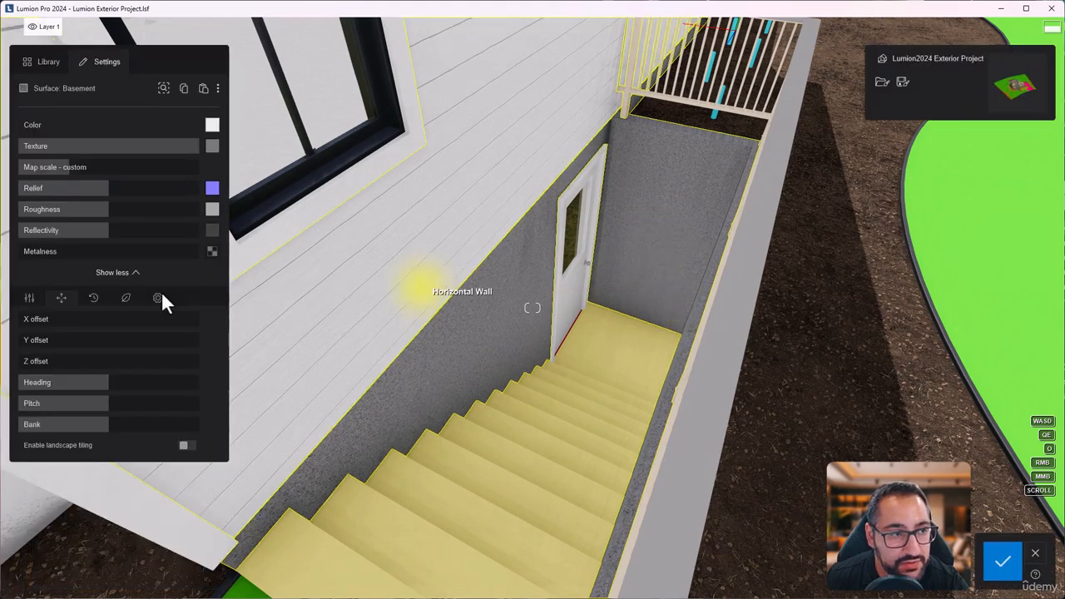
click(506, 466)
click(203, 88)
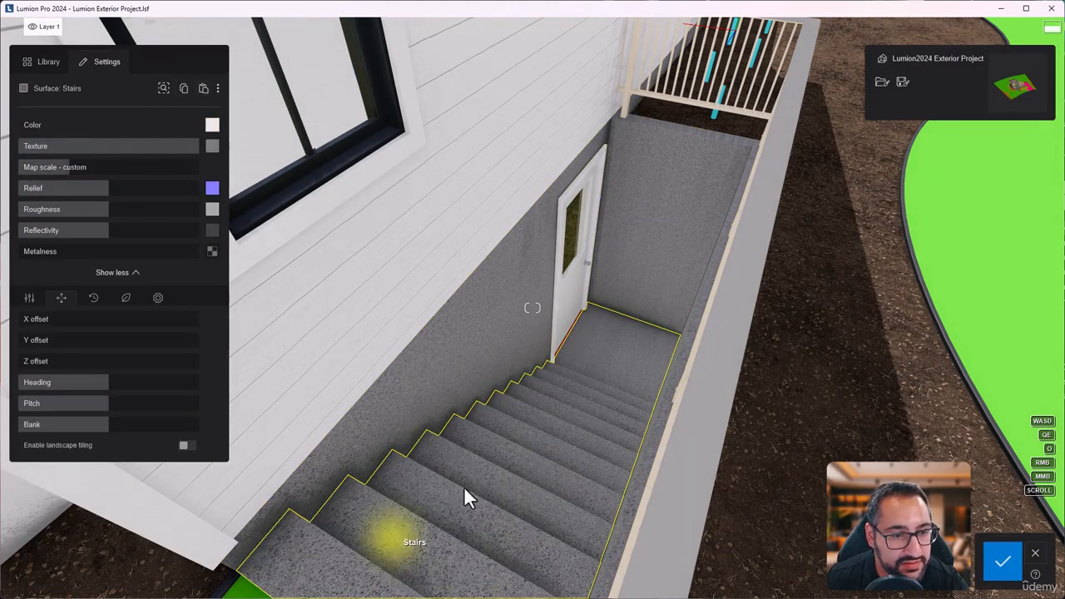
Examine the concrete-clad basement stairwell and its cream railing from the entrance and along its outer side
key(s)
right_drag(463, 486, 547, 486)
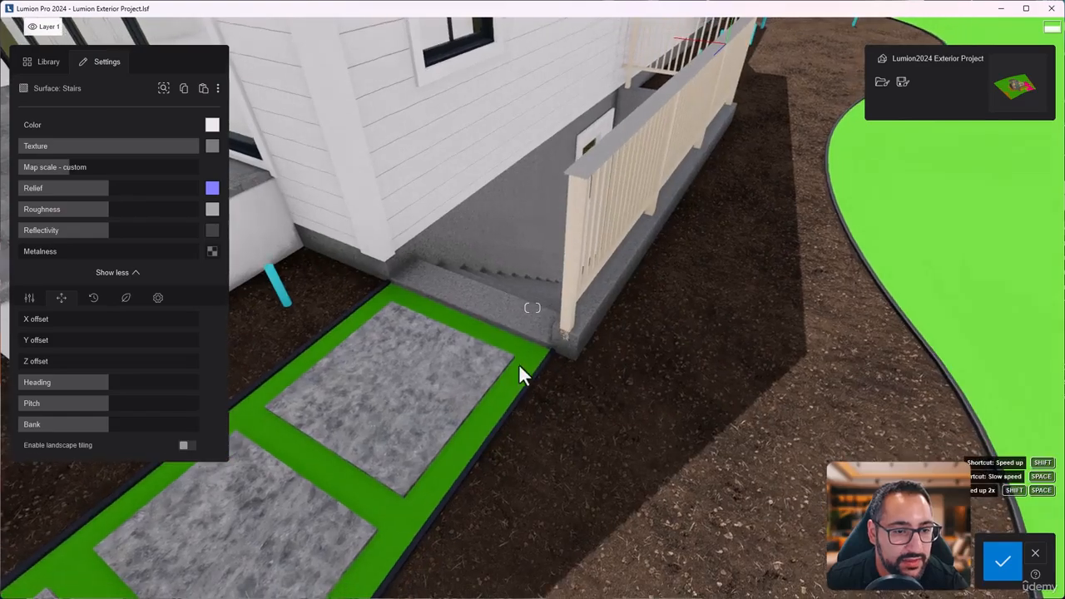
key(w)
right_drag(519, 362, 634, 332)
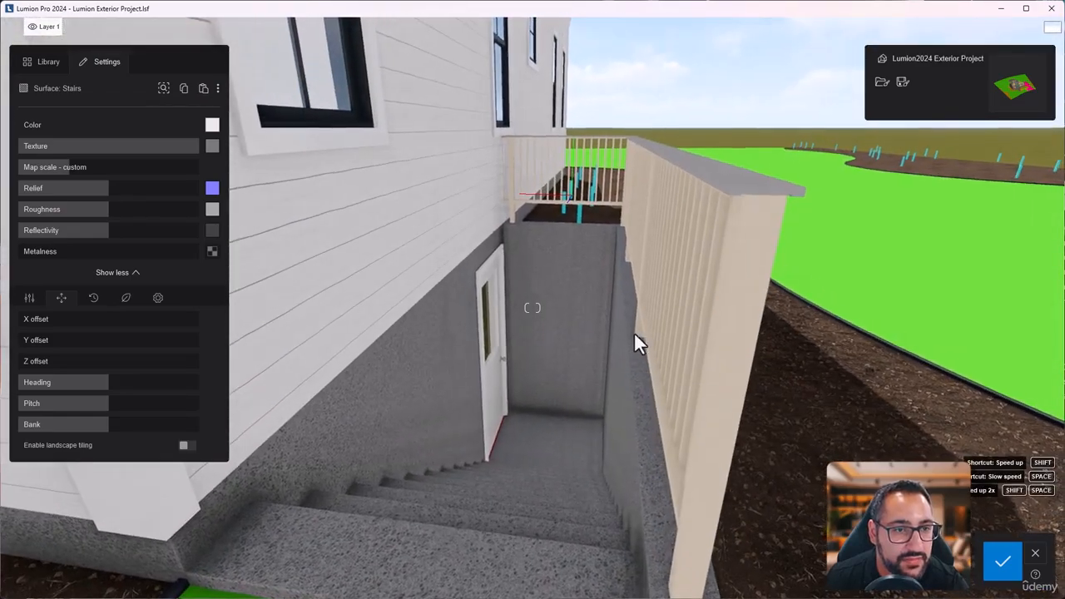
key(s)
right_drag(756, 324, 657, 311)
key(d)
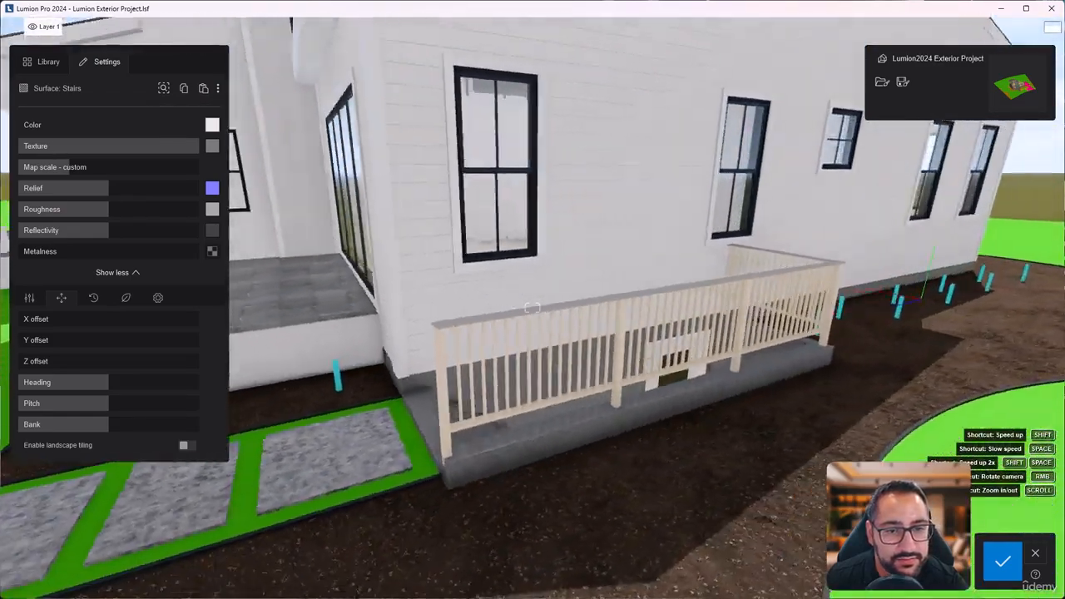
Copy the balcony railing's black material and paste it onto the cream stairwell railing and its default-material parts
key(d)
right_drag(811, 397, 777, 414)
right_drag(932, 341, 860, 312)
key(a)
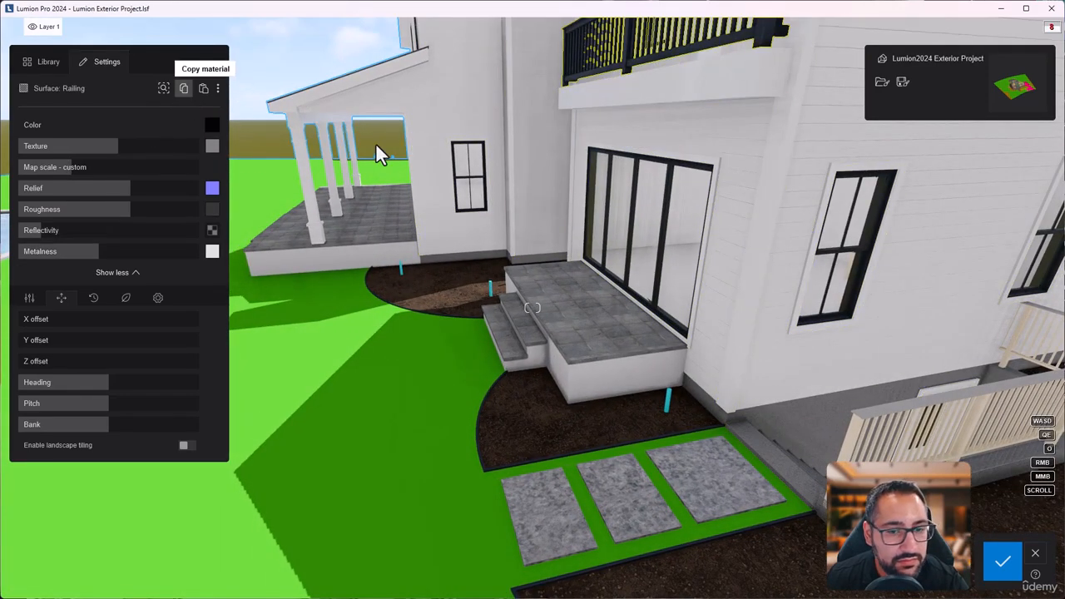
click(202, 89)
key(d)
right_drag(683, 409, 611, 416)
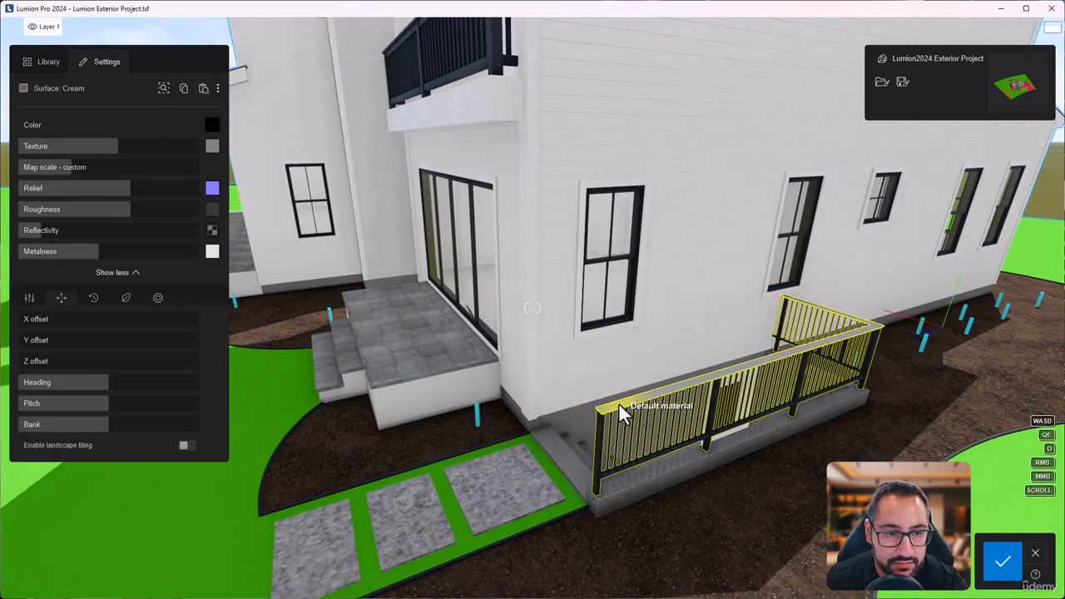
click(204, 89)
Paste the copied black railing material onto the red base strip beneath the basement door
key(d)
right_drag(827, 426, 749, 426)
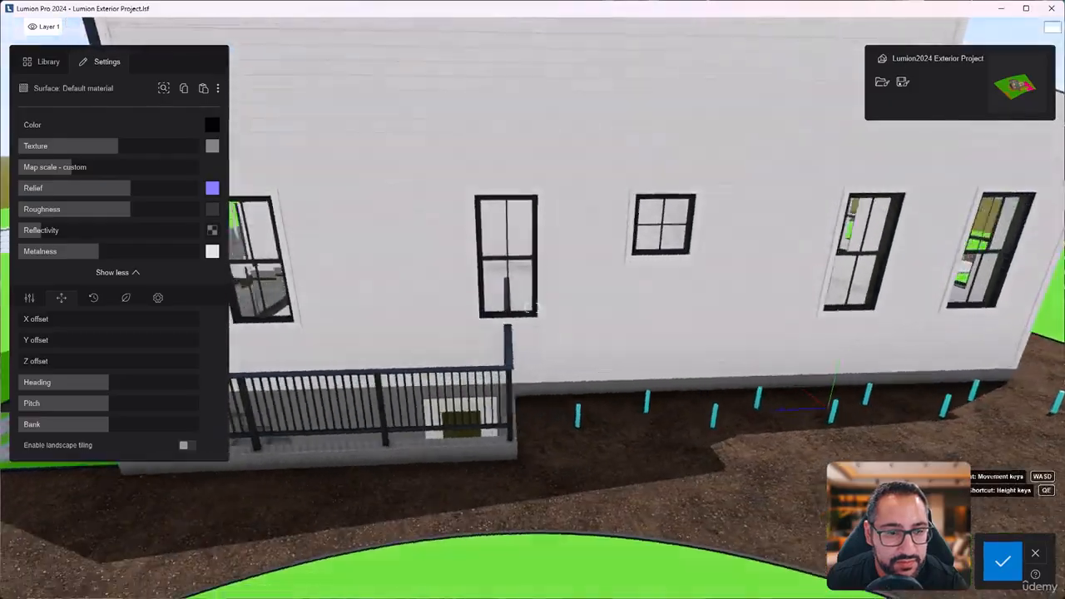
key(a)
mouse_move(532, 307)
right_down()
mouse_move(520, 333)
mouse_move(628, 361)
mouse_move(491, 299)
mouse_move(532, 320)
right_up()
key(w)
key(d)
key(w)
key(s)
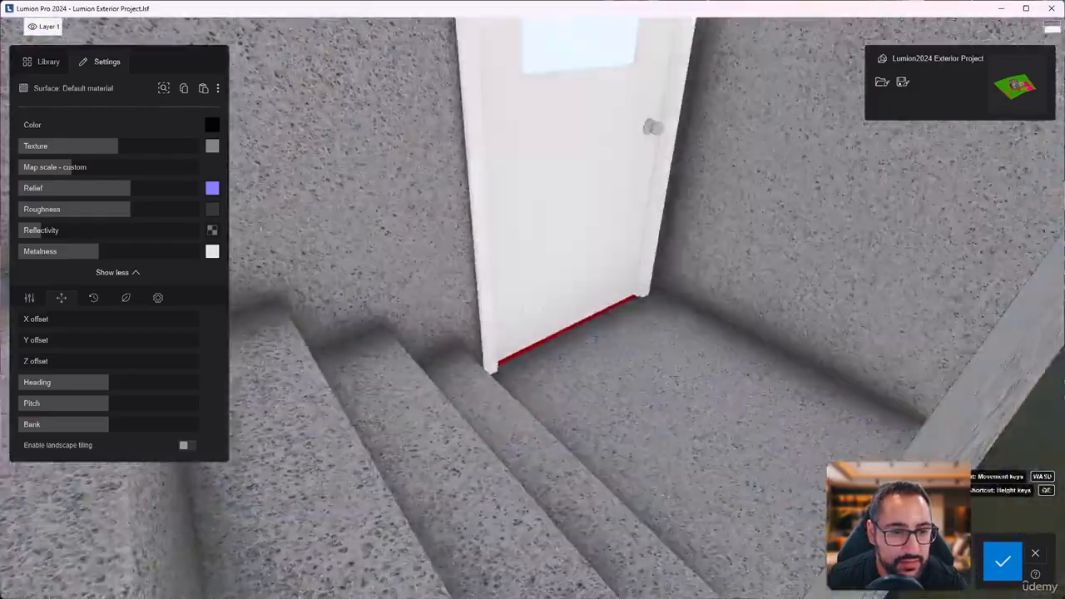
key(s)
right_drag(749, 449, 766, 412)
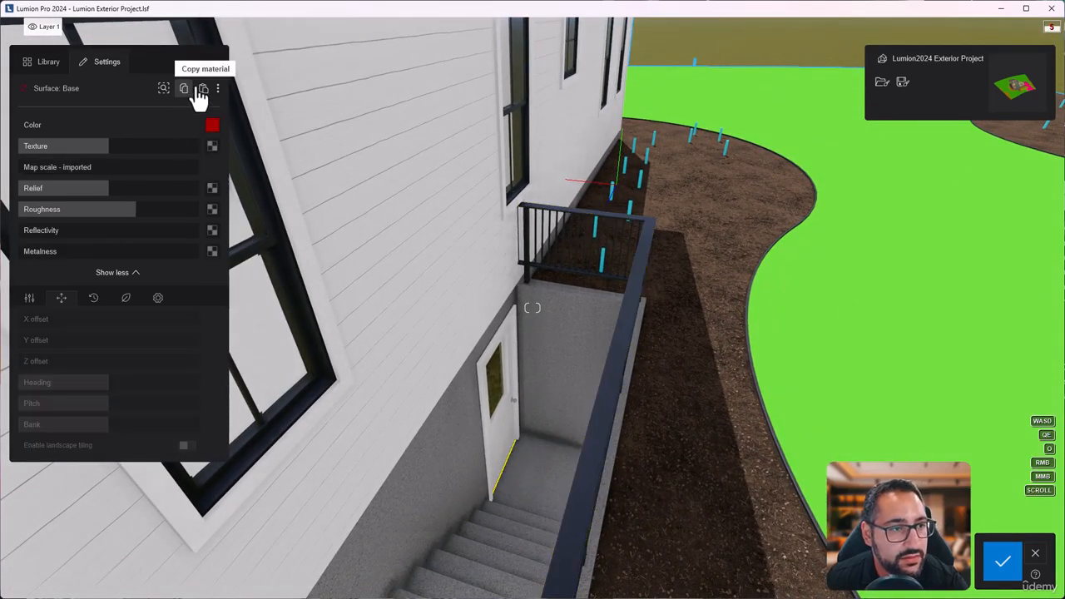
Go to the front of the house and select the window glass surface for editing
key(s)
right_drag(577, 504, 225, 446)
key(d)
key(d)
key(d)
key(a)
right_drag(466, 446, 570, 442)
key(w)
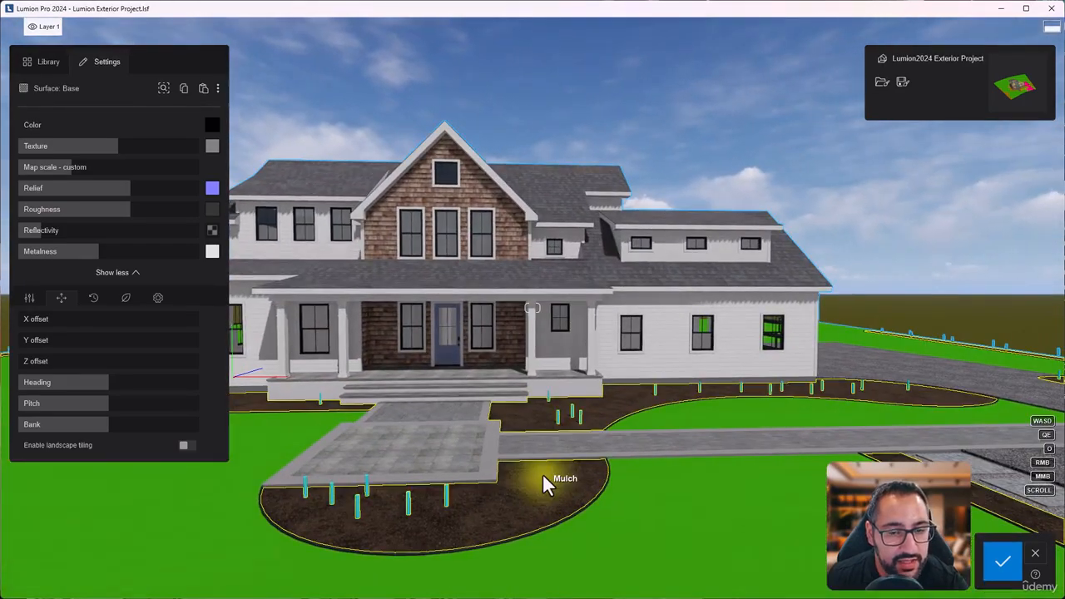
key(w)
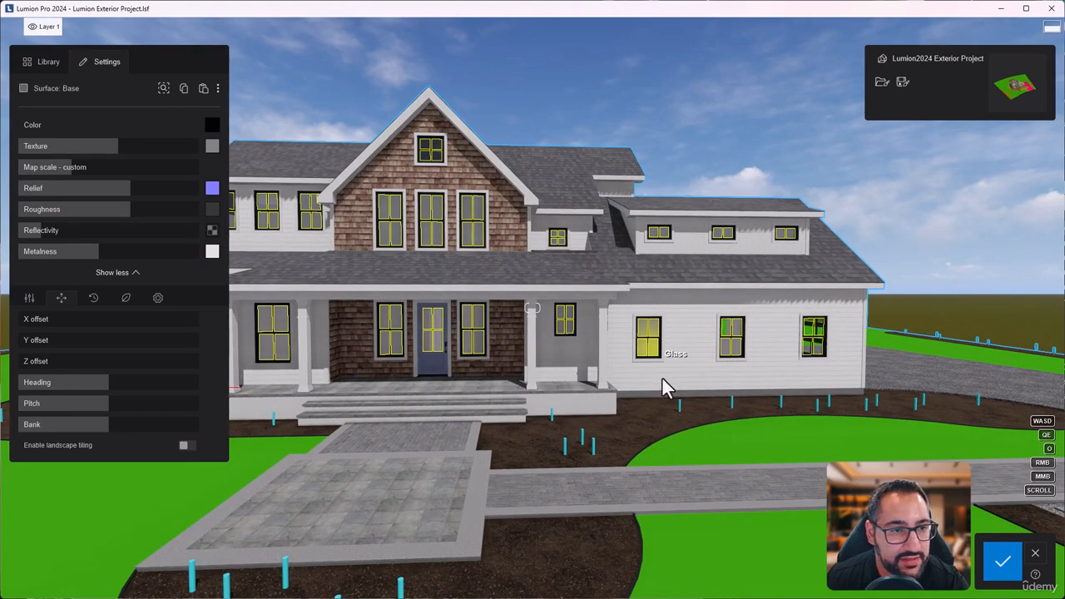
click(653, 349)
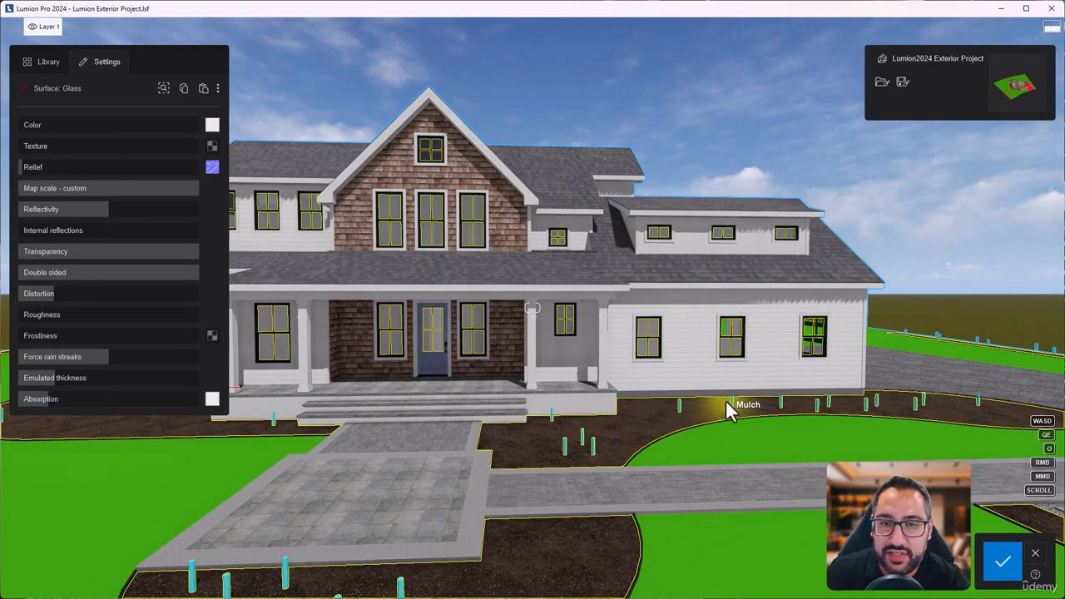
Examine the transparency and reflections of the front window glass from low, distant and close viewpoints
key(a)
right_drag(718, 423, 818, 416)
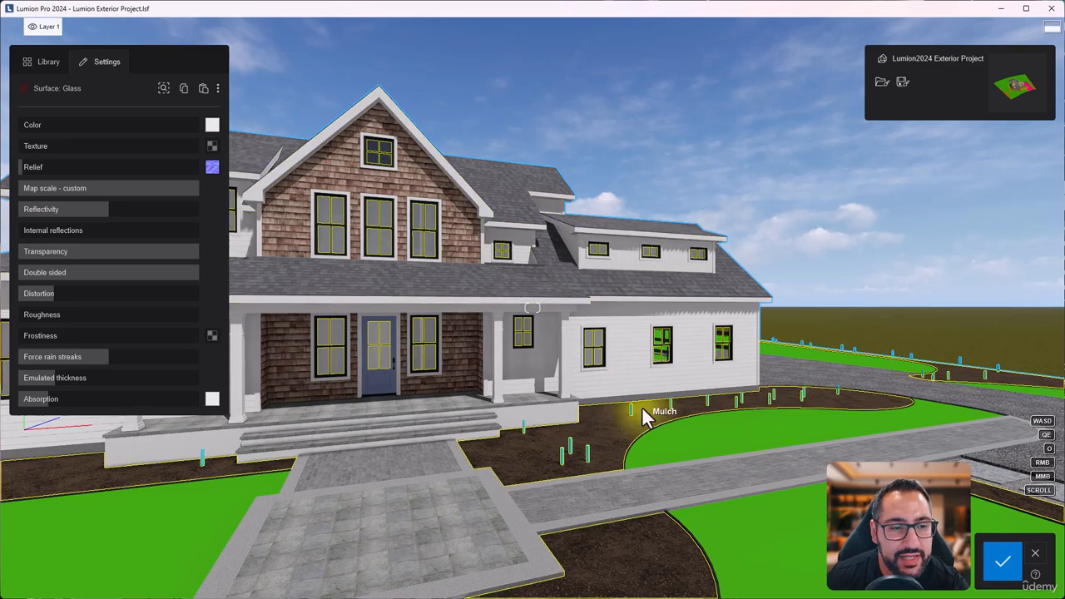
key(s)
right_drag(647, 419, 647, 376)
key(e)
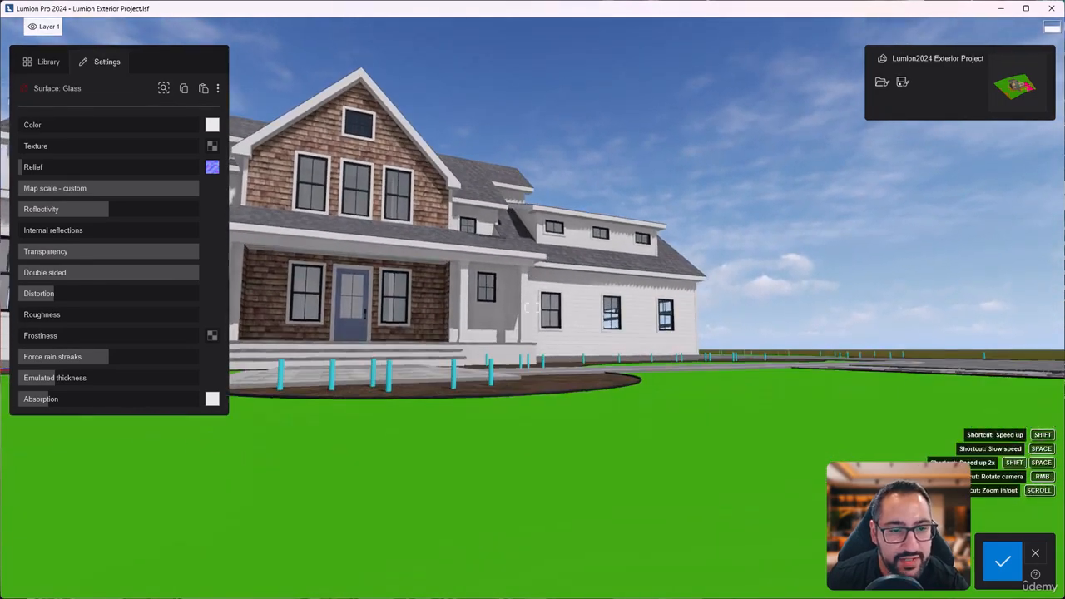
right_drag(608, 439, 608, 408)
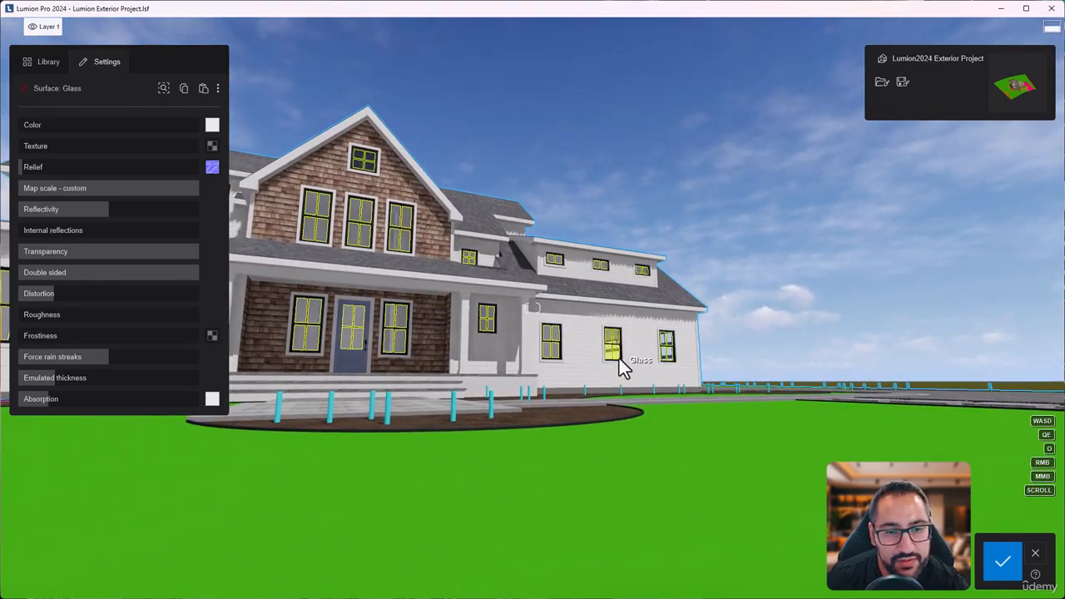
key(q)
right_drag(768, 319, 732, 425)
key(w)
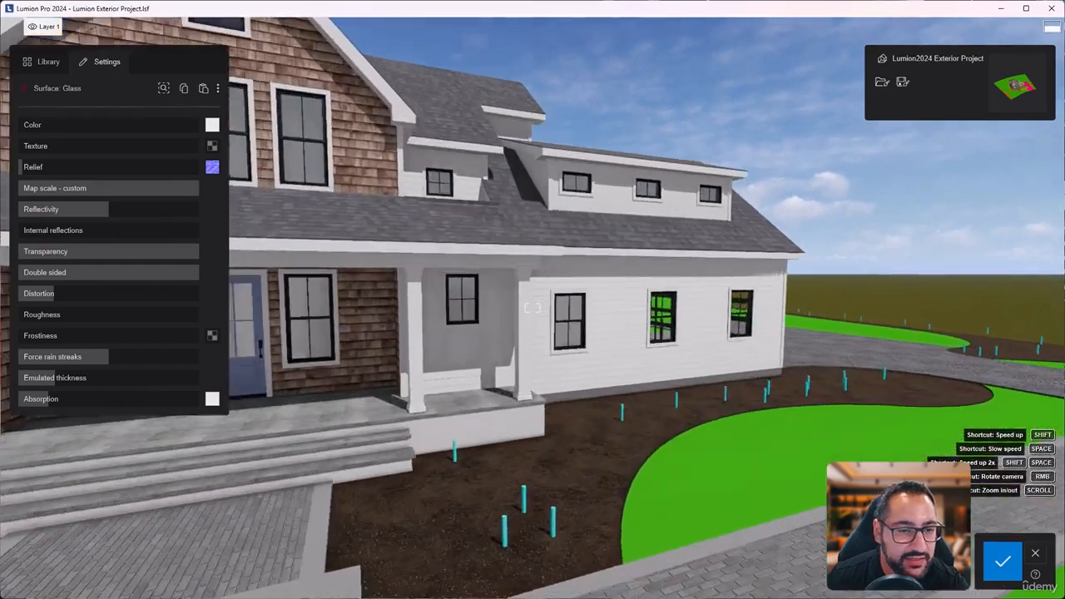
key(d)
right_drag(811, 315, 761, 323)
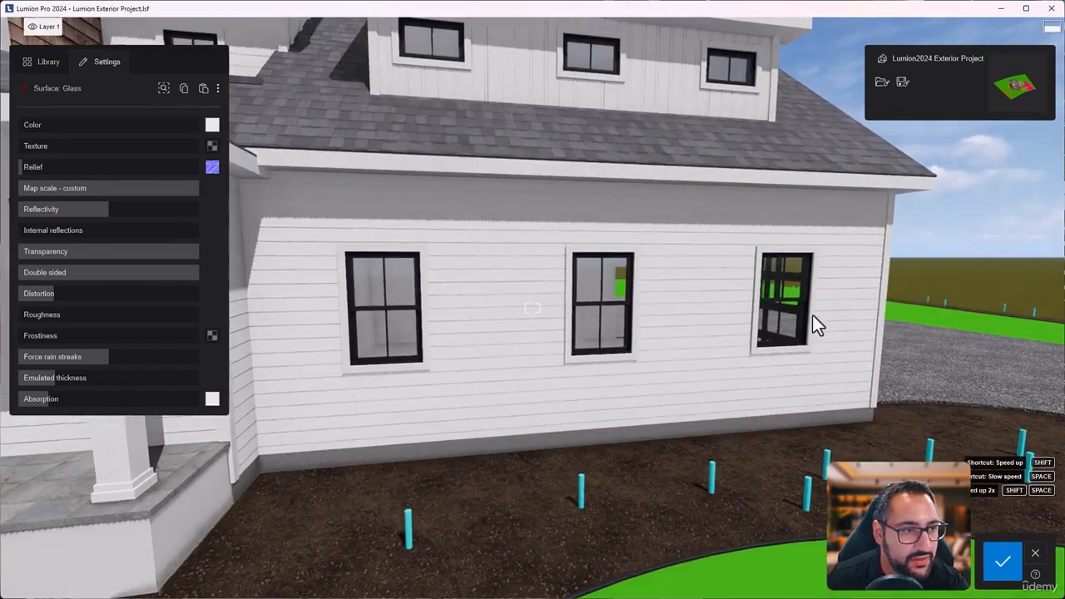
Compare Glass Panels 002 and 001 on the windows, and assign a tinted Glass Panels Volume material
click(67, 68)
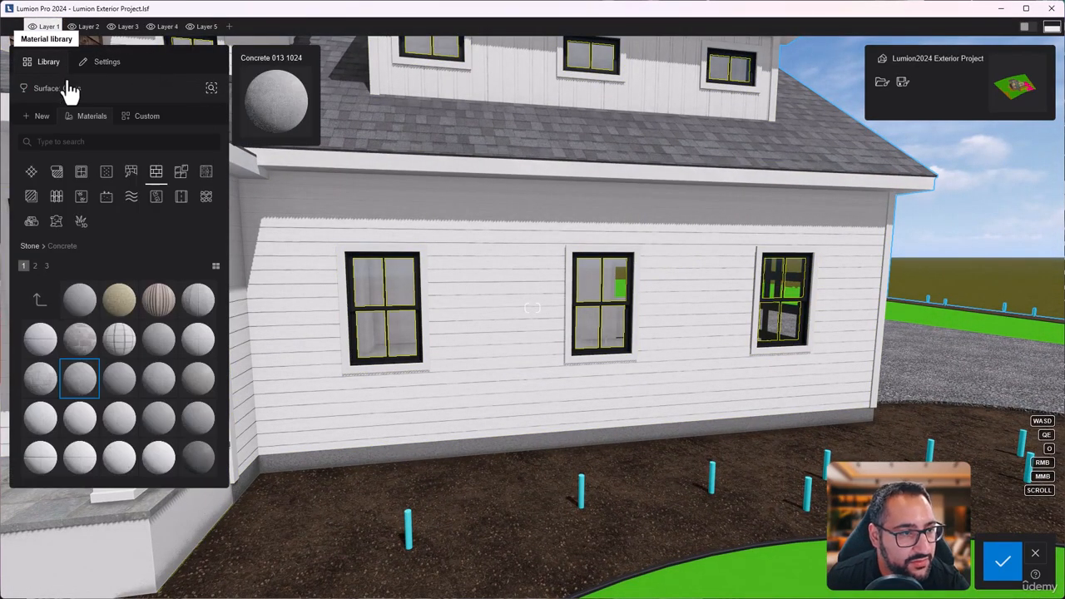
click(81, 175)
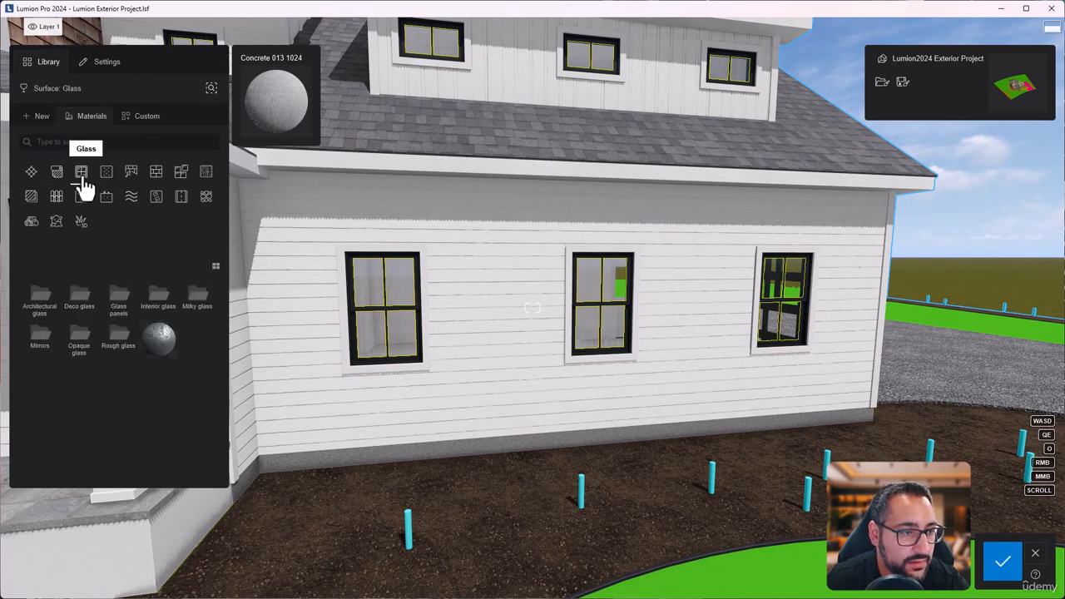
click(120, 315)
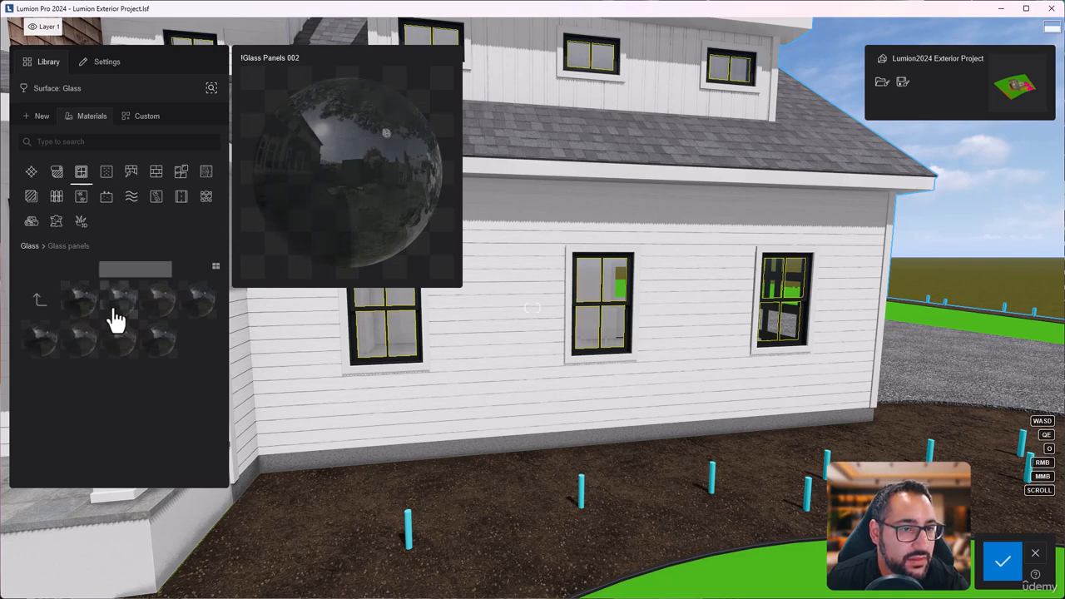
click(120, 314)
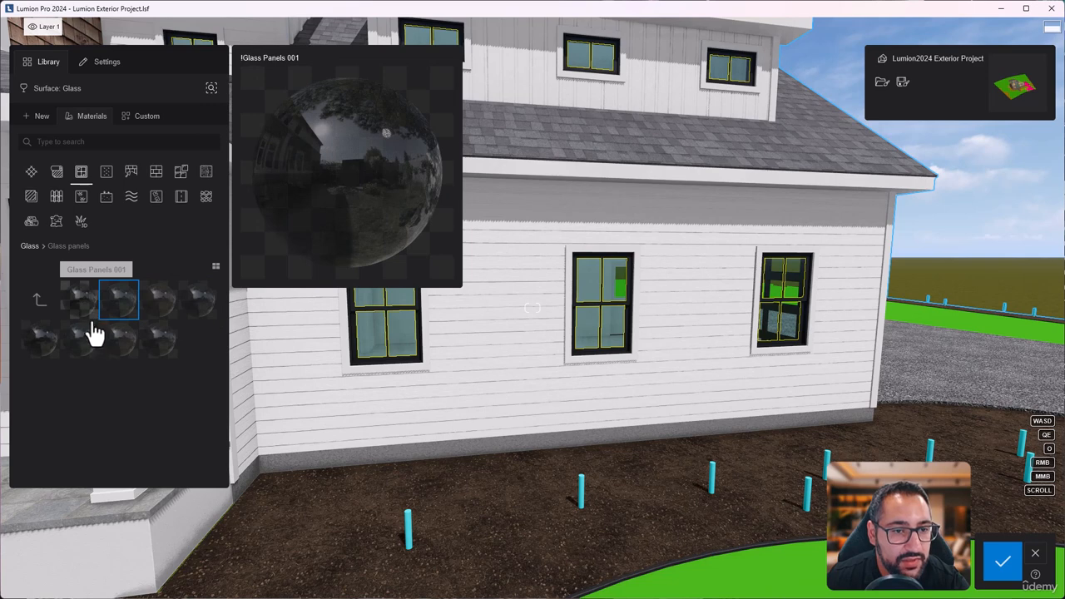
click(85, 314)
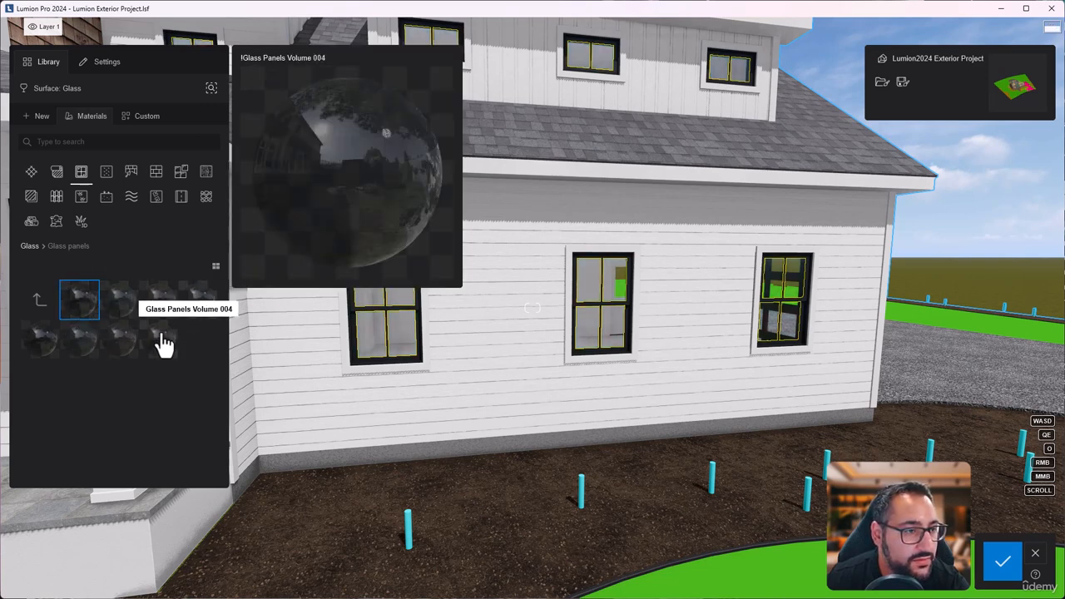
click(75, 349)
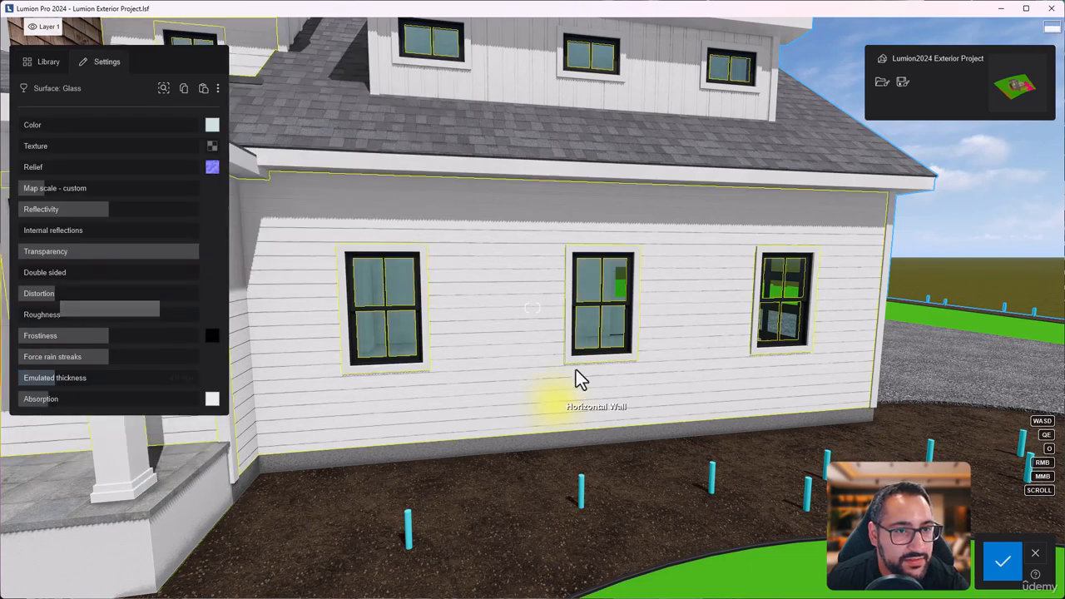
Change the window glass's teal tint to a near-white colour
key(s)
right_drag(576, 370, 550, 321)
key(q)
key(w)
key(d)
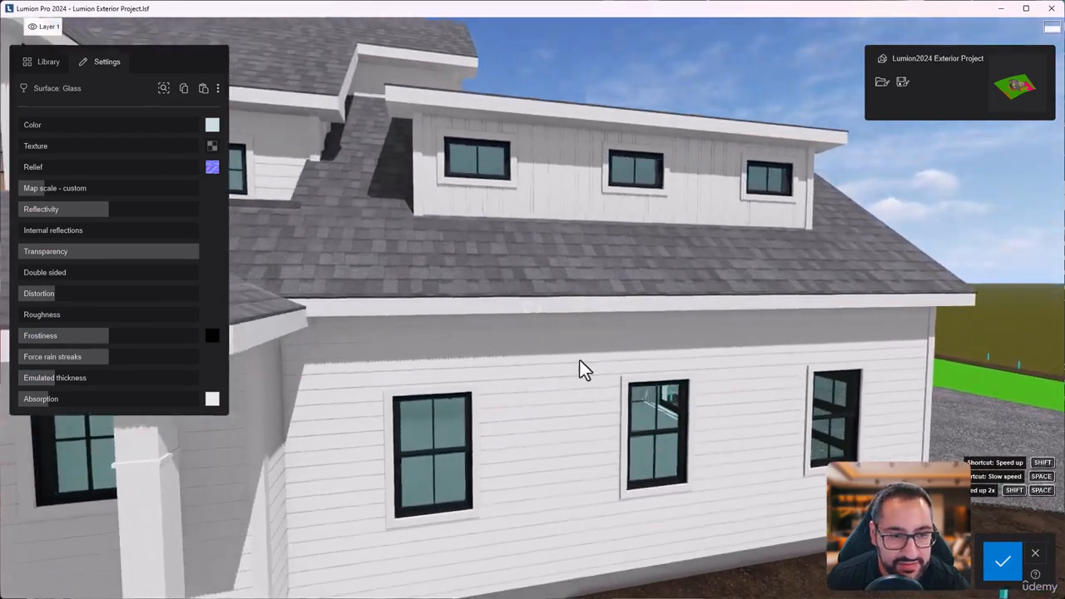
click(213, 129)
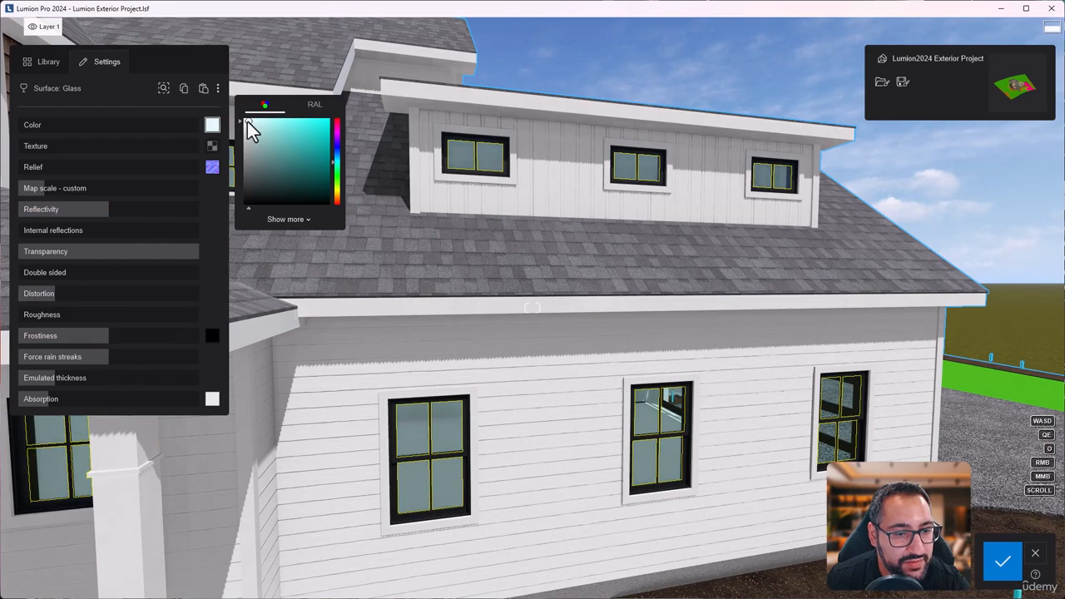
Try a subtle relief of about 4% on the window glass and check its waviness up close
key(e)
key(w)
right_drag(247, 121, 317, 121)
key(w)
key(d)
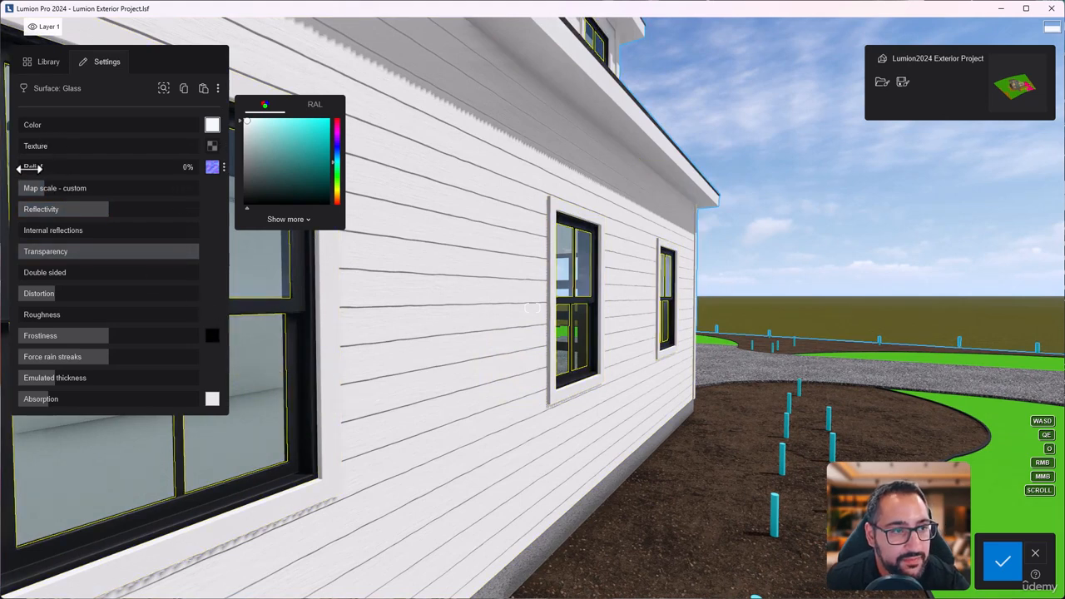
mouse_move(29, 170)
mouse_down()
mouse_move(117, 168)
mouse_move(2, 182)
mouse_move(26, 175)
mouse_up()
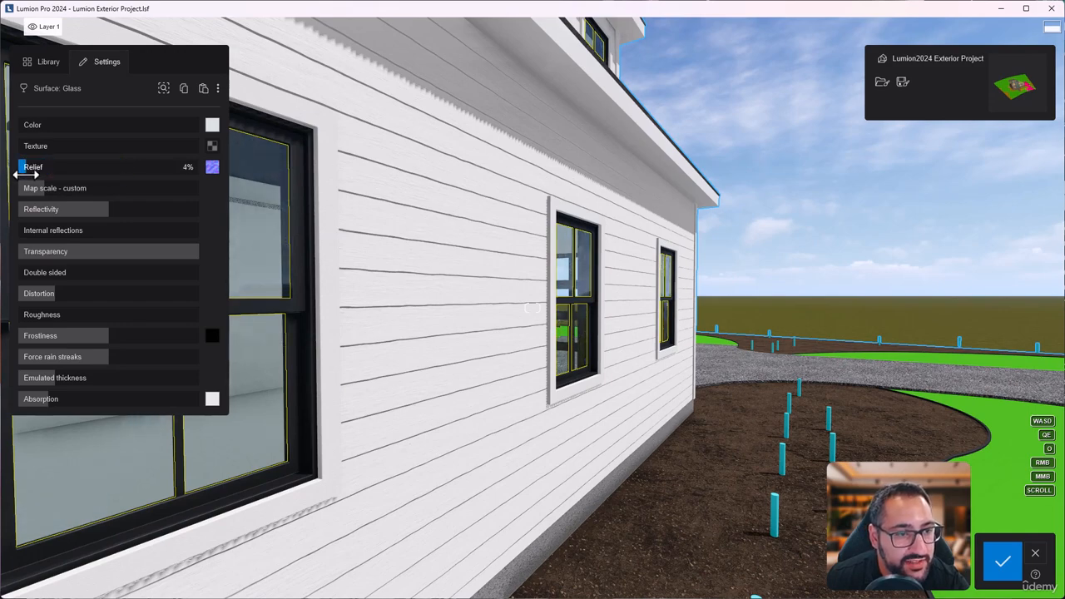
right_drag(18, 177, 45, 147)
key(w)
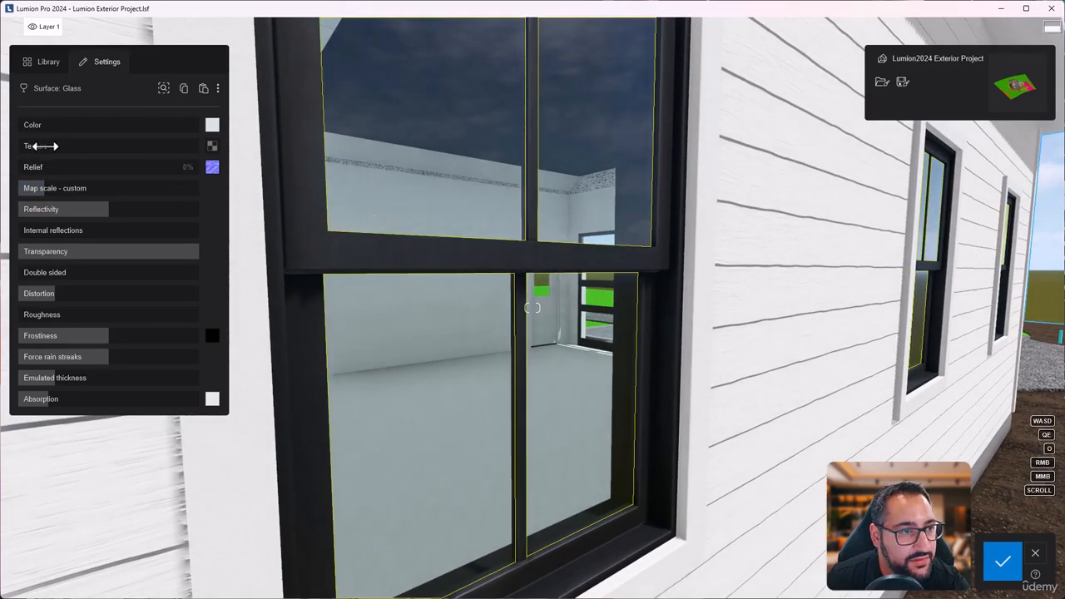
drag(31, 168, 24, 168)
key(s)
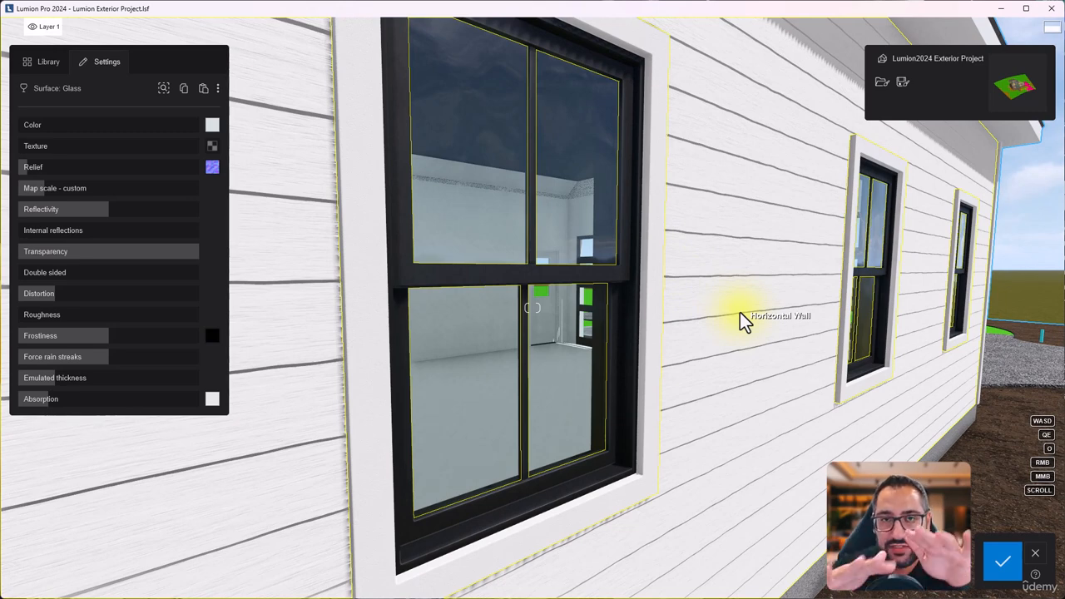
Slightly increase the window glass's map scale and raise its reflectivity to 134%
mouse_move(218, 174)
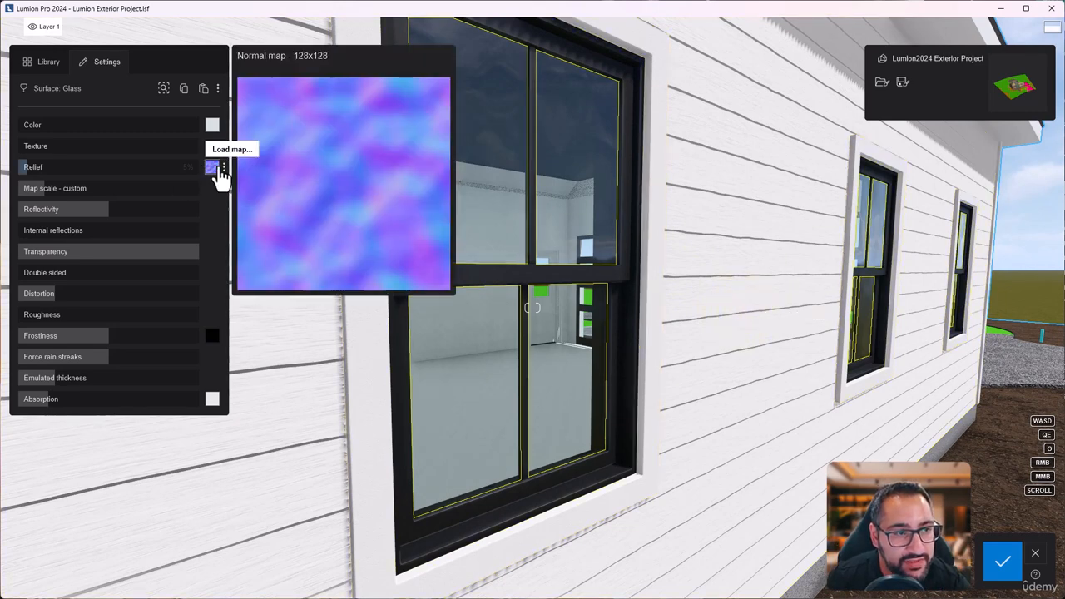
right_drag(582, 310, 577, 273)
mouse_move(29, 168)
mouse_down()
mouse_move(211, 172)
mouse_move(19, 180)
mouse_move(25, 171)
mouse_move(23, 185)
mouse_move(72, 188)
mouse_move(96, 210)
mouse_move(139, 214)
mouse_up()
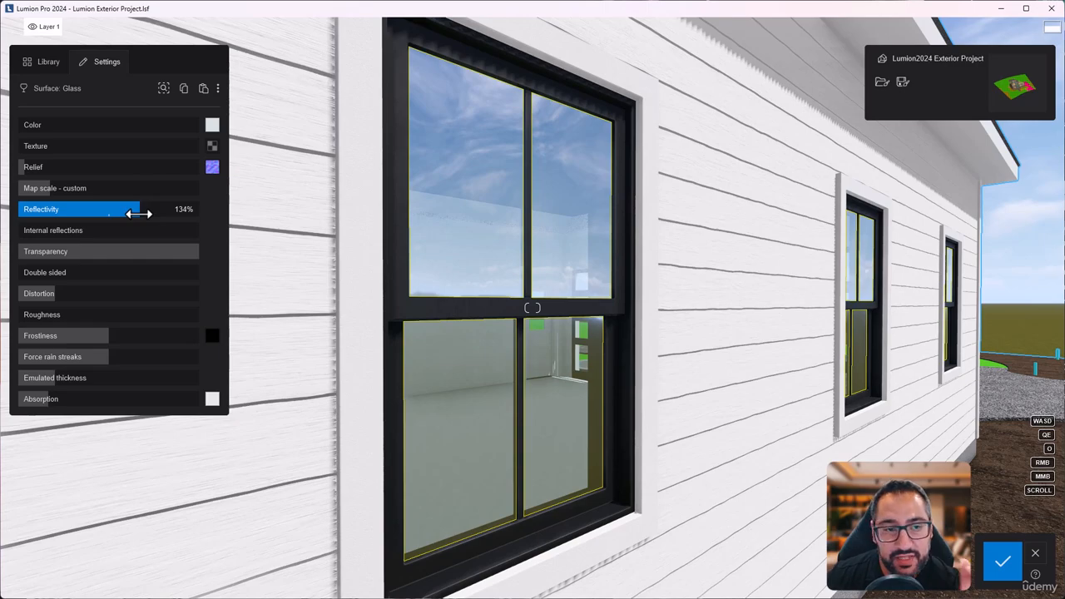
Check the glass reflections from the front of the house and lower the glass's relief to almost zero
key(s)
key(d)
right_drag(677, 250, 491, 249)
key(s)
right_drag(534, 282, 609, 276)
key(w)
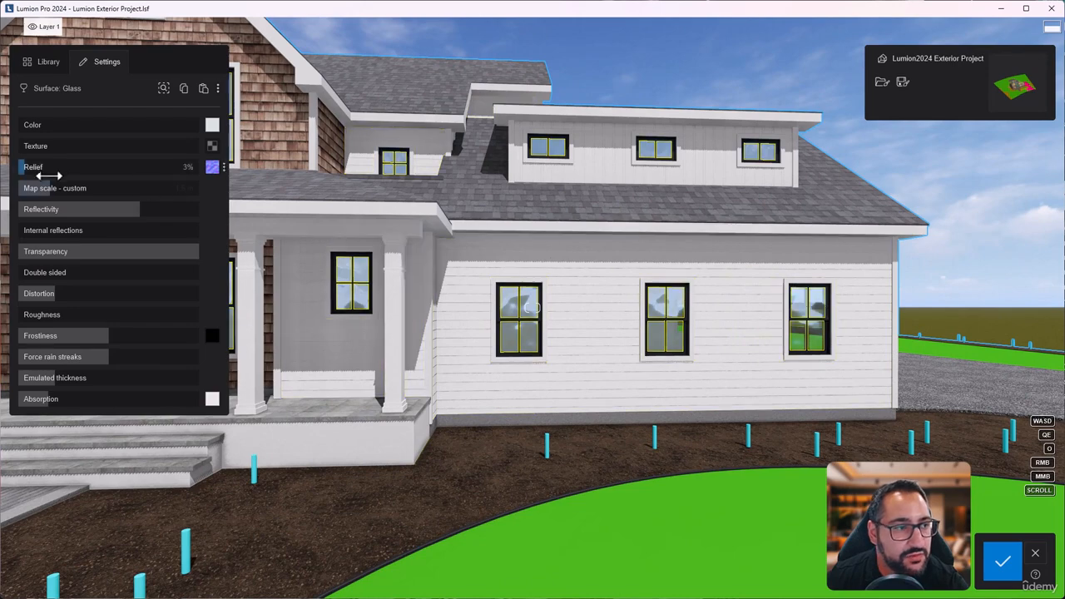
drag(48, 168, 7, 185)
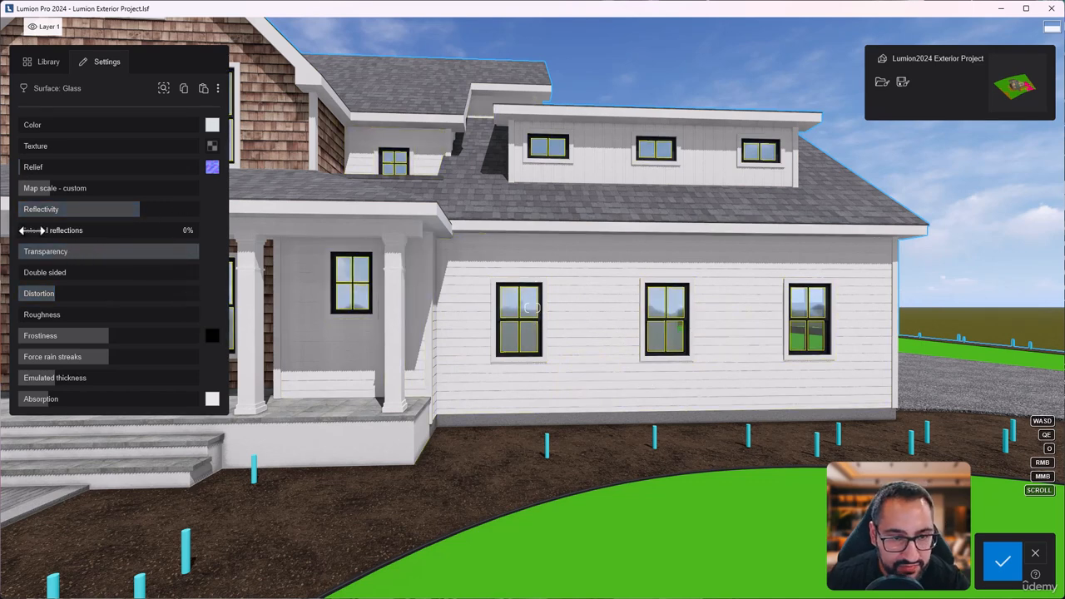
Try maximum internal reflections on the window glass, and settle on about half strength
drag(32, 230, 241, 241)
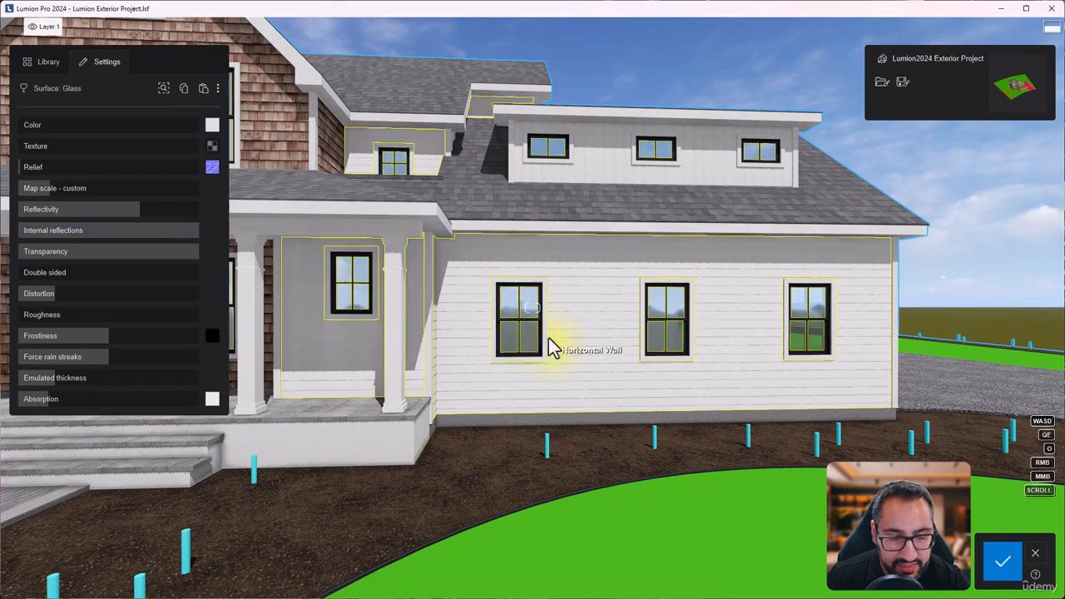
key(w)
right_drag(548, 338, 610, 339)
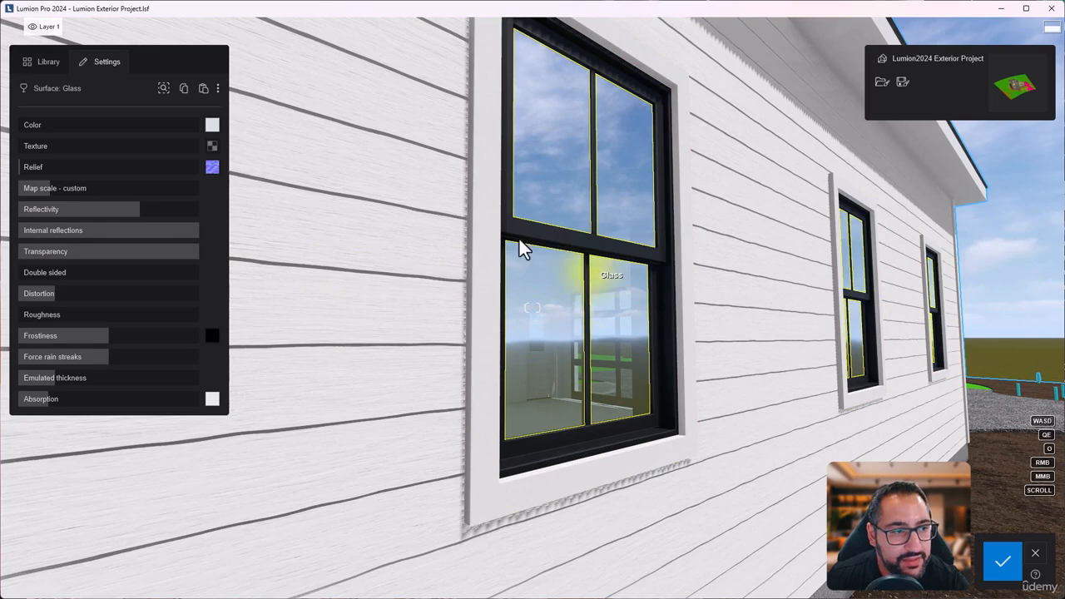
drag(192, 230, 115, 236)
right_drag(554, 355, 499, 366)
key(d)
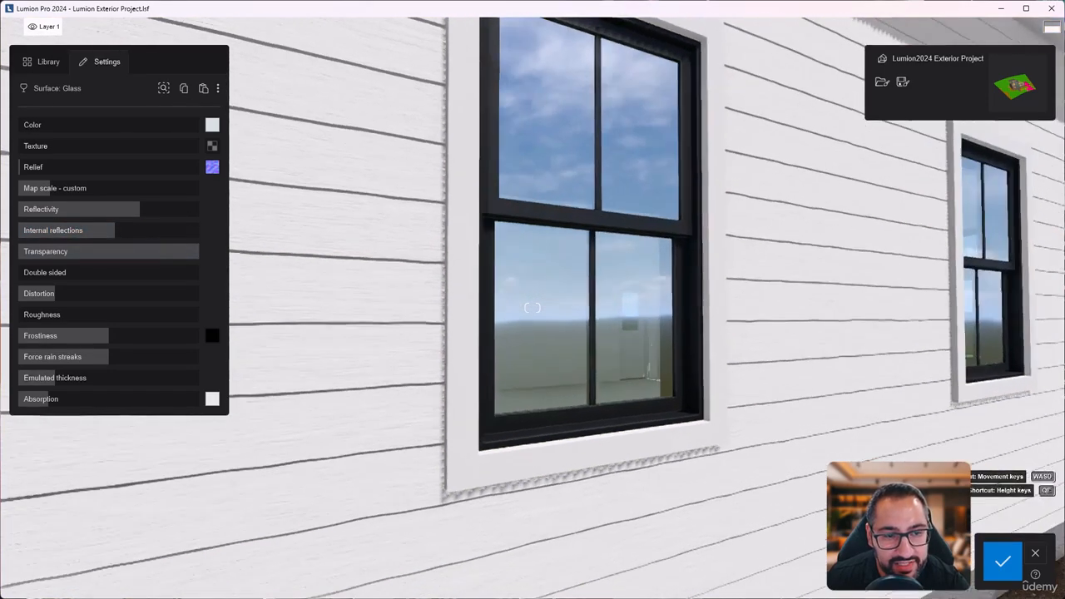
Inspect the side windows from near and far, and slightly lower the glass's internal reflections
key(w)
right_drag(532, 333, 512, 326)
key(s)
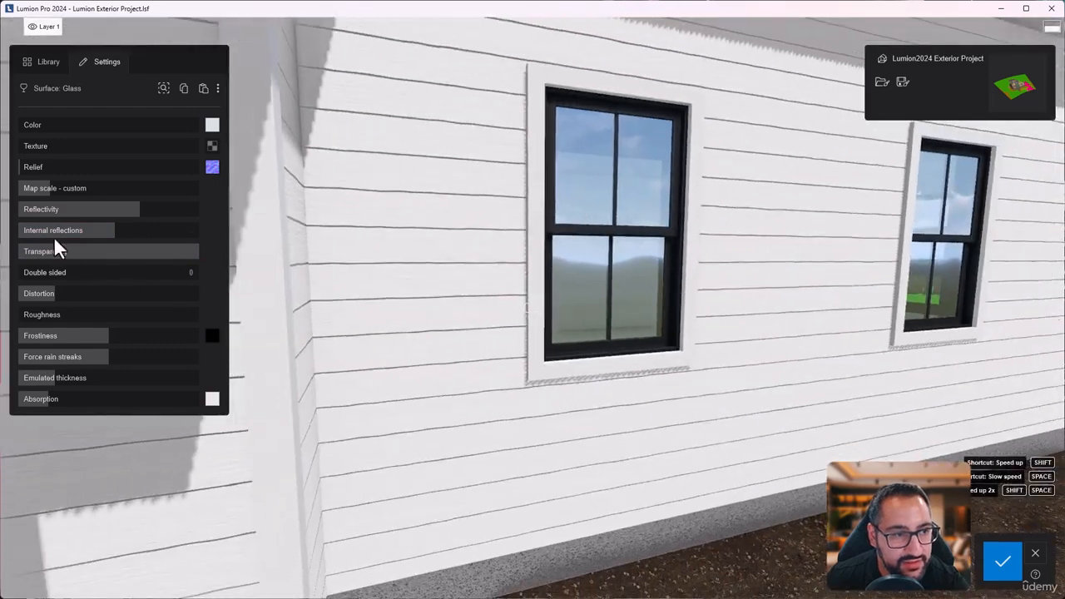
key(s)
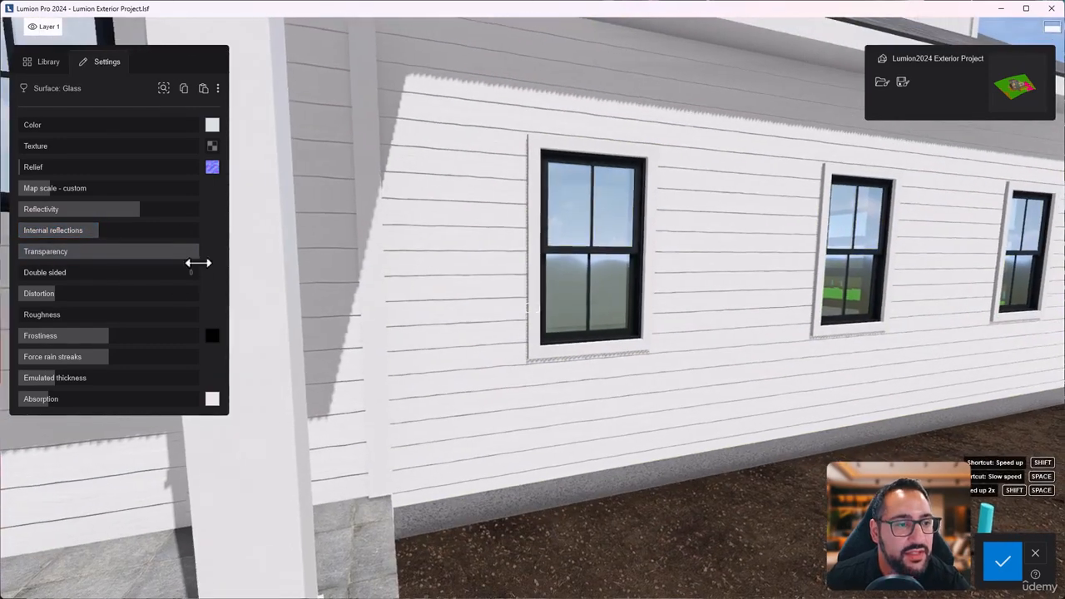
Try a transparency of about 6% on the window glass, and settle on about two thirds
drag(198, 251, 50, 271)
key(w)
mouse_move(532, 307)
right_down()
mouse_move(641, 308)
mouse_move(649, 295)
mouse_move(549, 295)
right_up()
key(s)
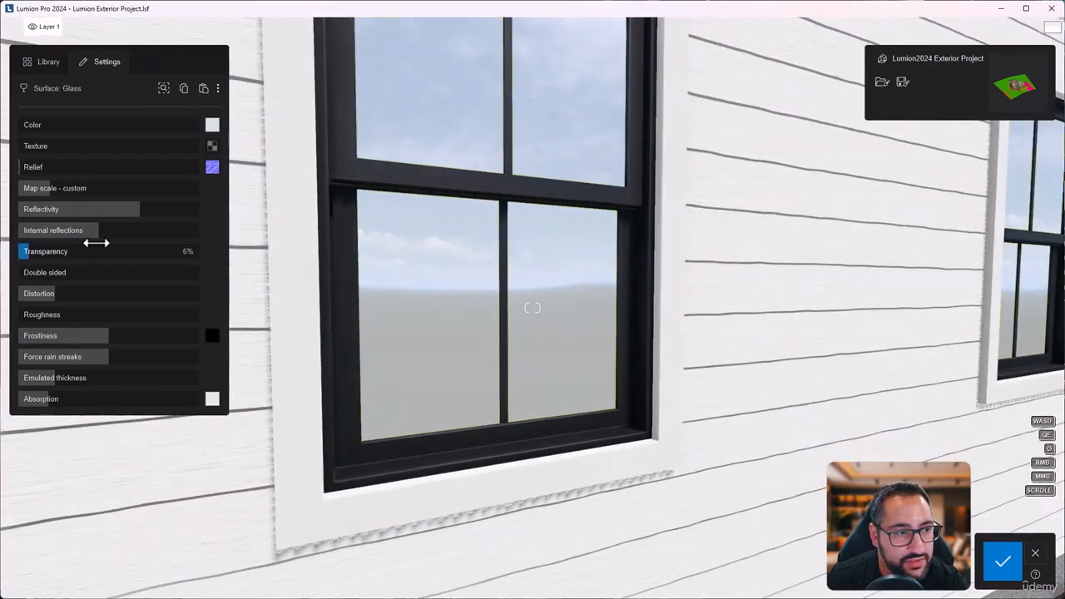
drag(88, 250, 135, 254)
key(s)
key(shift+s)
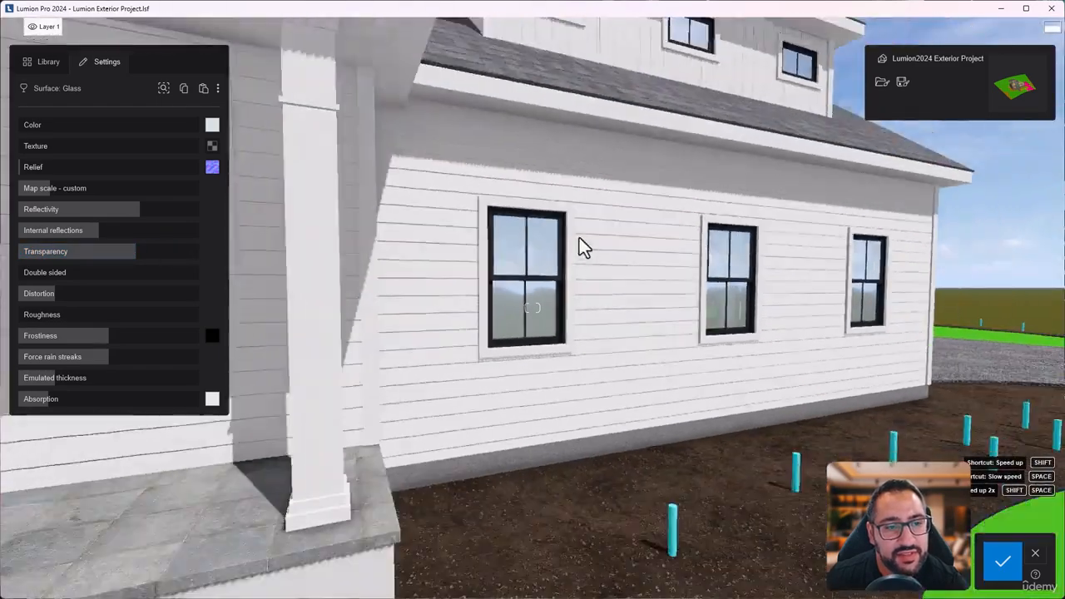
Check the glass from the front of the house and slightly reduce its reflectivity
right_drag(579, 237, 454, 237)
key(shift+s)
key(a)
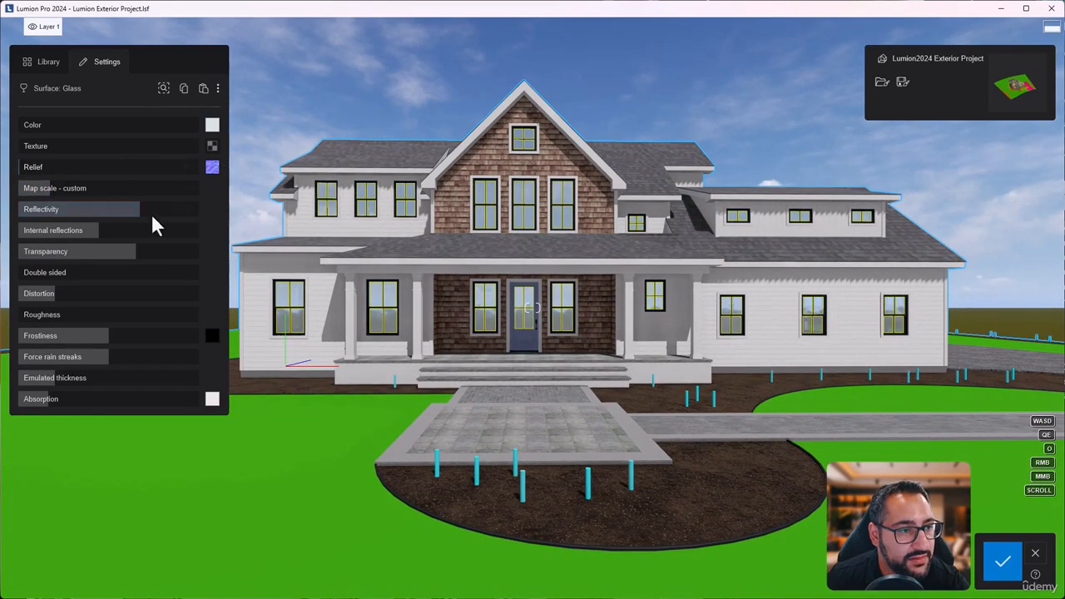
mouse_move(137, 209)
mouse_down()
mouse_move(29, 232)
mouse_move(142, 214)
mouse_move(123, 220)
mouse_up()
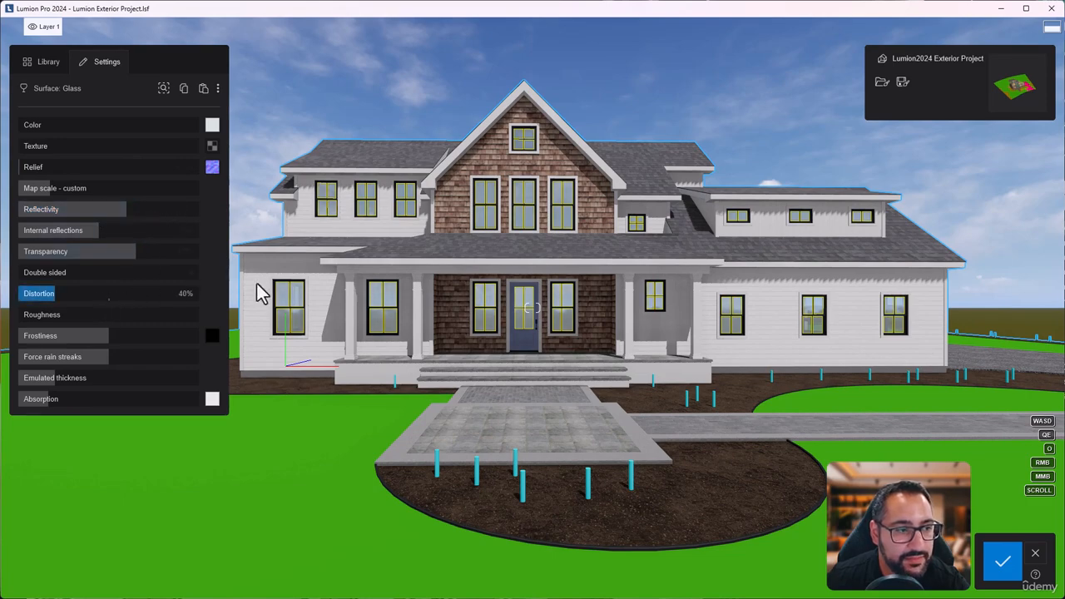
Make the window glass fully double sided and lower its distortion to a few percent
right_drag(258, 288, 333, 304)
key(w)
key(w)
right_drag(532, 307, 549, 285)
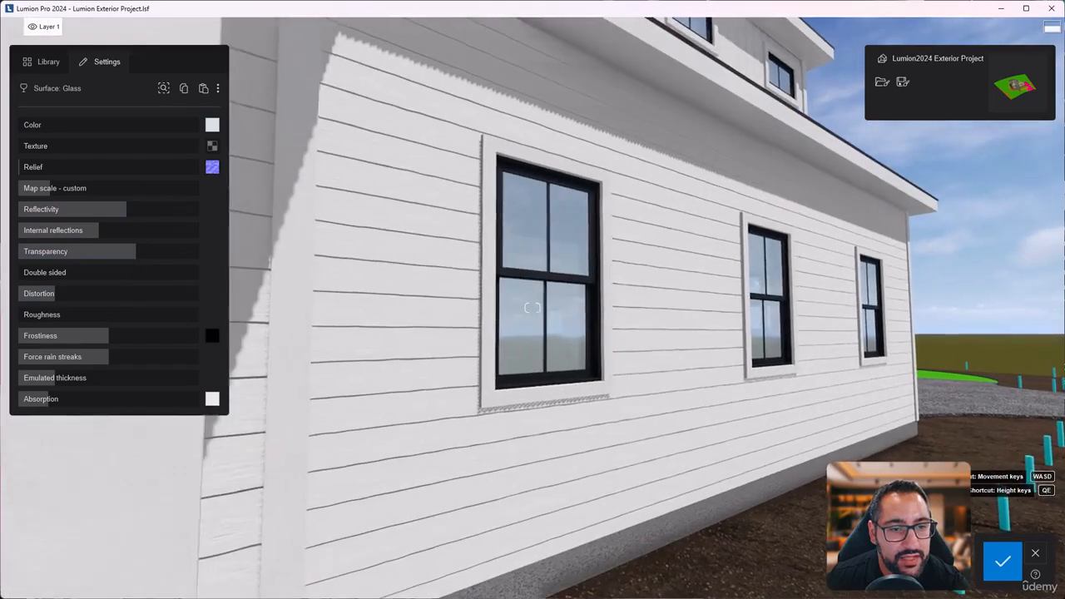
right_drag(623, 274, 623, 274)
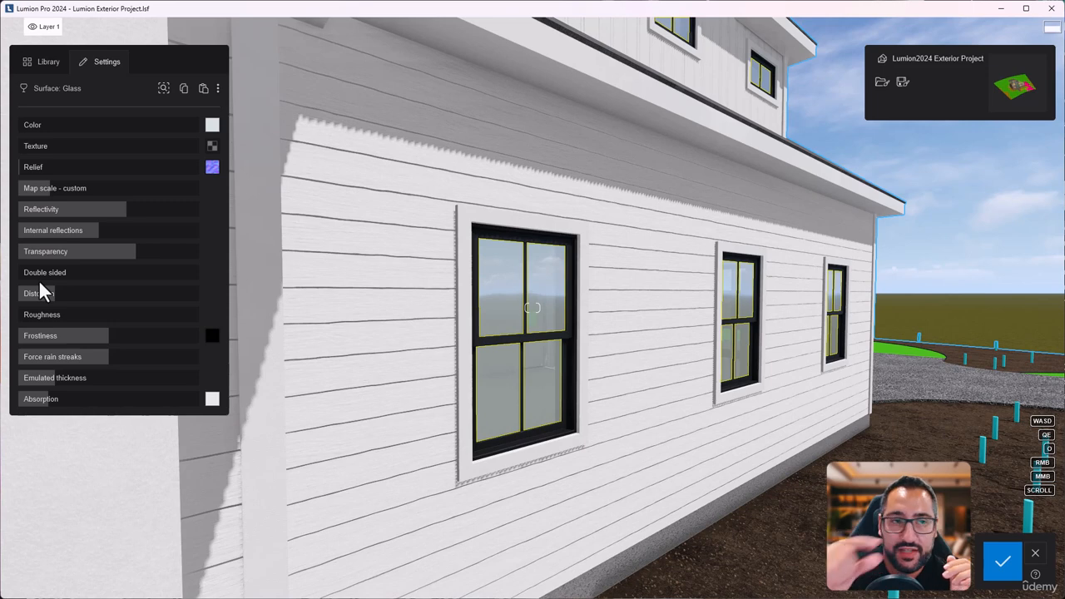
drag(38, 274, 211, 275)
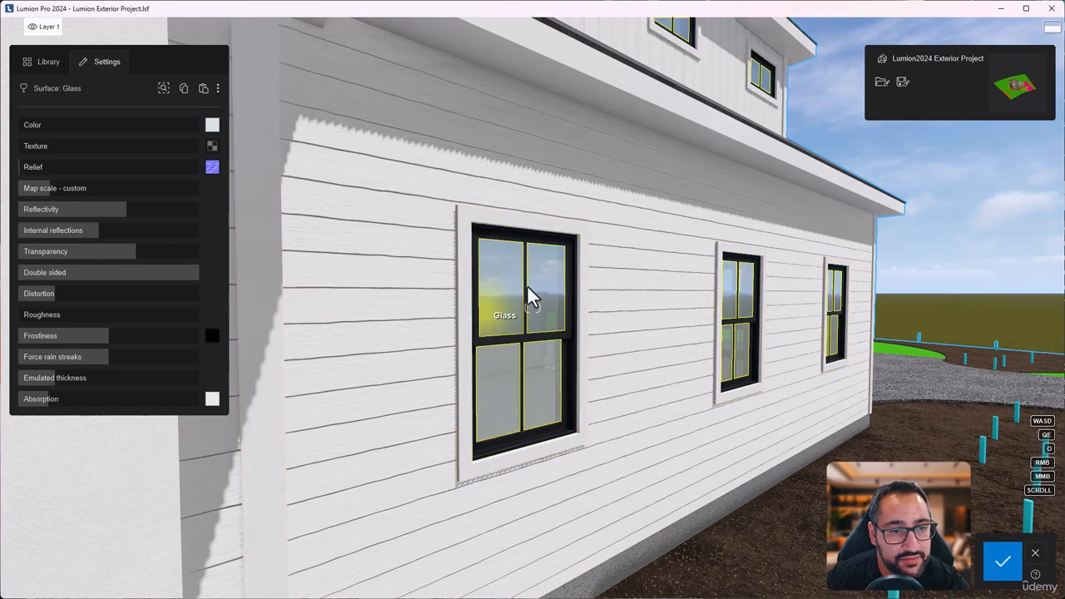
drag(62, 292, 3, 331)
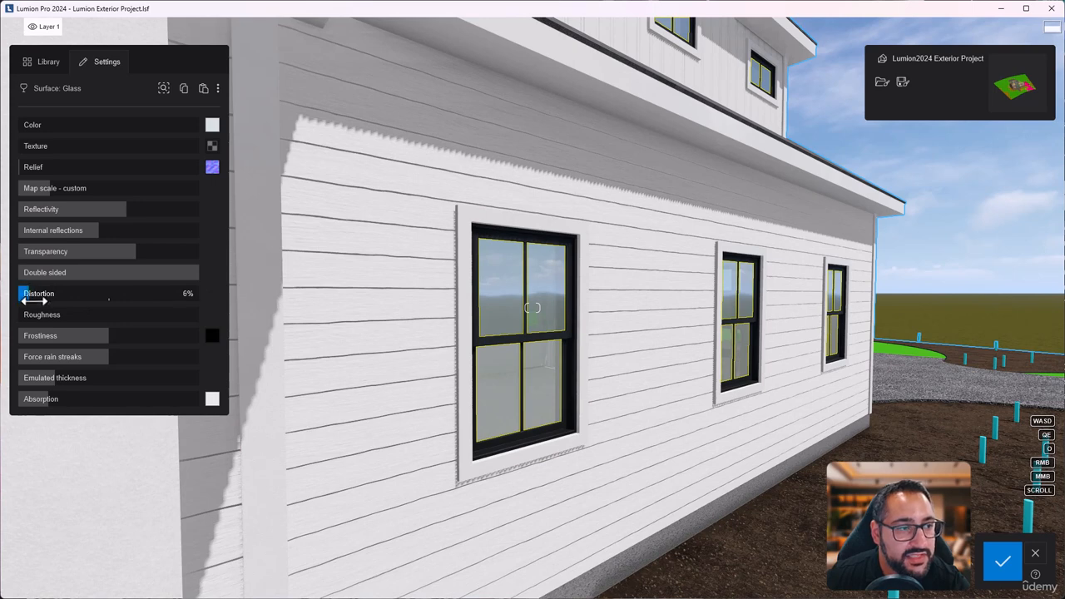
drag(34, 301, 30, 296)
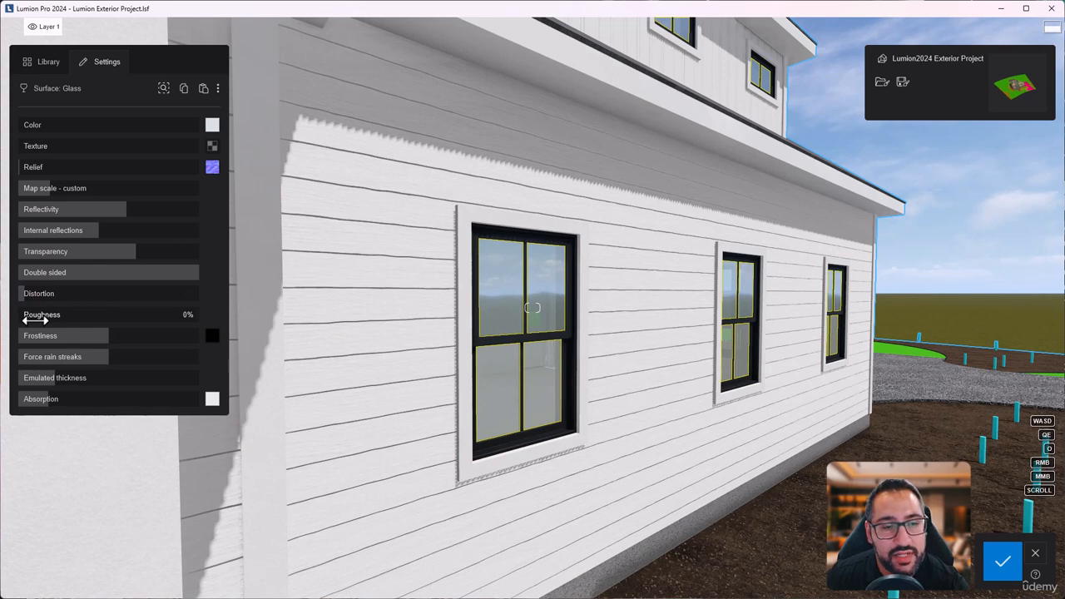
Try 100% roughness on the window glass, and settle on about 1% while checking the facade
drag(35, 318, 233, 307)
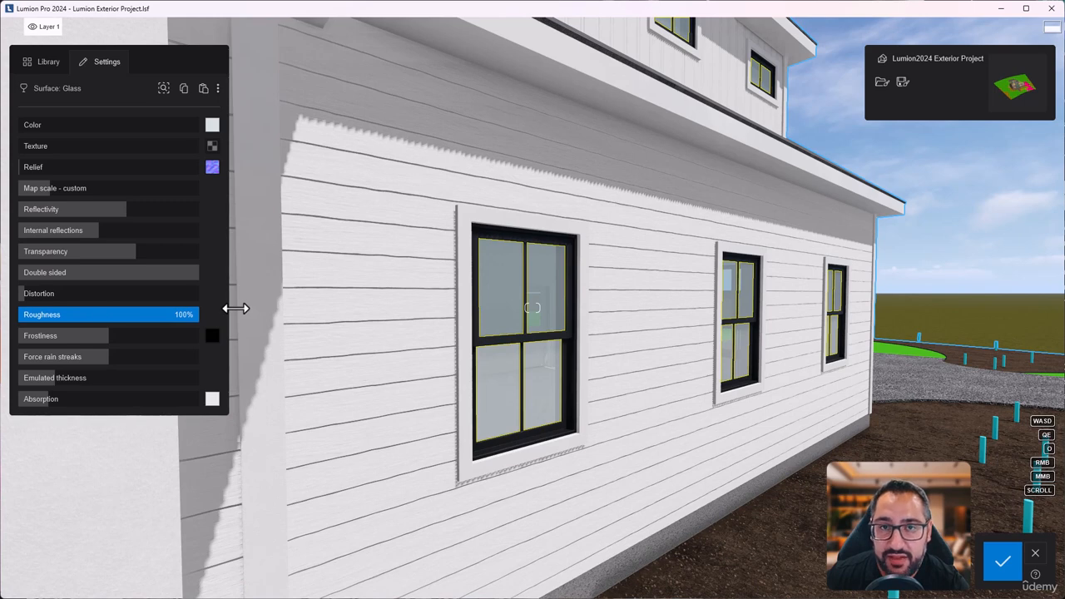
drag(237, 308, 2, 316)
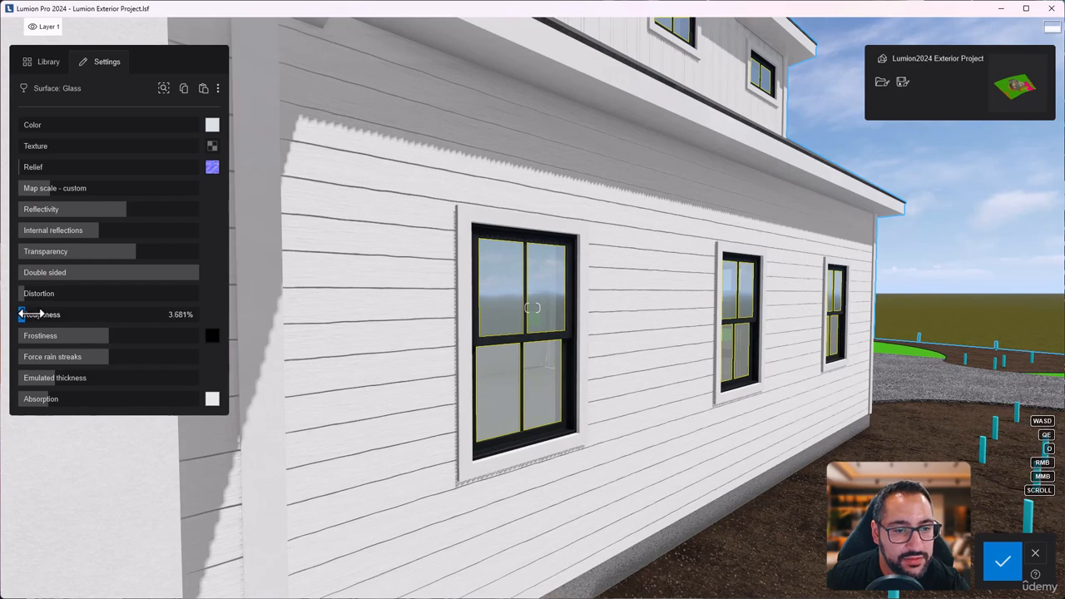
key(s)
key(d)
right_drag(619, 353, 465, 353)
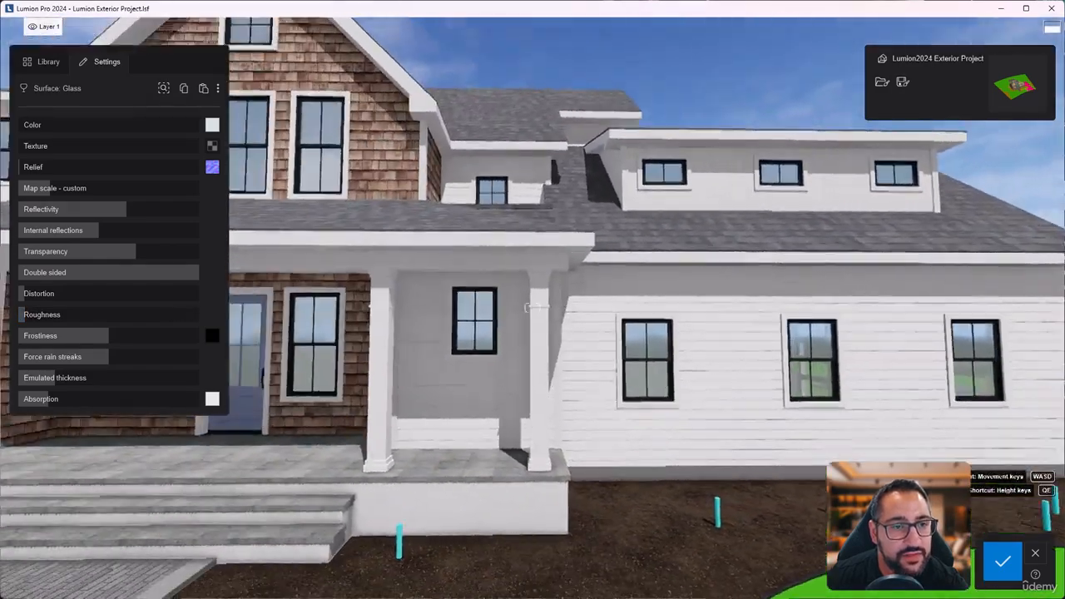
key(s)
right_drag(532, 307, 523, 340)
key(w)
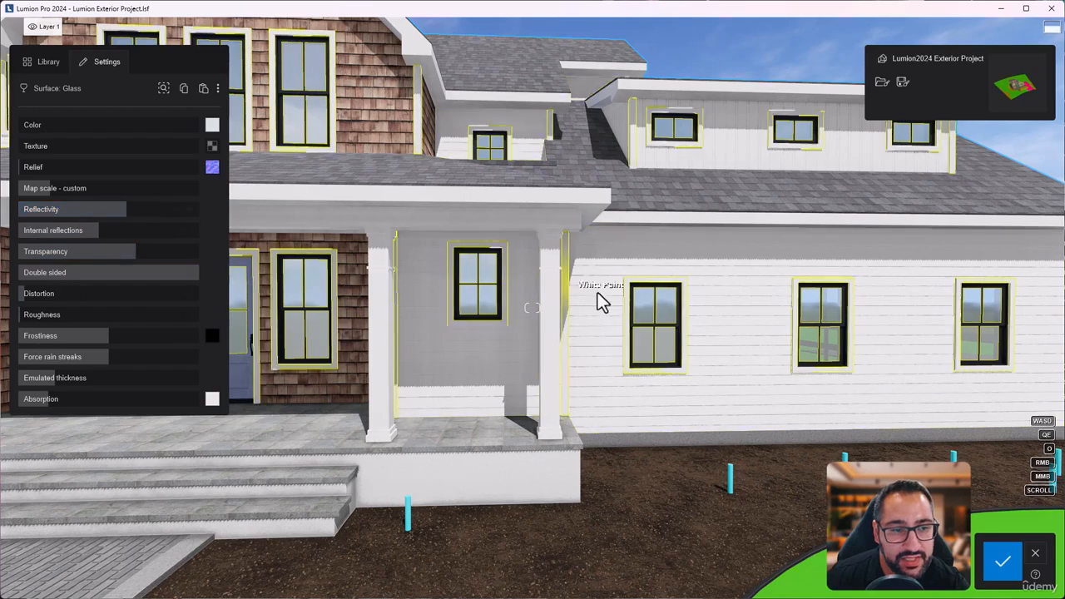
Try 200% frostiness on the glass by the front door, and settle on about 29%
key(s)
mouse_move(599, 302)
right_down()
mouse_move(553, 302)
mouse_move(584, 300)
right_up()
key(s)
key(a)
key(a)
key(a)
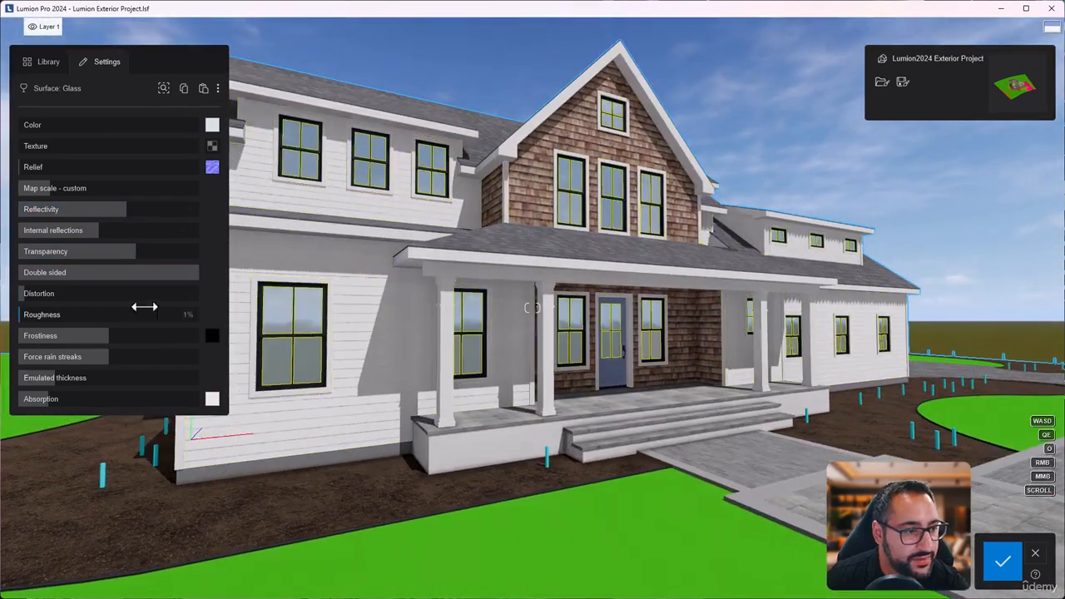
key(w)
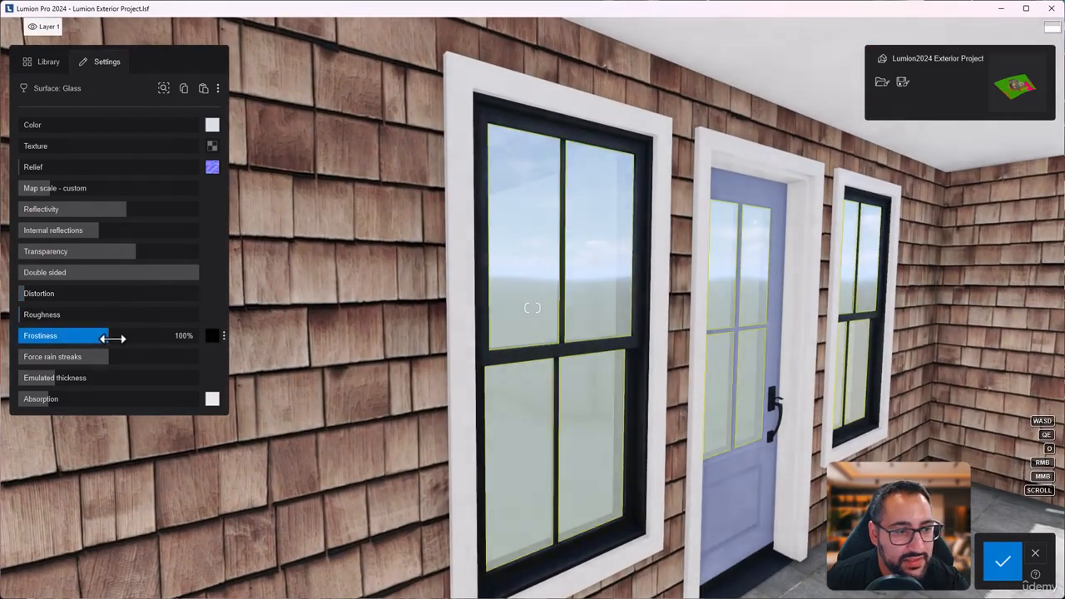
drag(111, 338, 325, 335)
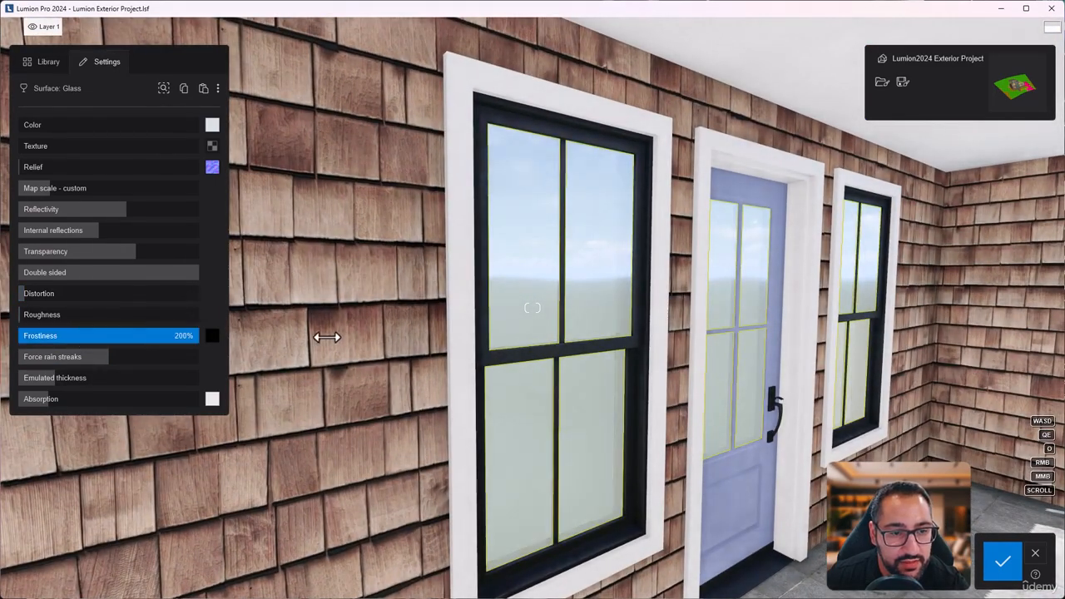
drag(154, 345, 297, 326)
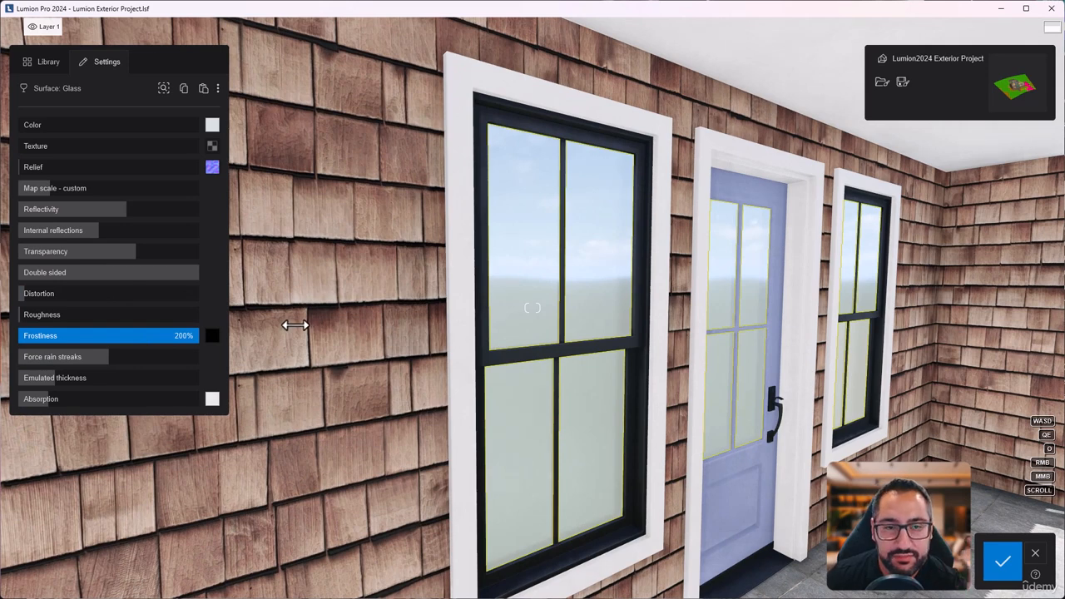
drag(267, 327, 17, 356)
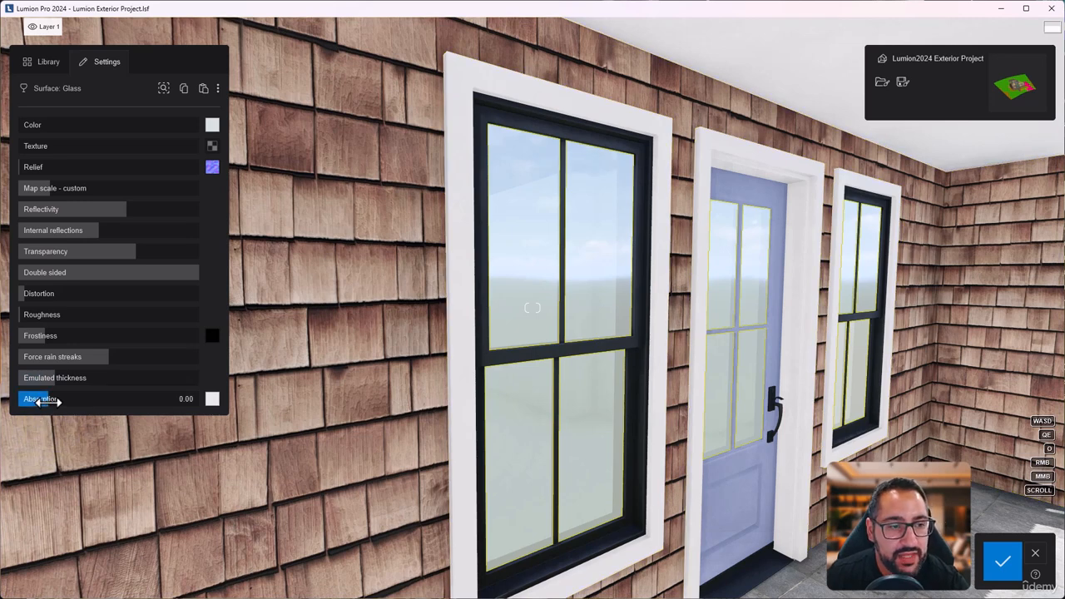
Try a red absorption color at 22.43 on the window glass, and return it to white with 0.00 absorption
click(213, 400)
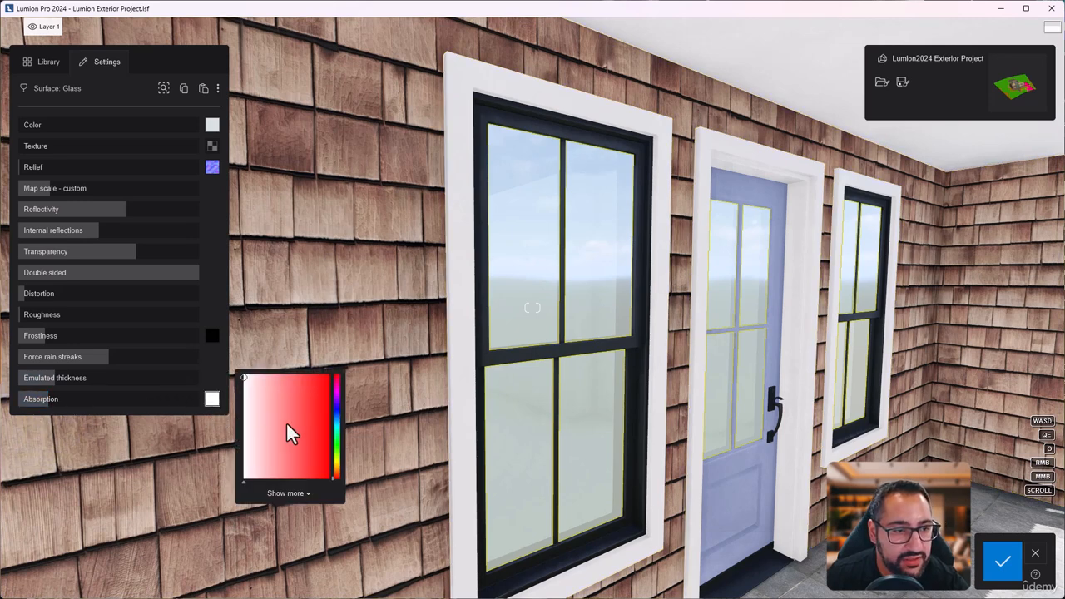
drag(67, 404, 141, 420)
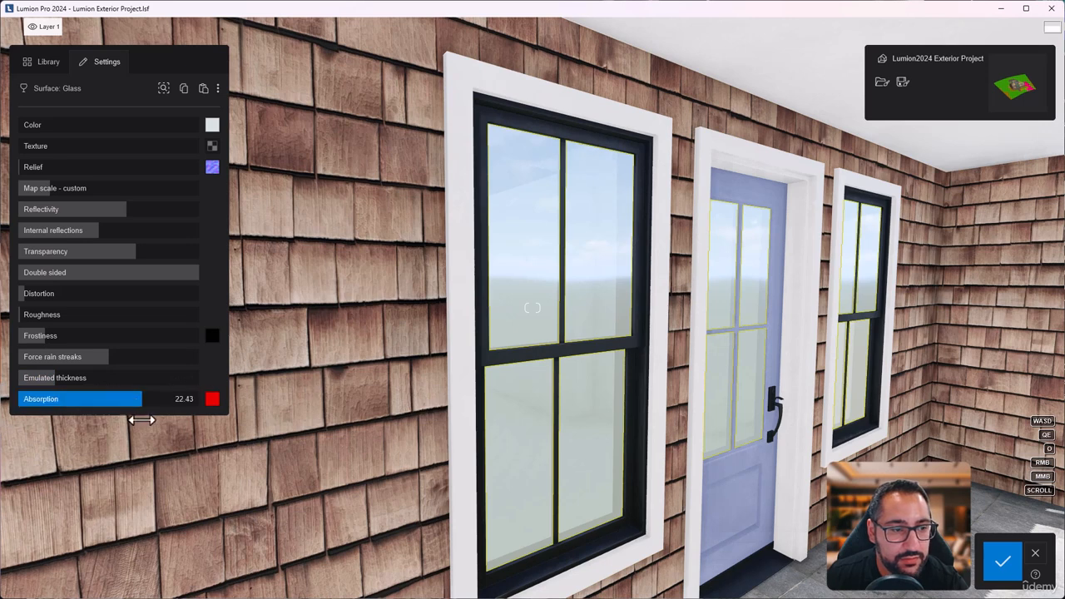
click(215, 401)
drag(167, 399, 92, 402)
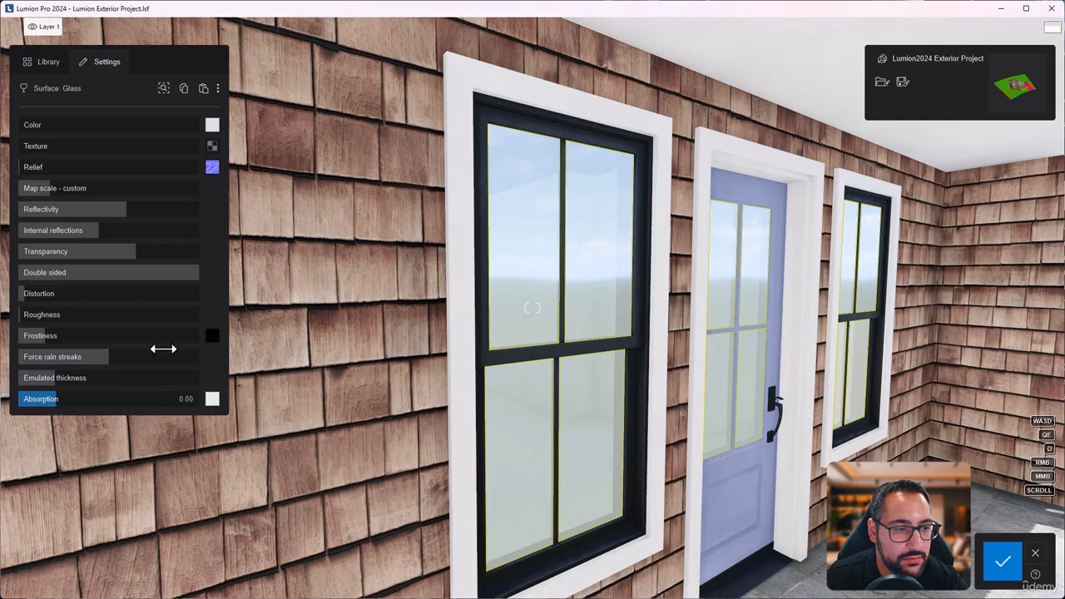
Inspect the glass from the front of the house and up close at the upper gable windows
key(s)
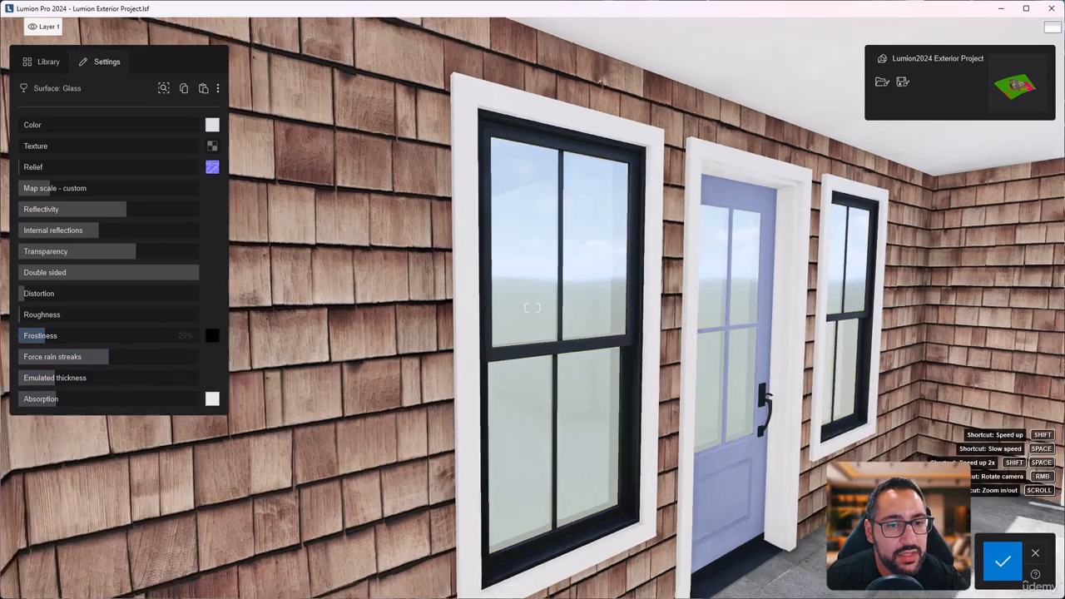
key(s)
key(d)
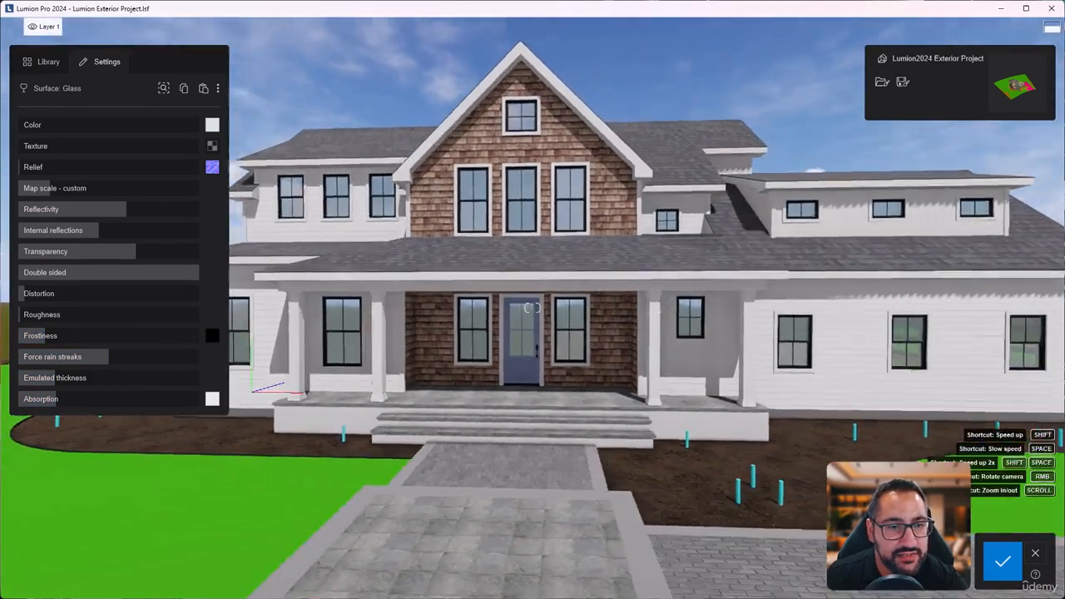
key(s)
key(d)
right_drag(533, 308, 599, 308)
key(a)
key(w)
key(q)
key(w)
right_drag(533, 308, 566, 308)
key(w)
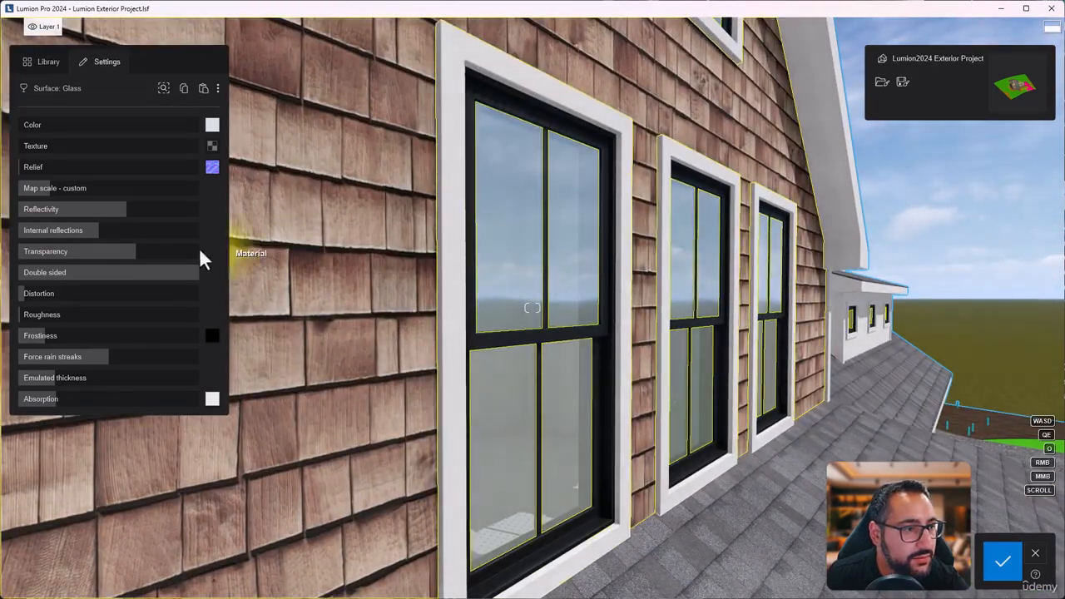
Try lower reflectivity values on the window glass, and settle on 113%
drag(128, 212, 112, 217)
right_drag(112, 217, 72, 227)
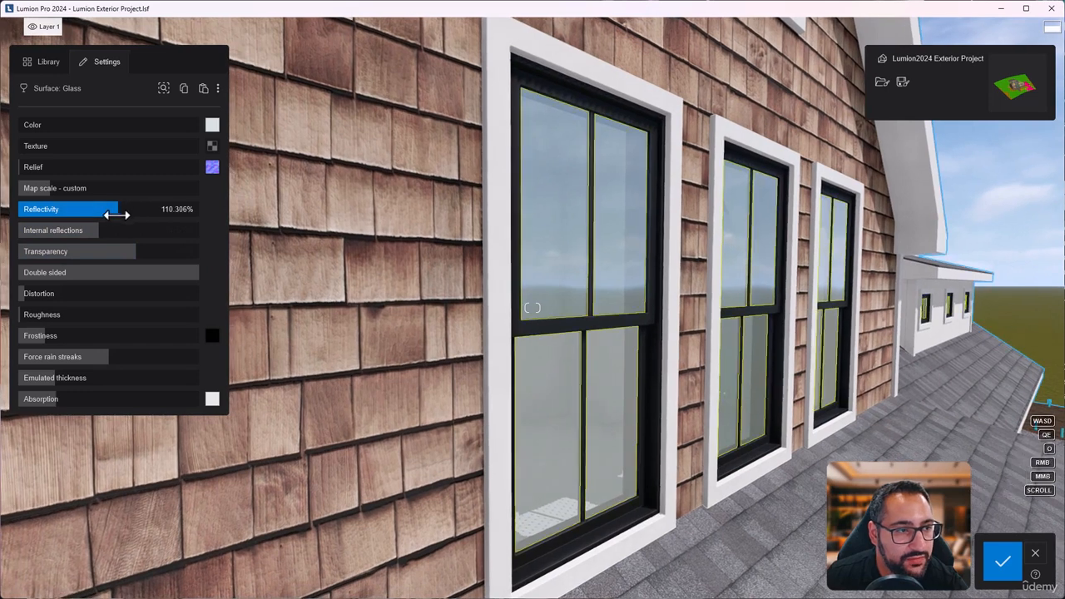
drag(117, 215, 5, 230)
mouse_move(132, 218)
mouse_down()
mouse_move(238, 204)
mouse_move(130, 221)
mouse_up()
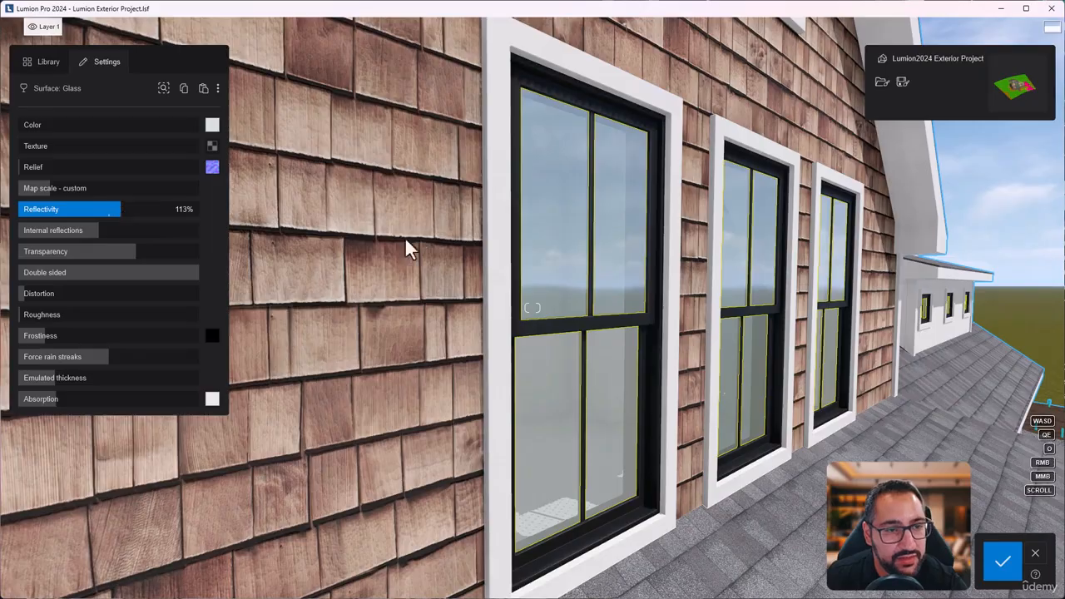
Review the whole house and its window reflections from a raised view over the front yard
key(s)
right_drag(405, 247, 731, 356)
key(d)
key(d)
key(d)
key(q)
key(d)
key(d)
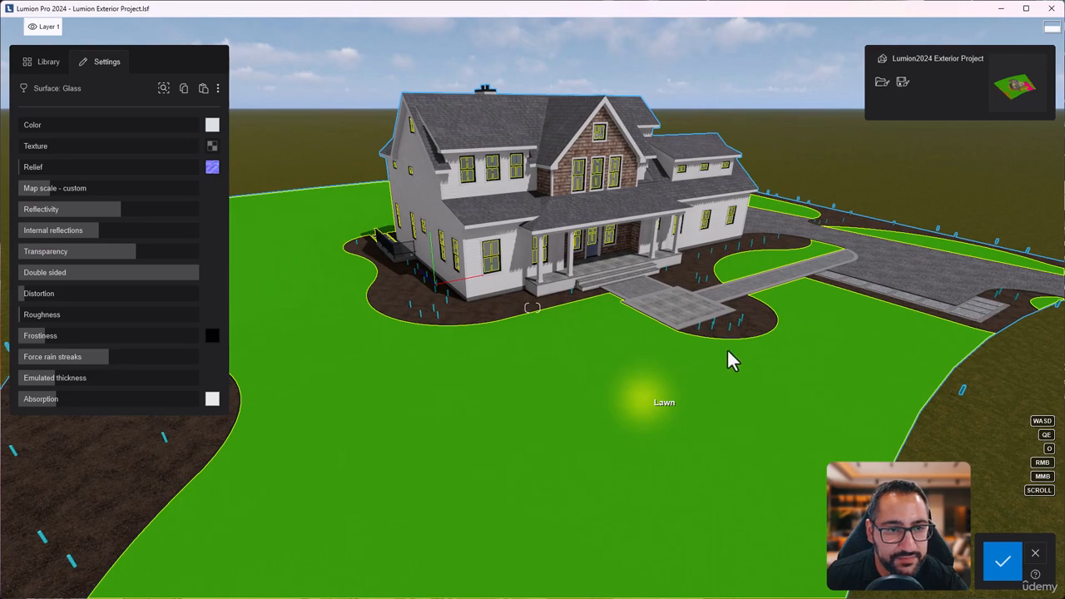
Apply the 3D grass material Clean Cut Grass 02 to the lawn and check it up close
click(591, 366)
key(w)
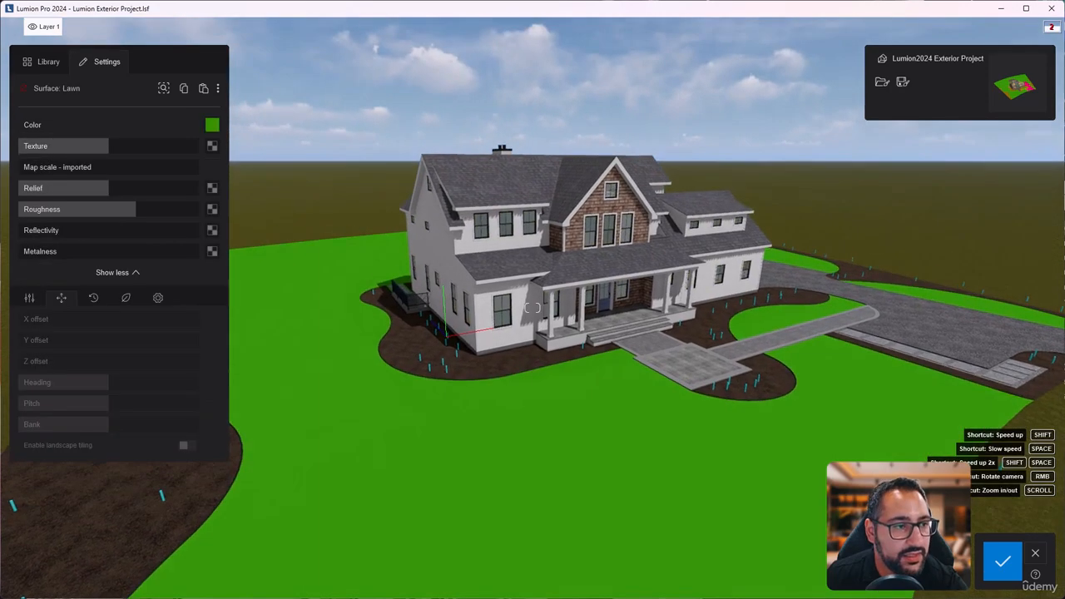
click(46, 62)
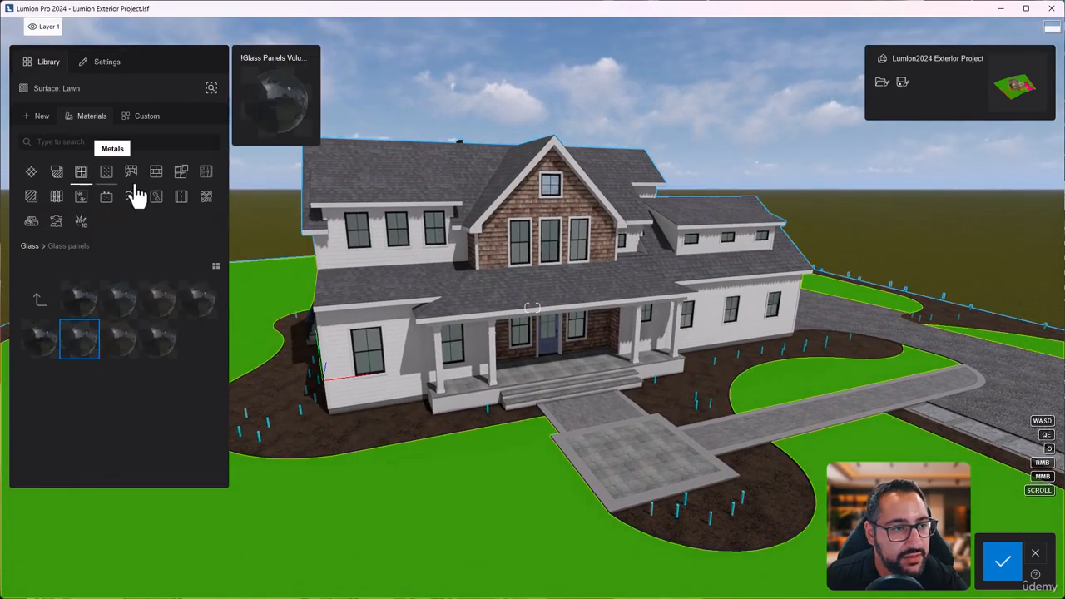
click(91, 230)
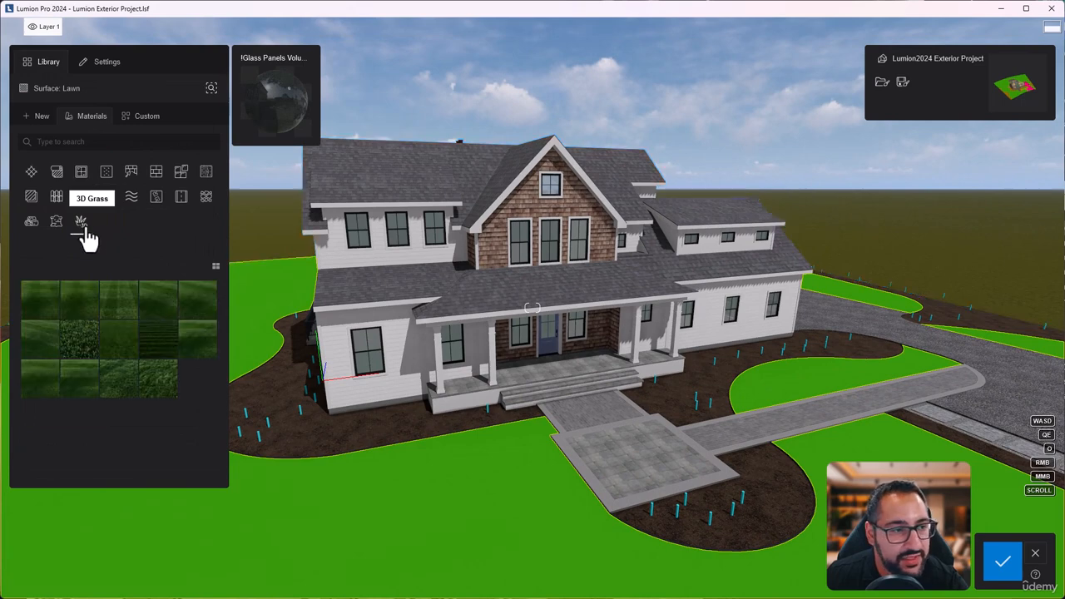
click(123, 351)
right_drag(398, 390, 456, 410)
key(w)
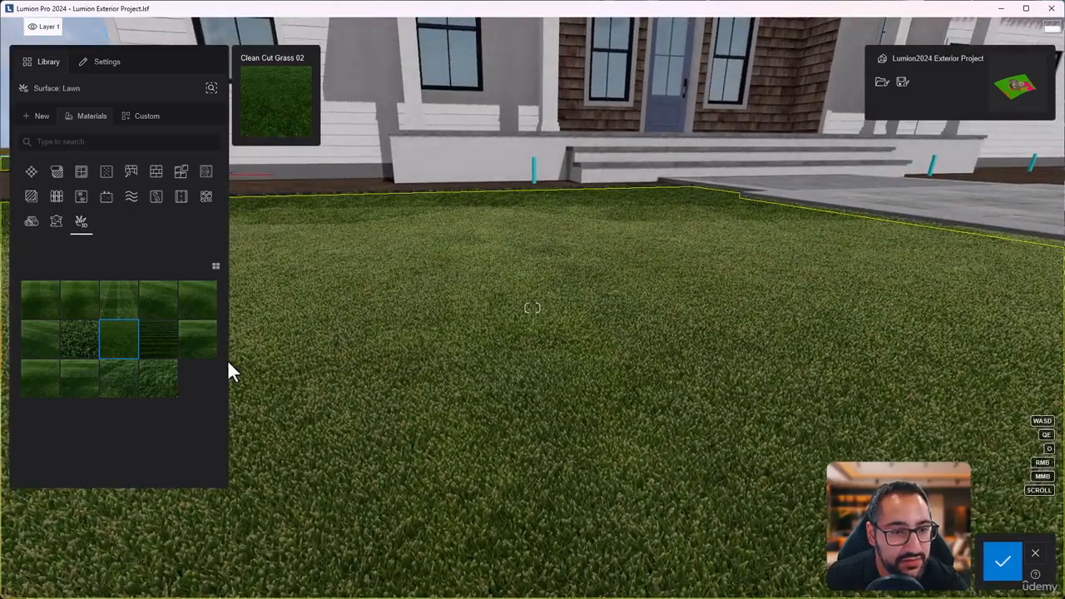
Switch the lawn's material to Wild Grass 02 and view it in front of the house
click(155, 390)
scroll(554, 359, down, 3)
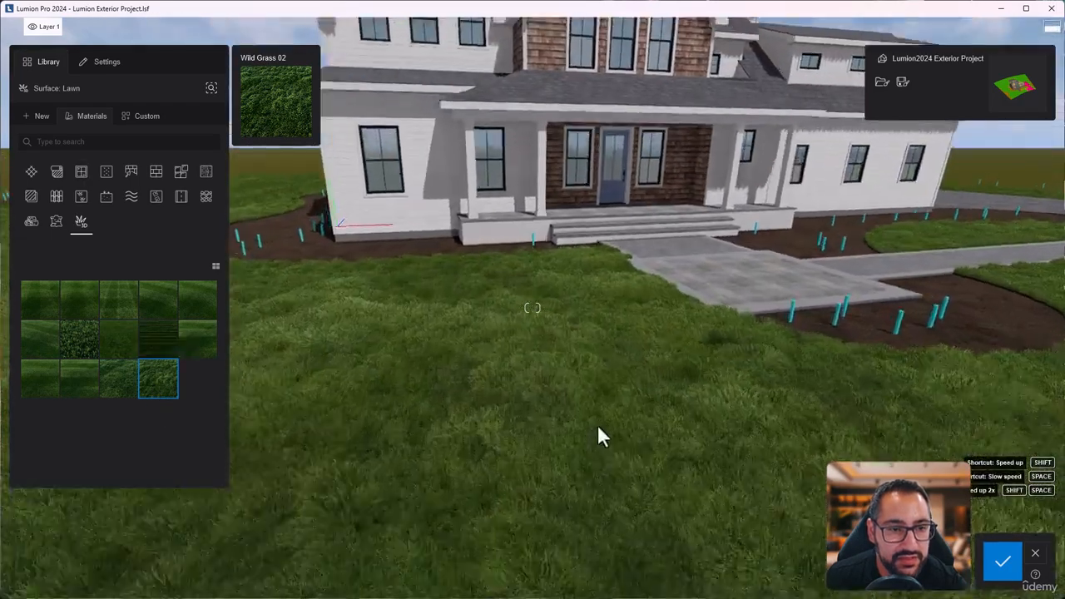
key(s)
mouse_move(601, 400)
right_down()
mouse_move(715, 390)
mouse_move(595, 390)
right_up()
key(w)
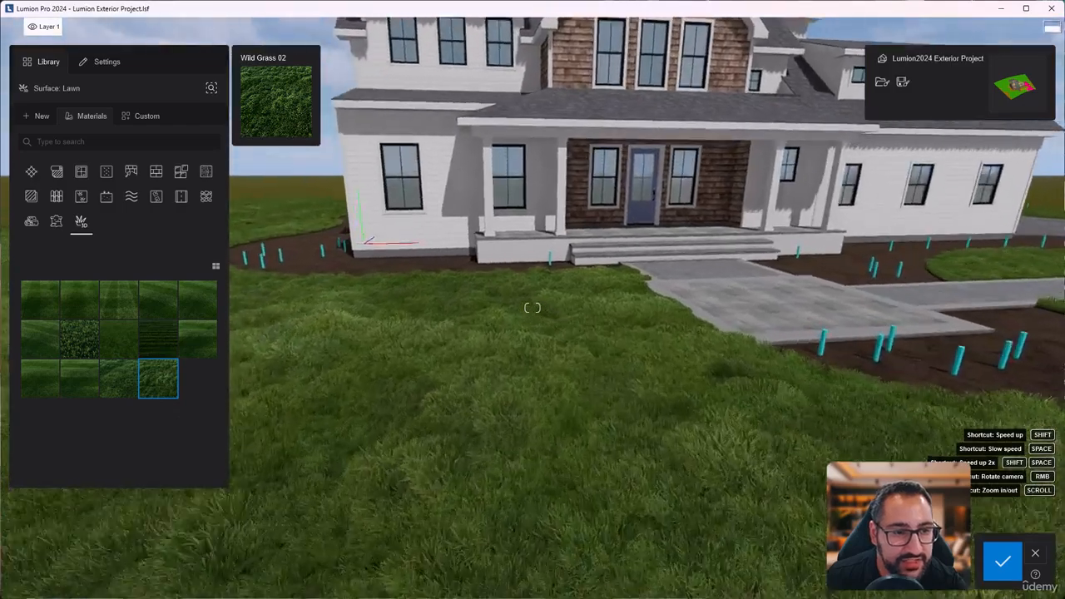
Try a lower bending force and smaller grass size on the Wild Grass 02 lawn, with grass length set to 20%
key(w)
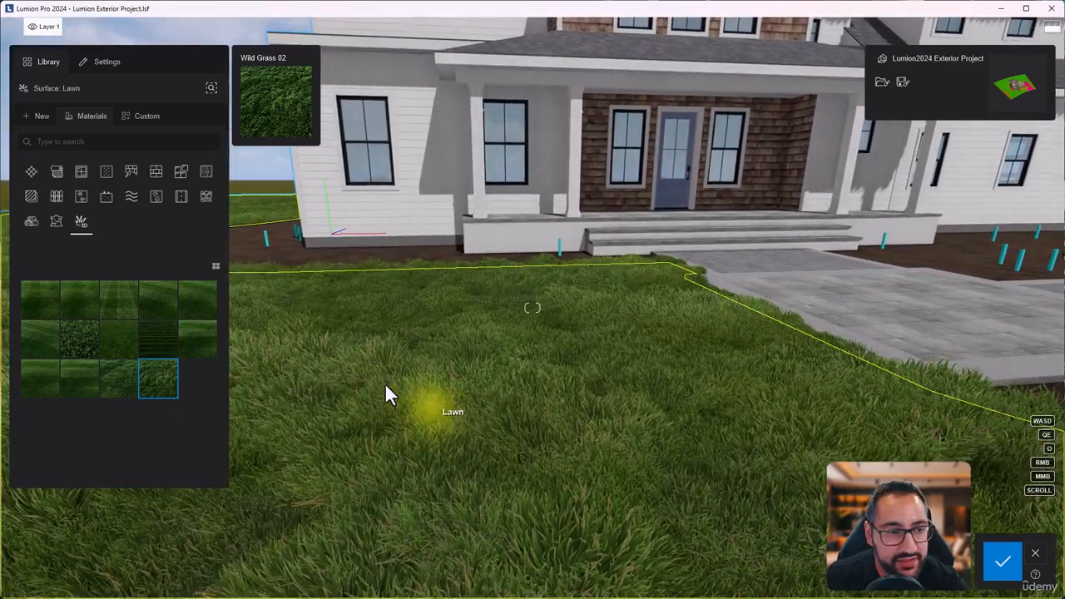
click(167, 397)
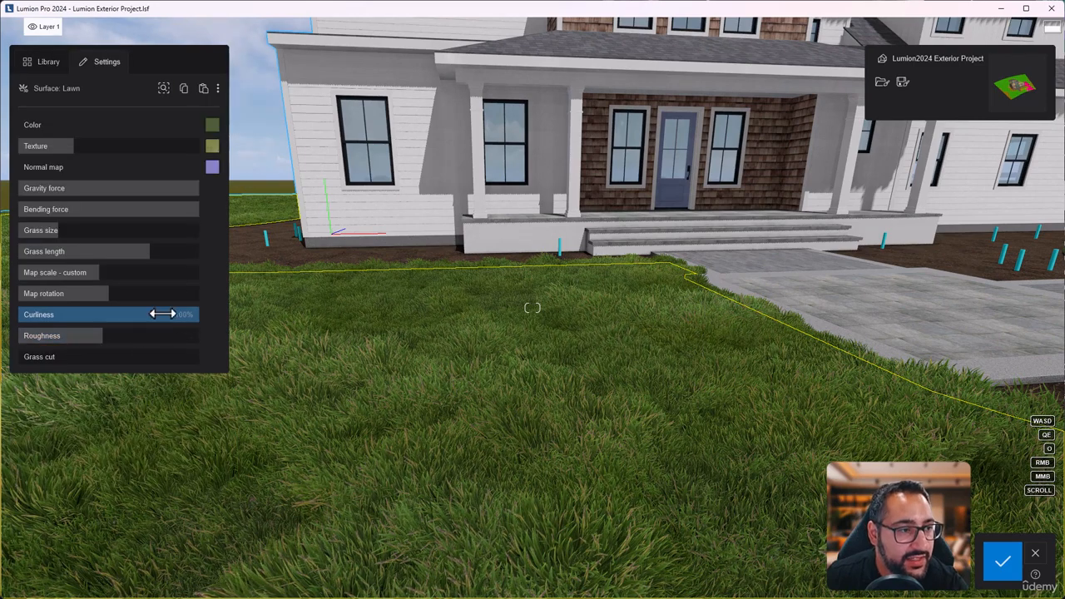
drag(137, 213, 419, 211)
drag(76, 227, 55, 233)
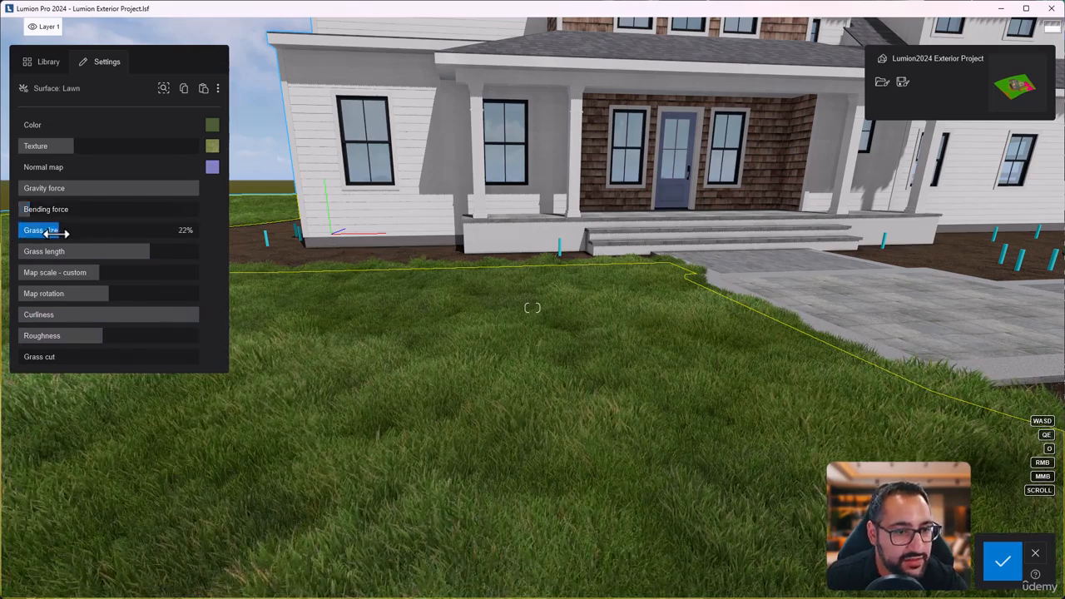
drag(144, 252, 54, 268)
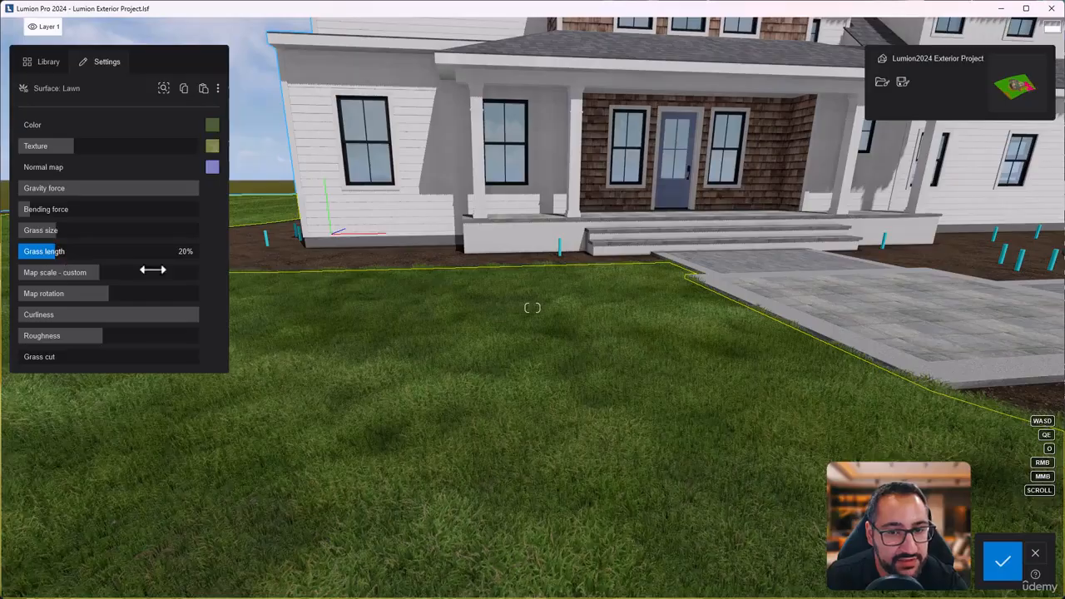
Check the grass along the walkway edge, and try a grass length of 23% with curliness reduced to zero
key(w)
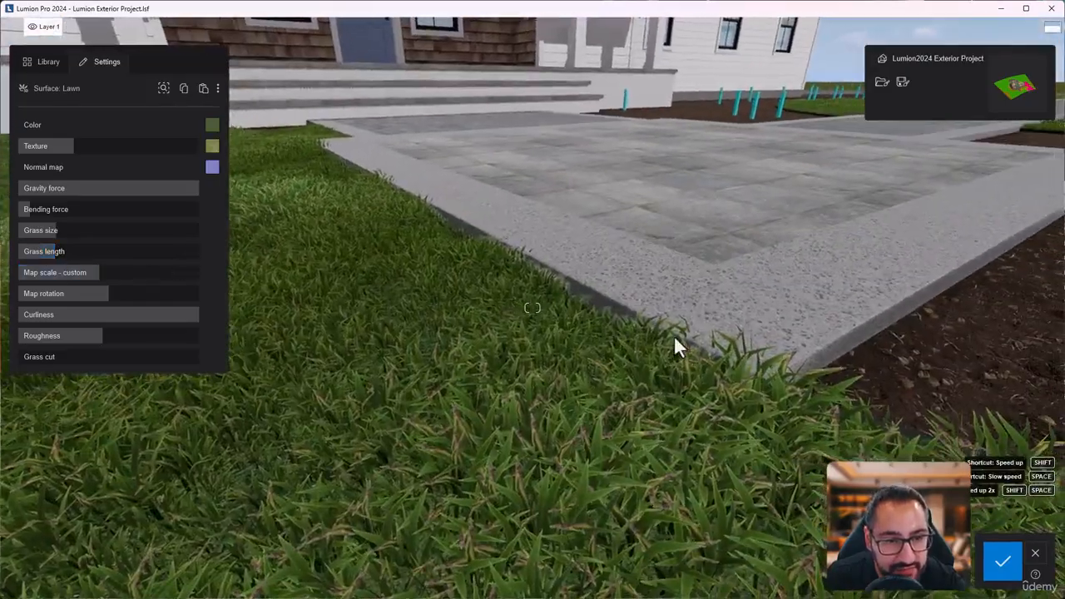
right_drag(674, 335, 656, 287)
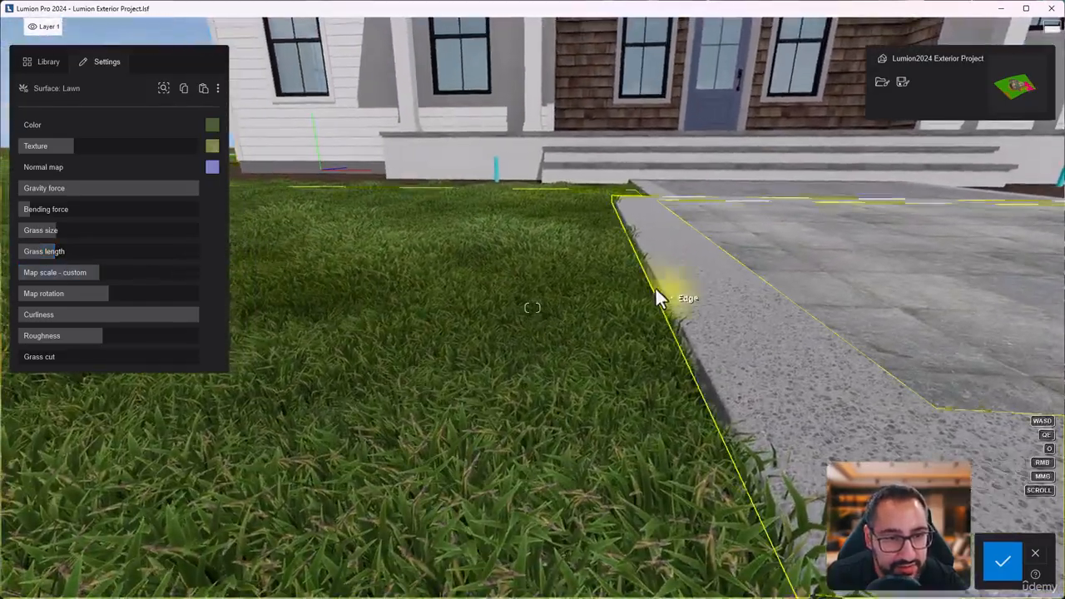
key(a)
right_drag(701, 381, 802, 351)
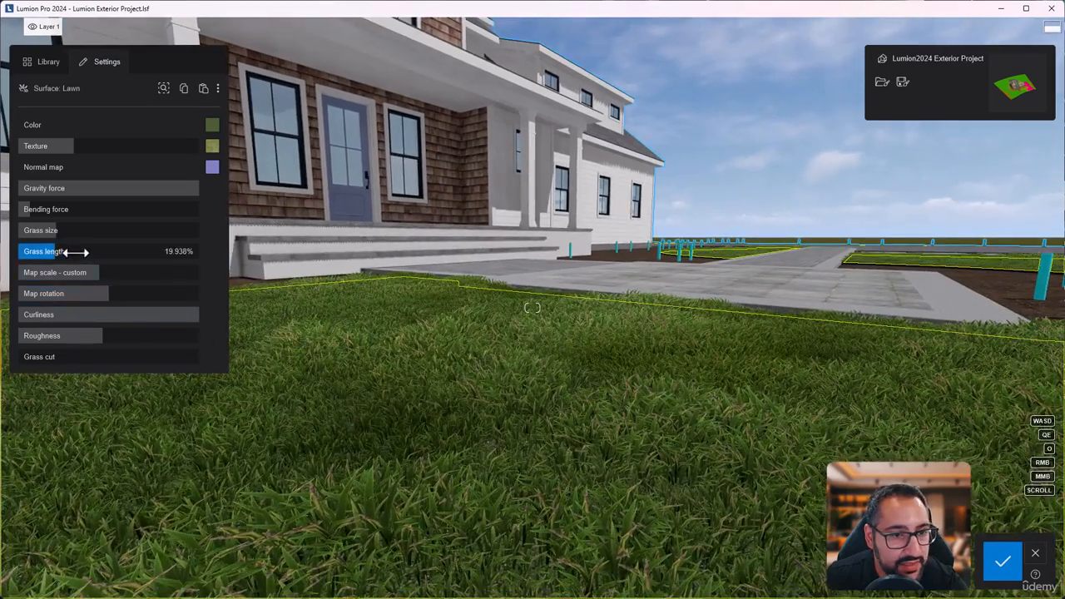
drag(76, 251, 104, 252)
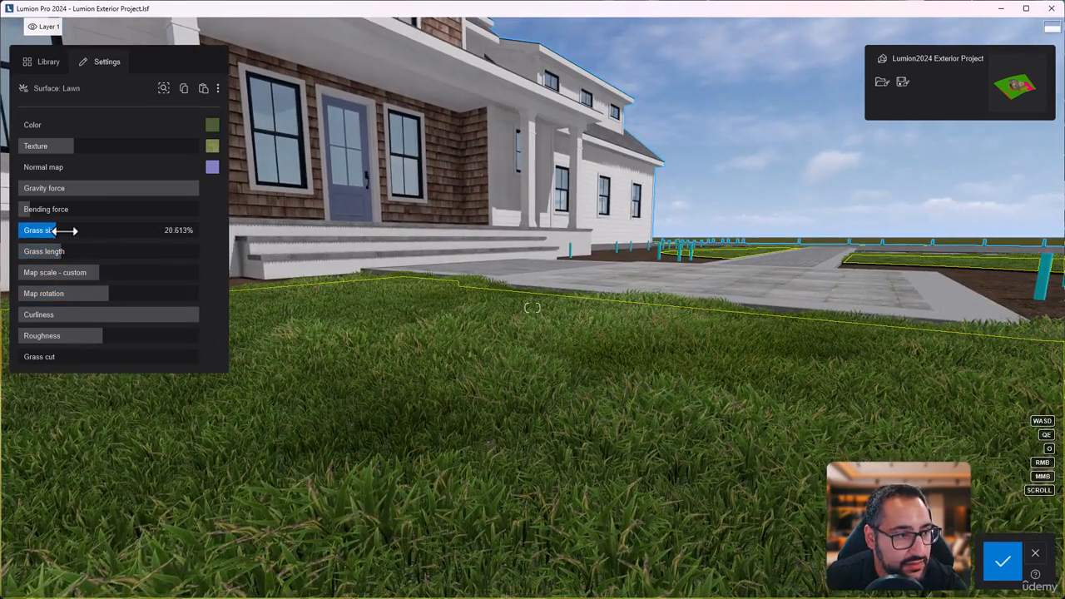
drag(186, 188, 241, 200)
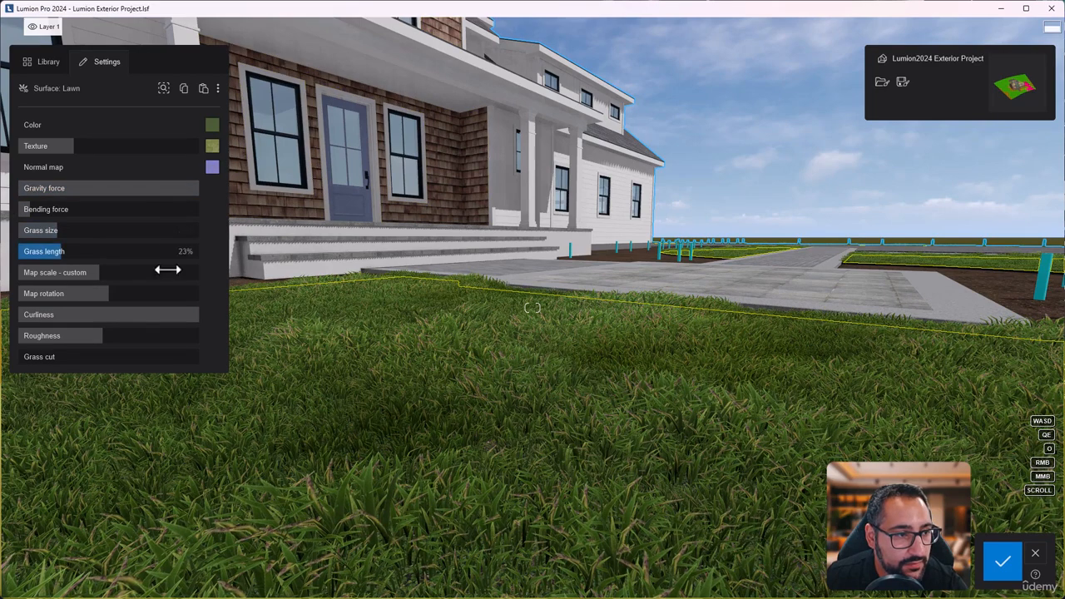
drag(198, 314, 5, 337)
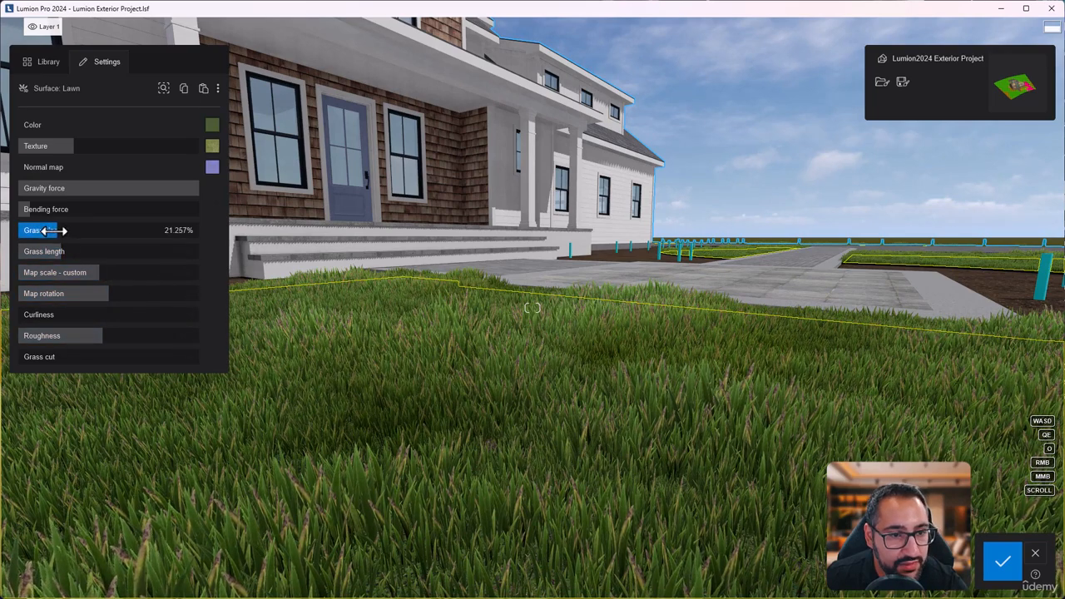
Try a smaller size and shorter length for the wild grass, with grass cut set to 83%
drag(33, 230, 15, 267)
key(s)
right_drag(308, 291, 173, 278)
key(e)
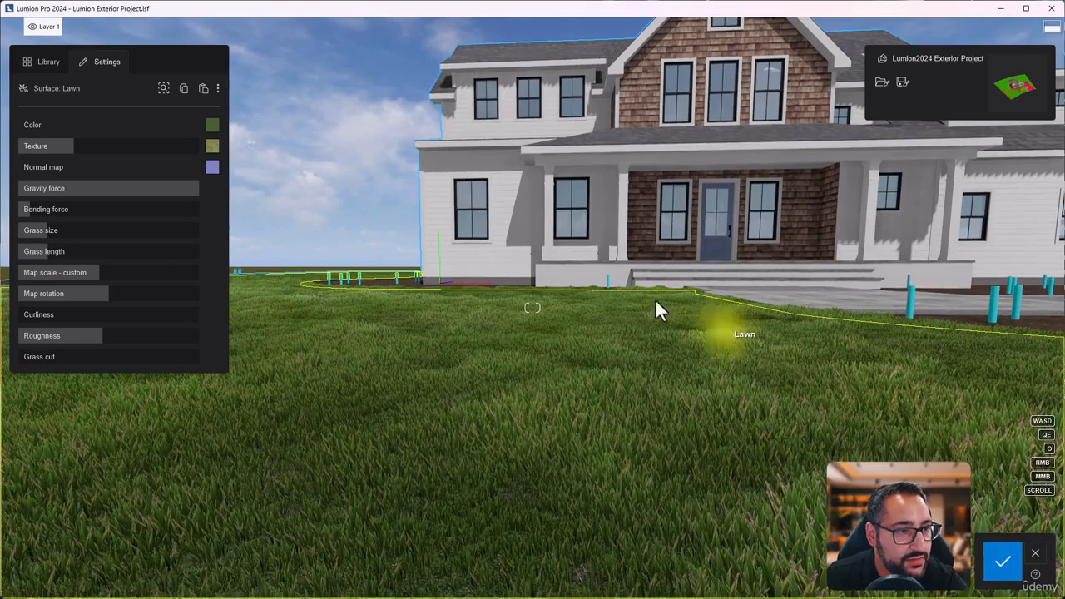
mouse_move(215, 168)
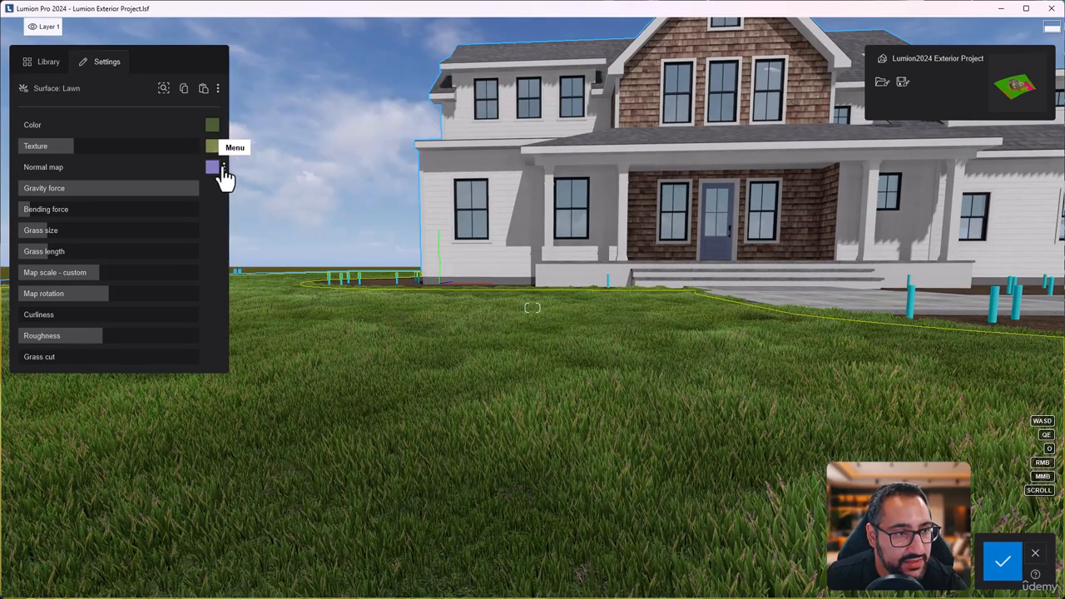
click(223, 167)
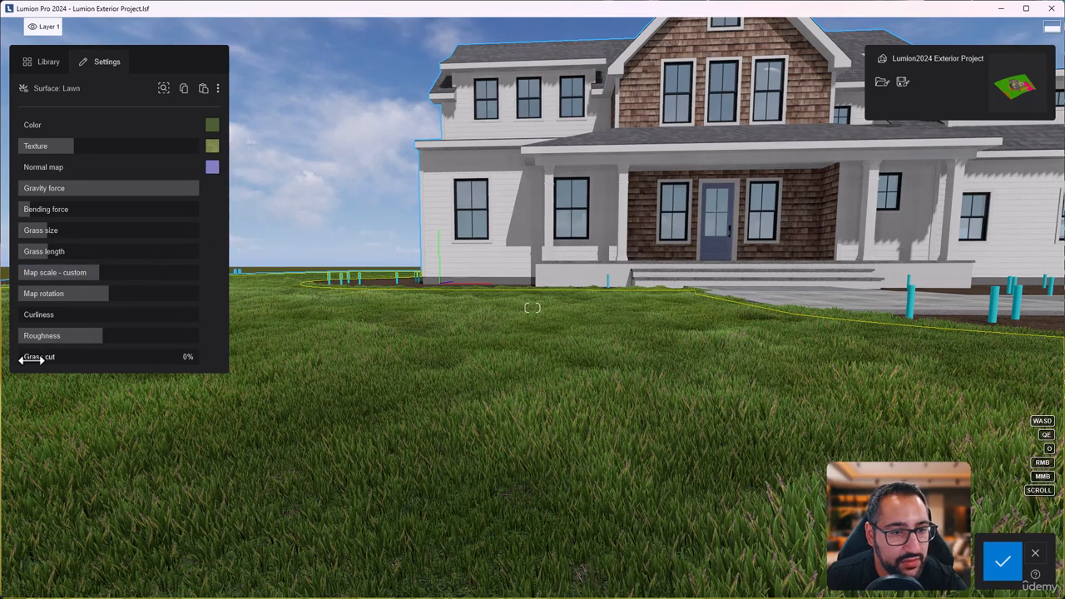
drag(132, 358, 167, 355)
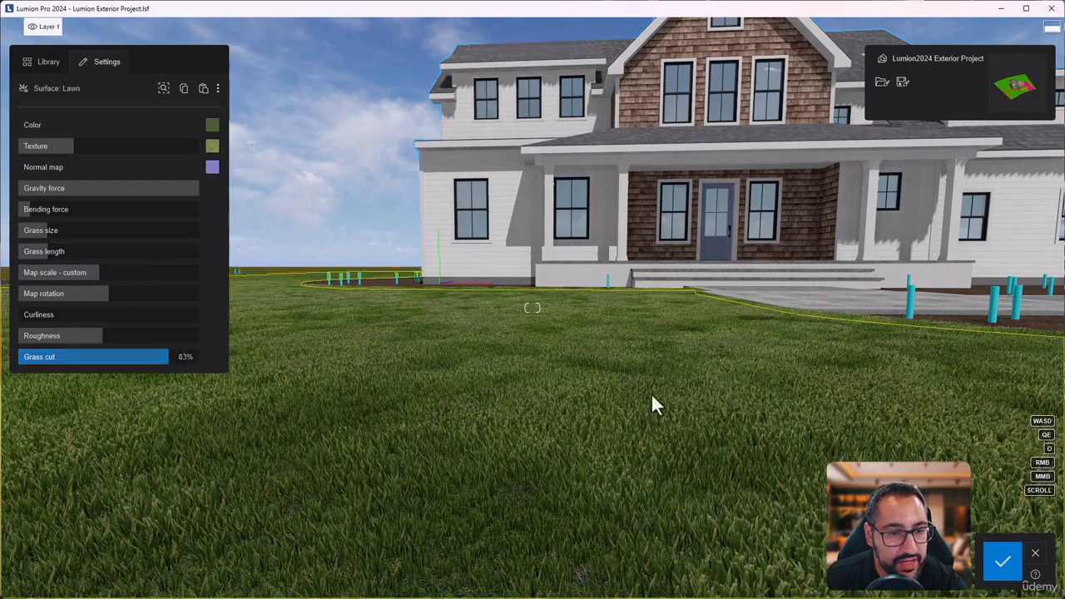
Try patterned 3D grass materials on the lawn, including Checkerboard Grass 01 and Circular Grass 01
right_drag(651, 396, 702, 391)
key(q)
key(e)
key(w)
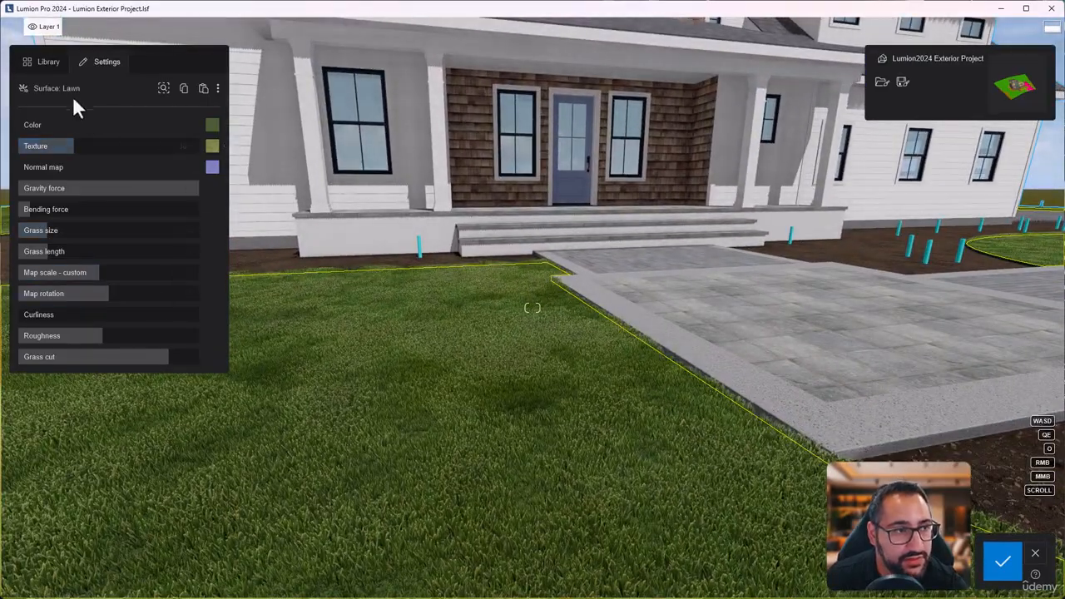
click(50, 64)
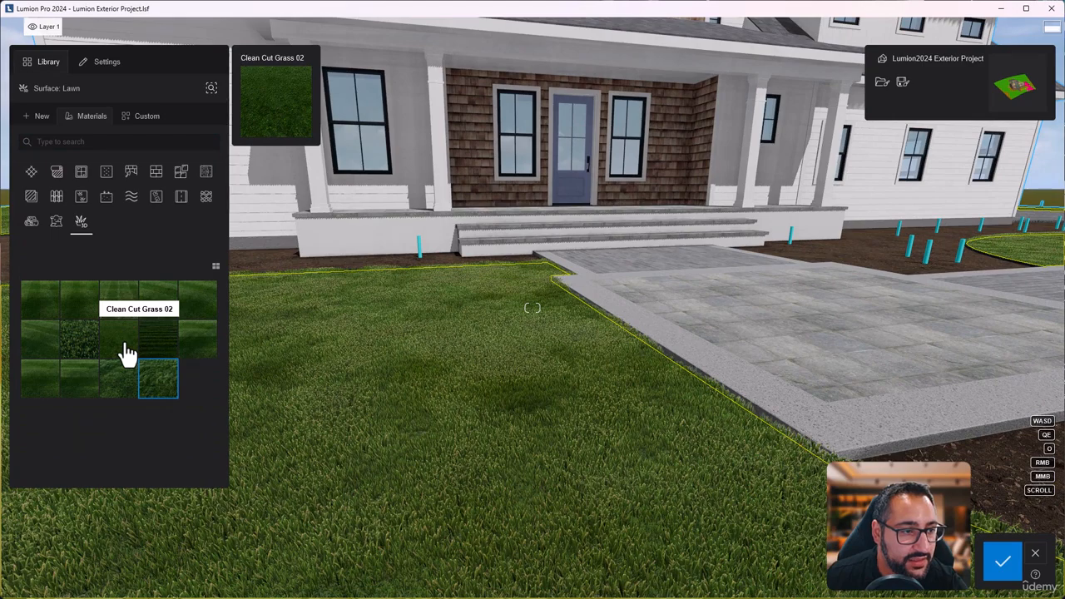
click(38, 314)
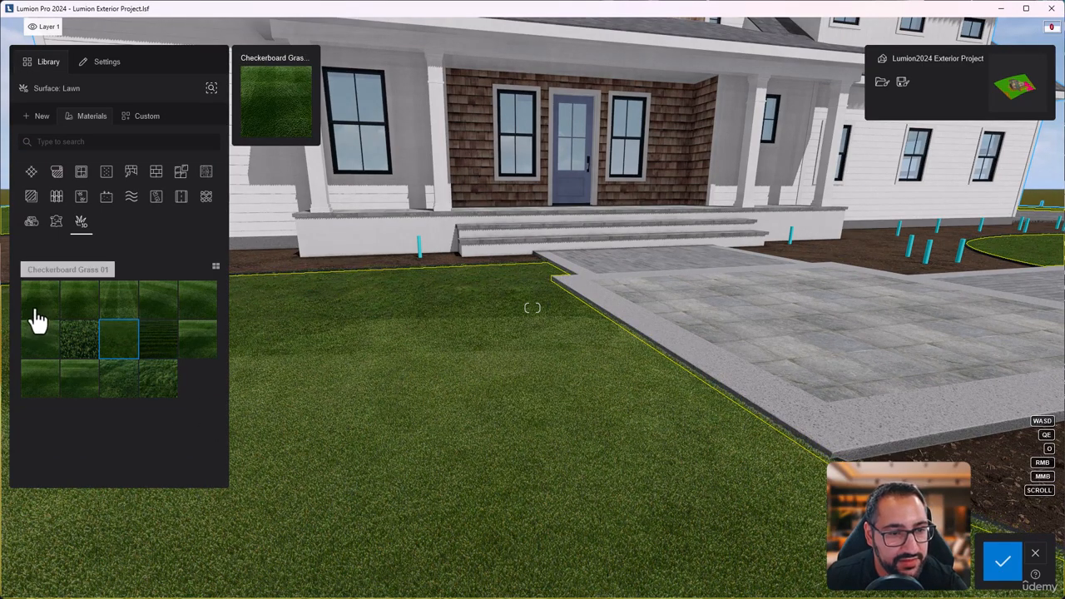
key(s)
mouse_move(467, 370)
right_down()
mouse_move(467, 404)
mouse_move(454, 415)
mouse_move(468, 370)
right_up()
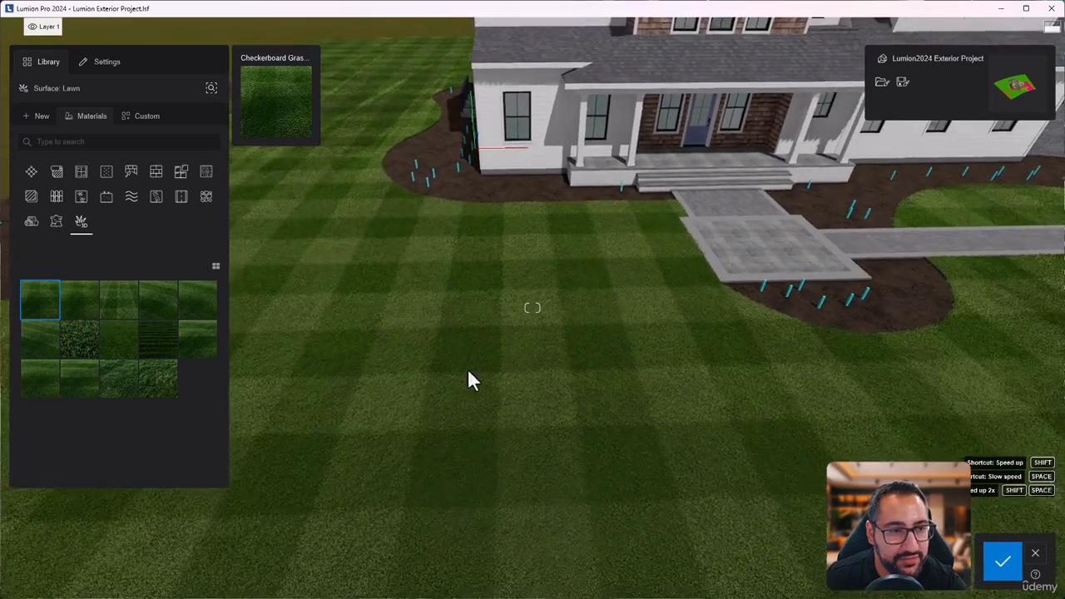
click(89, 306)
right_drag(516, 334, 540, 341)
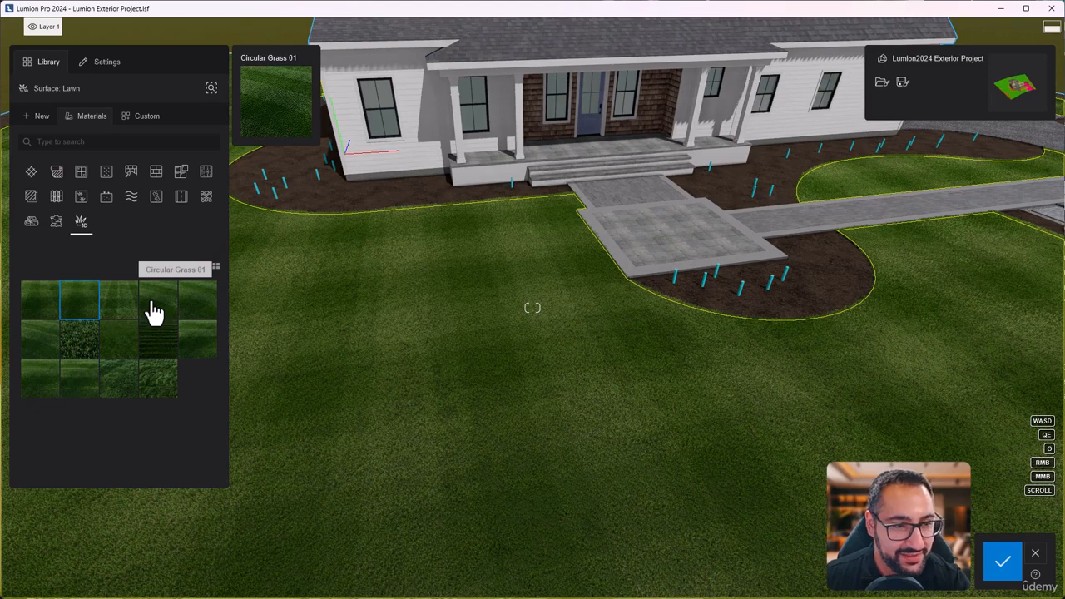
click(124, 353)
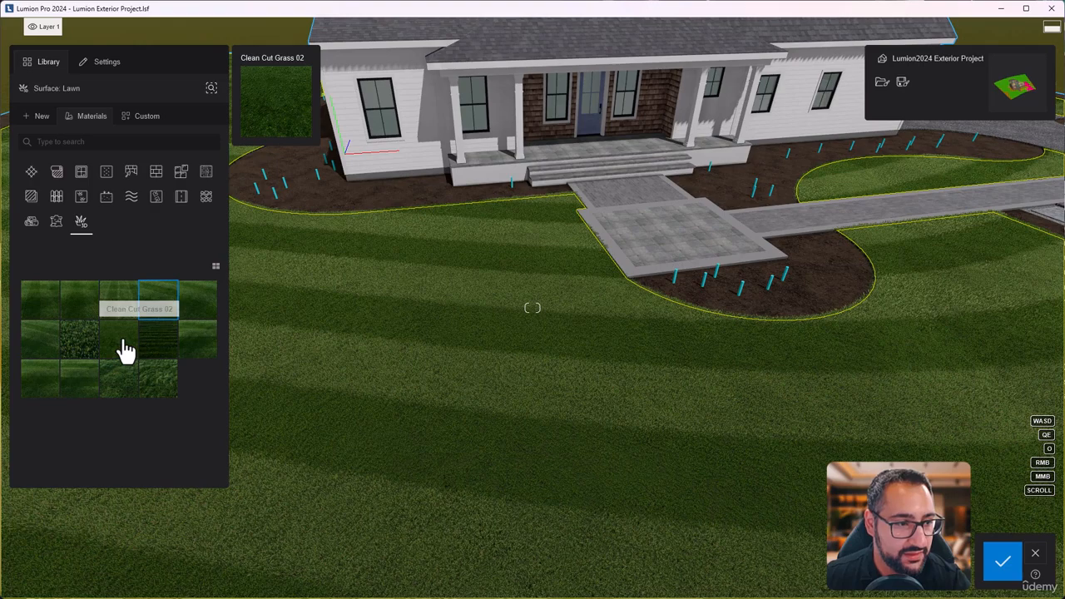
Apply Clean Cut Grass 02 to the lawn and lower its grass cut to the minimum
click(125, 351)
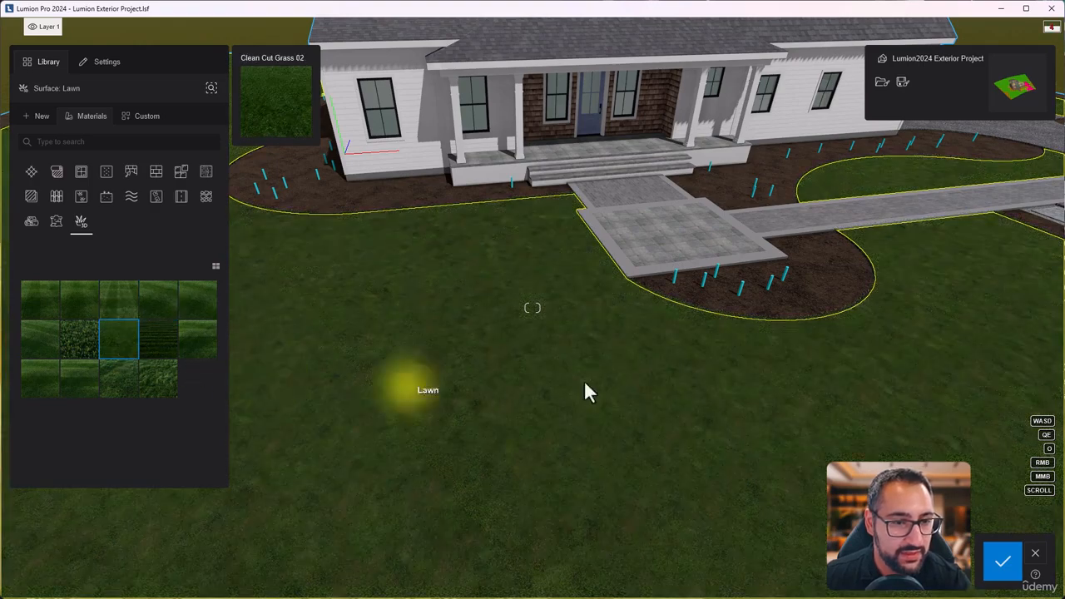
key(w)
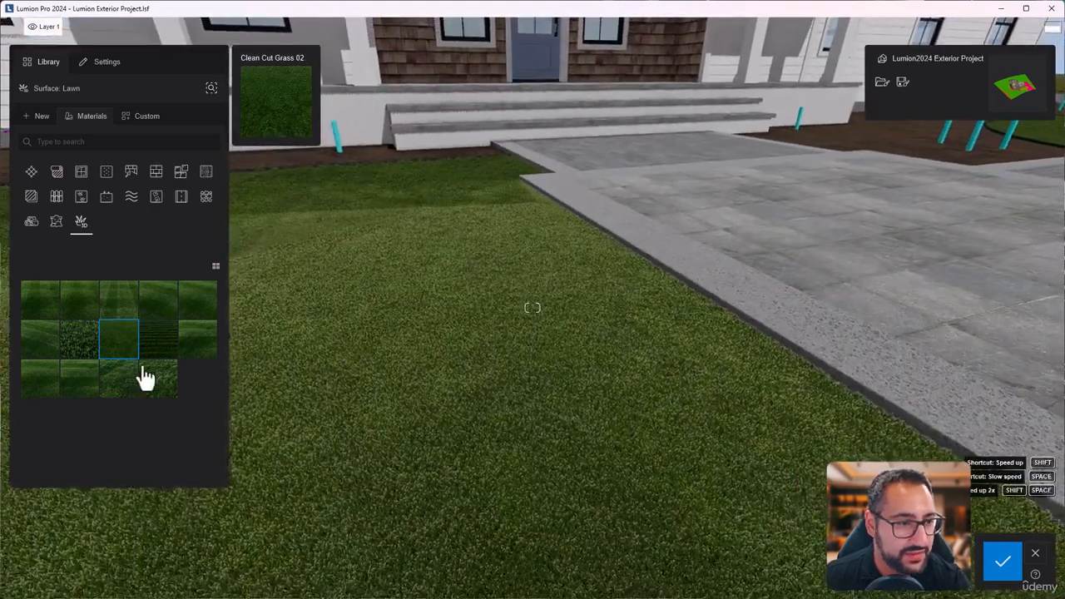
double_click(108, 357)
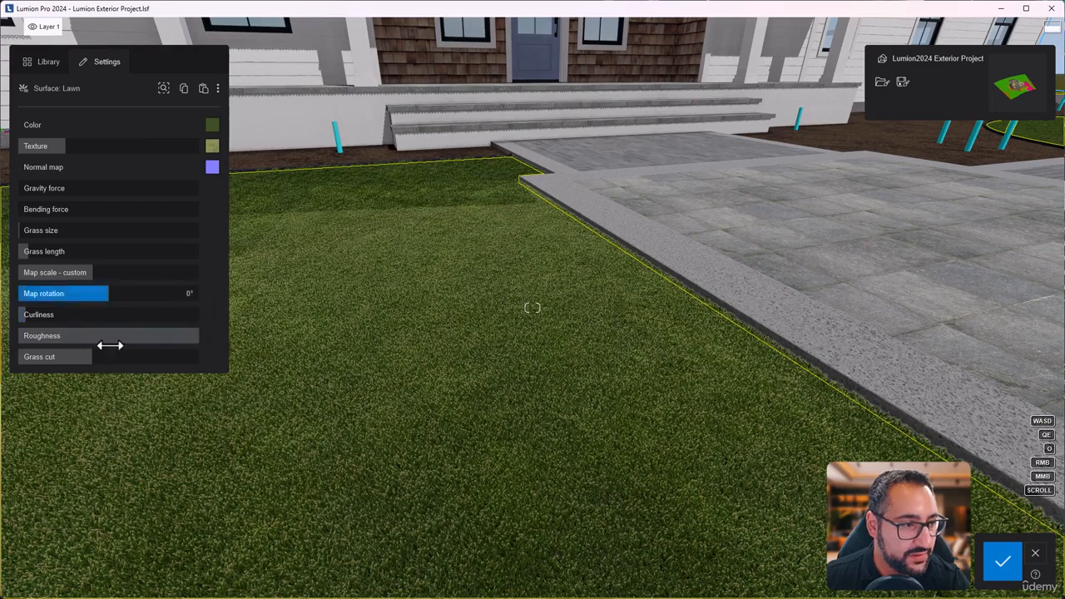
mouse_move(36, 371)
mouse_down()
mouse_move(193, 362)
mouse_move(25, 372)
mouse_up()
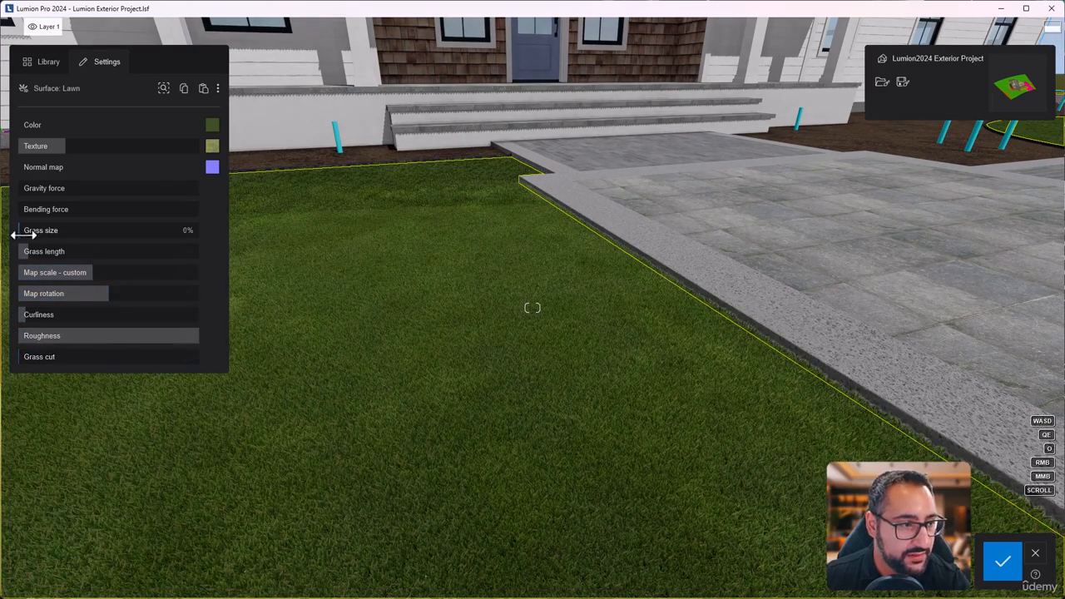
Set the lawn's grass size to about 10.6% and grass length to about 10.4%, and view it before the house
drag(23, 235, 150, 220)
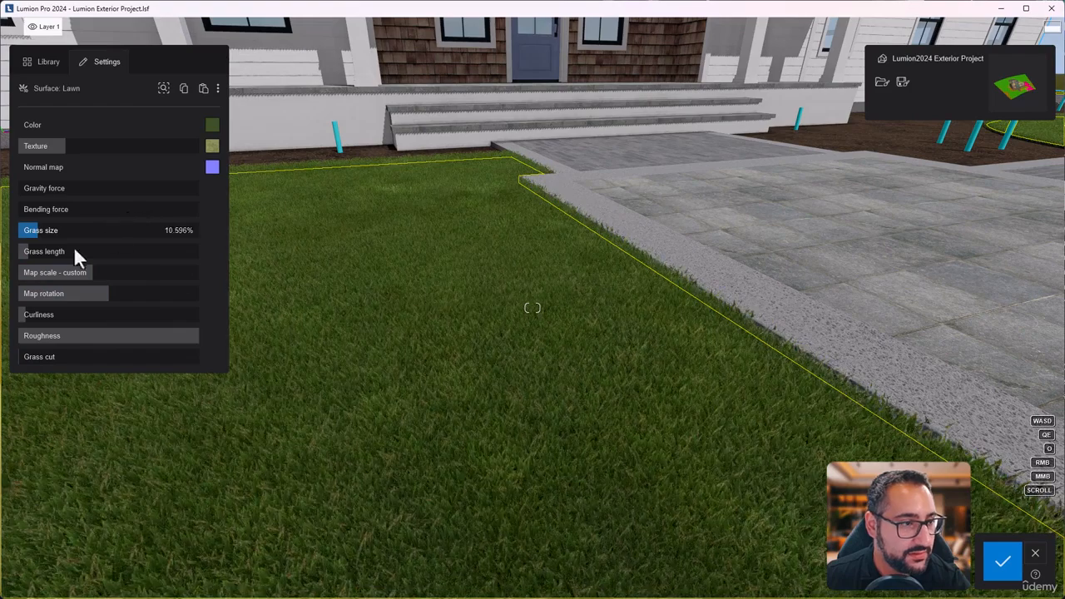
drag(37, 252, 81, 246)
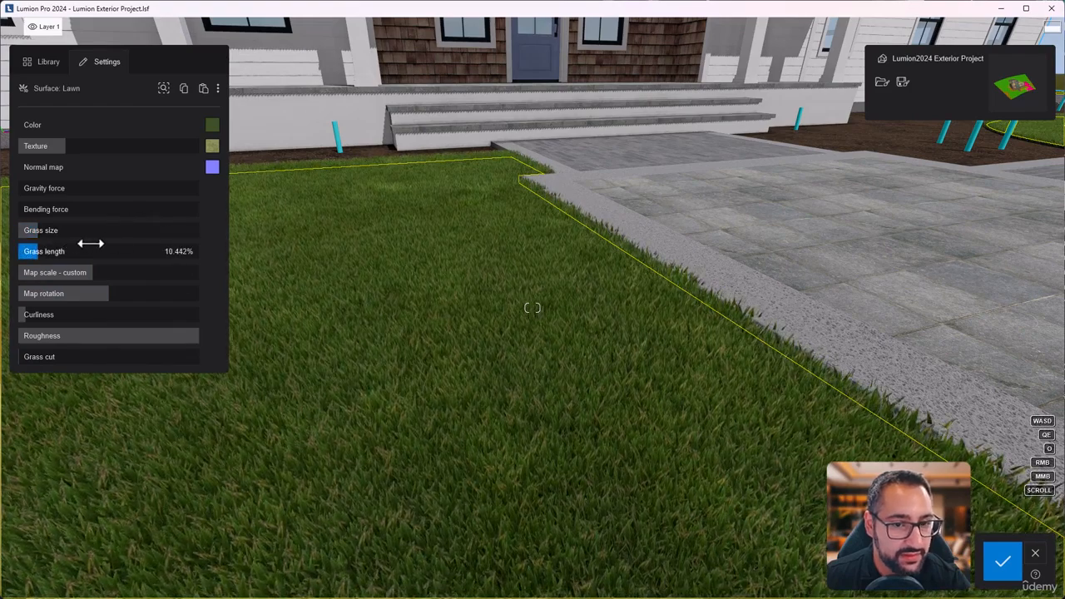
key(s)
right_drag(533, 308, 533, 216)
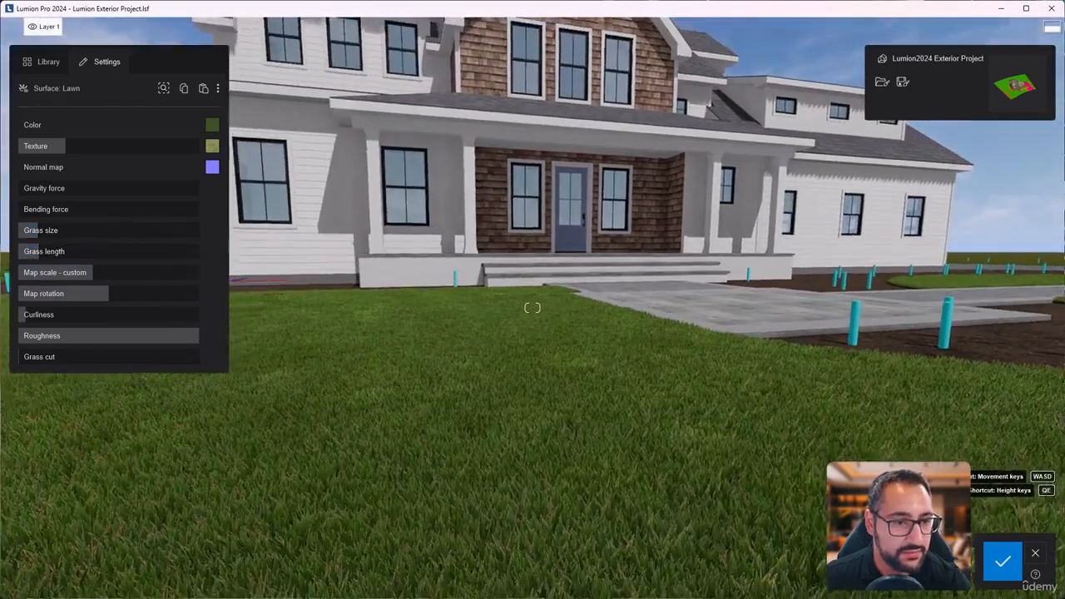
Add a little gravity and bending force to the lawn grass and increase its curliness
key(e)
right_drag(532, 308, 495, 325)
key(q)
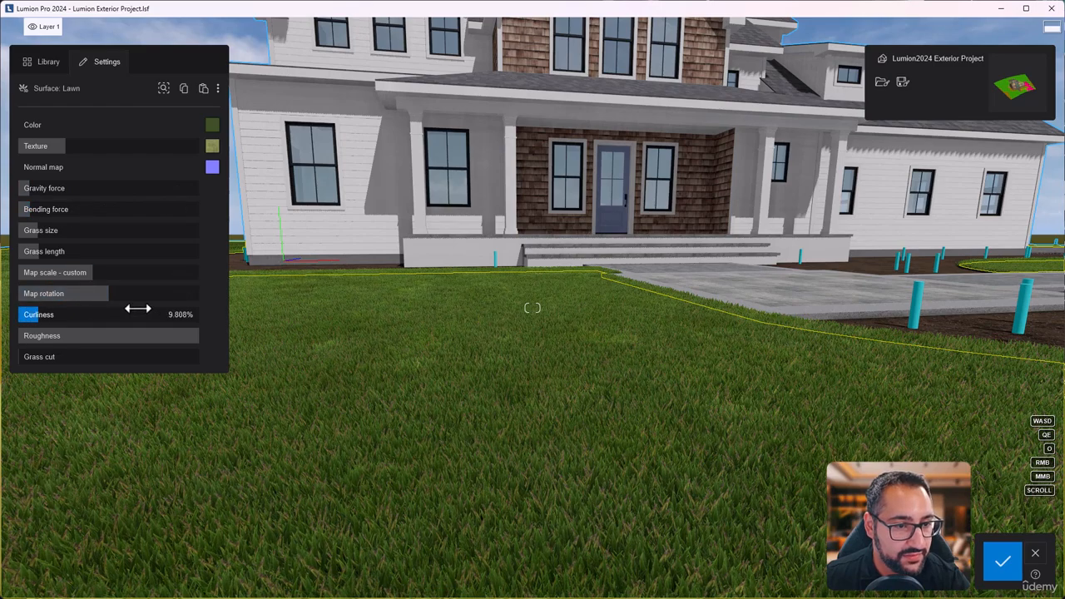
Check the lawn along the front walkway, slightly increase its grass length, and set the grass size to about 12%
key(s)
right_drag(621, 344, 641, 329)
key(e)
key(w)
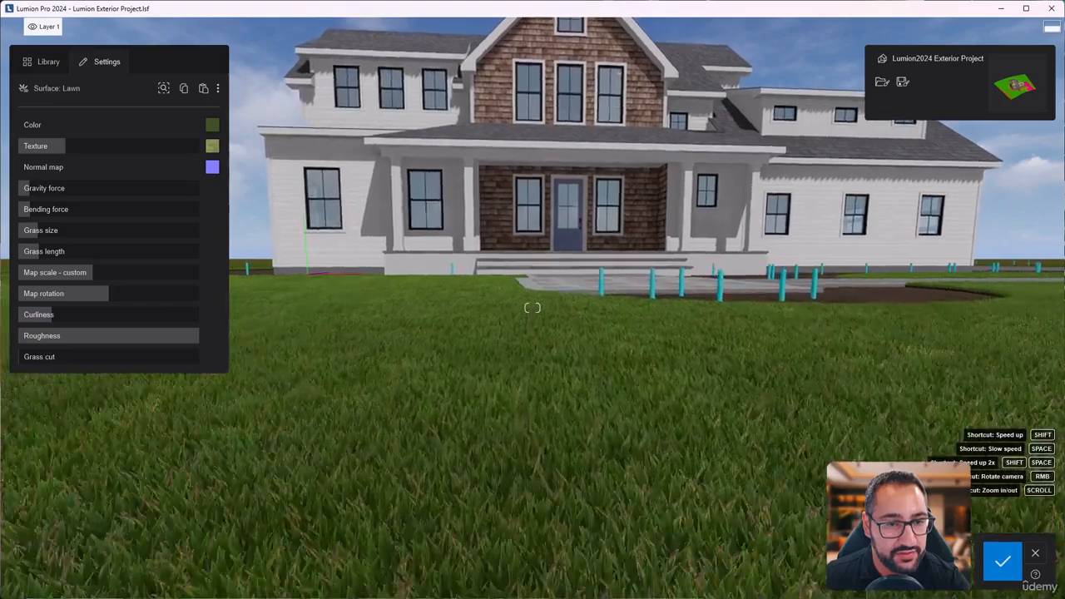
key(d)
key(d)
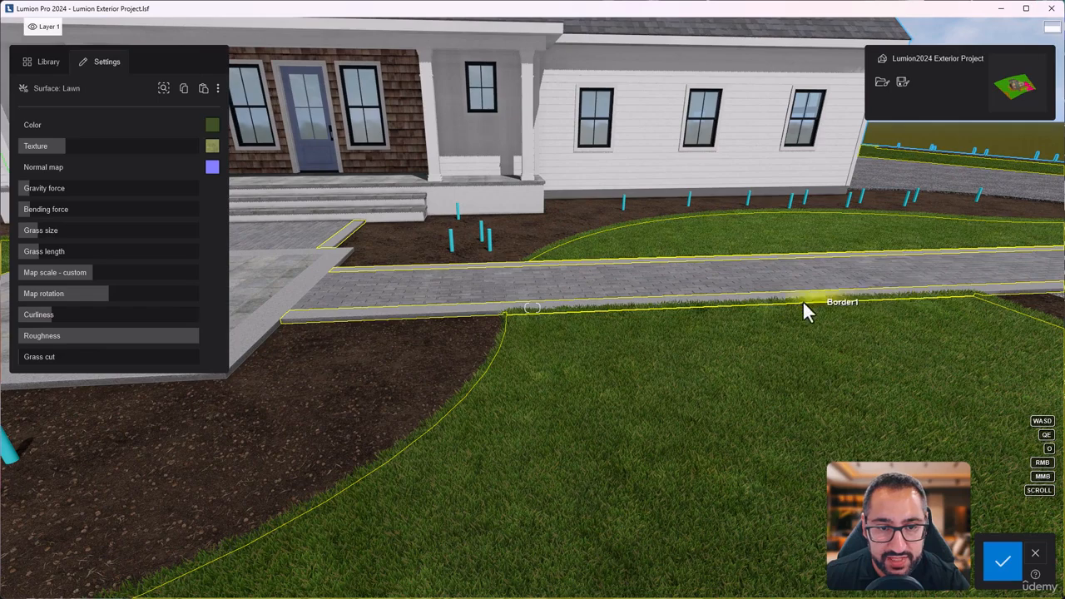
right_drag(683, 415, 736, 374)
key(e)
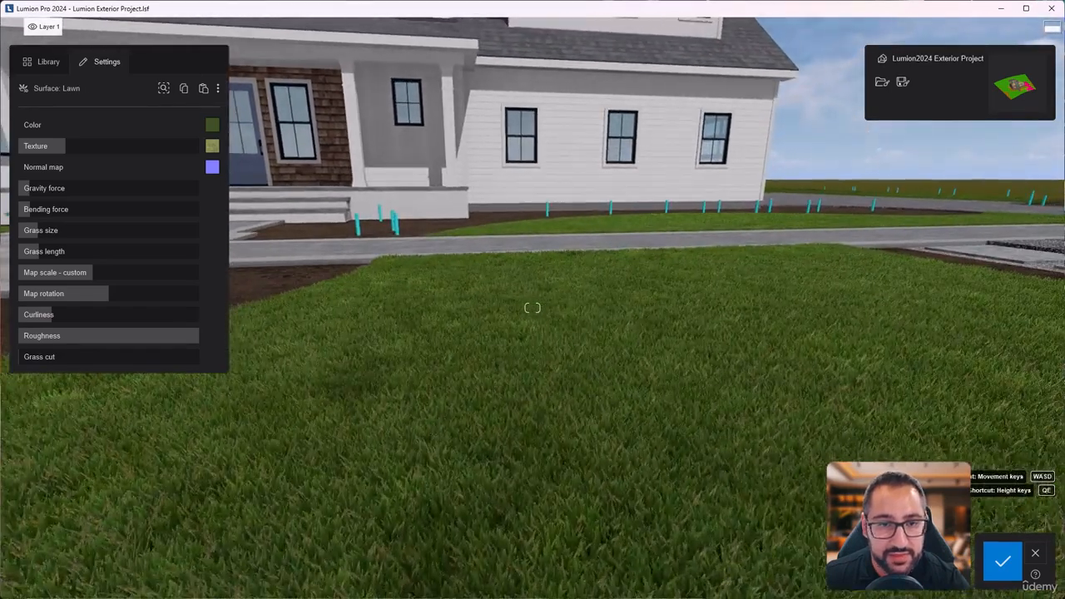
drag(32, 251, 55, 236)
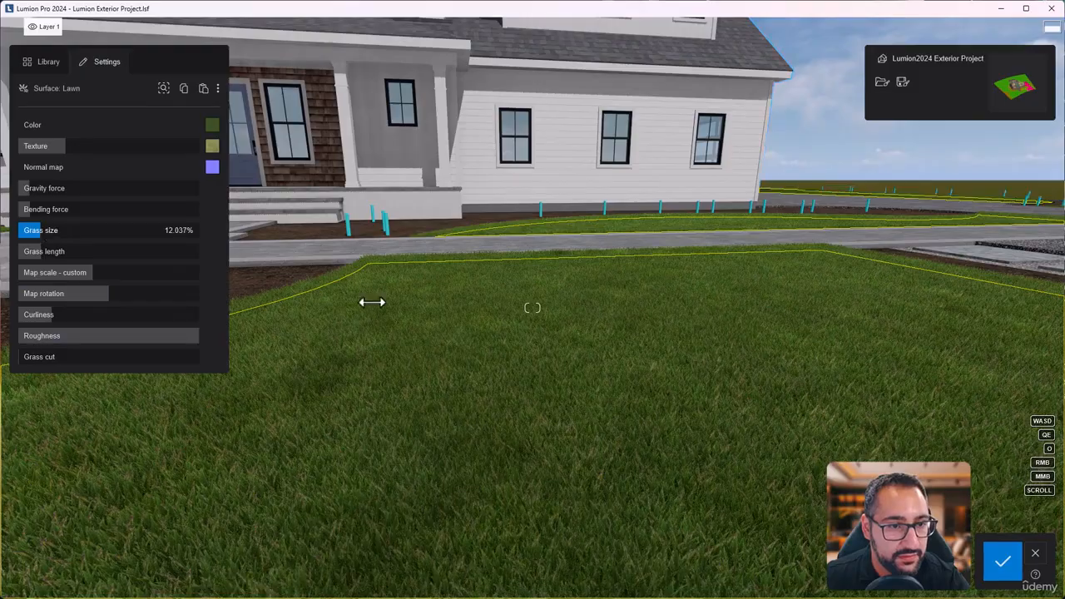
Examine the lawn and exterior materials all around the house, from the rear porch to the garage side
key(s)
right_drag(372, 302, 83, 271)
key(e)
key(d)
key(q)
key(s)
key(d)
key(d)
key(d)
key(w)
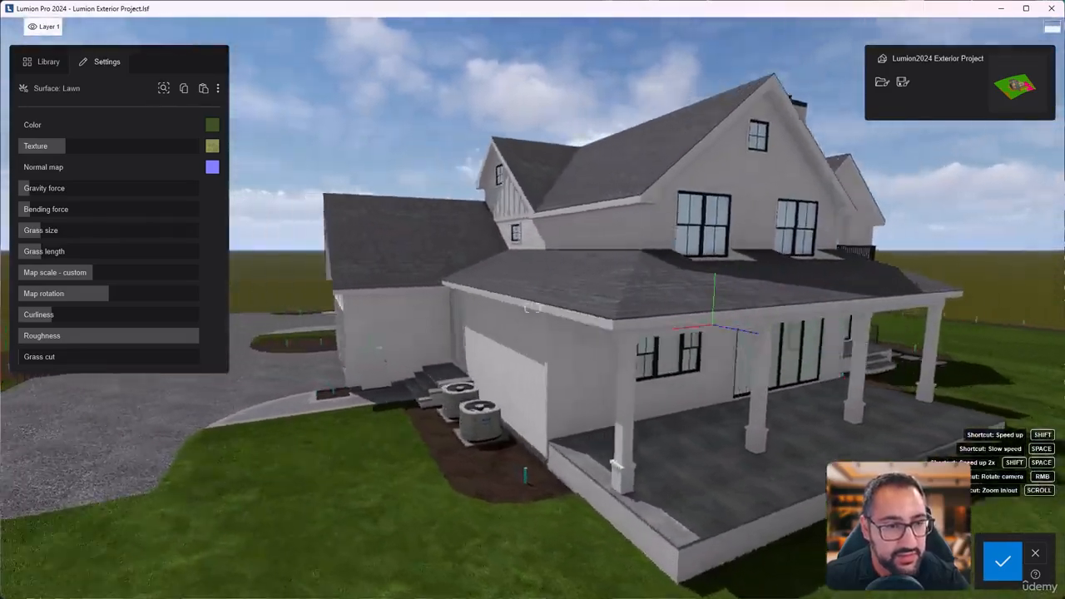
key(a)
right_drag(533, 308, 572, 301)
key(a)
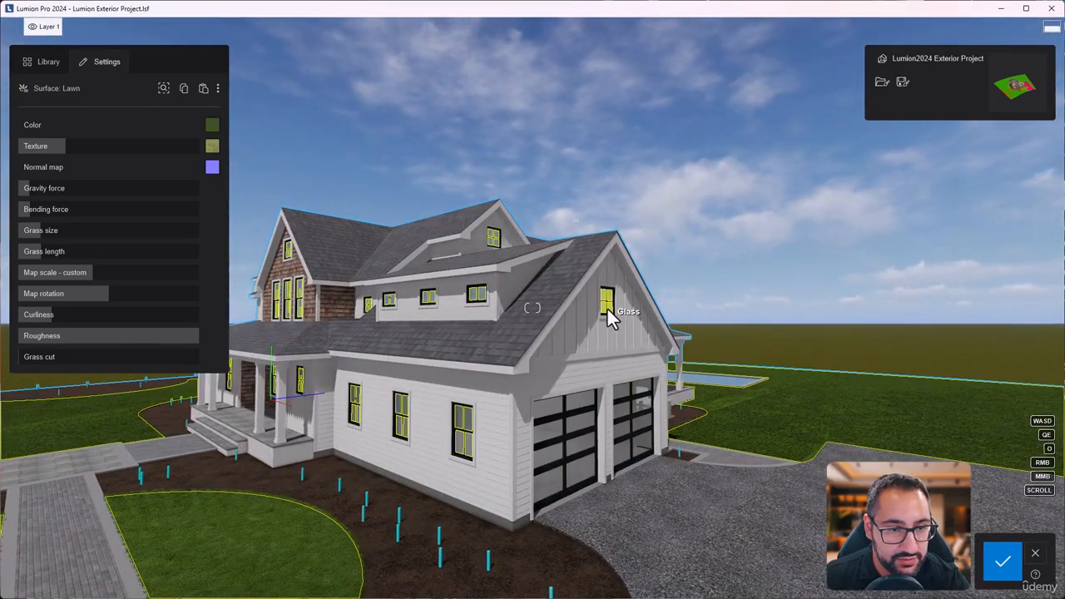
Paste the copied black material onto the garage glass
click(587, 403)
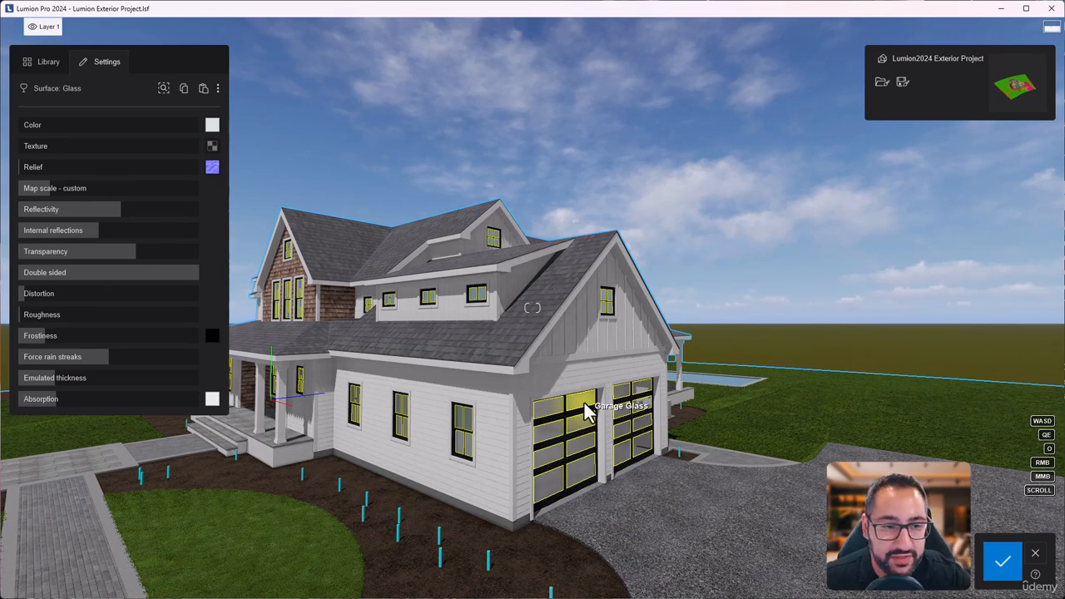
click(585, 404)
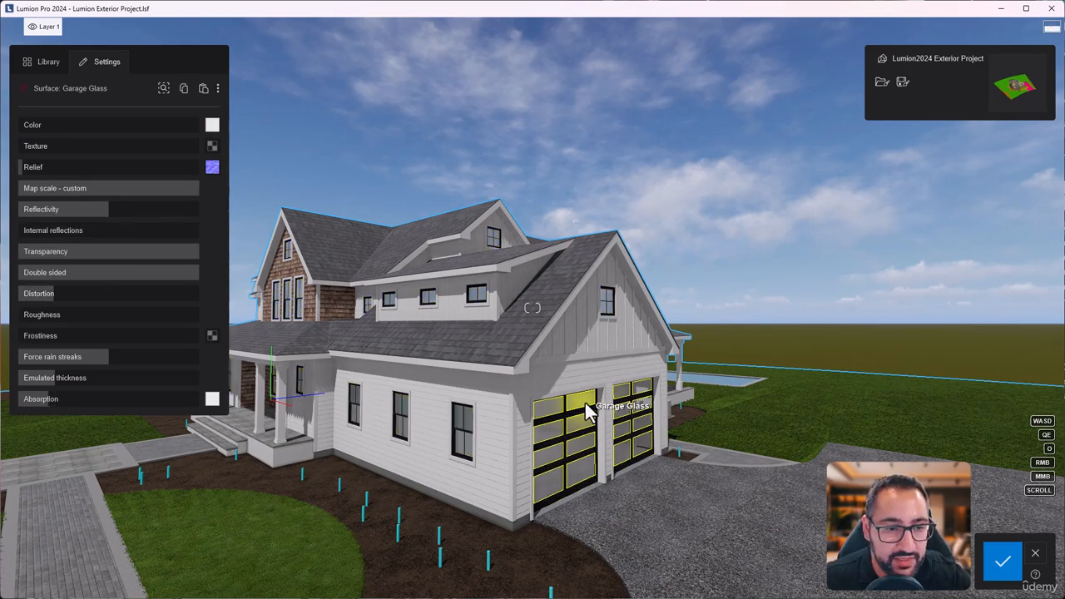
click(205, 92)
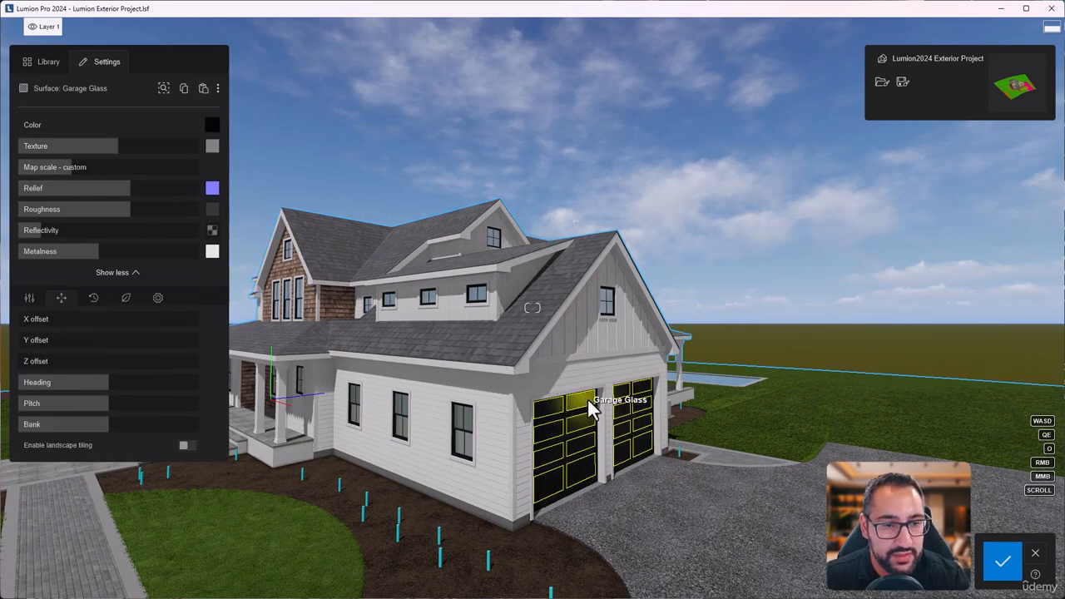
Copy the glass material from the gable window above the garage and paste it onto the garage door glass
key(w)
right_drag(590, 406, 535, 308)
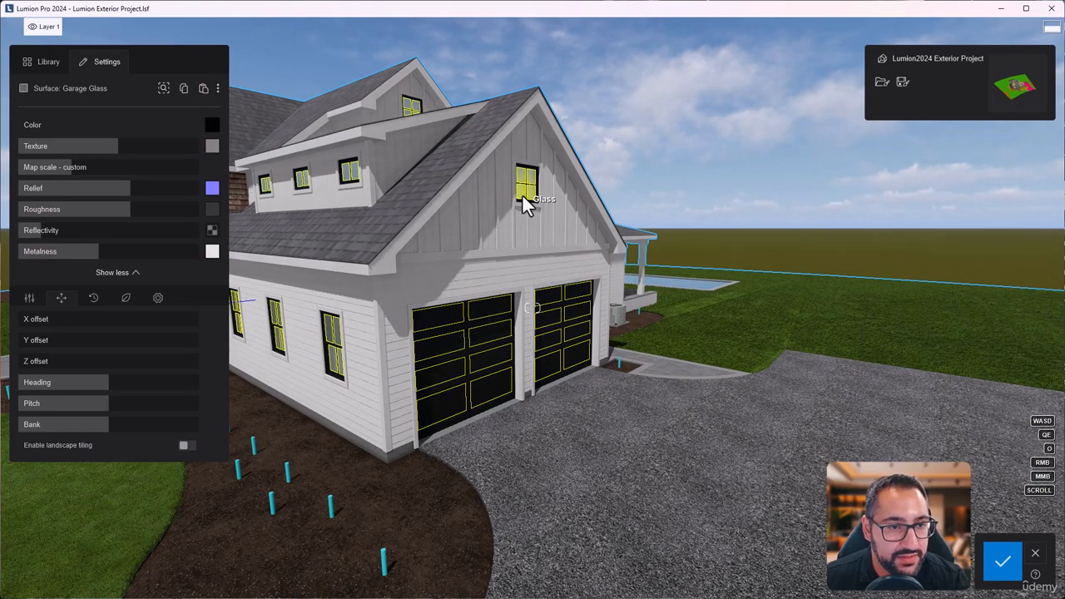
click(522, 200)
click(184, 88)
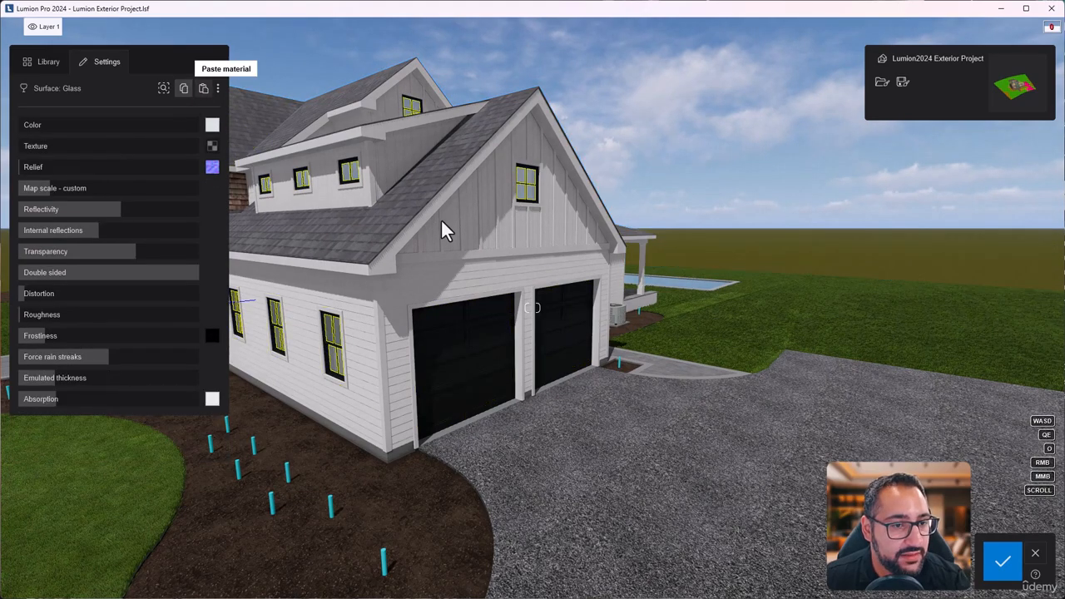
click(504, 301)
click(204, 89)
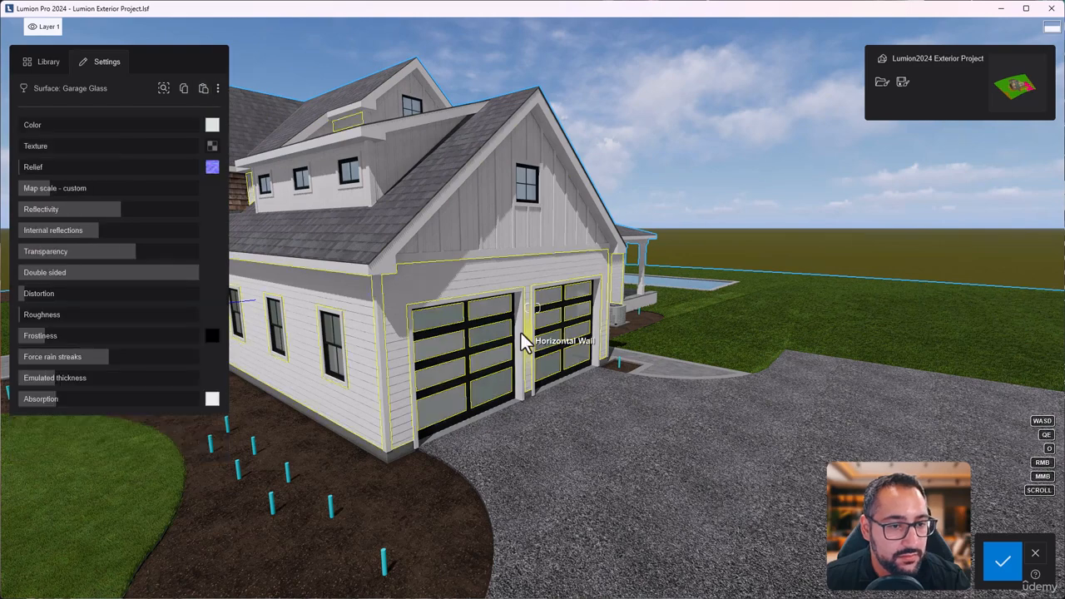
Raise the frostiness of the garage glass and set its transparency to 100%
scroll(499, 325, up, 5)
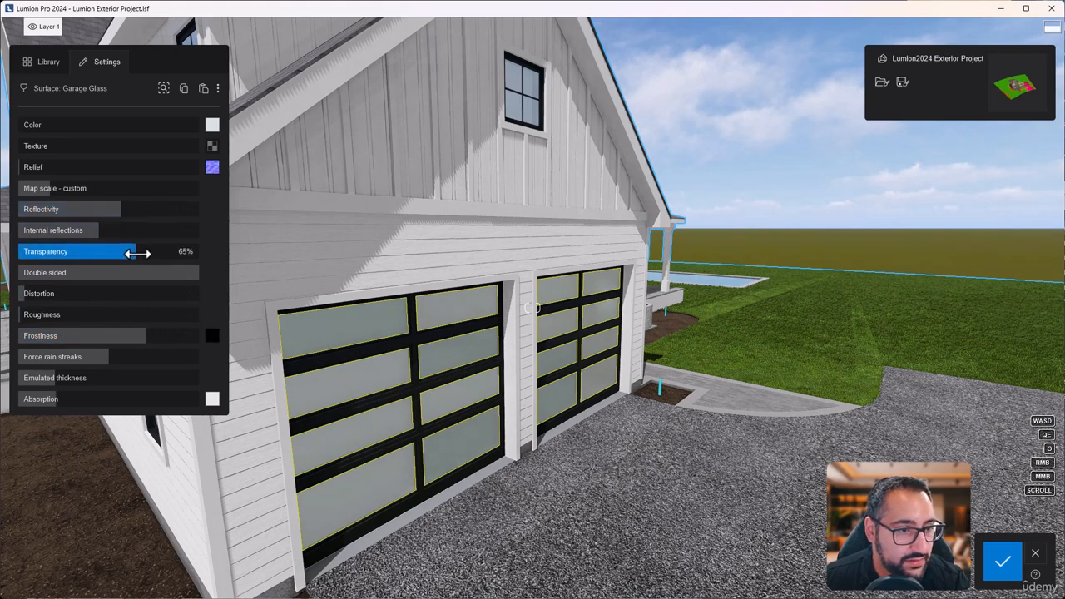
drag(141, 252, 193, 248)
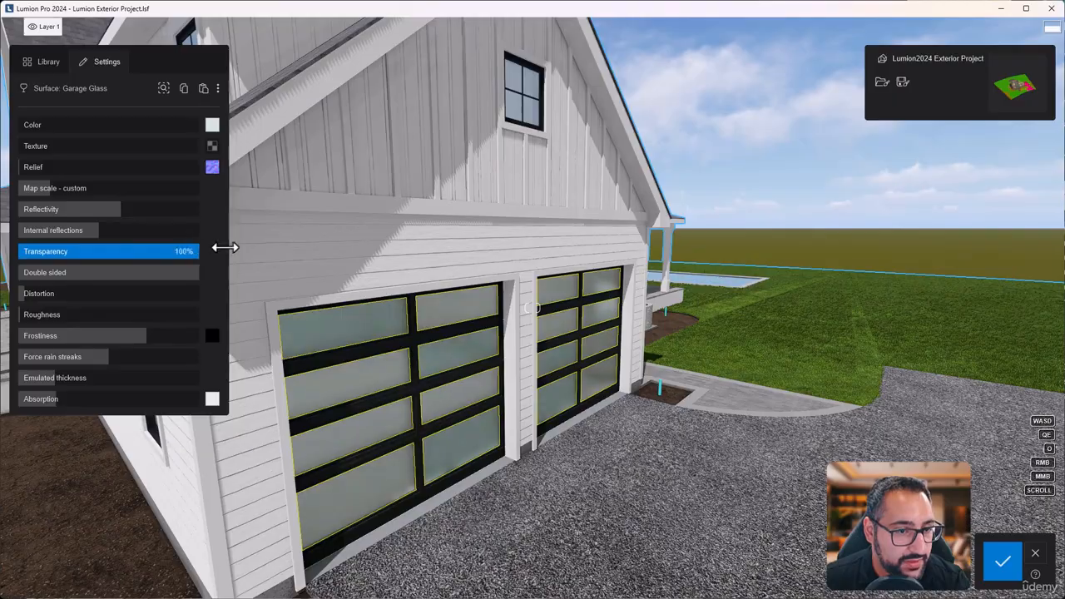
Examine the frosted glass on the side entry doors and straight on at the two garage doors
key(w)
right_drag(573, 290, 580, 316)
key(d)
right_drag(654, 349, 549, 370)
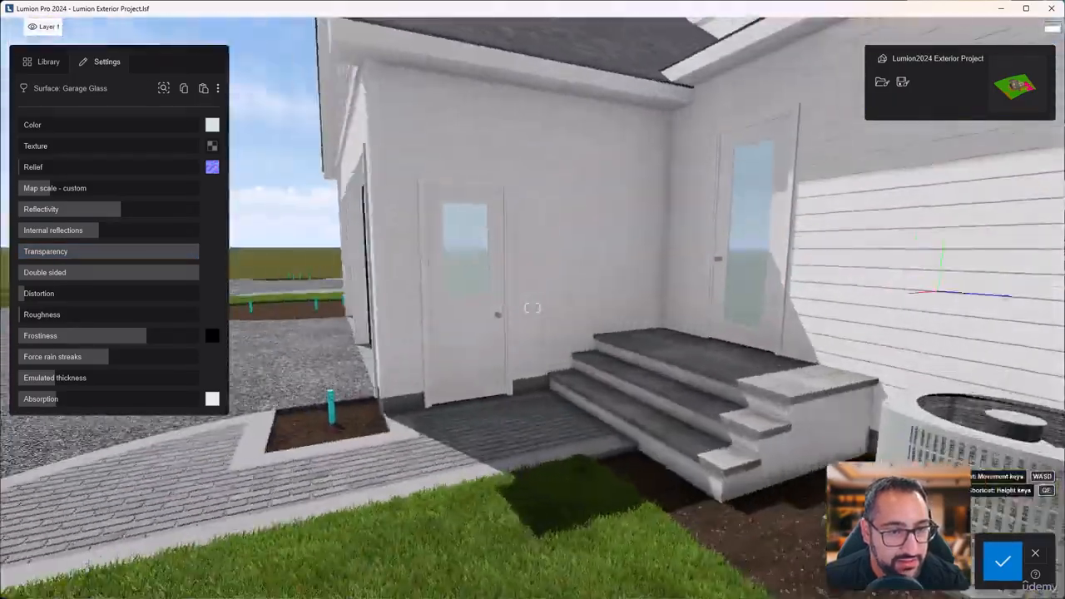
right_drag(549, 312, 496, 300)
key(a)
key(w)
key(s)
key(d)
key(s)
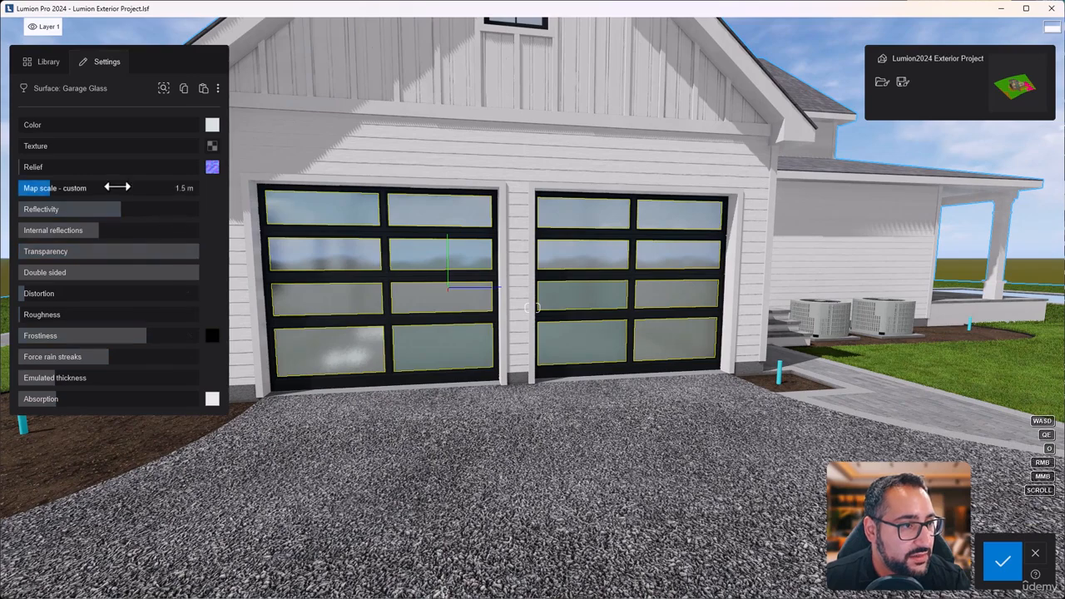
Change the garage glass color to a light grey, trying black first, and check its reflections close up
click(214, 127)
drag(261, 144, 225, 249)
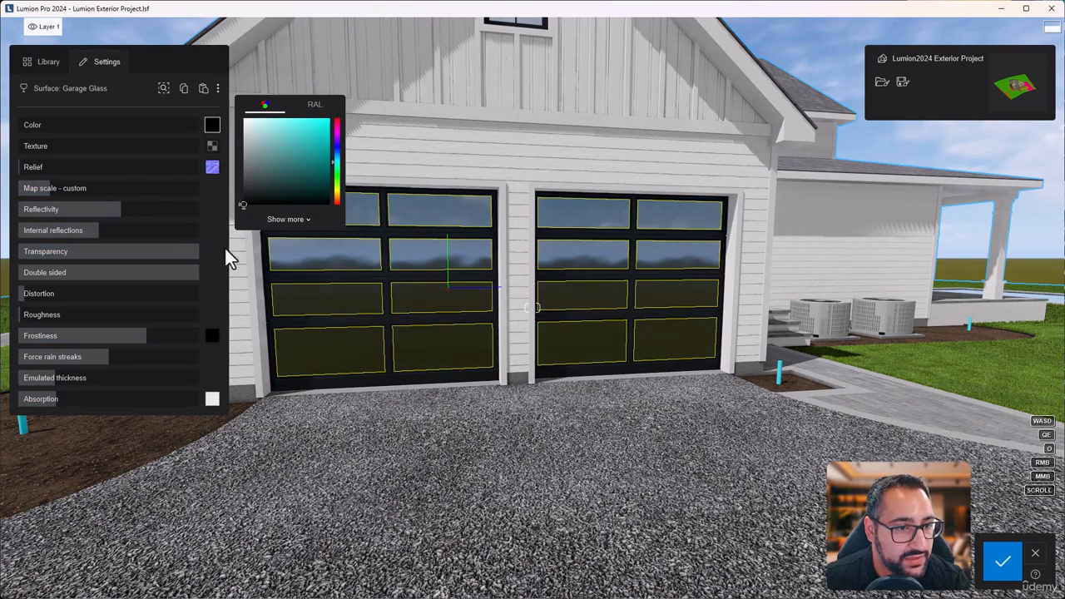
drag(234, 205, 233, 151)
key(a)
right_drag(499, 291, 545, 289)
key(w)
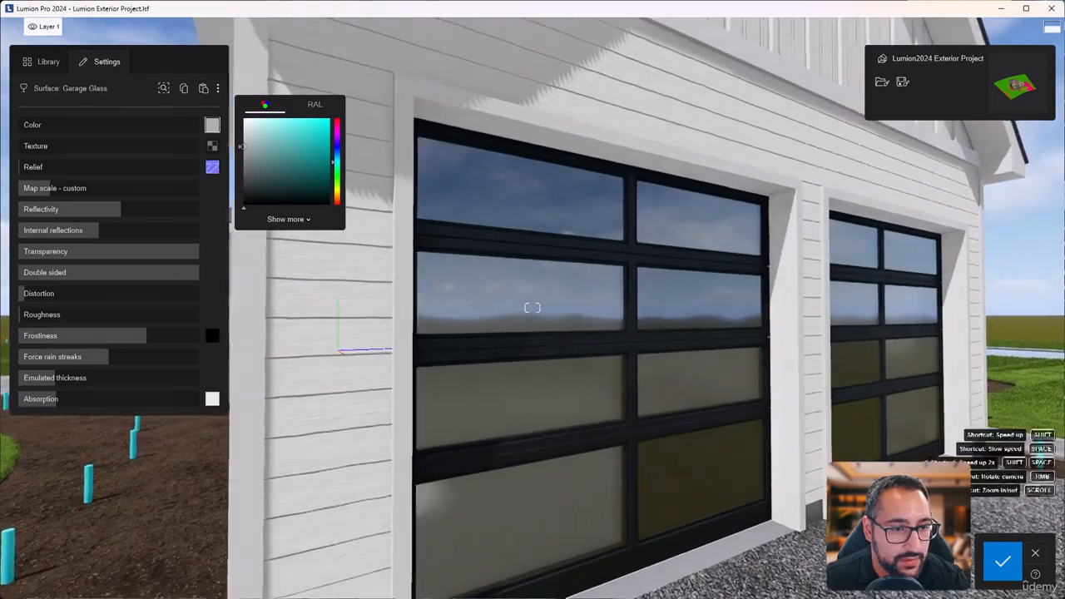
key(s)
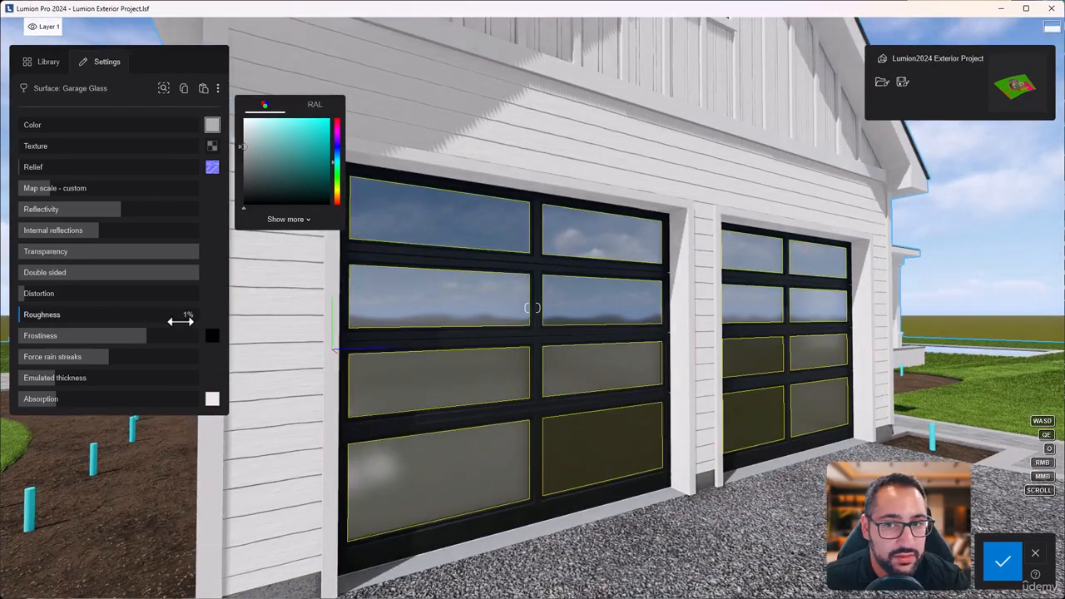
Lower the garage glass's reflectivity and turn off its double-sided setting
drag(107, 211, 77, 229)
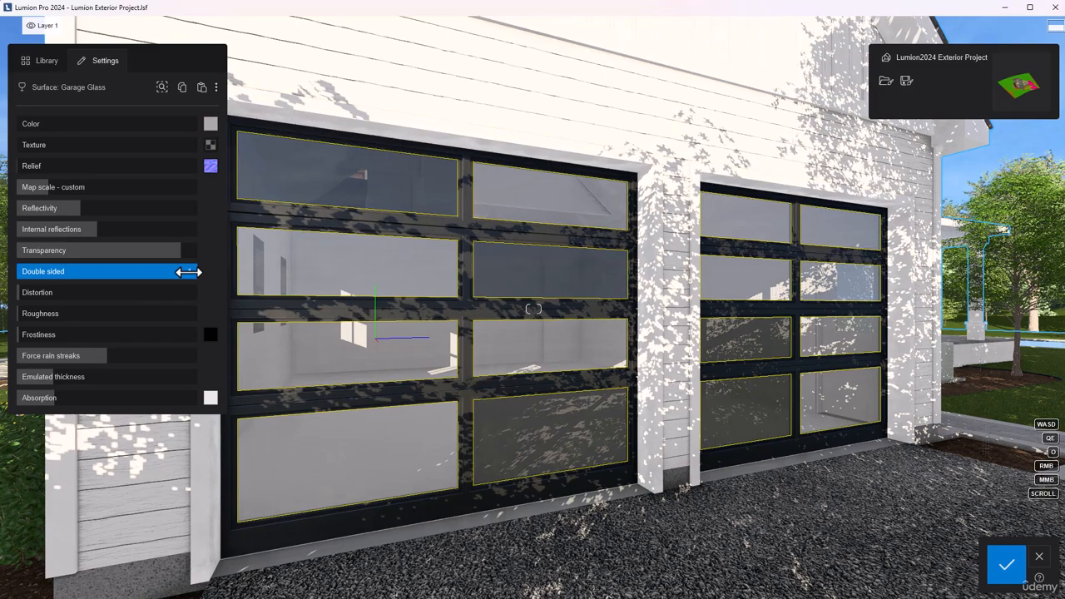
drag(186, 271, 50, 271)
scroll(681, 396, up, 3)
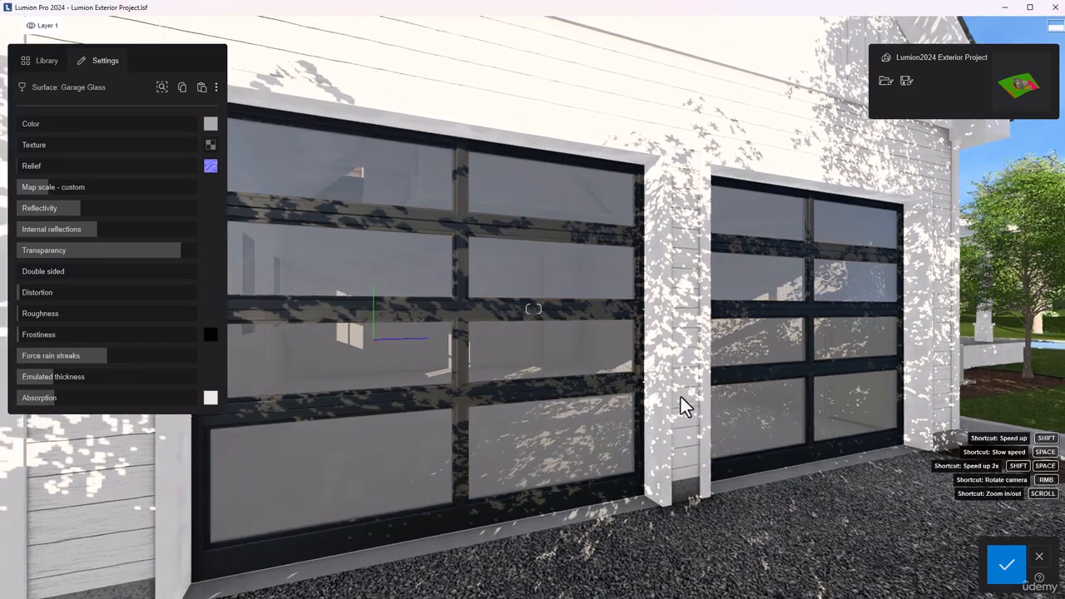
Increase the frostiness of the garage glass again
scroll(681, 396, down, 2)
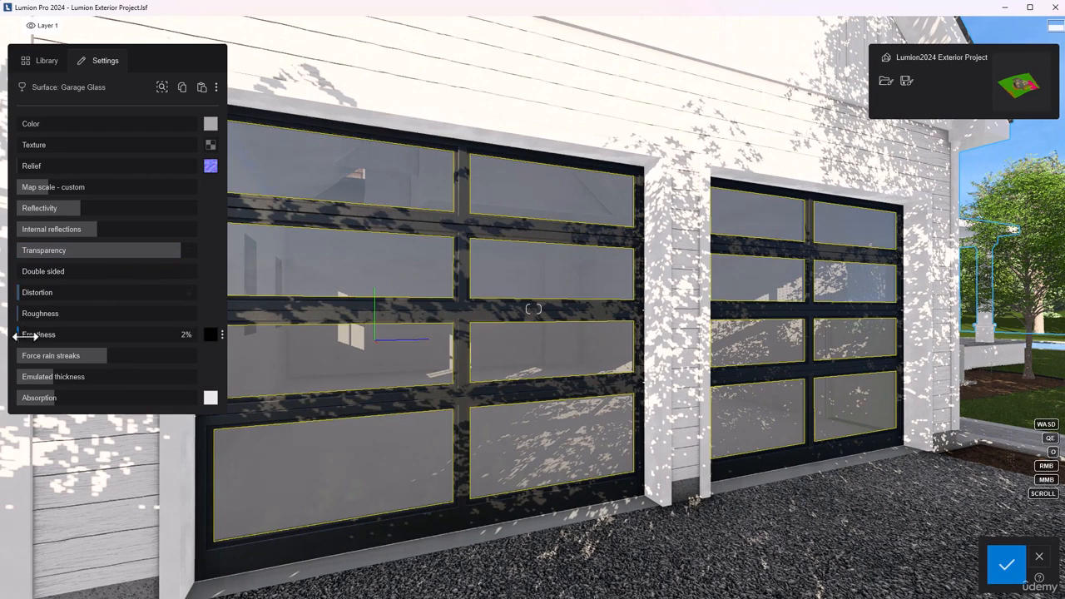
drag(25, 336, 131, 347)
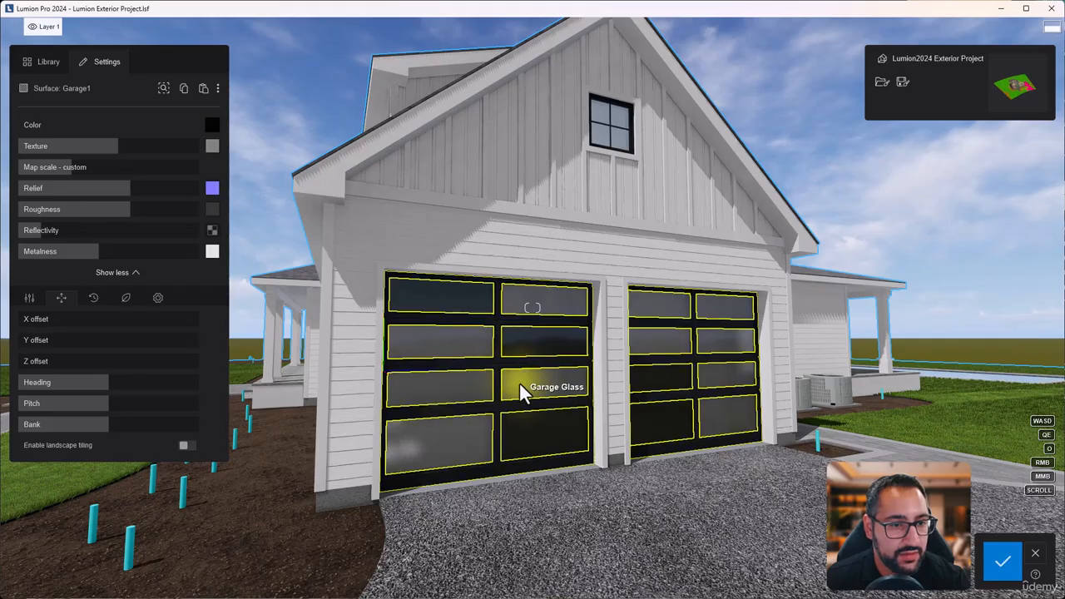
Paste the black garage door frame material onto the garage glass and lighten its color toward grey
click(519, 383)
click(203, 88)
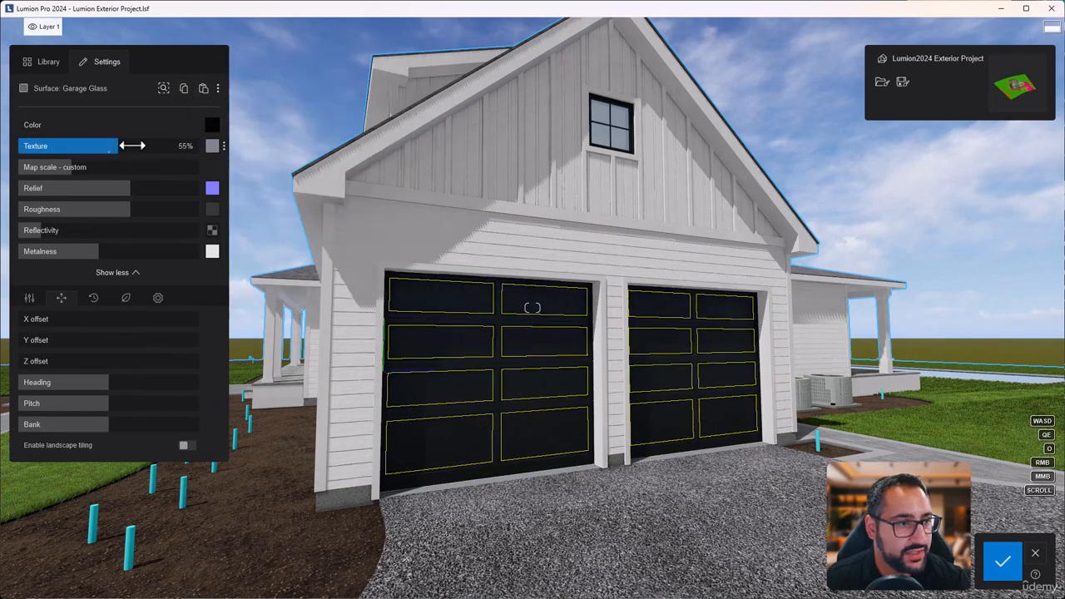
click(211, 127)
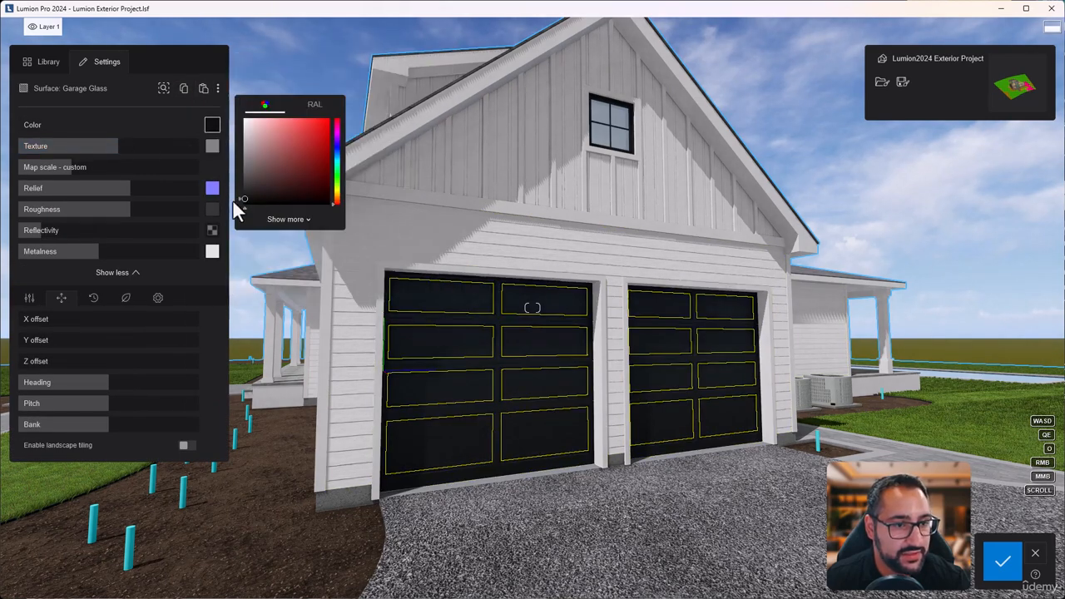
drag(233, 201, 233, 157)
Examine the exterior materials and lawn from the garage side around to the front of the house
key(s)
key(a)
right_drag(600, 389, 237, 439)
key(q)
key(d)
key(s)
key(d)
key(q)
key(s)
key(d)
key(d)
key(d)
key(d)
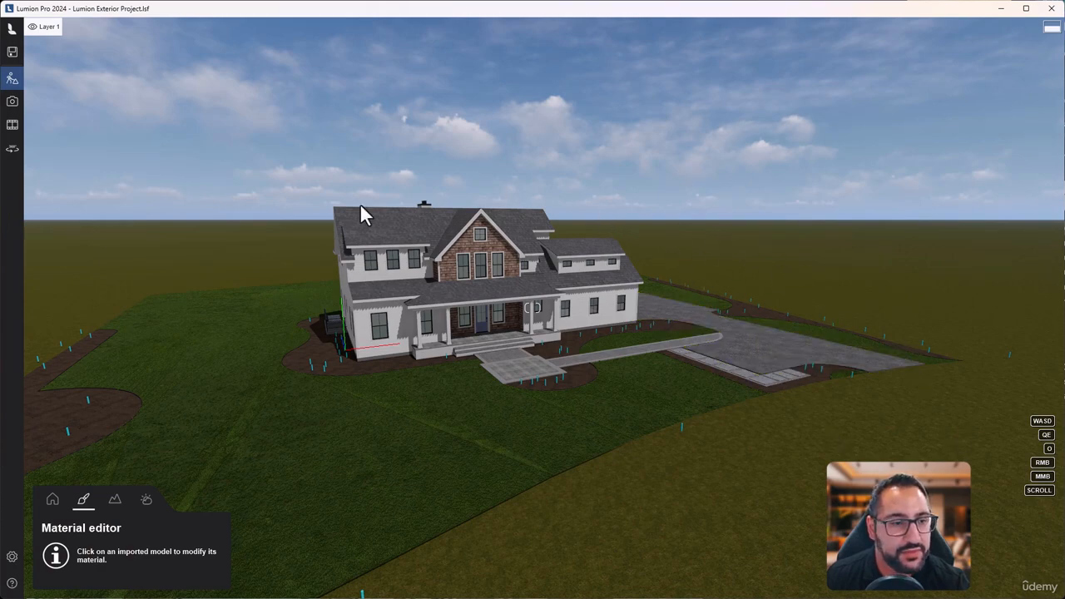
right_drag(886, 456, 684, 497)
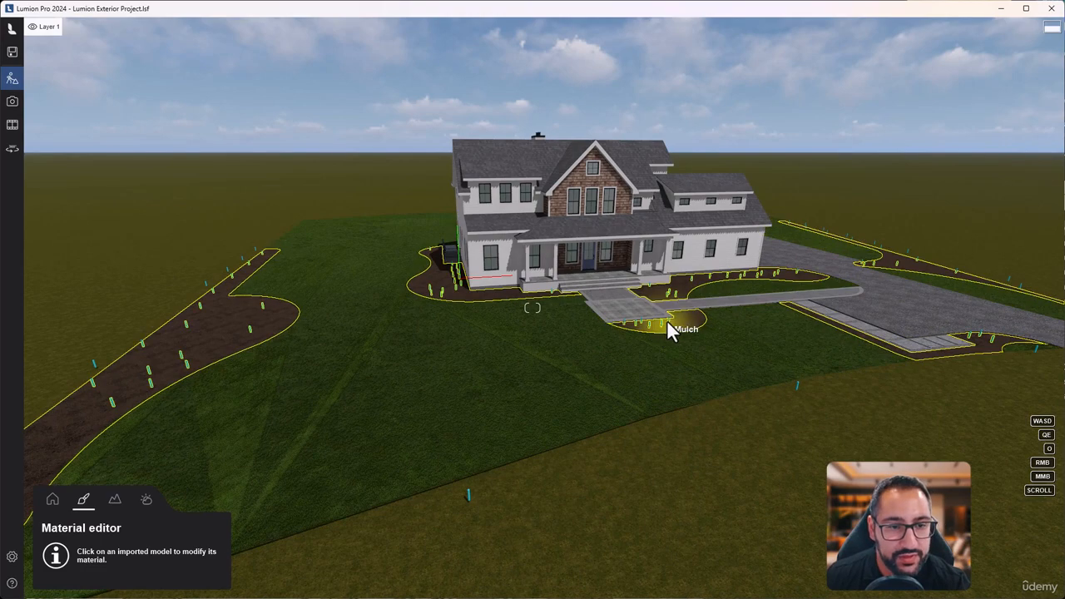
key(w)
key(d)
right_drag(744, 372, 651, 325)
key(a)
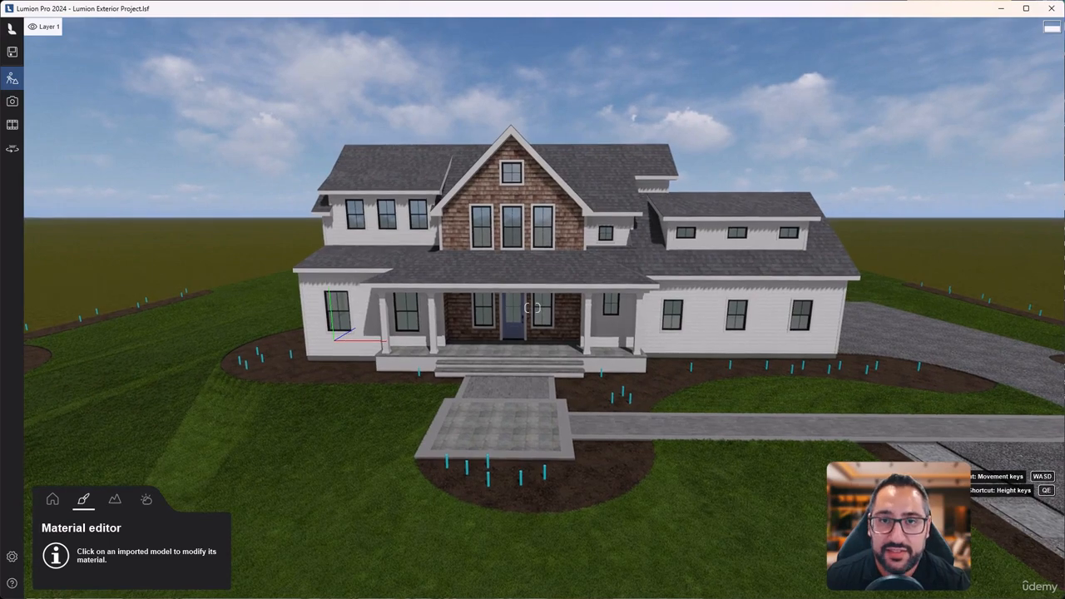